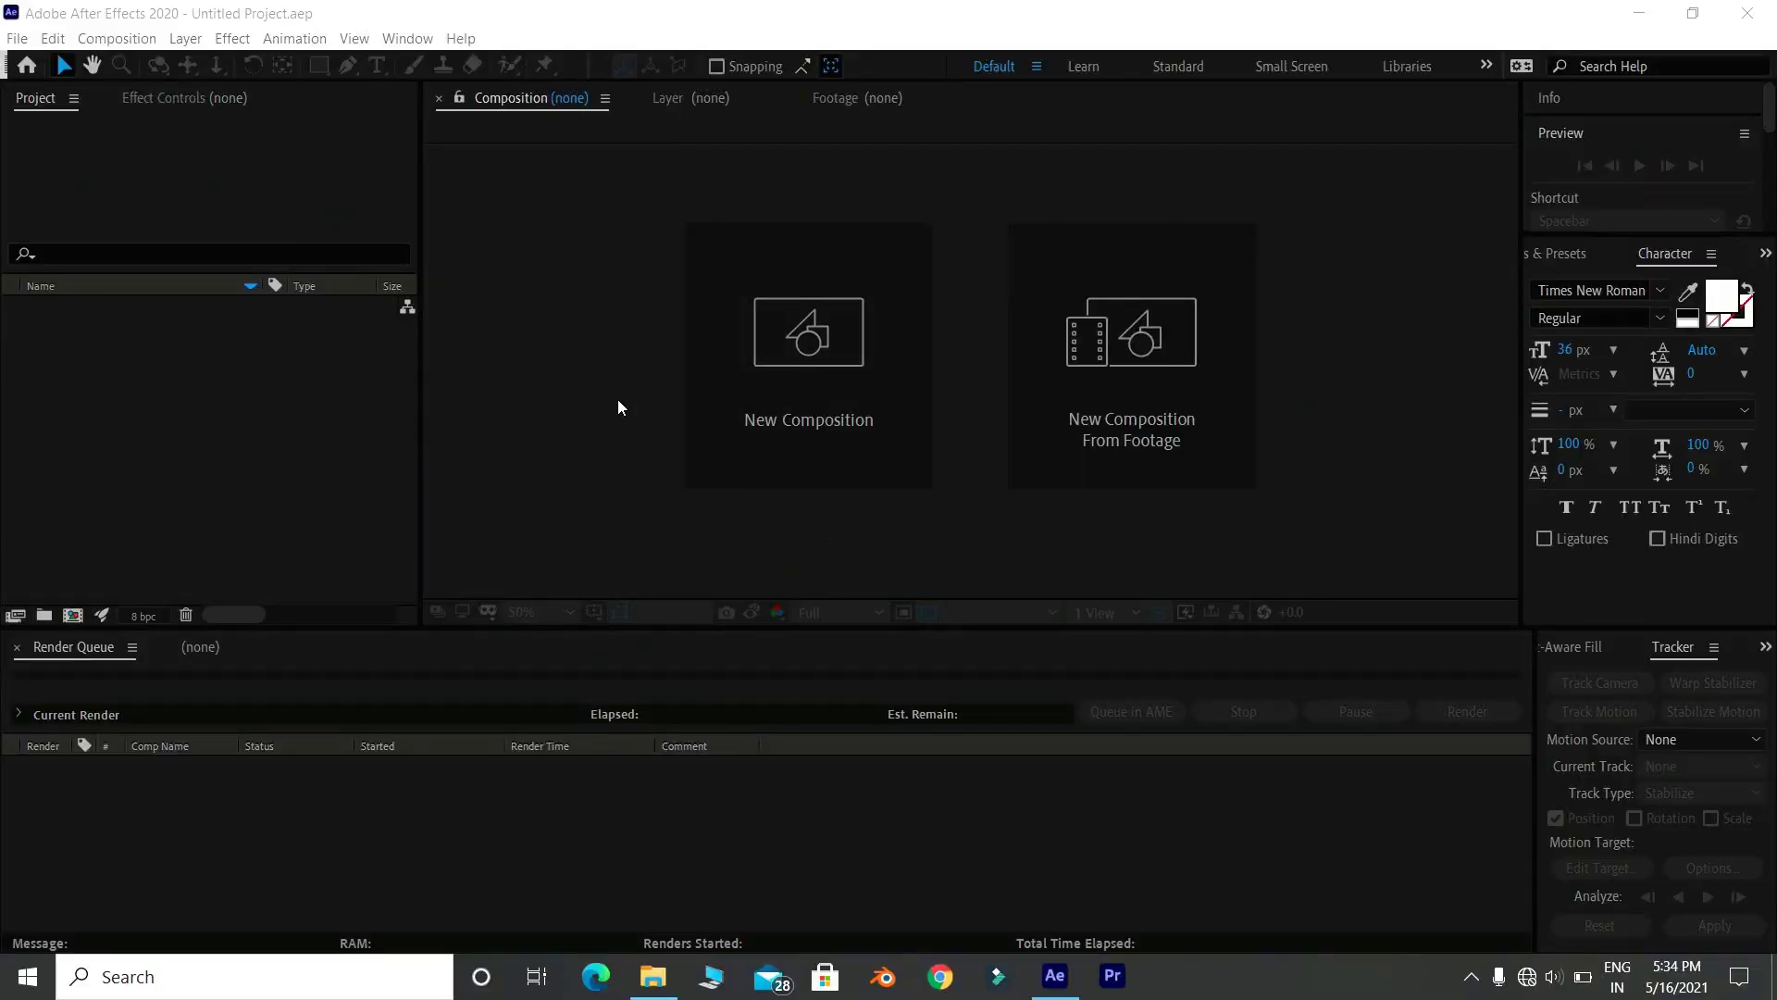
- Import the rooftop clip Comp 1_1.mp4 and build the Comp 1_1 composition from it
left_click(15, 39)
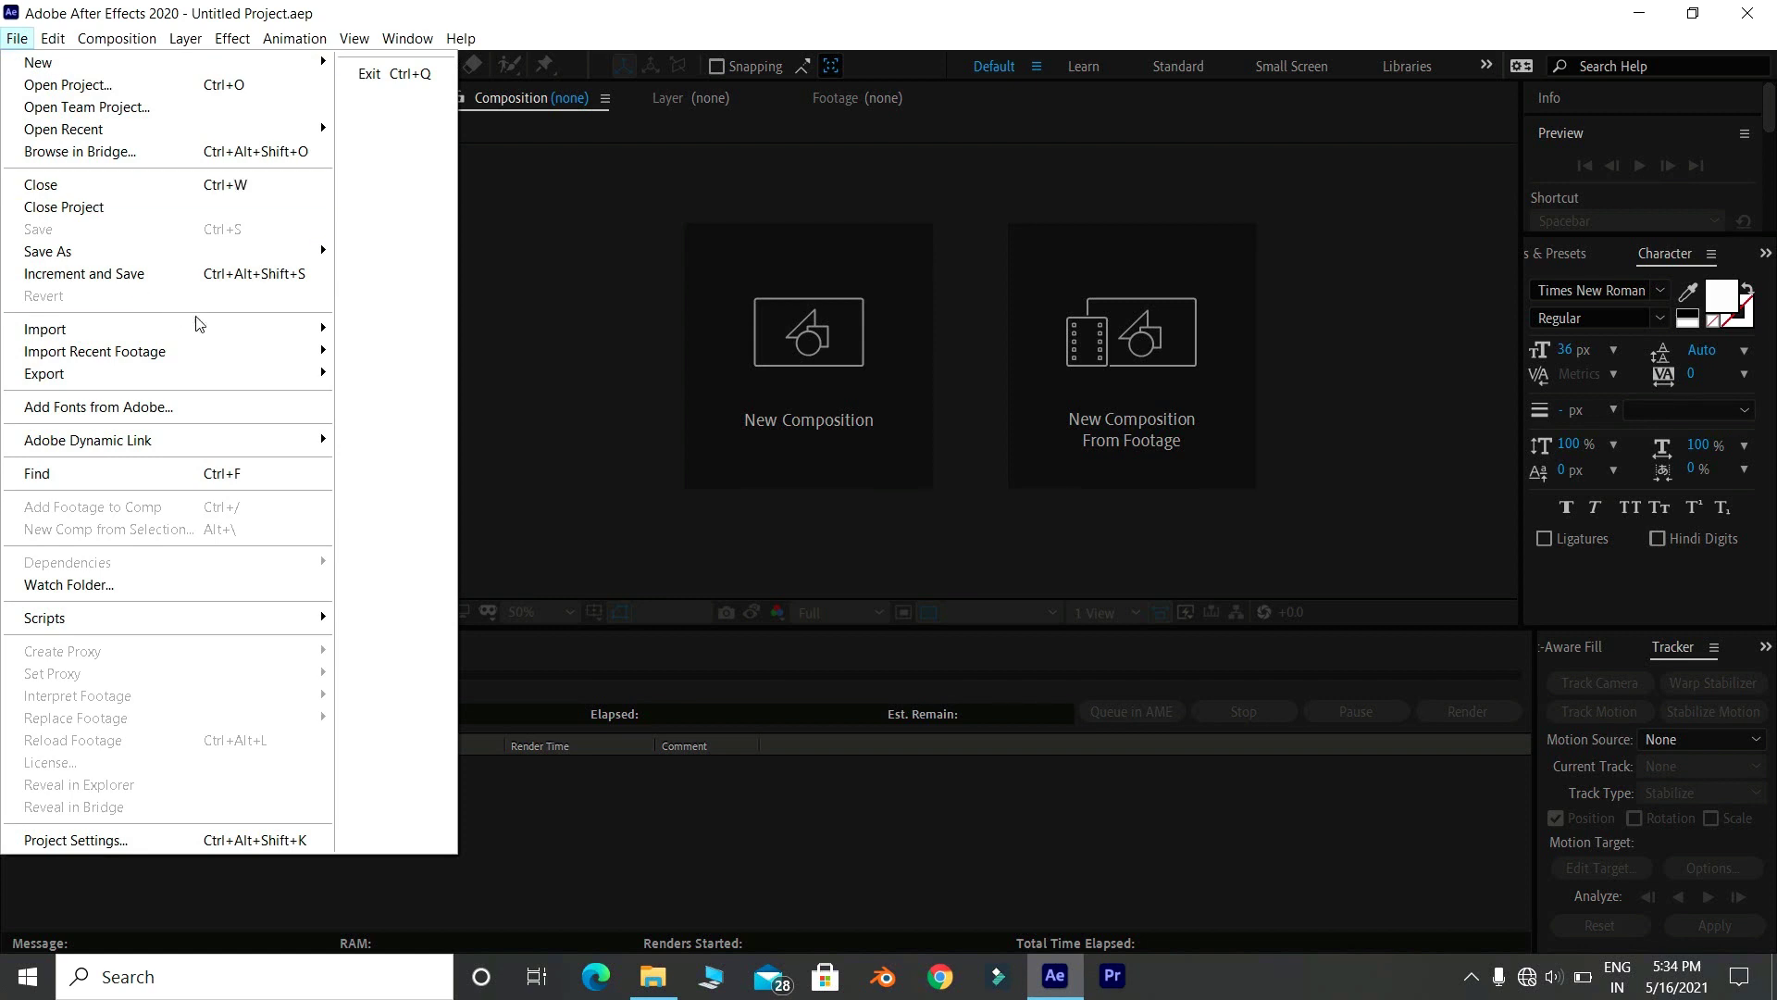
mouse_move(176, 330)
left_click(357, 330)
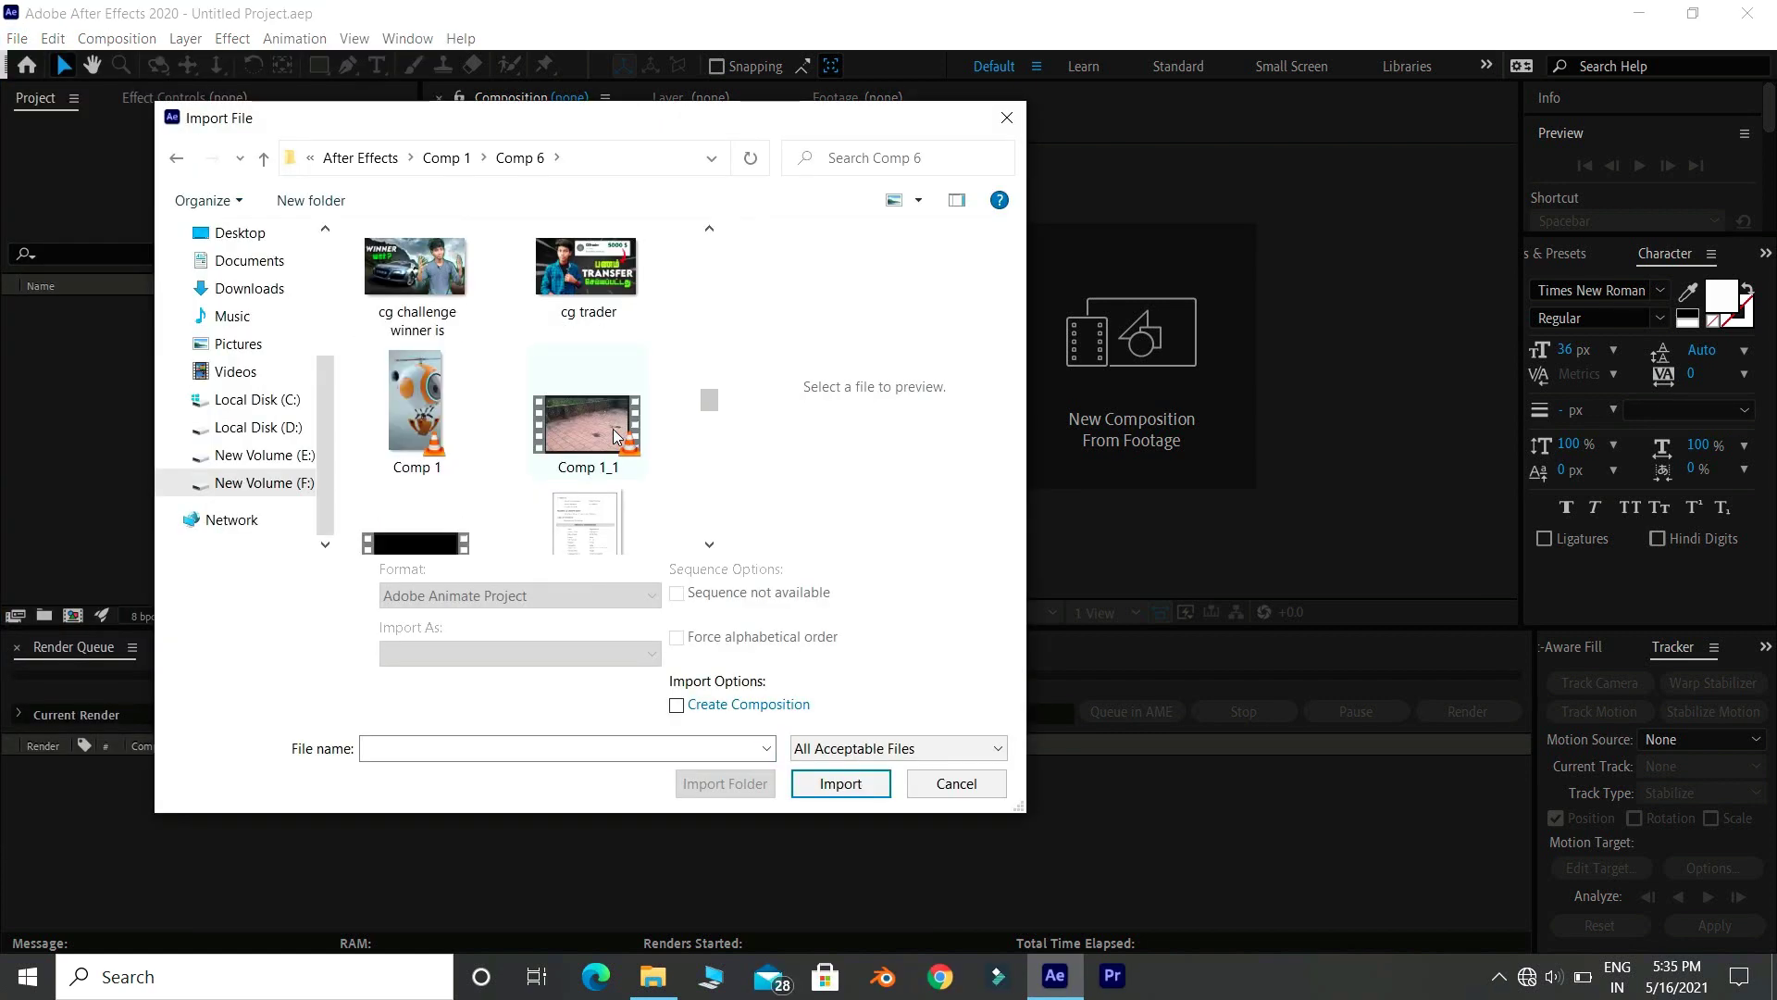
left_click(616, 436)
double_click(616, 436)
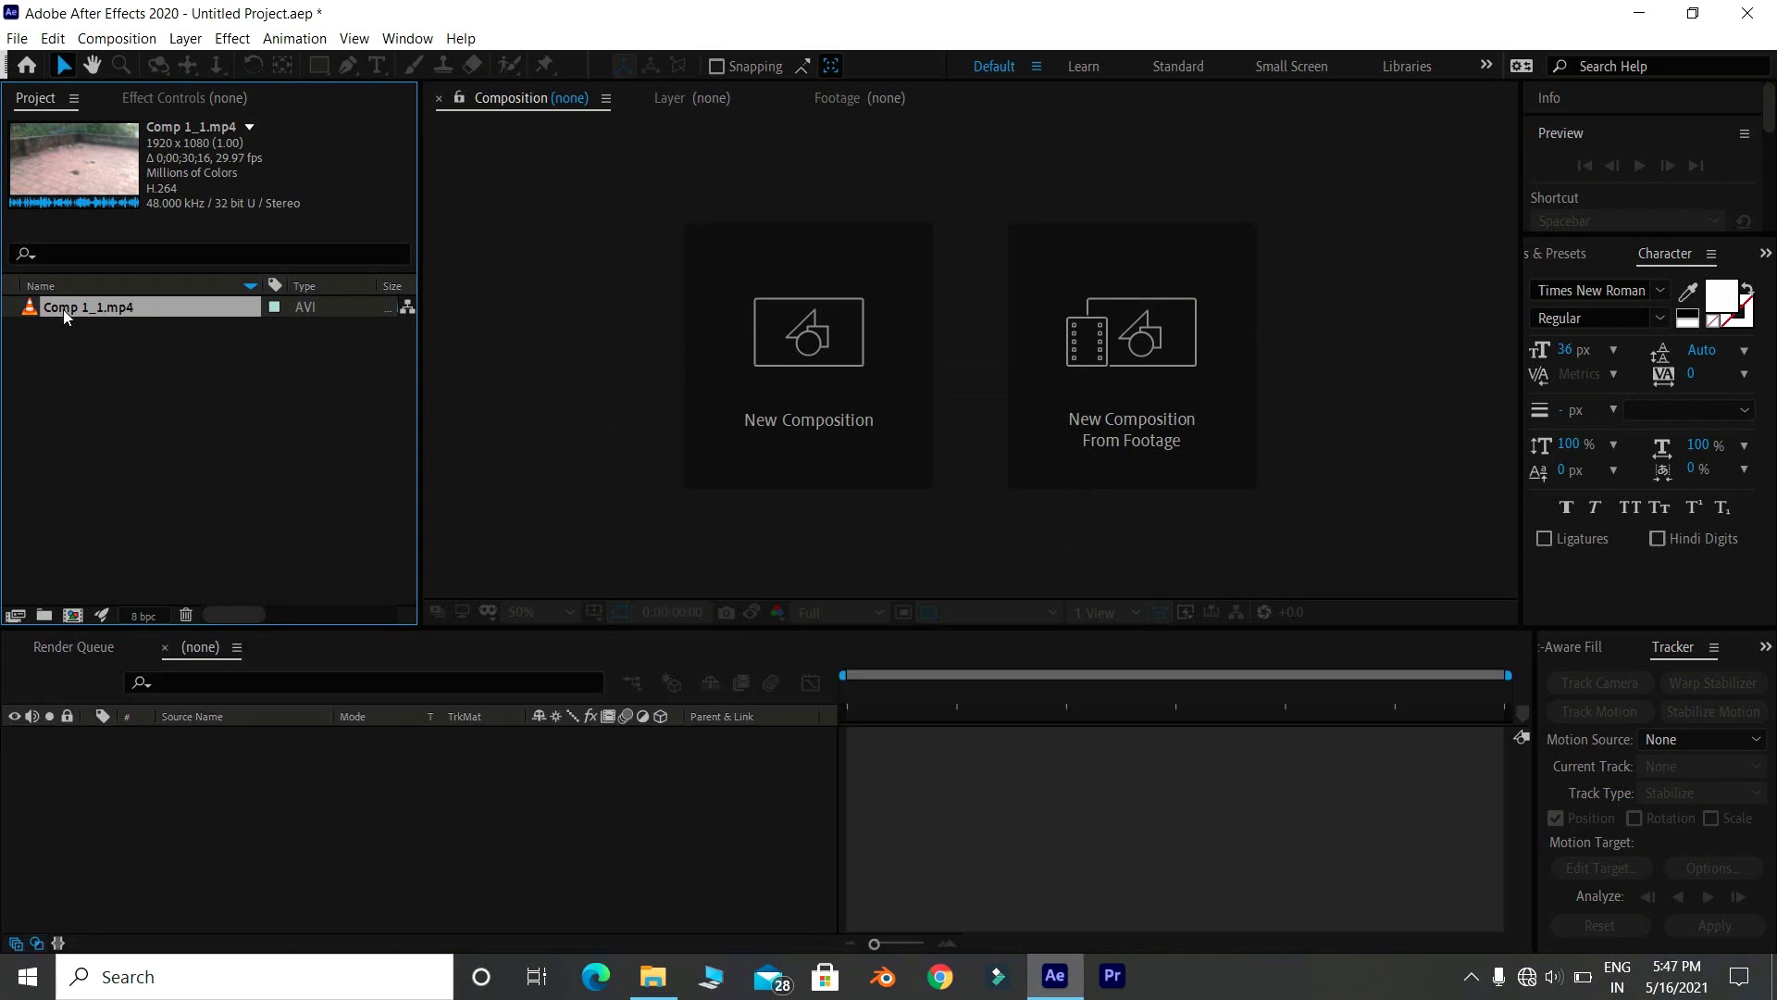
left_click_drag(63, 309, 73, 615)
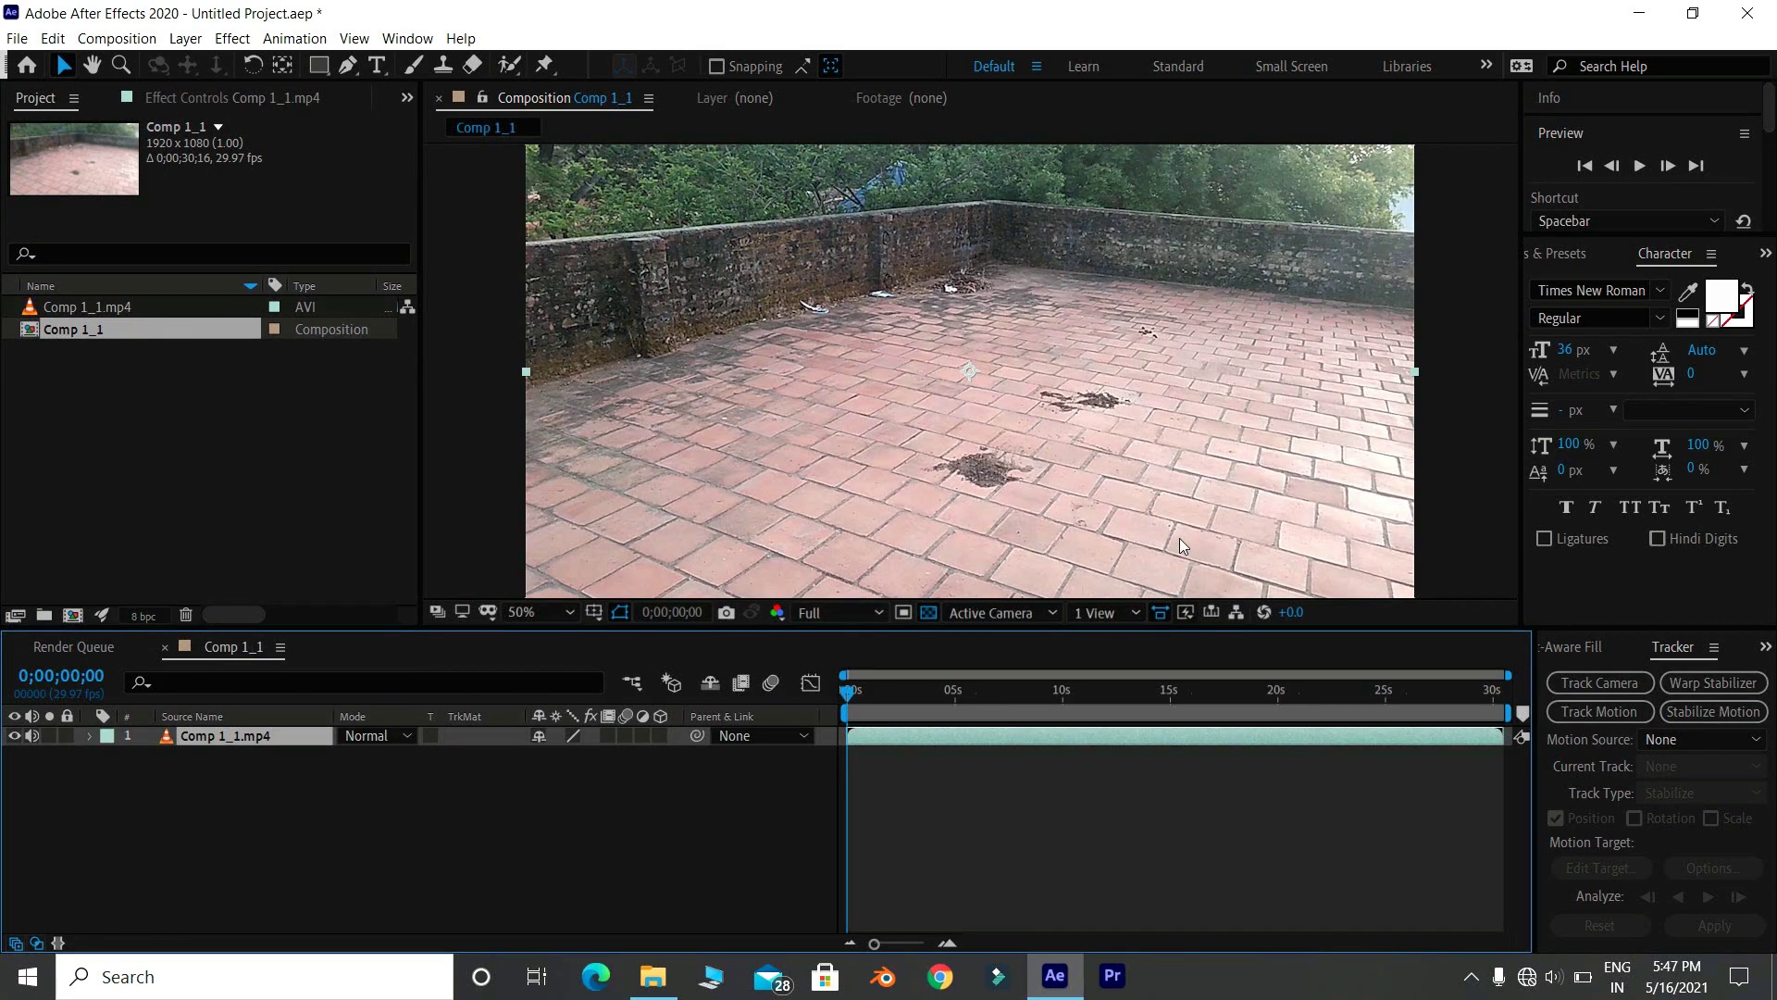
- Apply the 3D Camera Tracker effect to the rooftop footage, found by searching 'camera'
left_click(1580, 259)
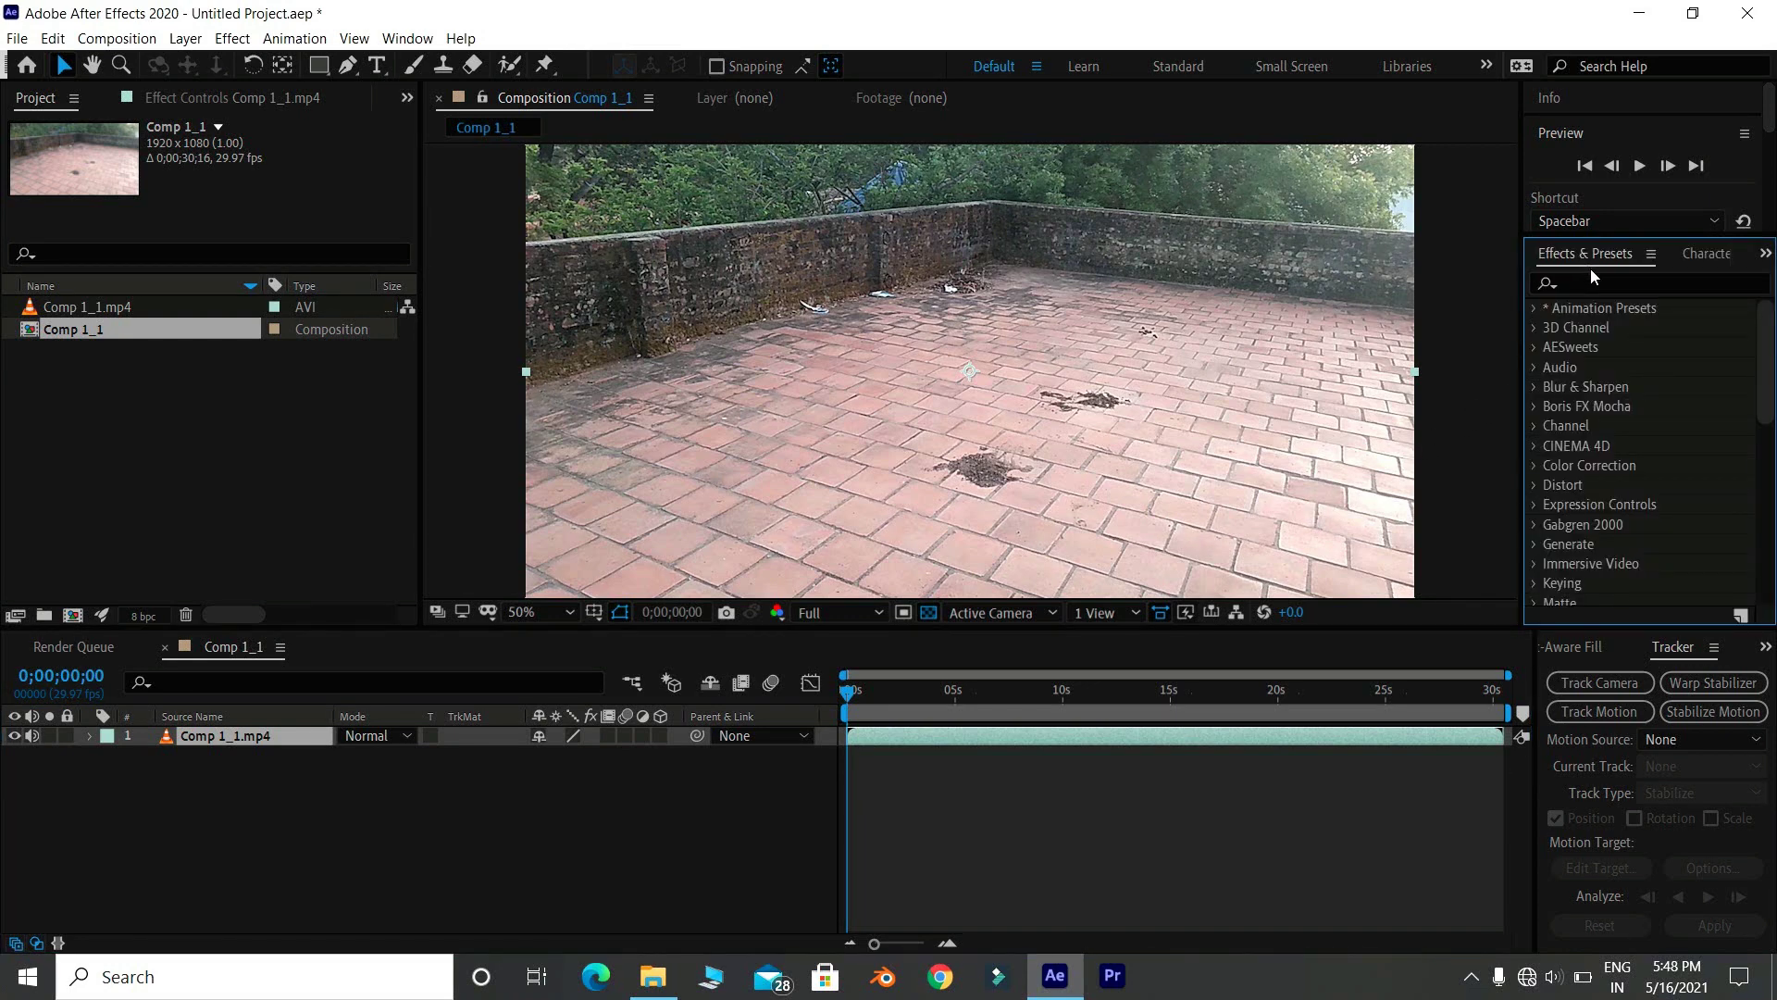
left_click(1596, 281)
type("camera")
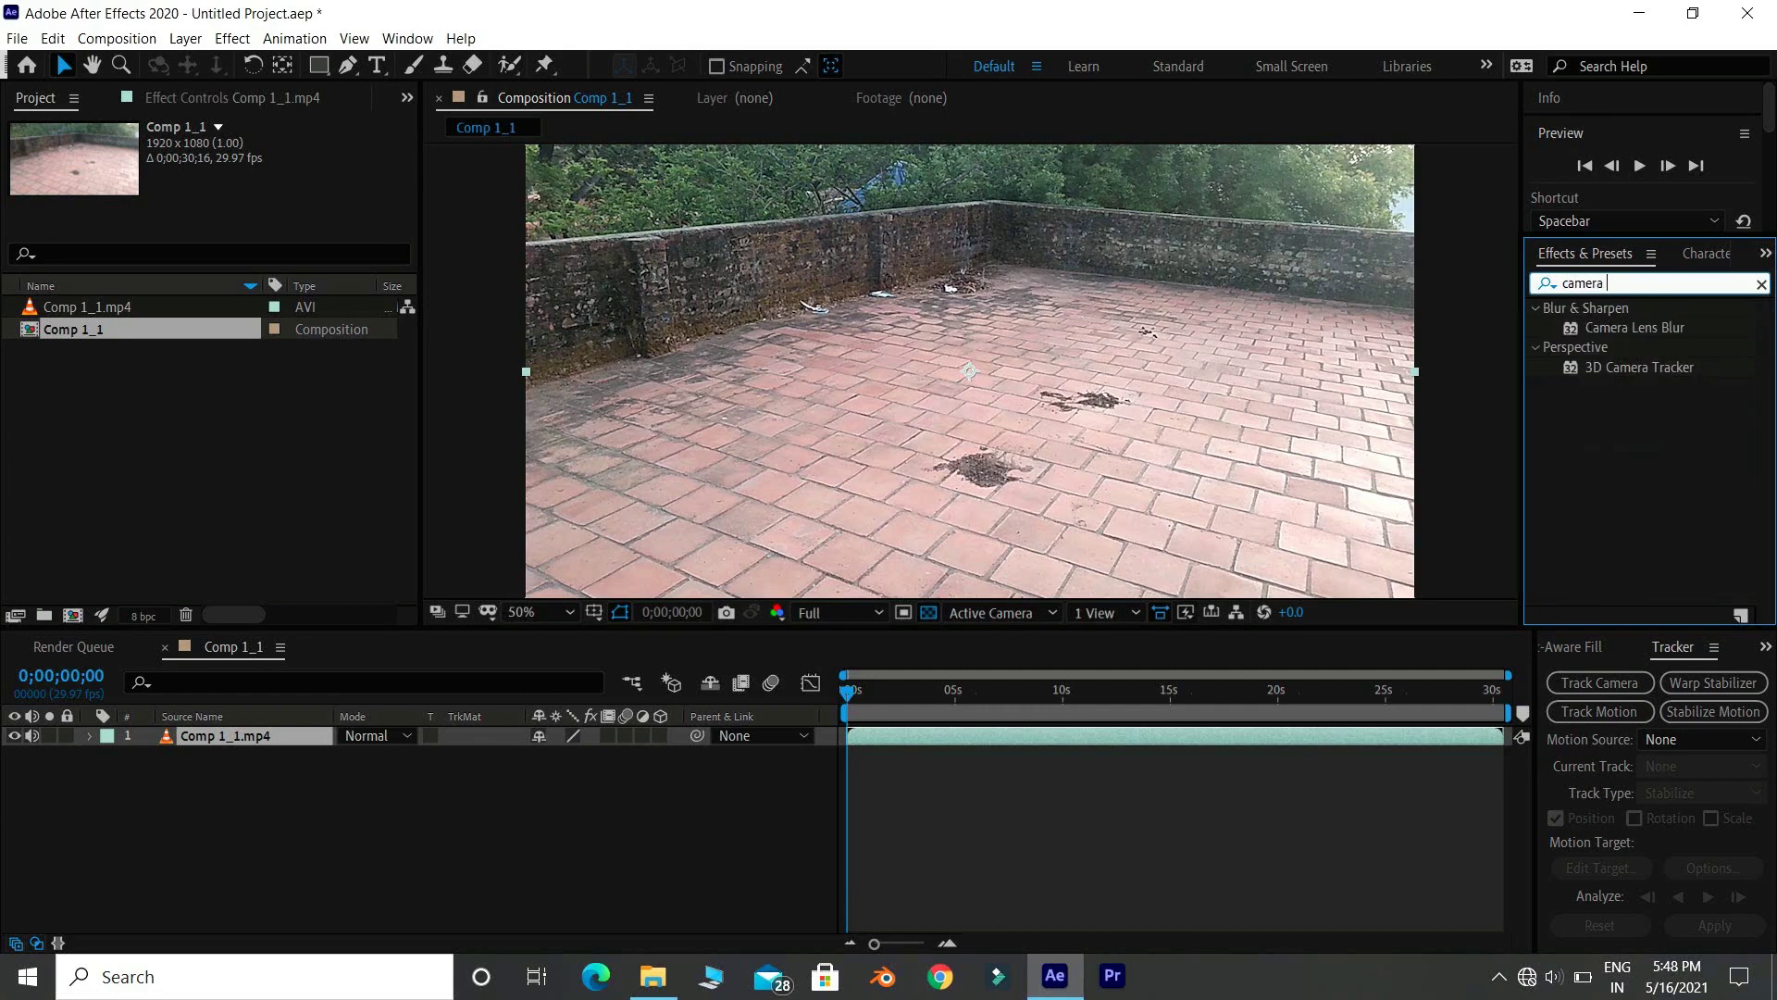
left_click_drag(1622, 370, 1591, 383)
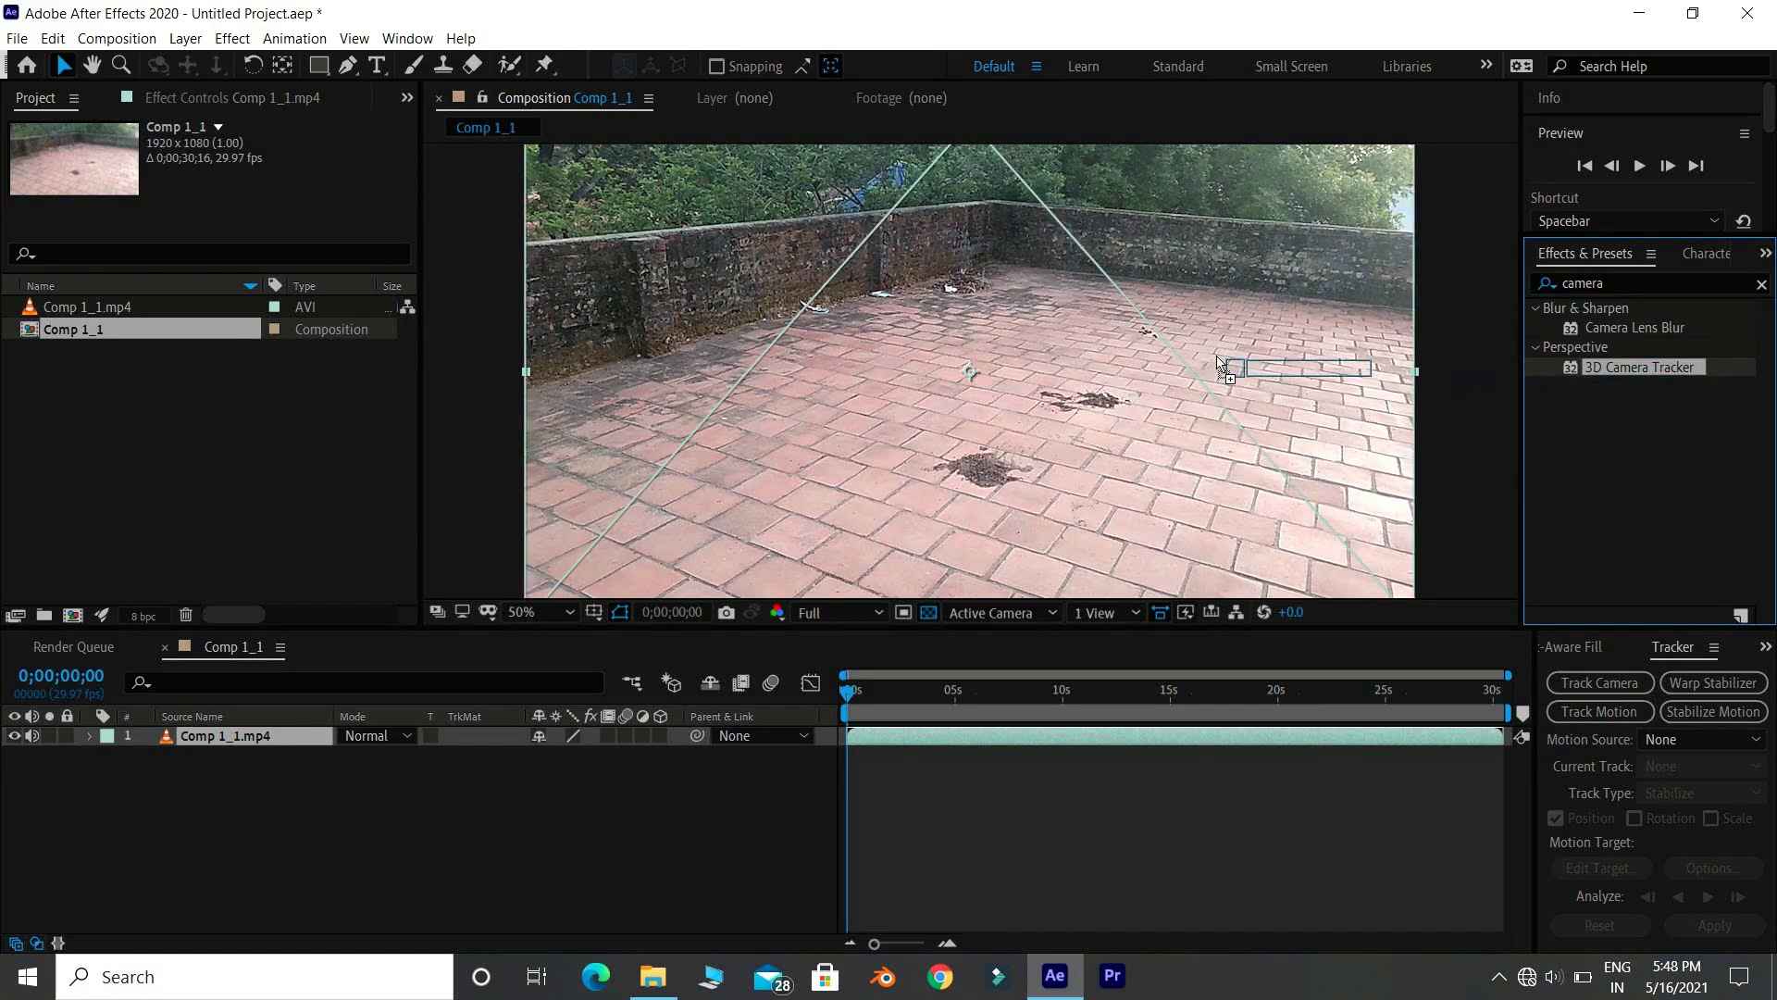
left_click_drag(1591, 383, 1046, 346)
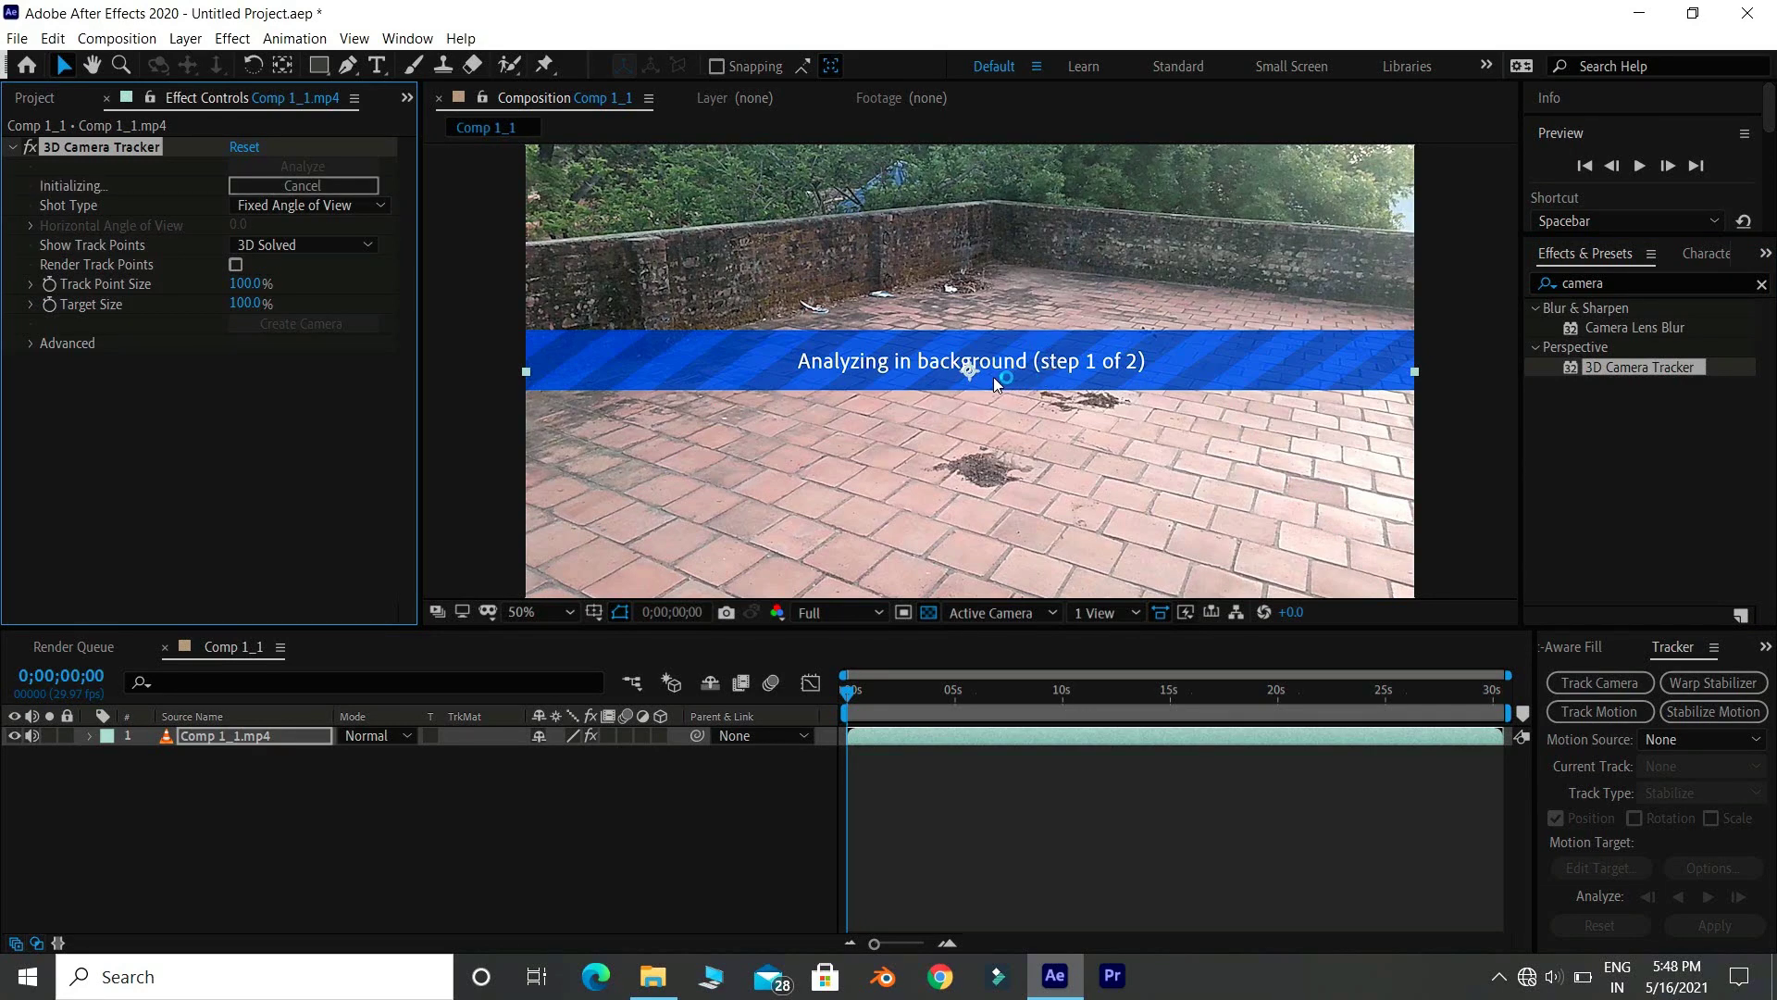
- Cancel the running analysis and rerun the track with Advanced > Detailed Analysis enabled
left_click(243, 183)
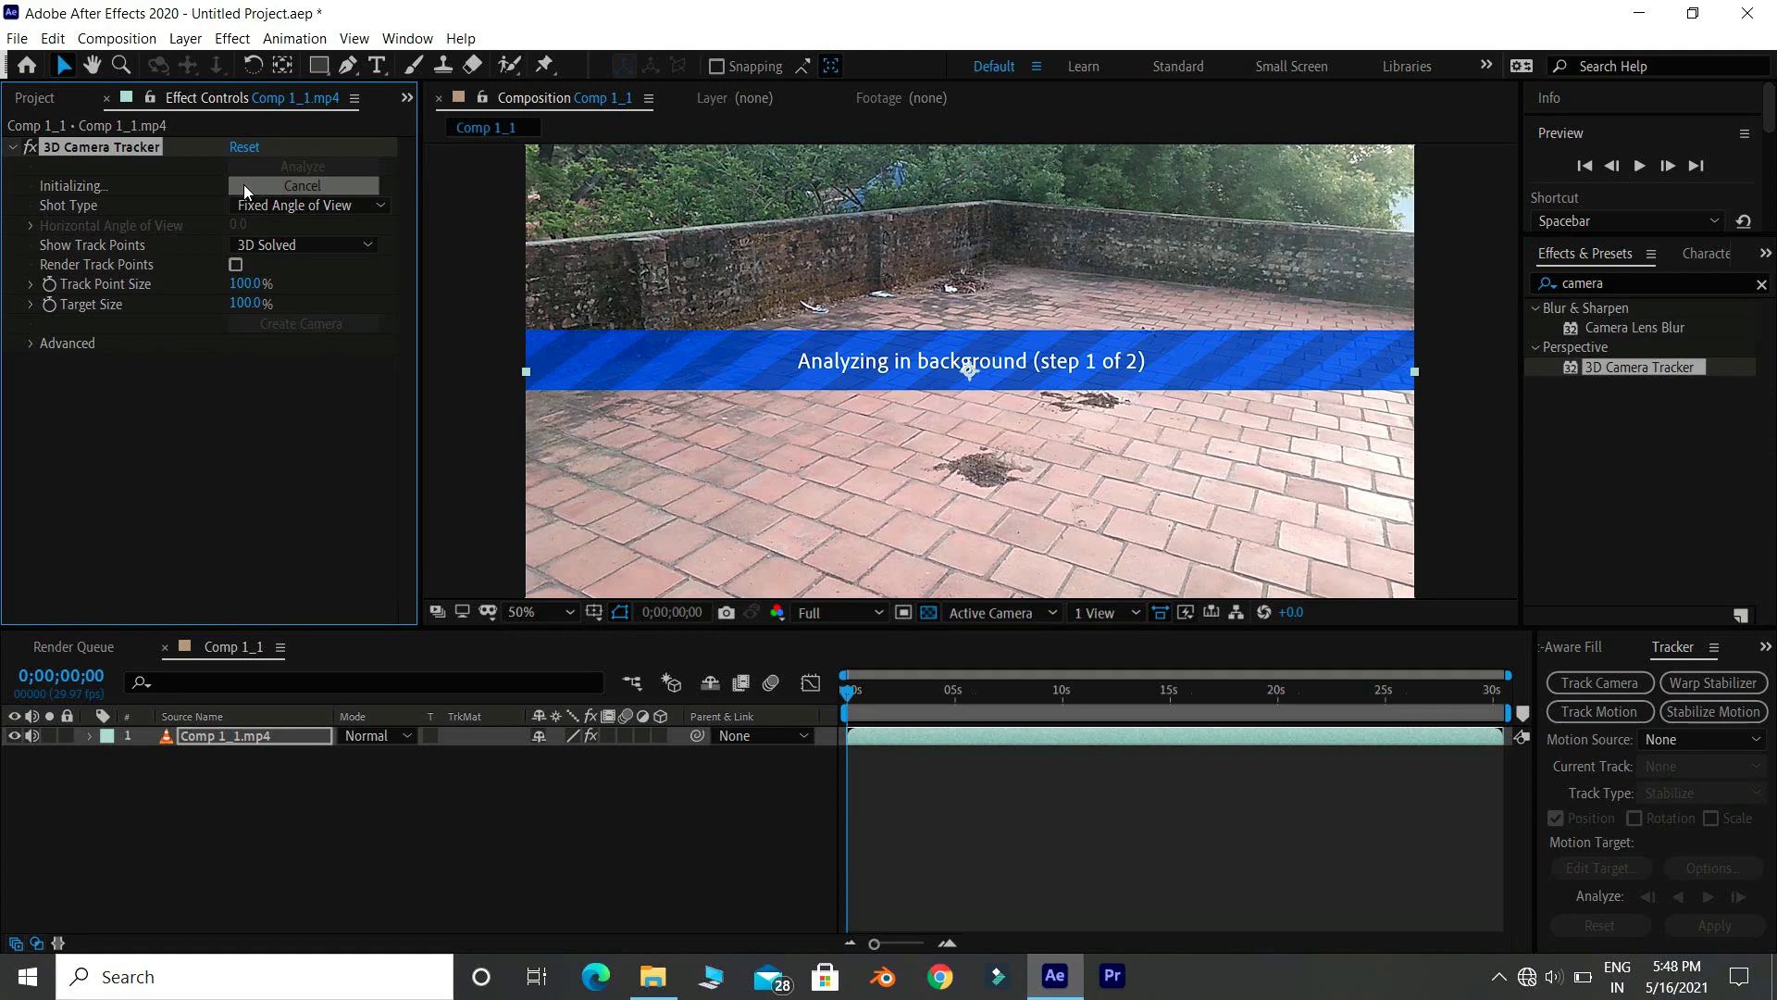
left_click(31, 344)
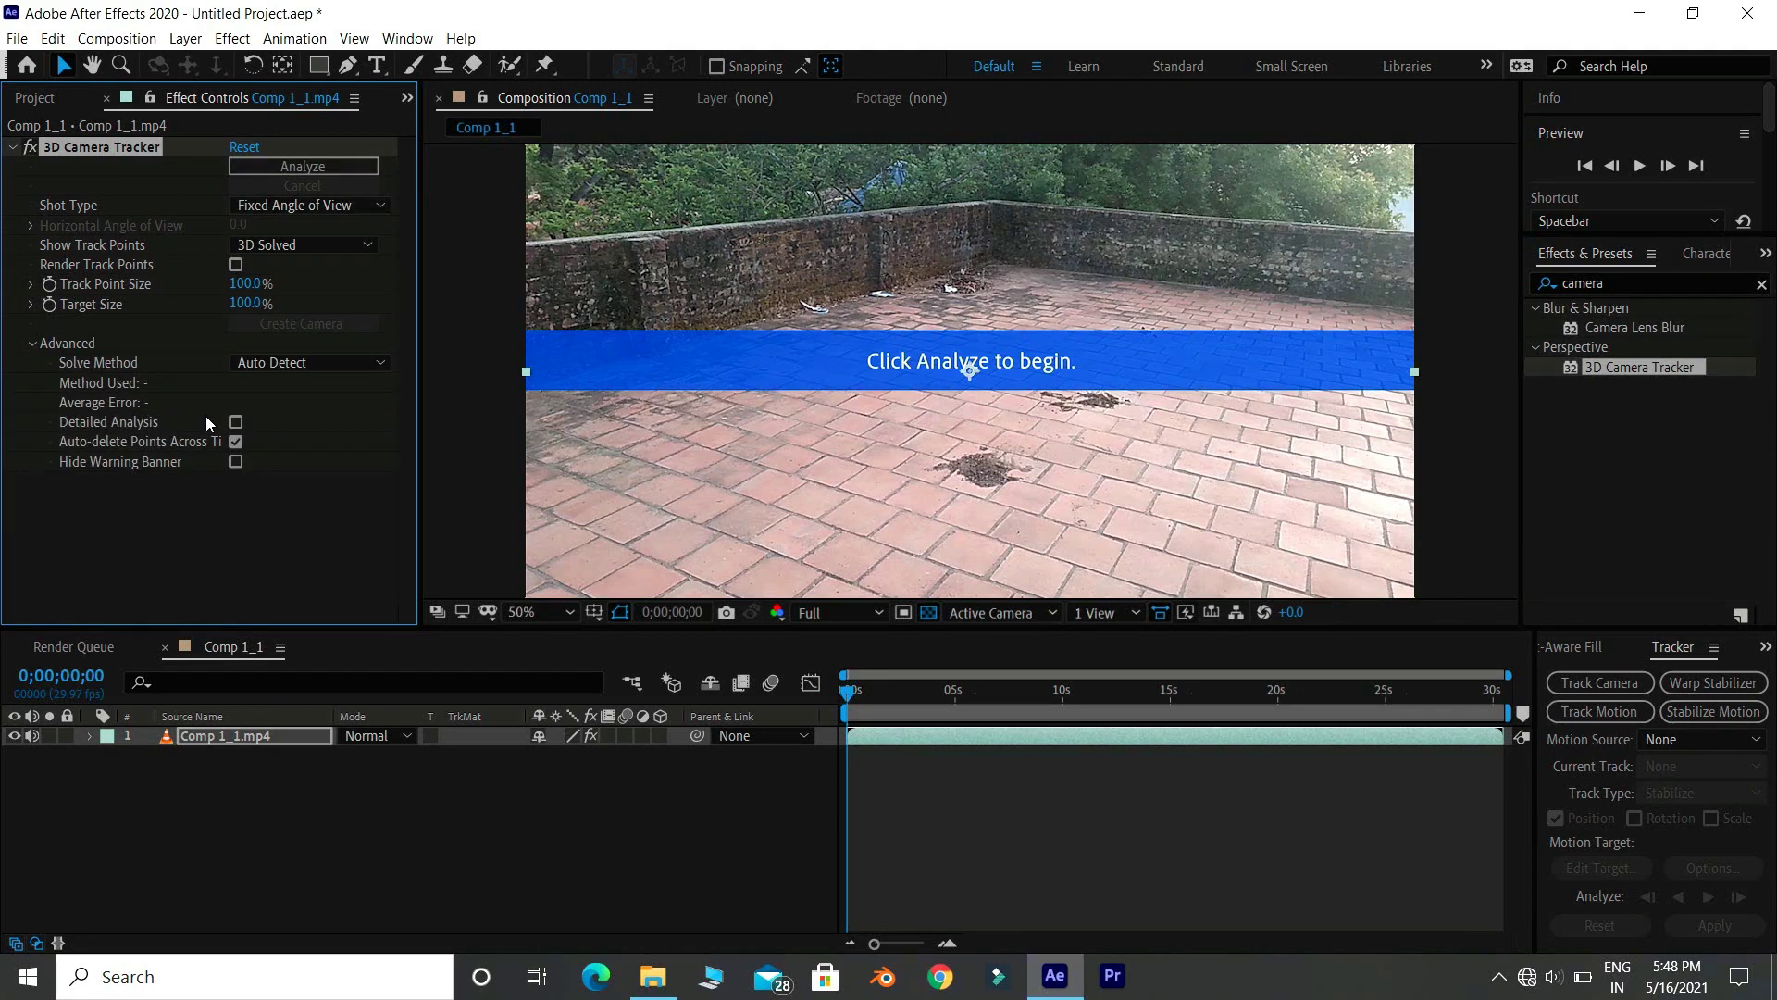
left_click(235, 421)
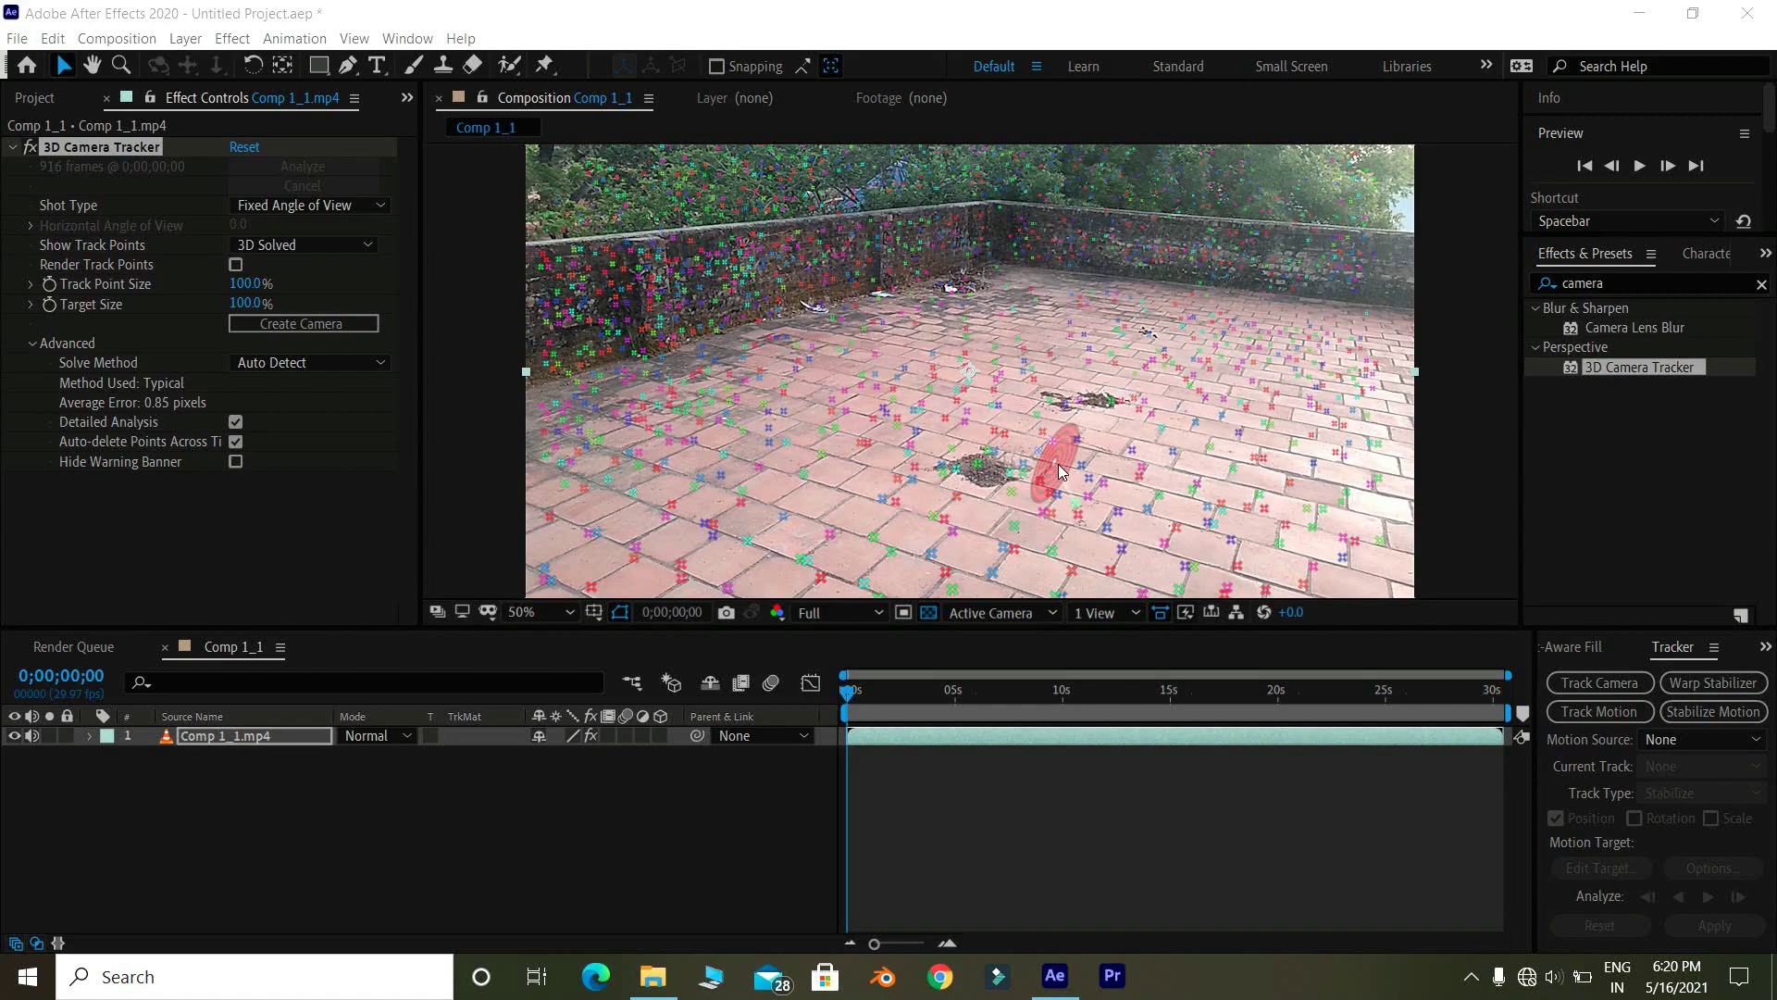
- Create a tracked solid and camera on the floor points, scaled to 476% and tilted flat
left_click(1000, 491)
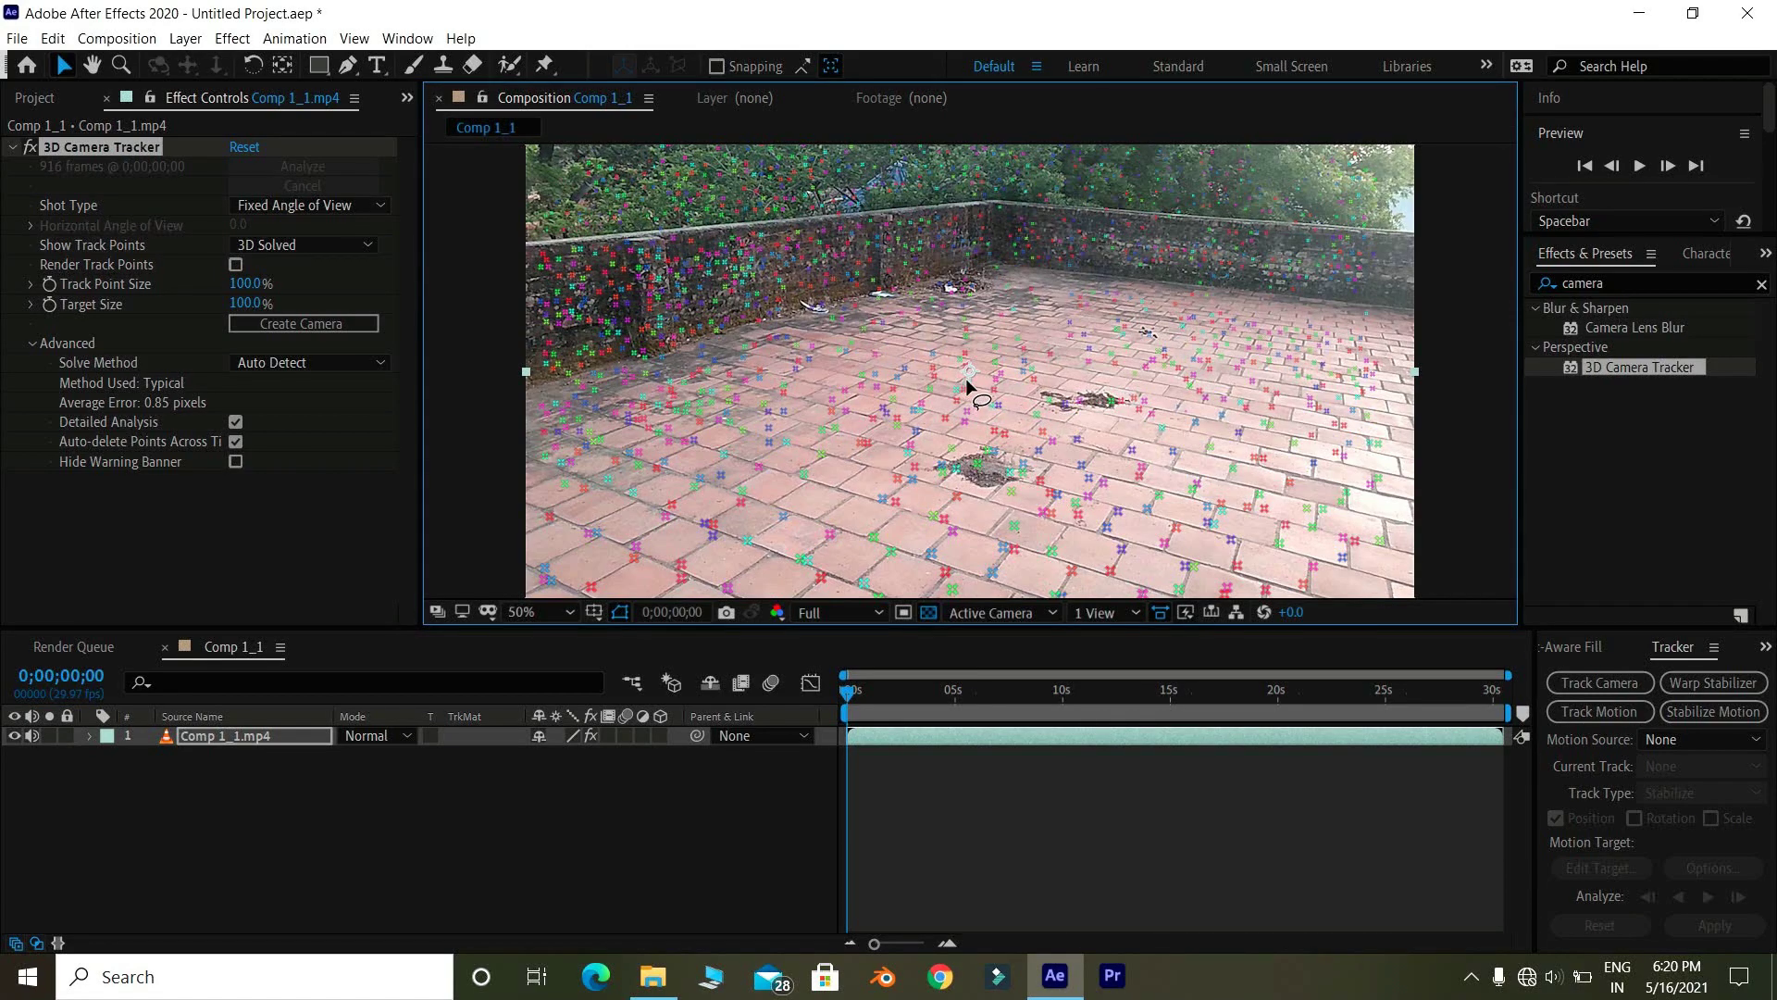
left_click_drag(966, 384, 1055, 458)
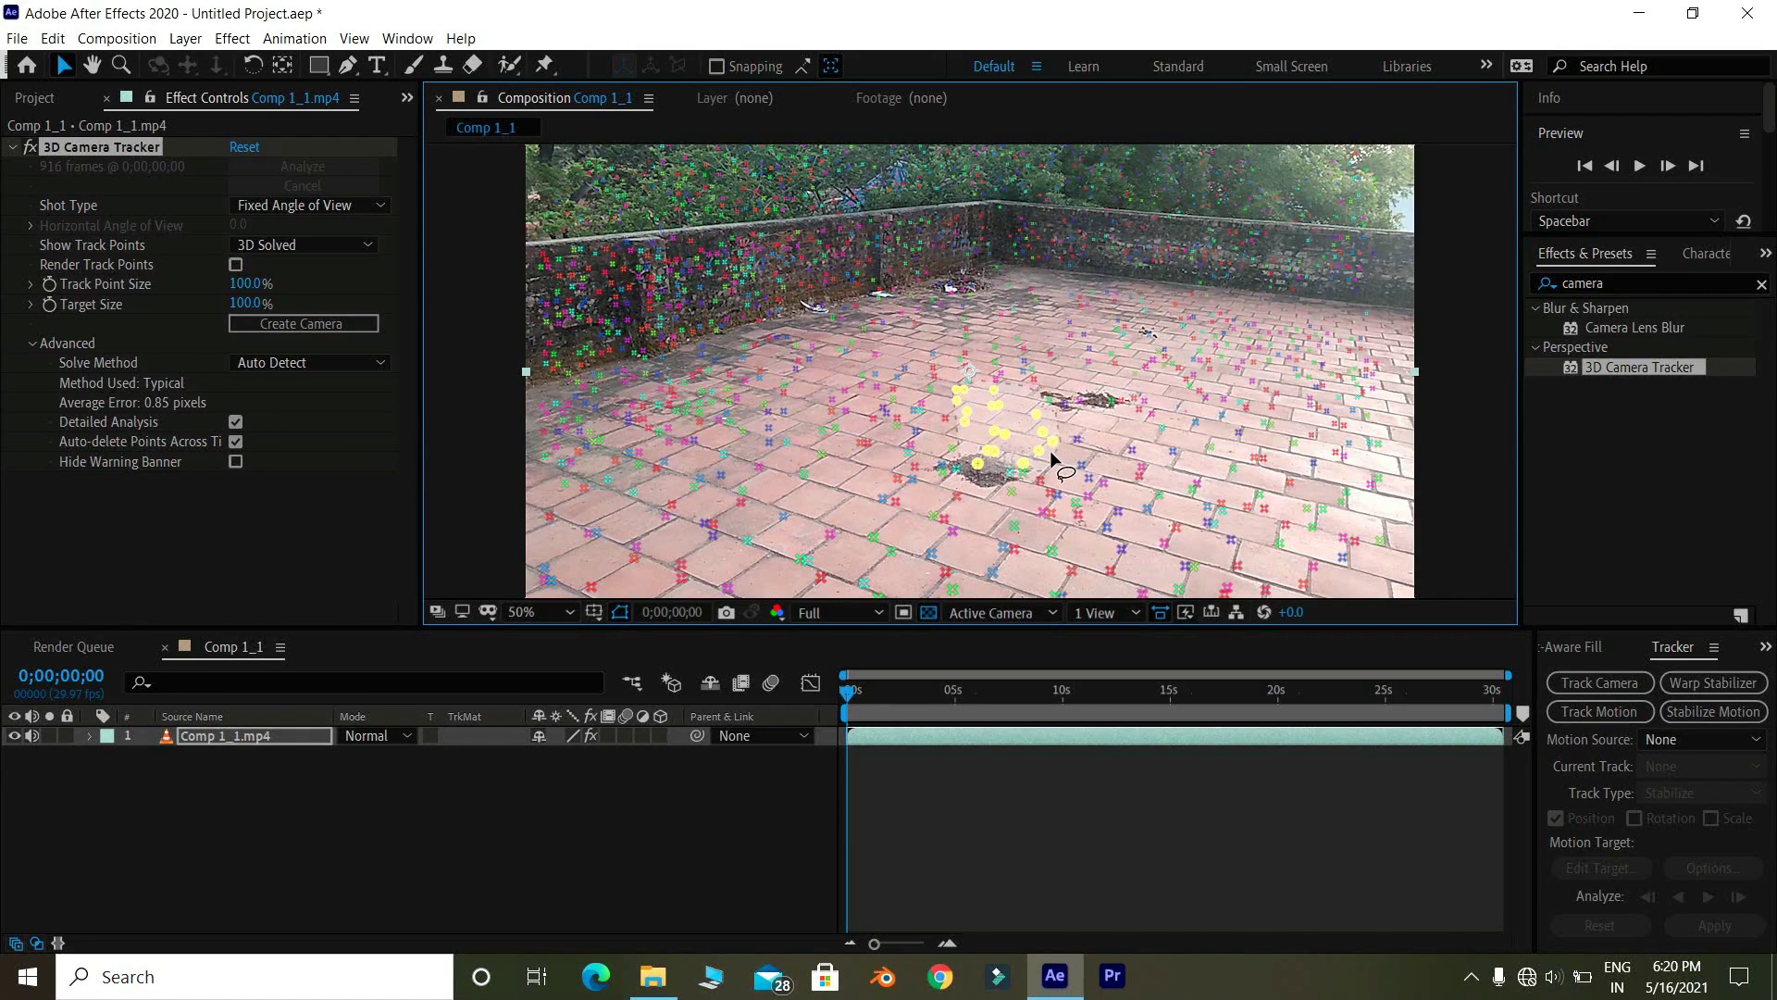
right_click(1004, 424)
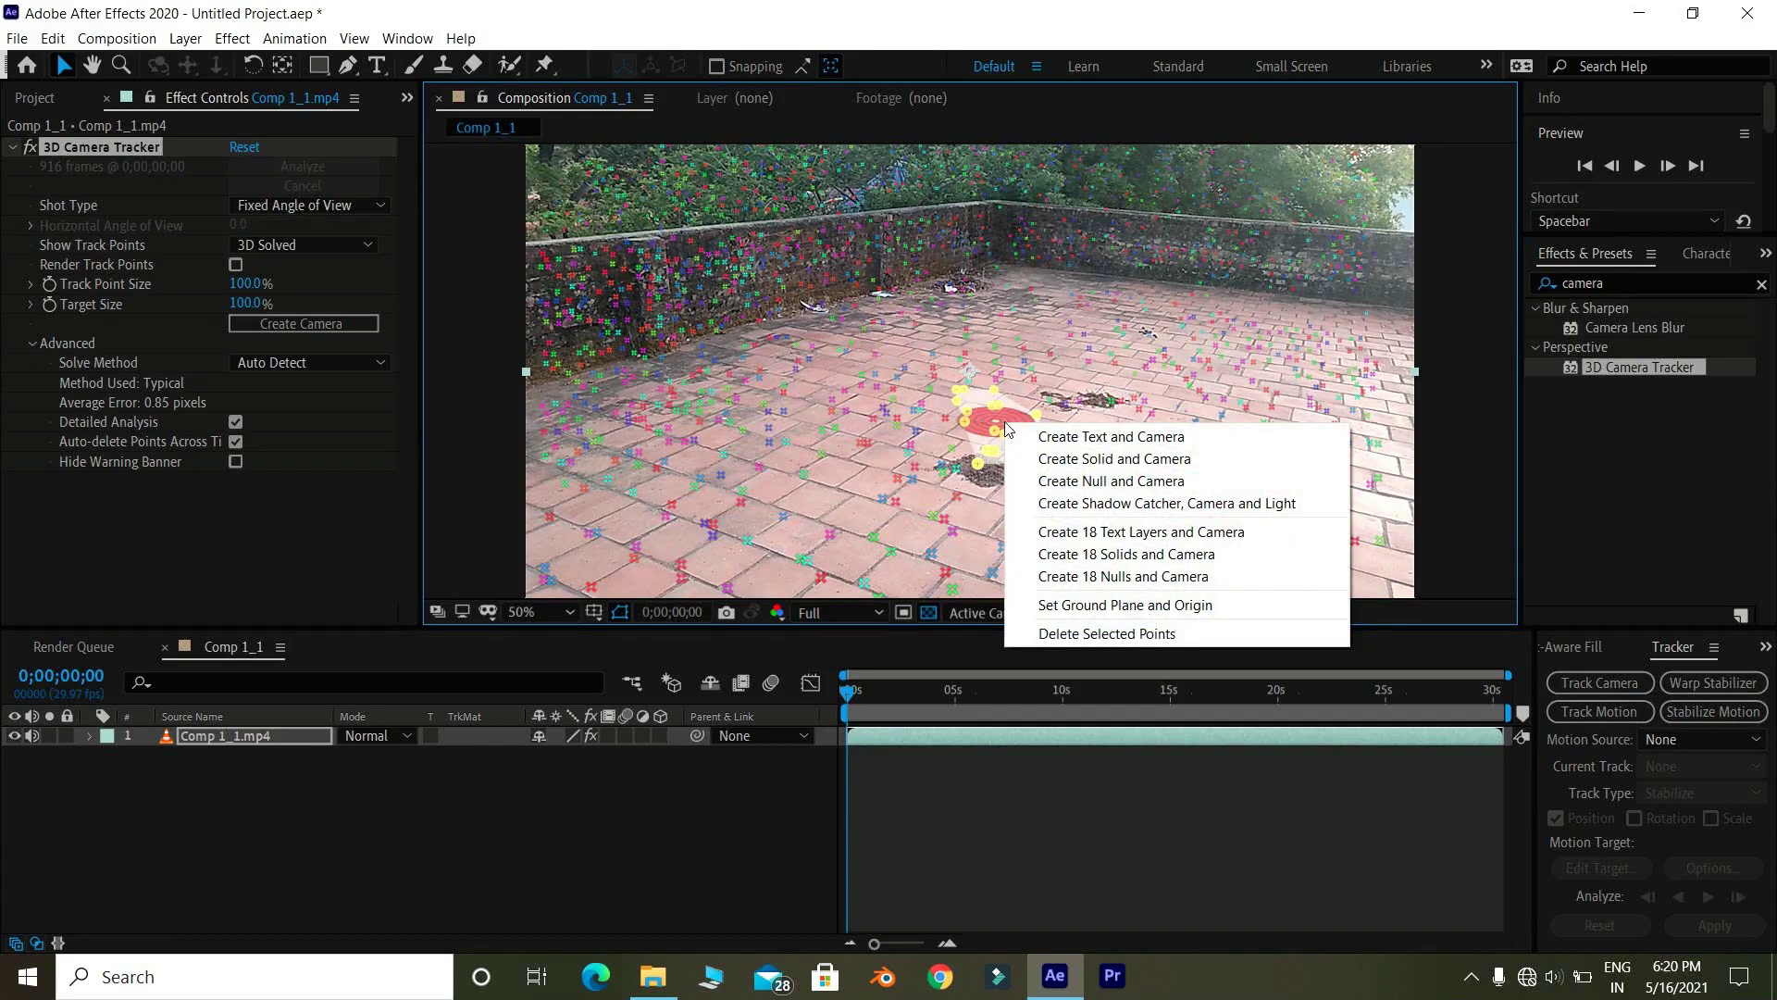
left_click(1063, 460)
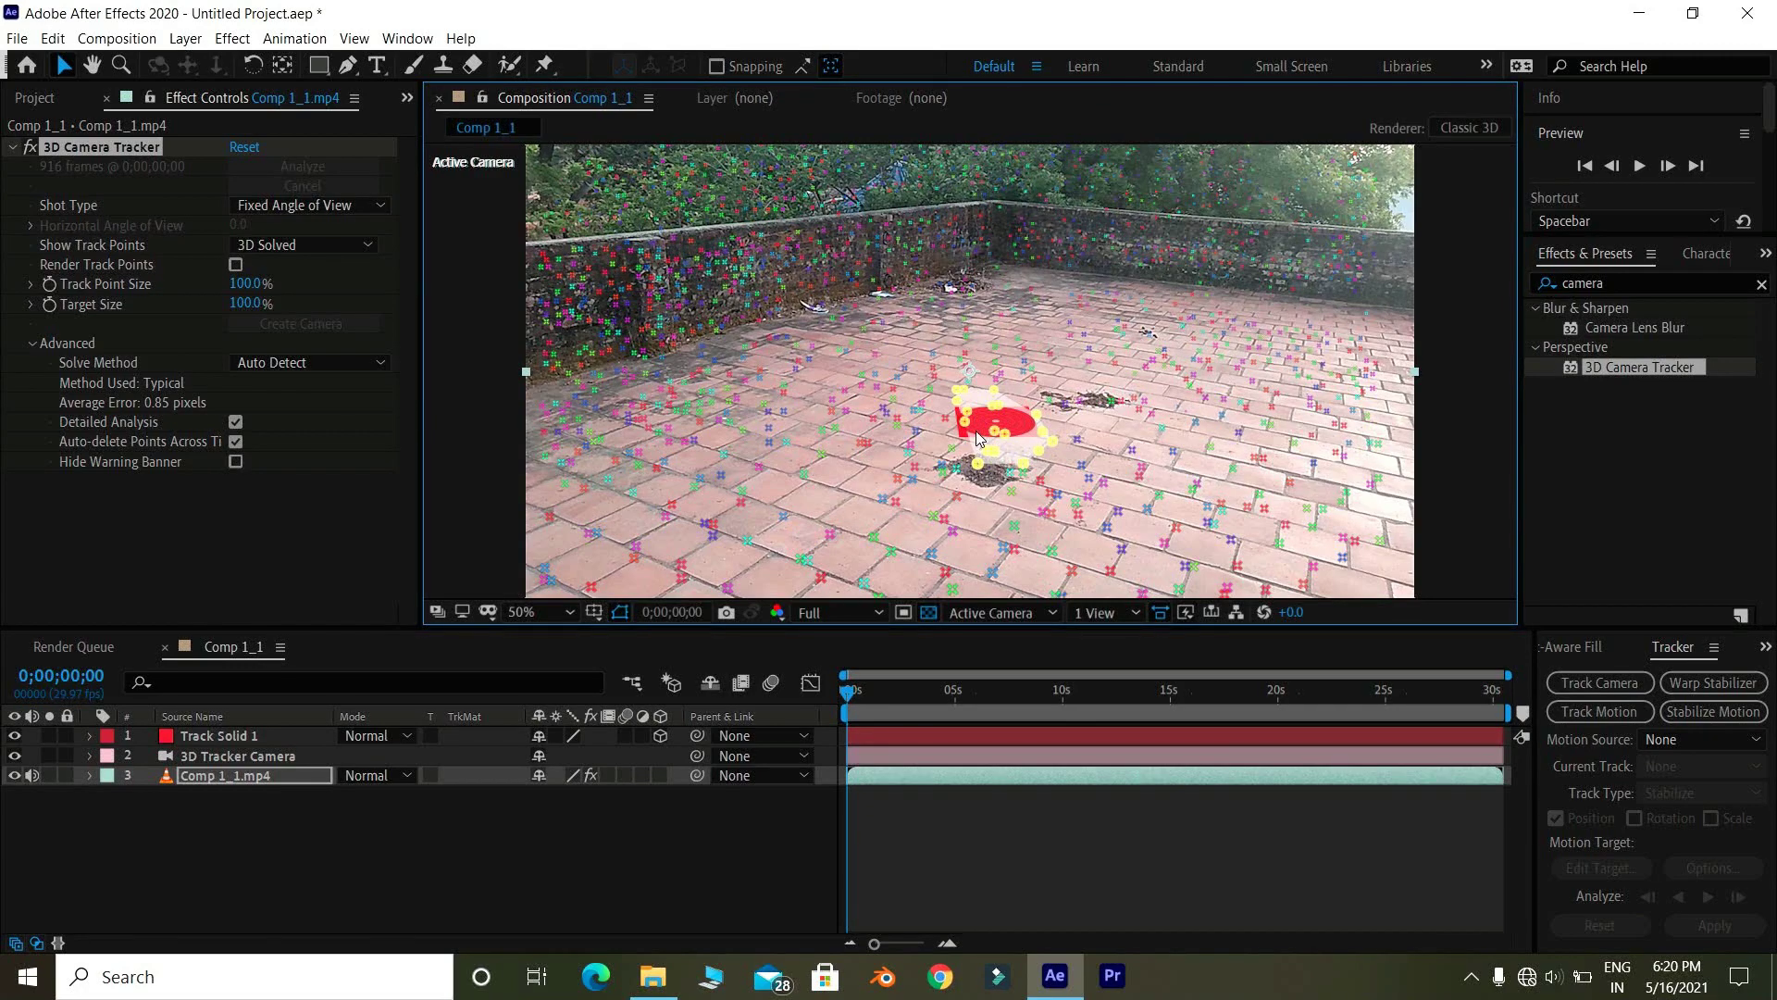
left_click(248, 736)
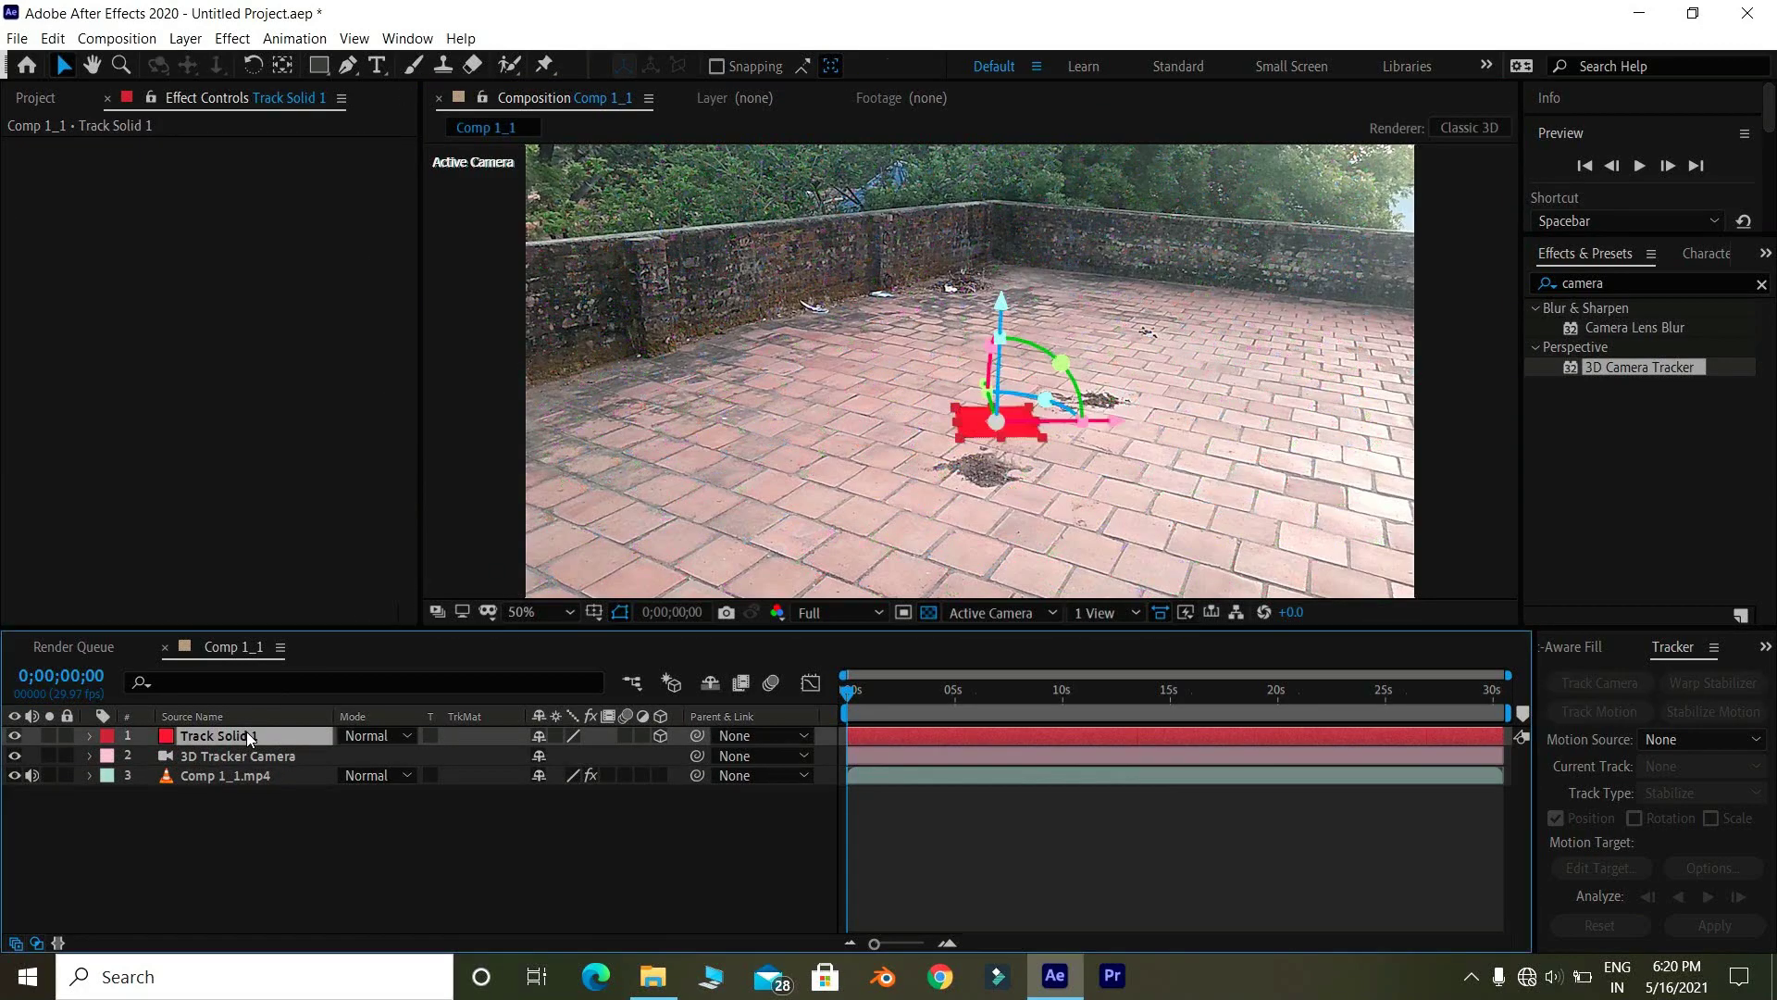
key("s")
left_click_drag(565, 755, 963, 701)
left_click_drag(1045, 399, 1088, 372)
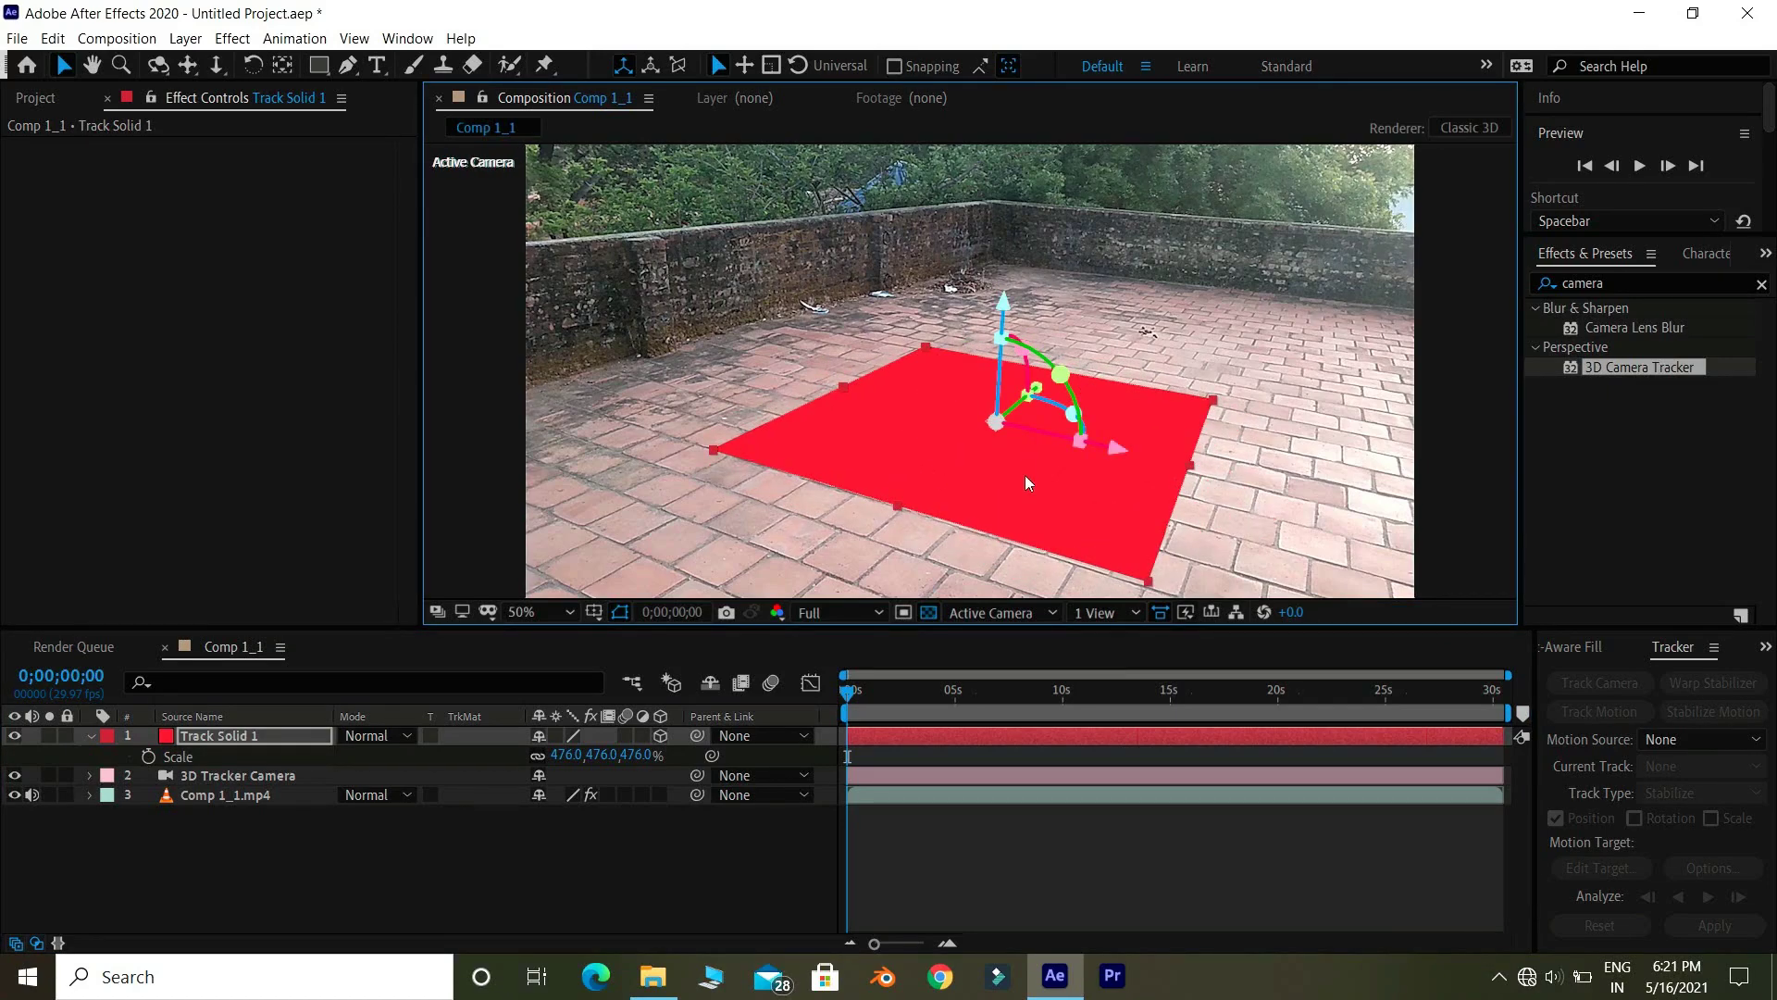
- Add a blue tracked solid on the left wall, enlarged and rotated to match it
left_click(250, 796)
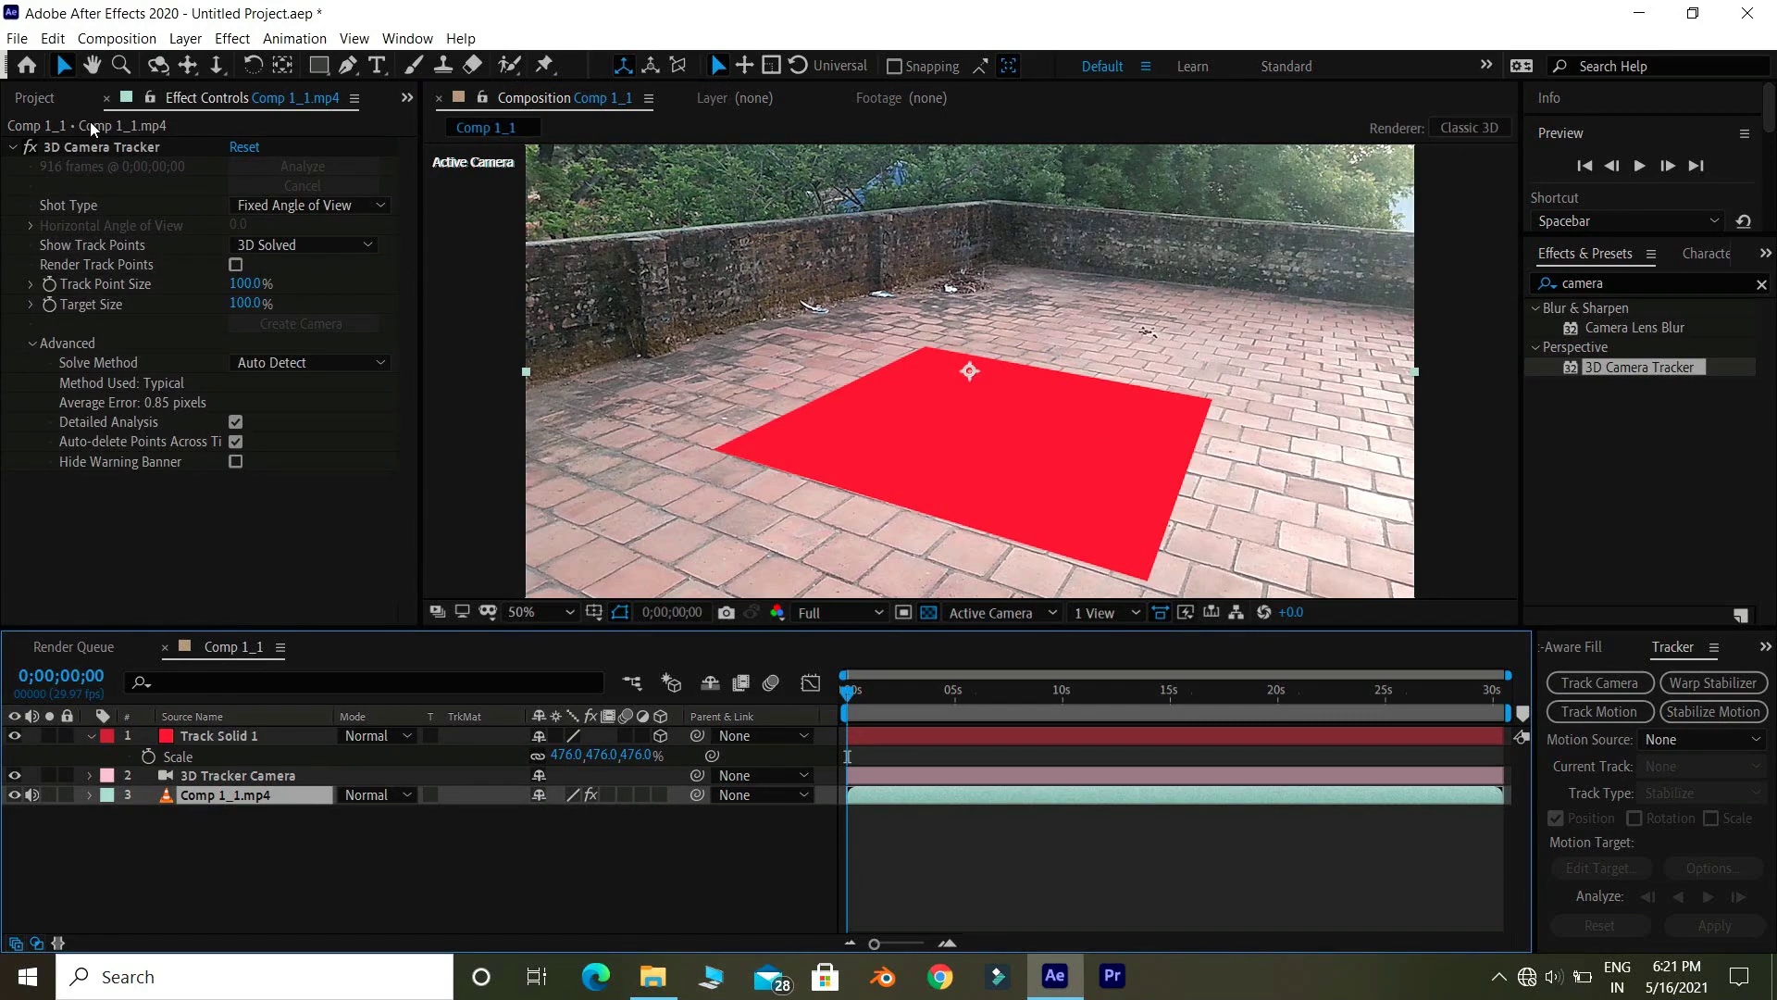
left_click(95, 147)
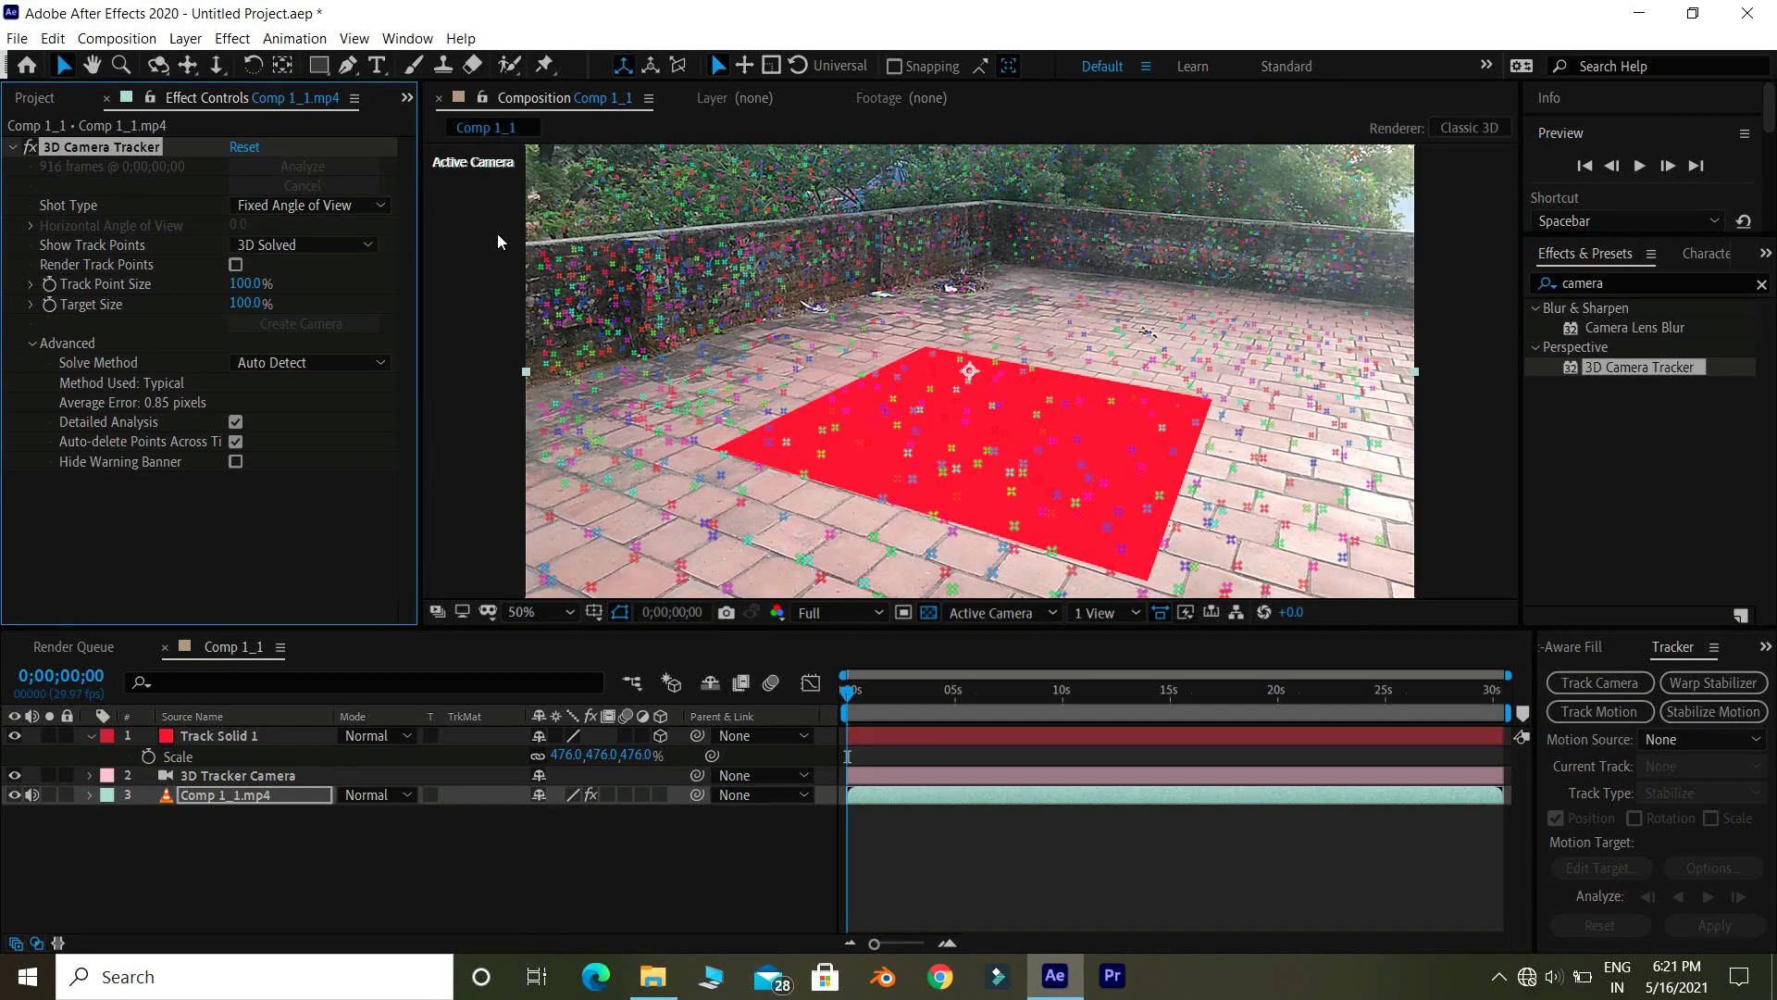
right_click(764, 282)
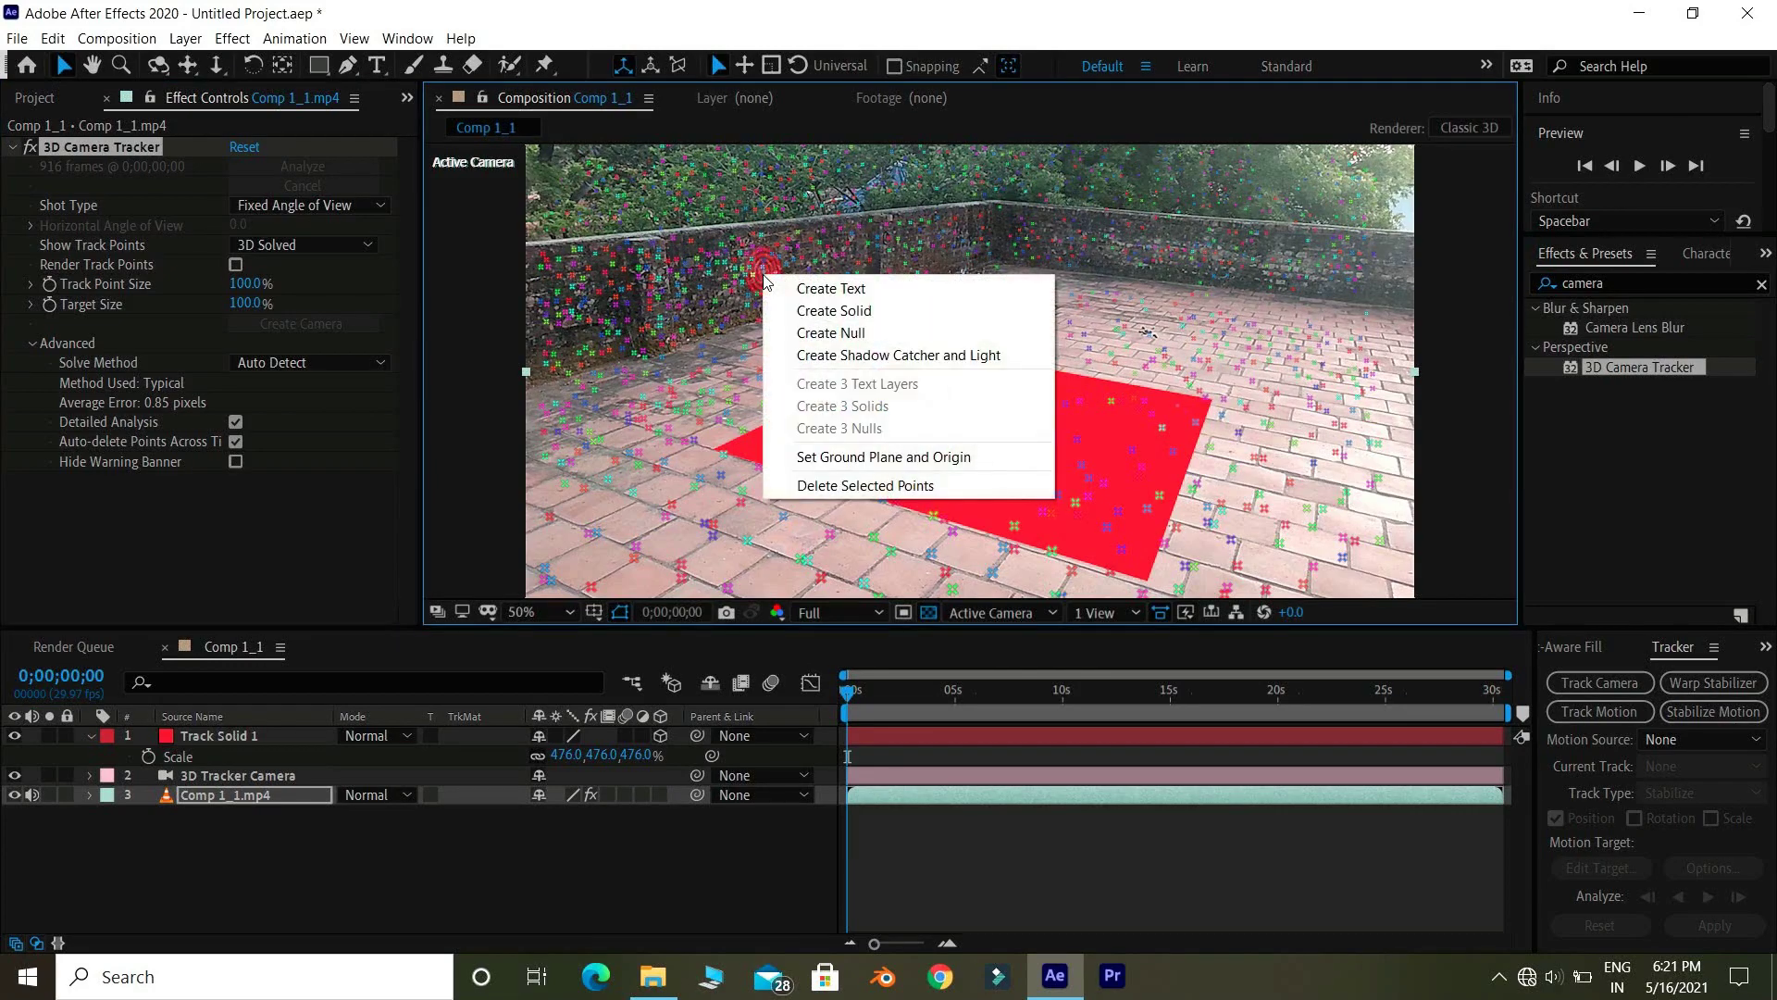
left_click(836, 311)
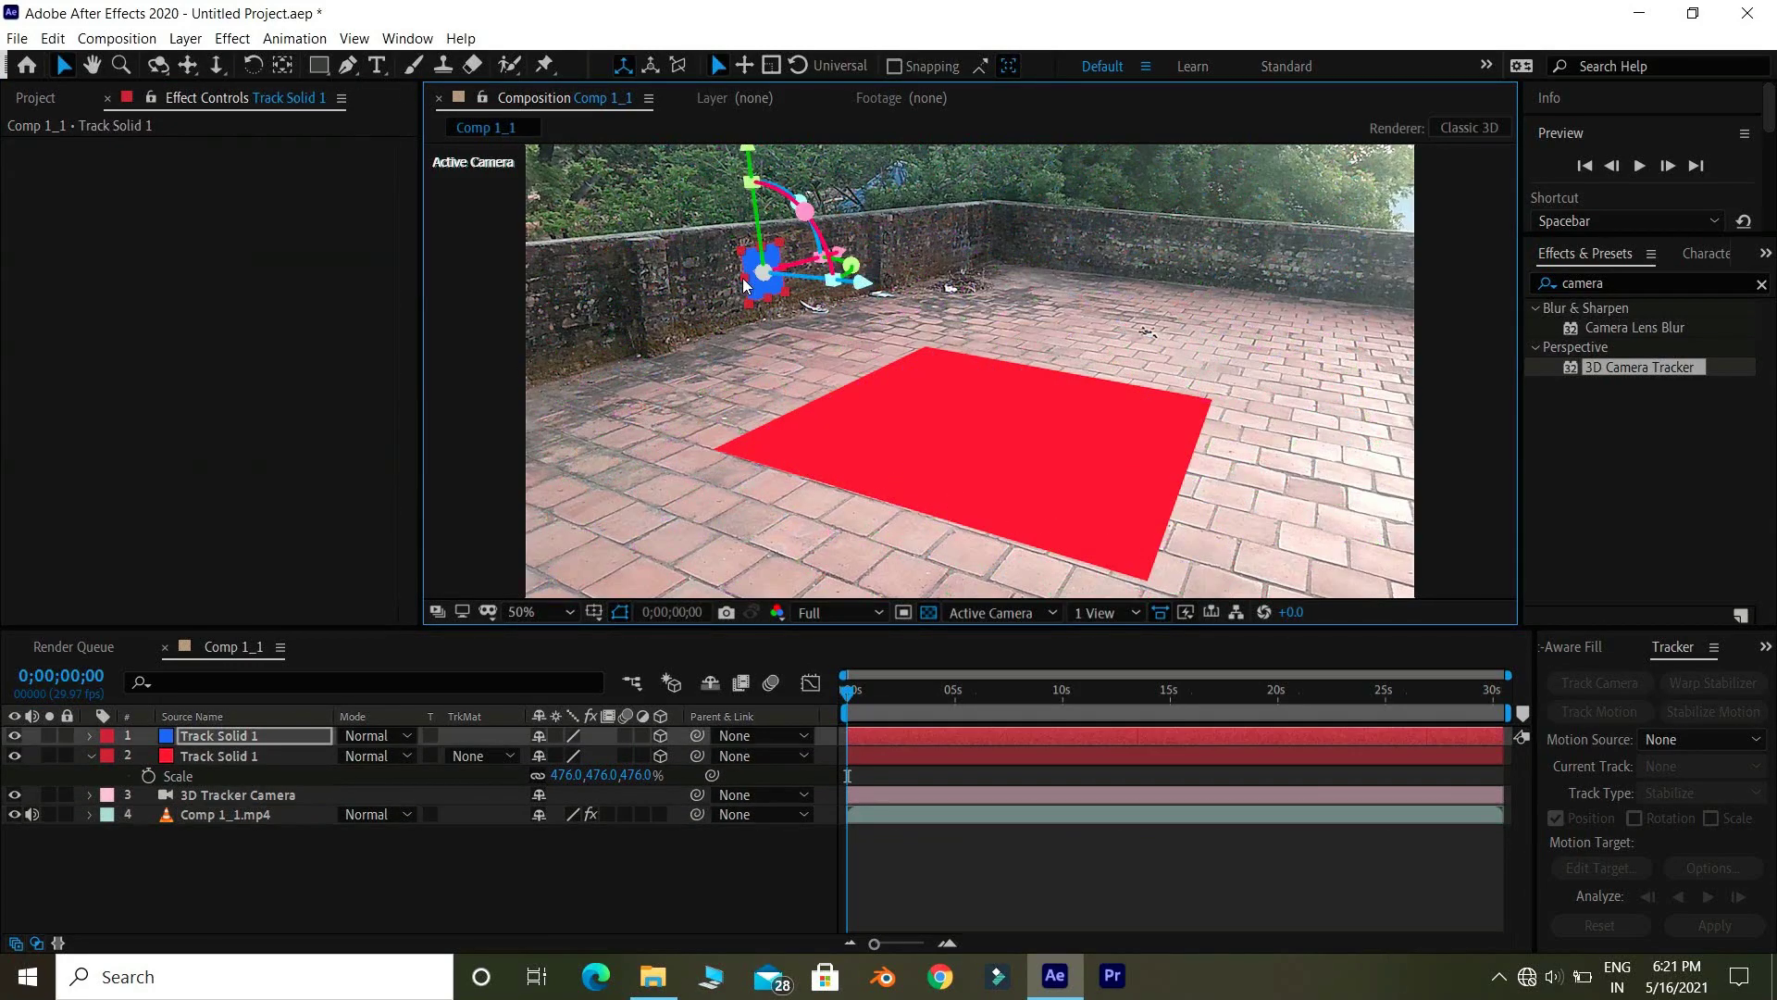
left_click_drag(744, 285, 686, 341)
left_click_drag(849, 265, 917, 337)
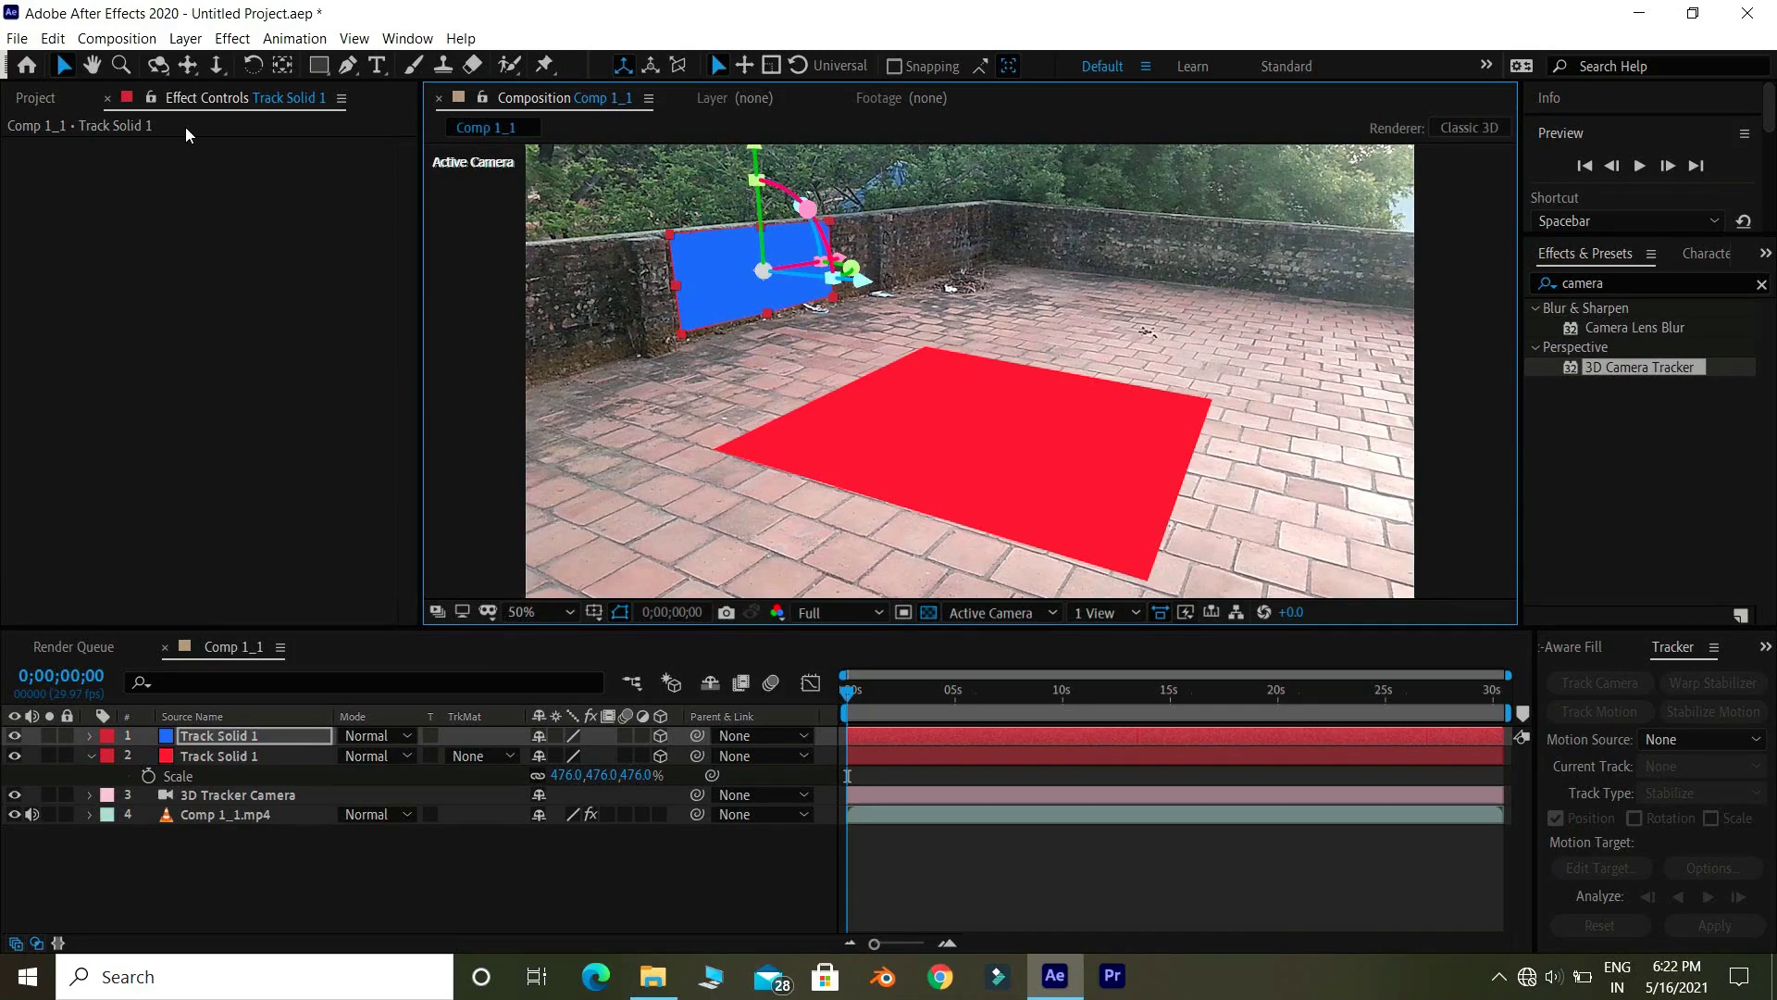
left_click(185, 38)
- Create a new black solid layer named 'element 3d'
mouse_move(329, 63)
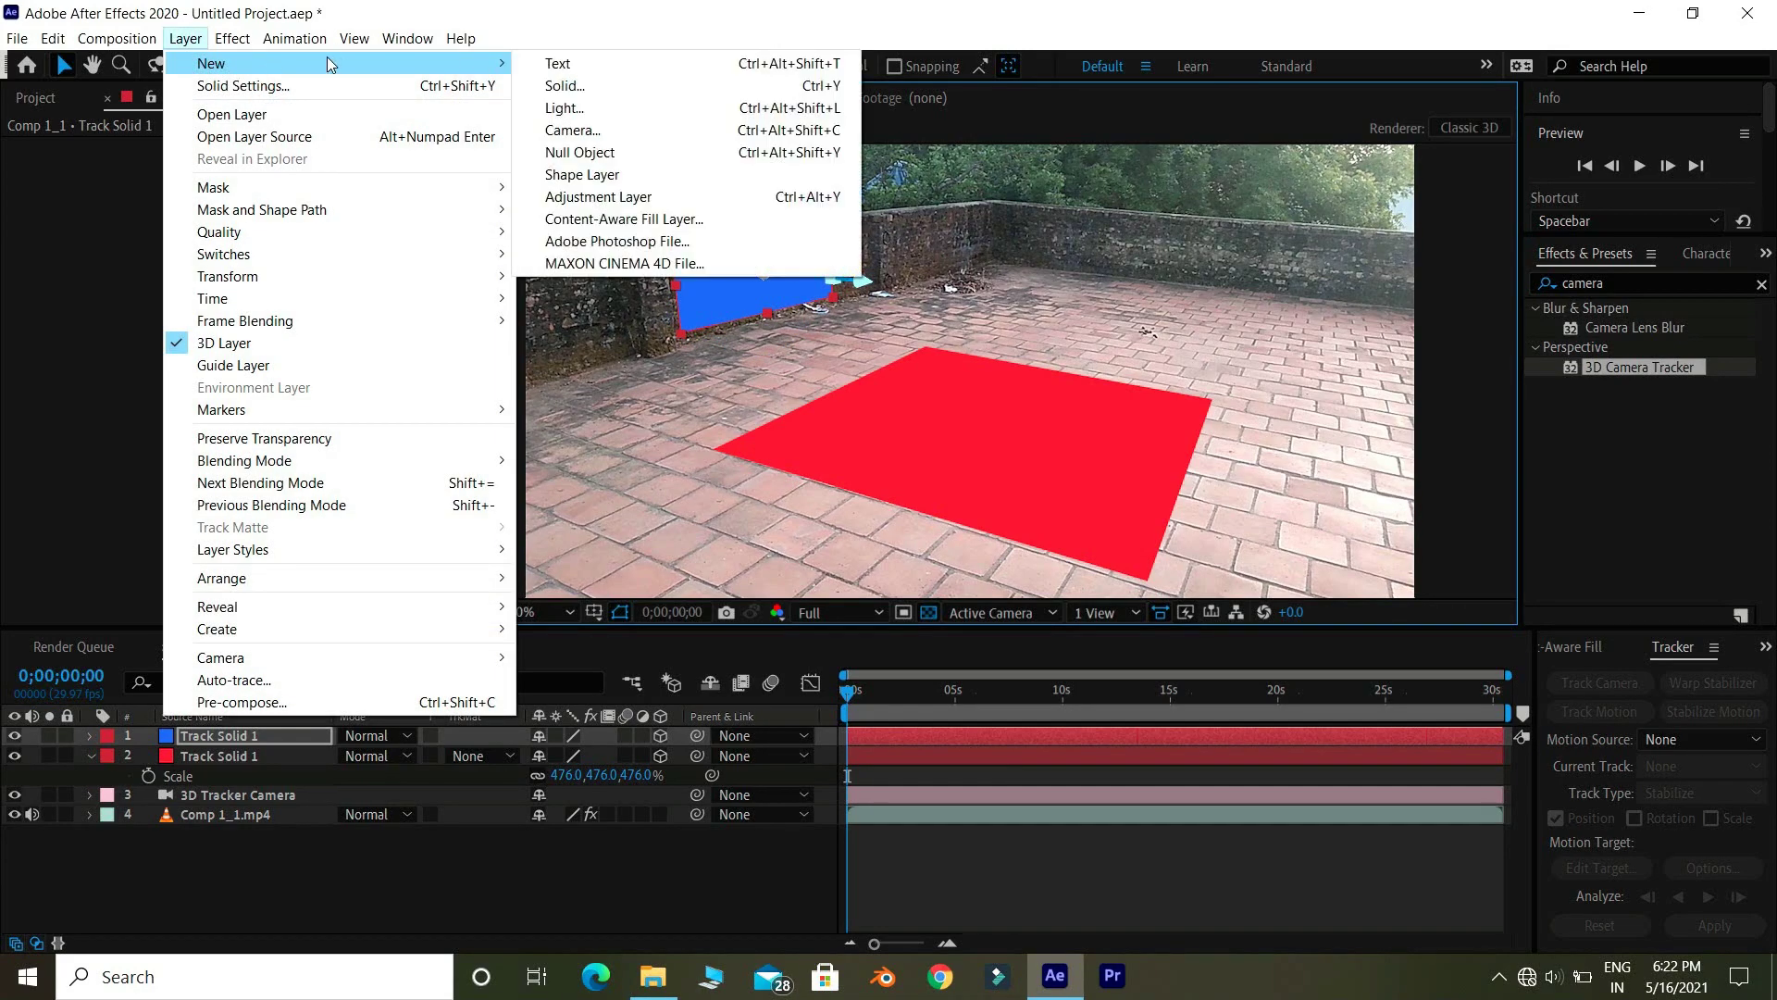
left_click(608, 84)
type("element 3d")
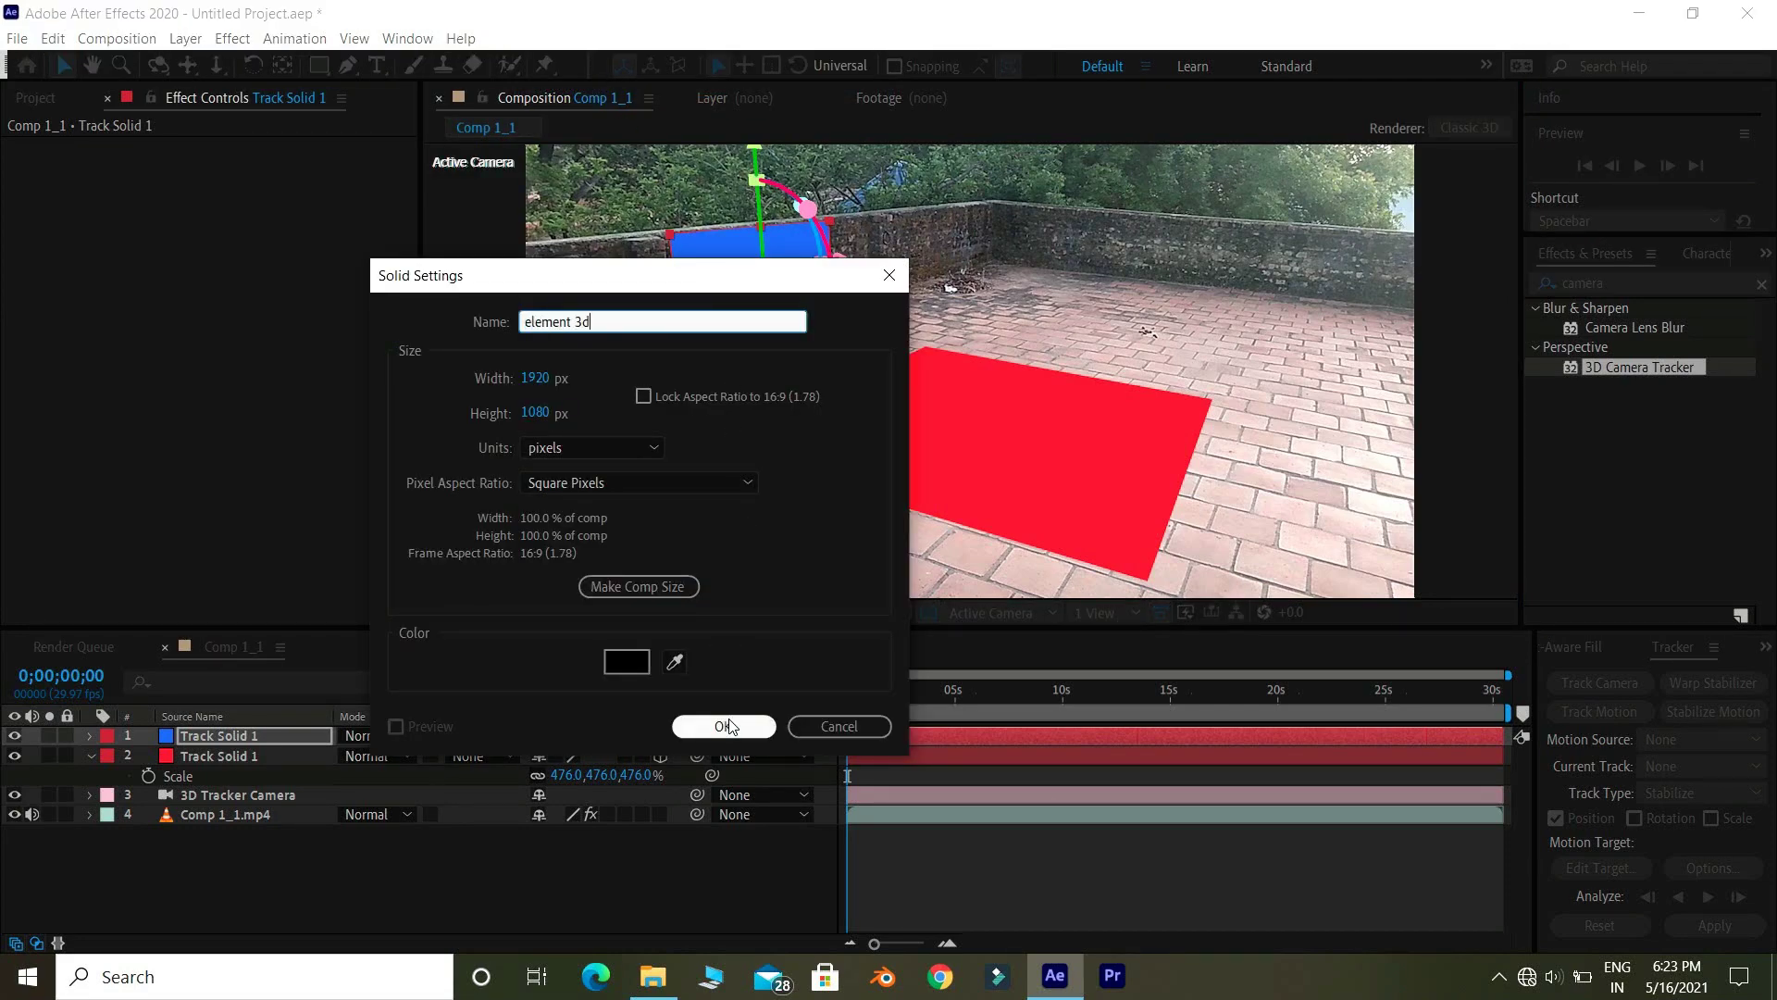
left_click(741, 727)
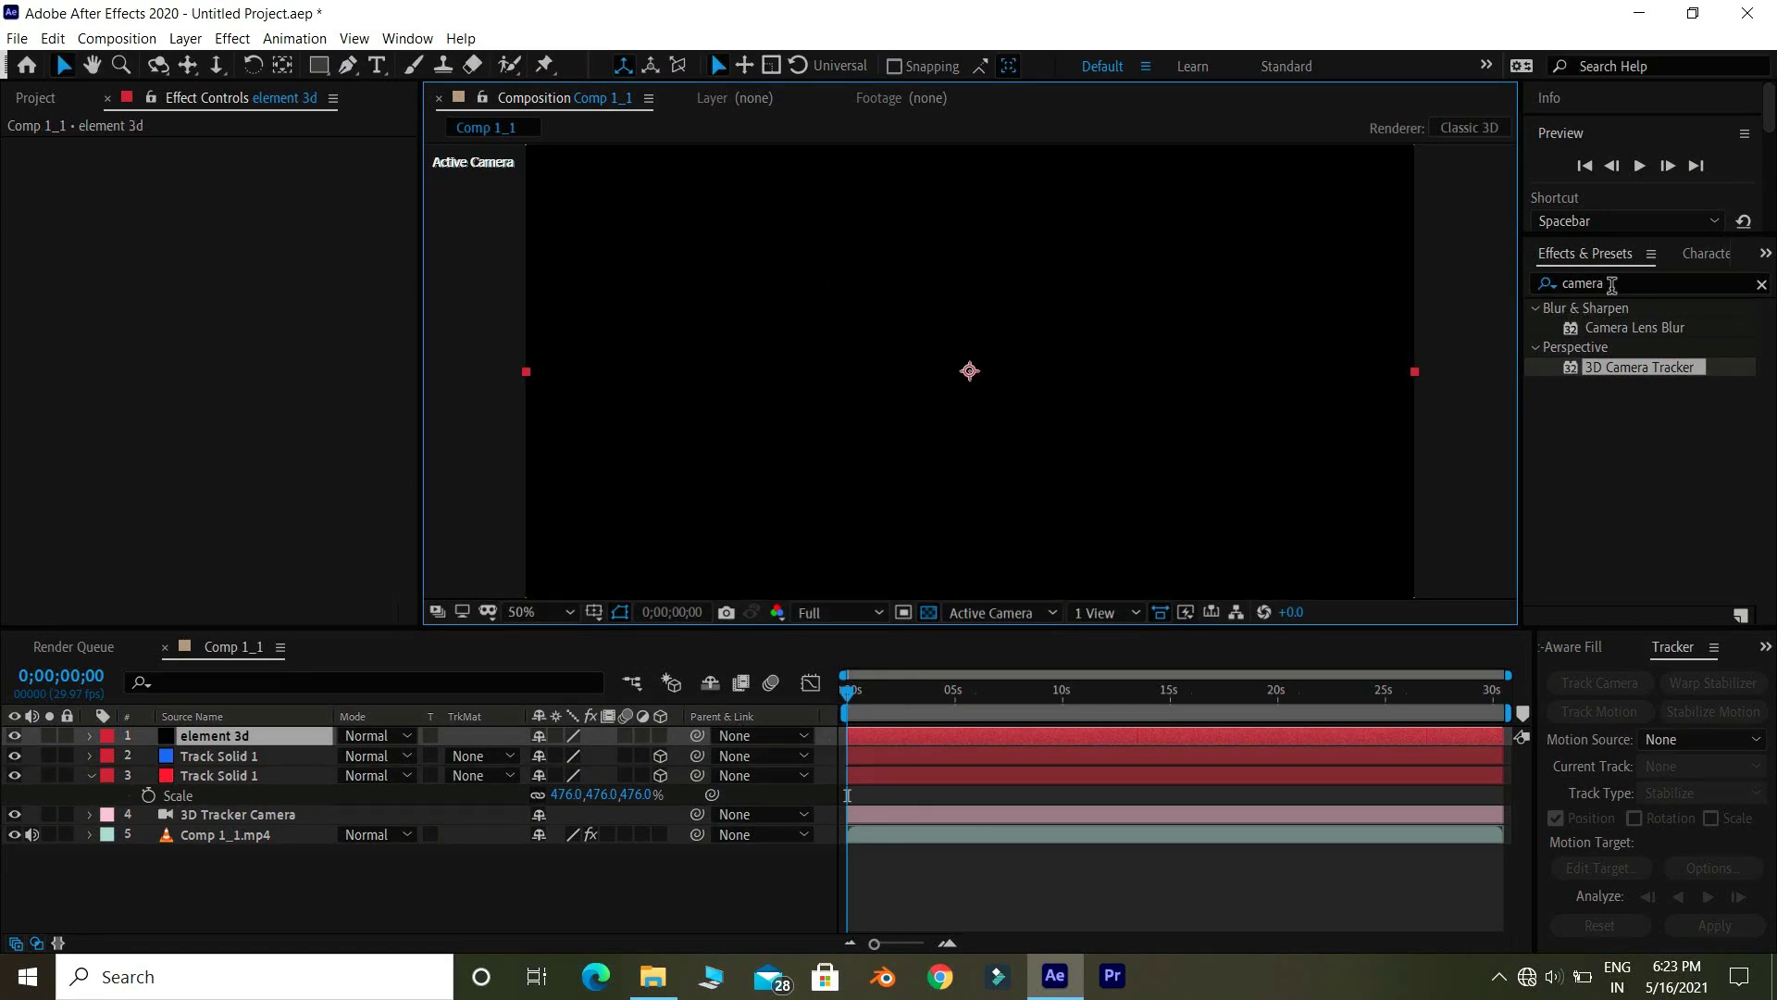
- Apply the Element effect to the element 3d solid, found by searching 'elem'
left_click(1615, 282)
type("elem")
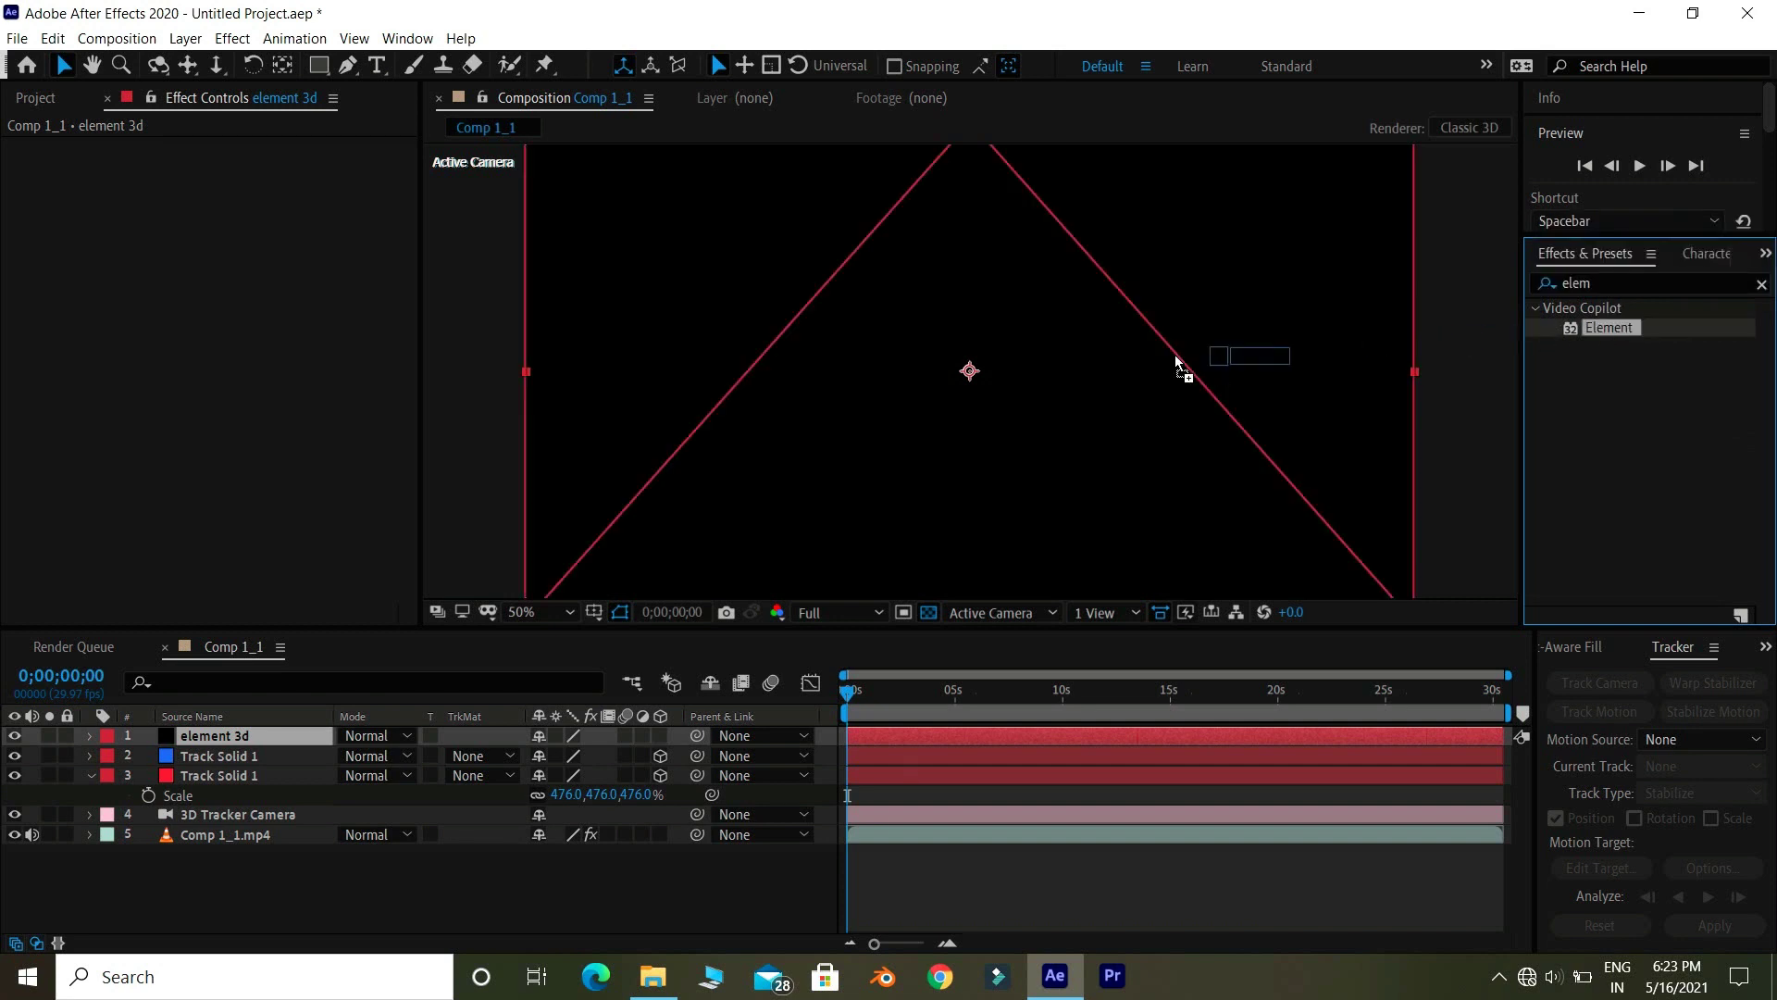
left_click_drag(1617, 328, 1113, 354)
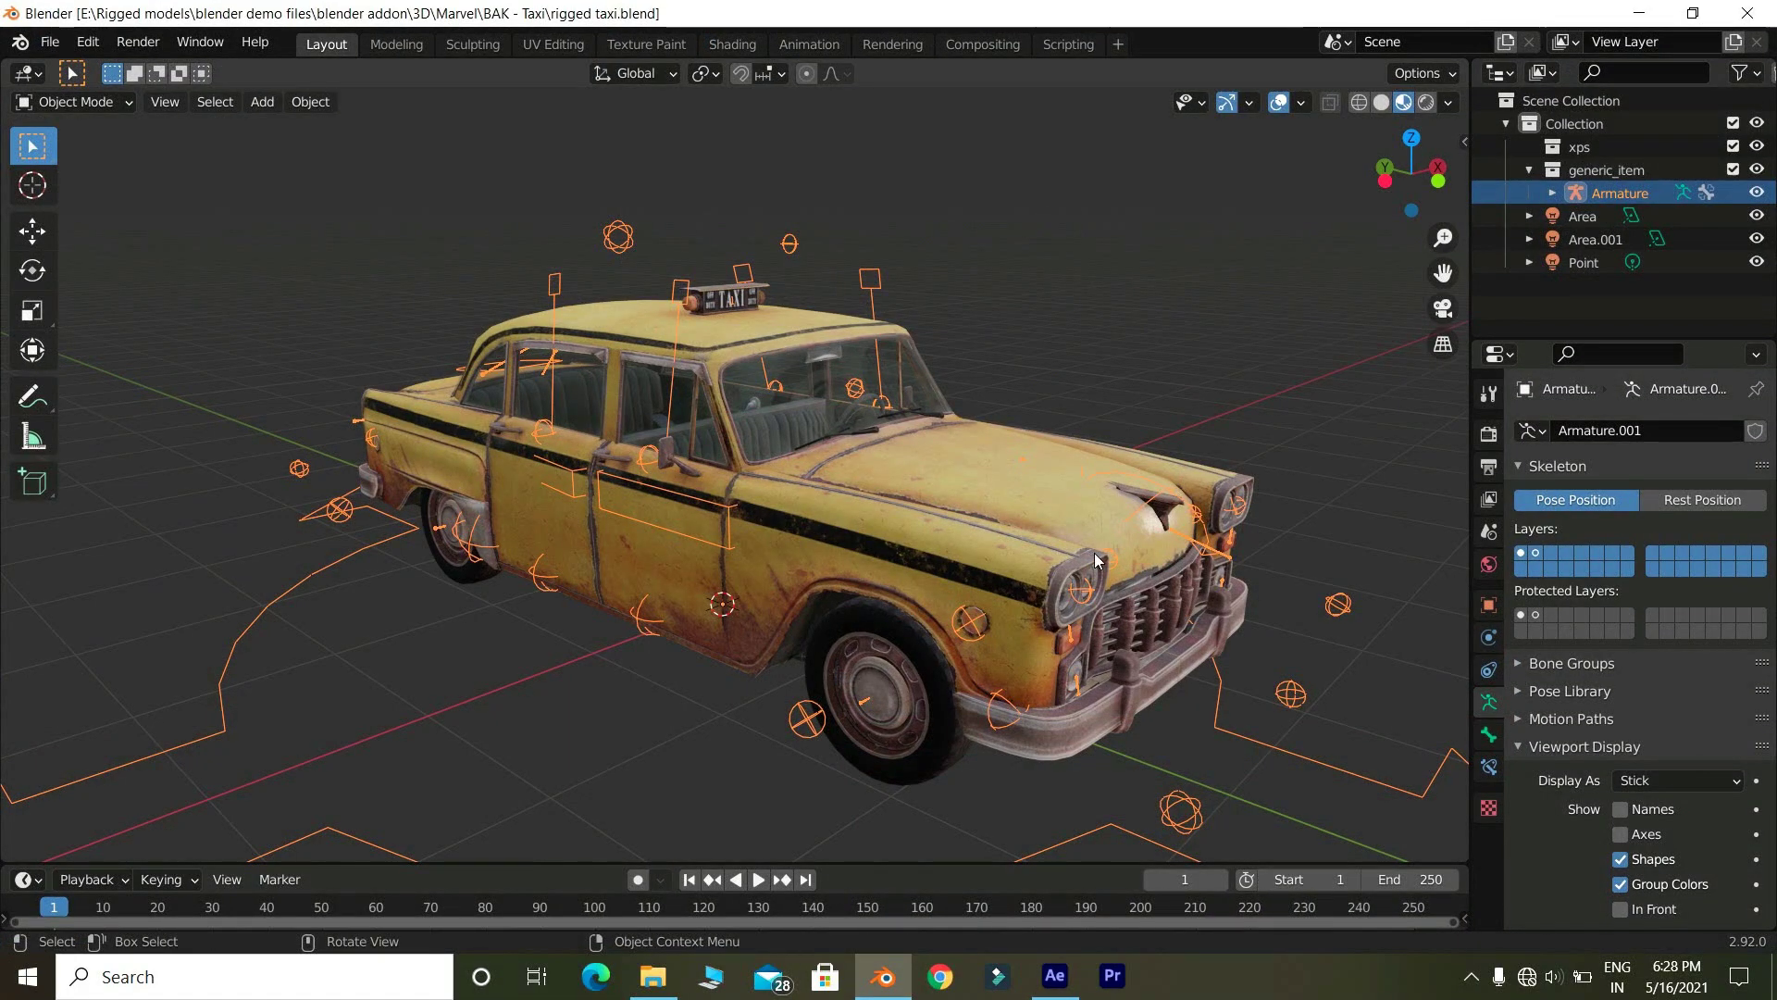
- Select the whole taxi and export it as rigged taxi.obj with Selection Only and OBJ groups
mouse_move(1097, 535)
left_mouse_down()
mouse_move(1155, 540)
mouse_move(1139, 536)
left_mouse_up()
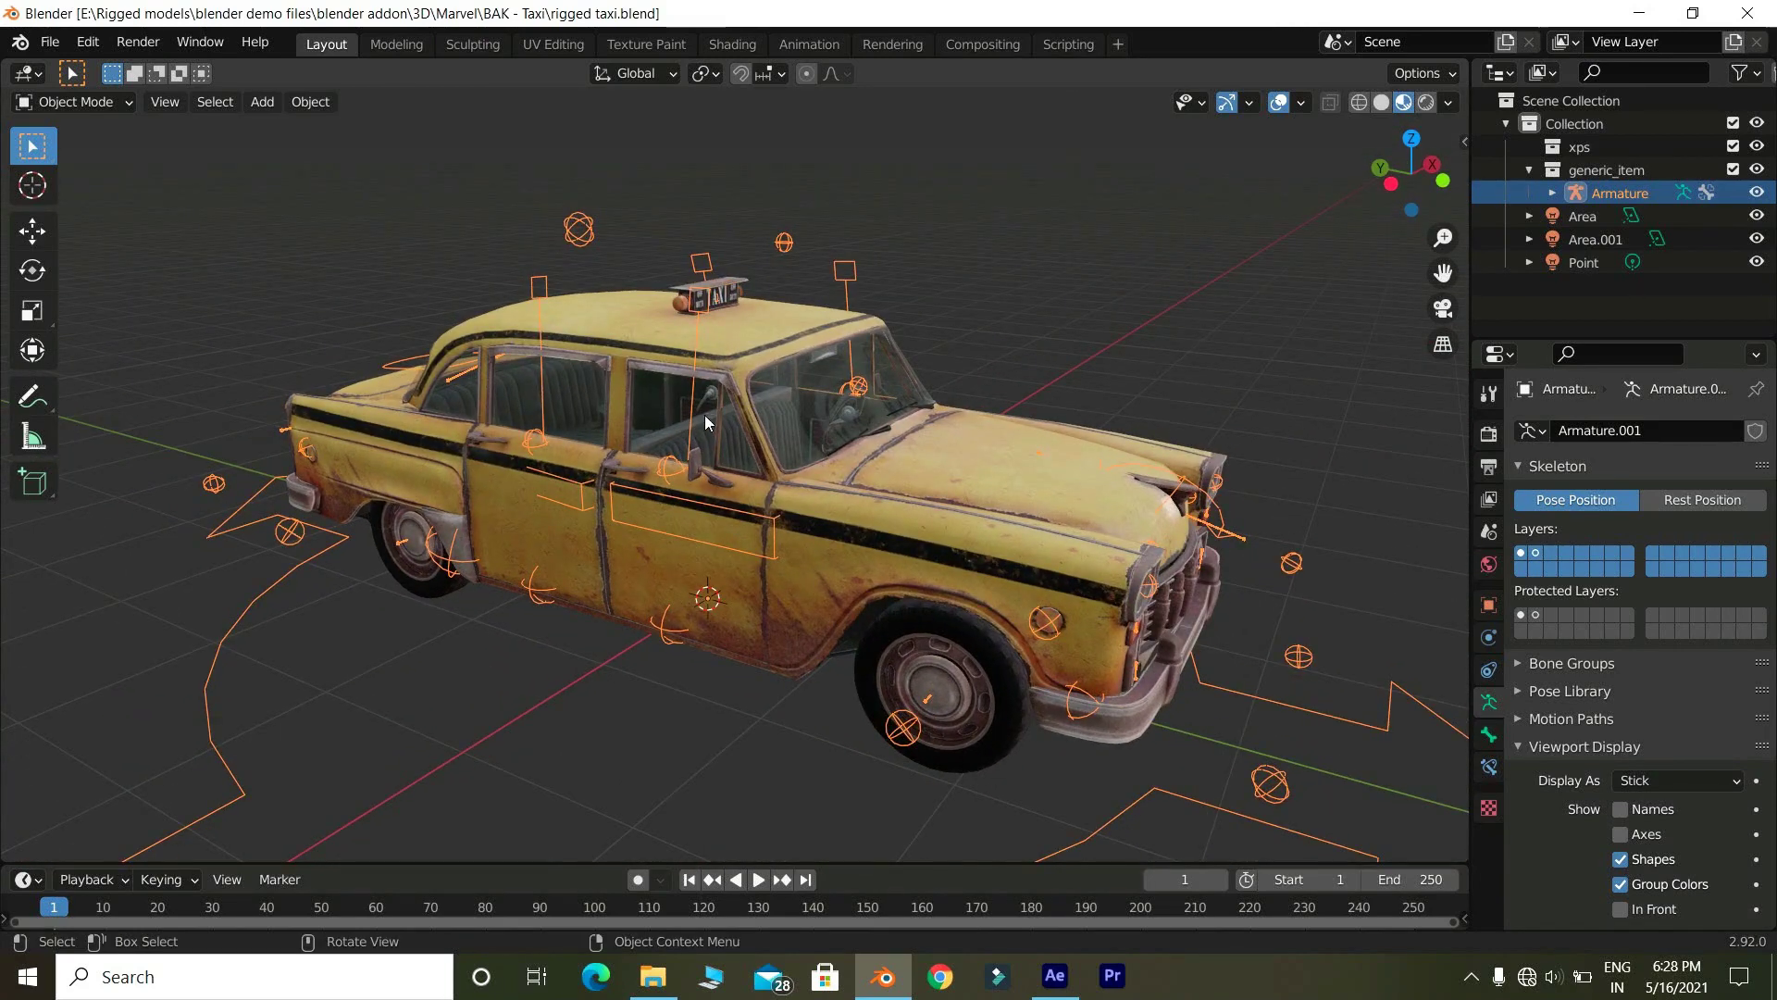
left_click_drag(238, 213, 1297, 786)
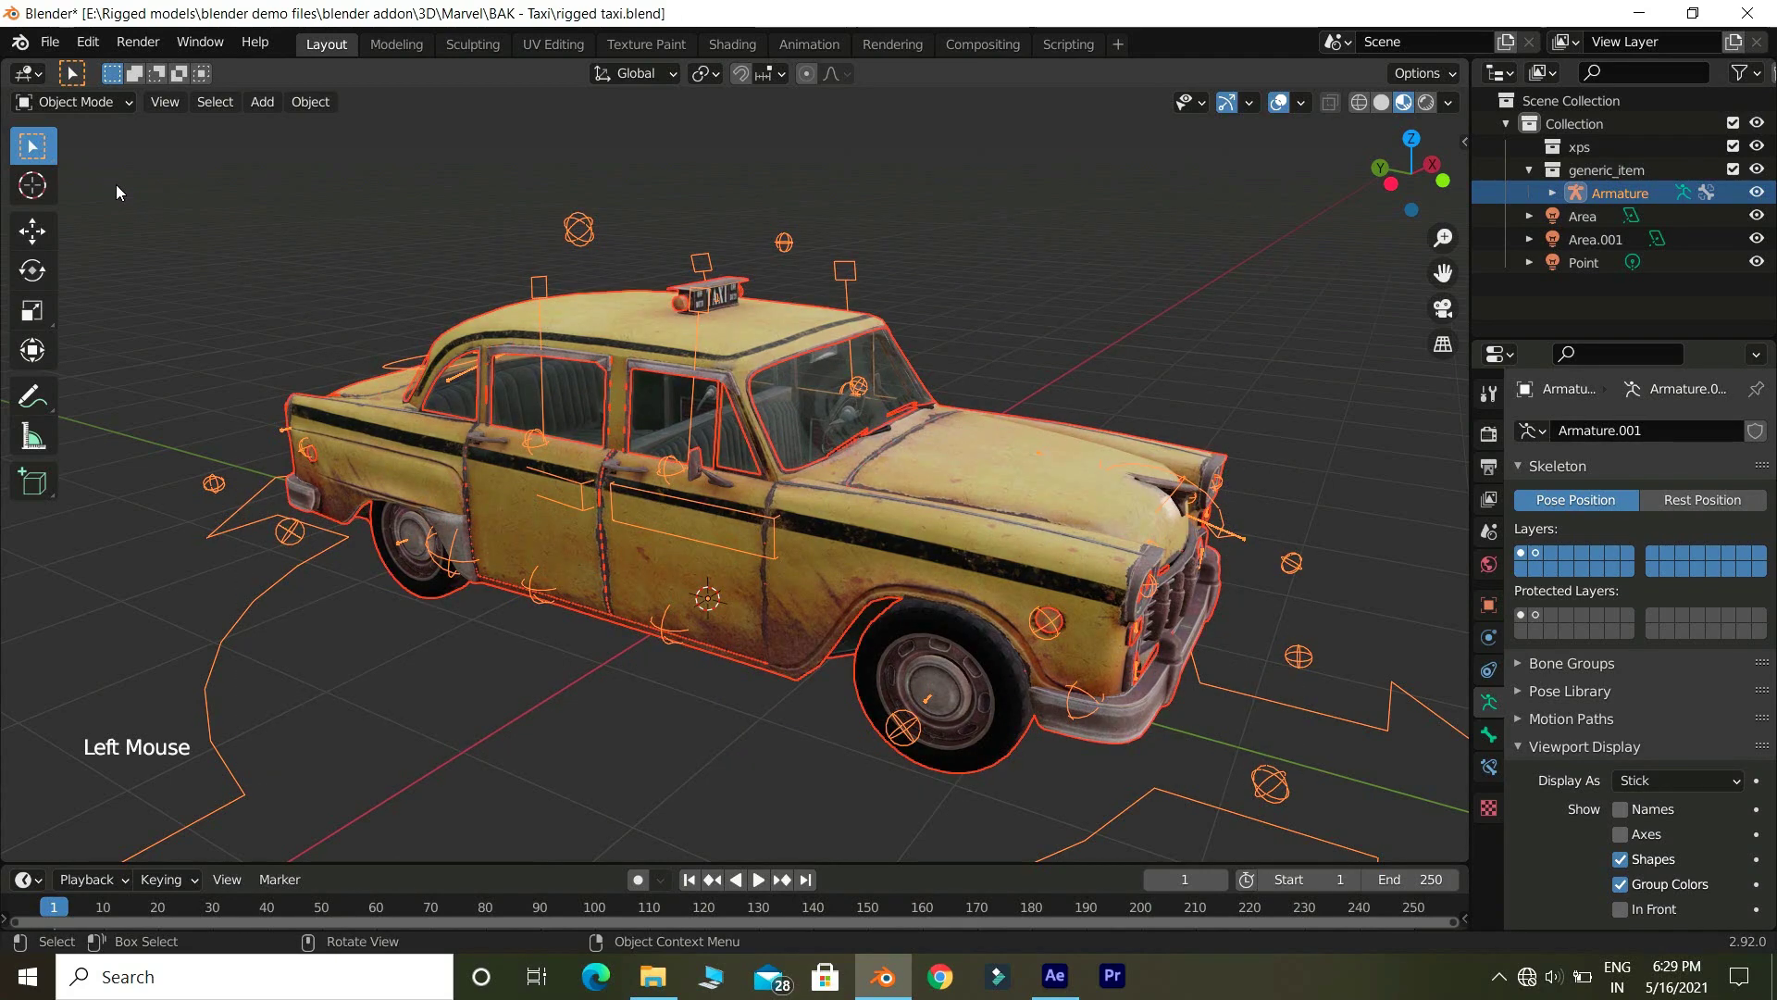
left_click(49, 42)
mouse_move(209, 377)
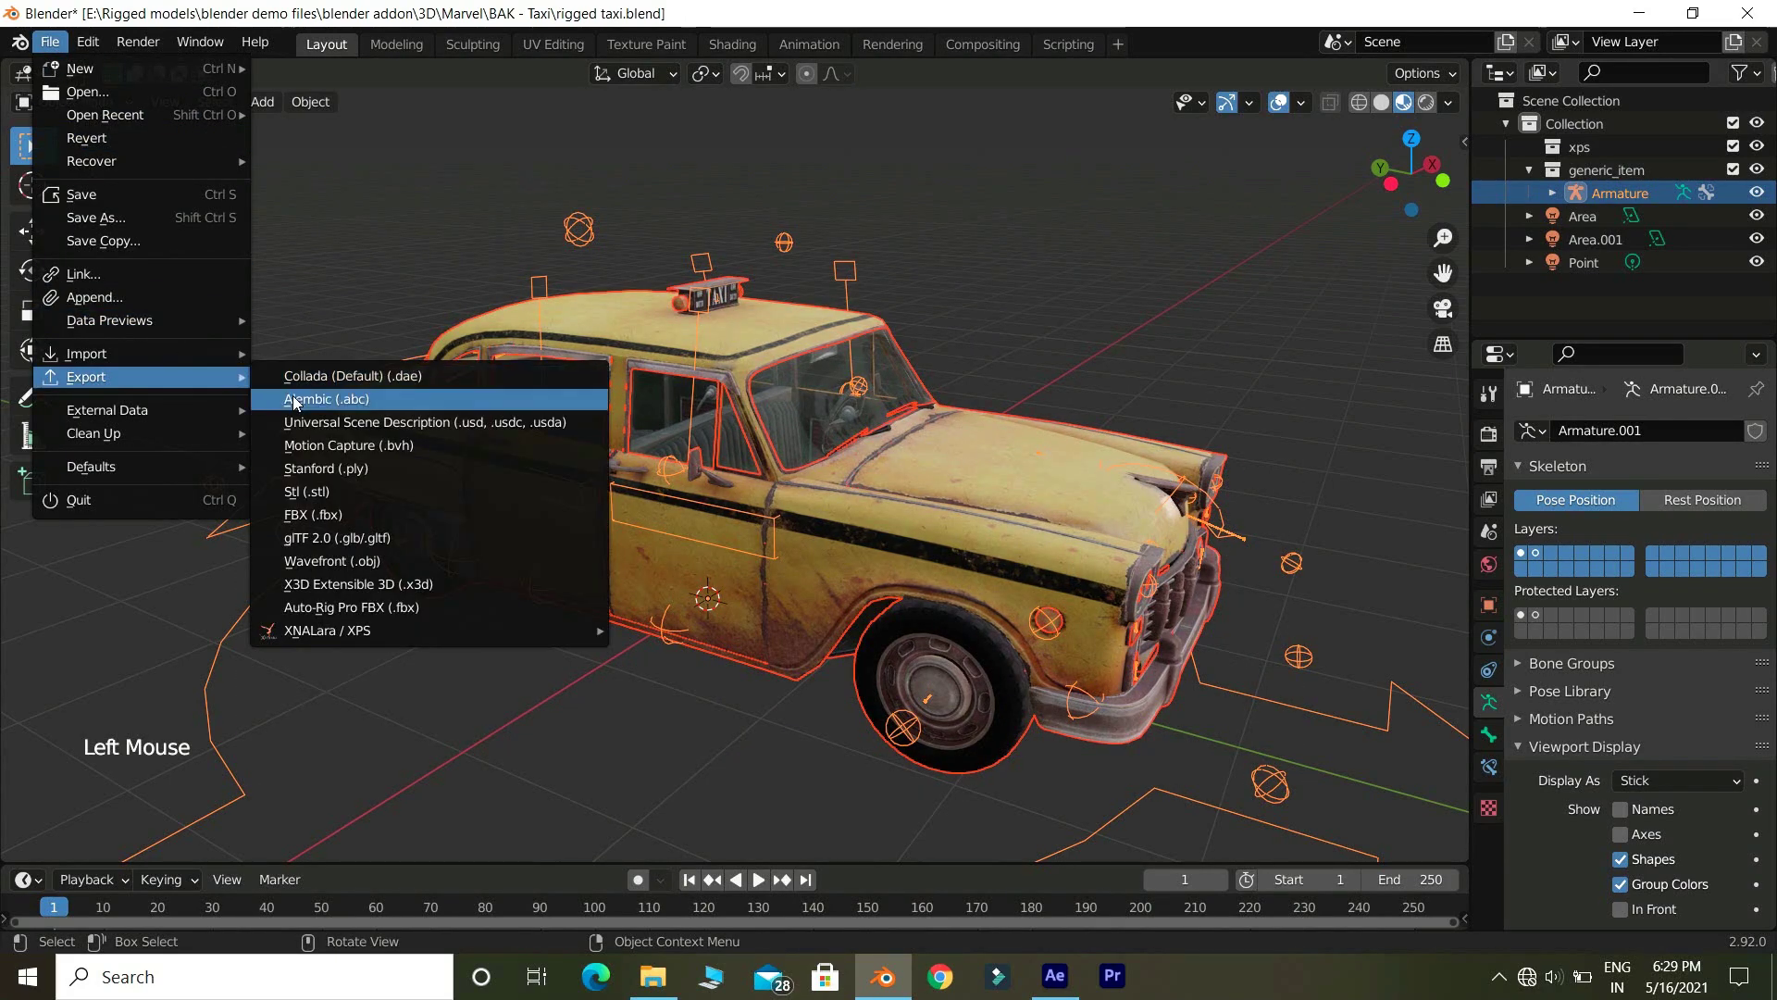
left_click(335, 560)
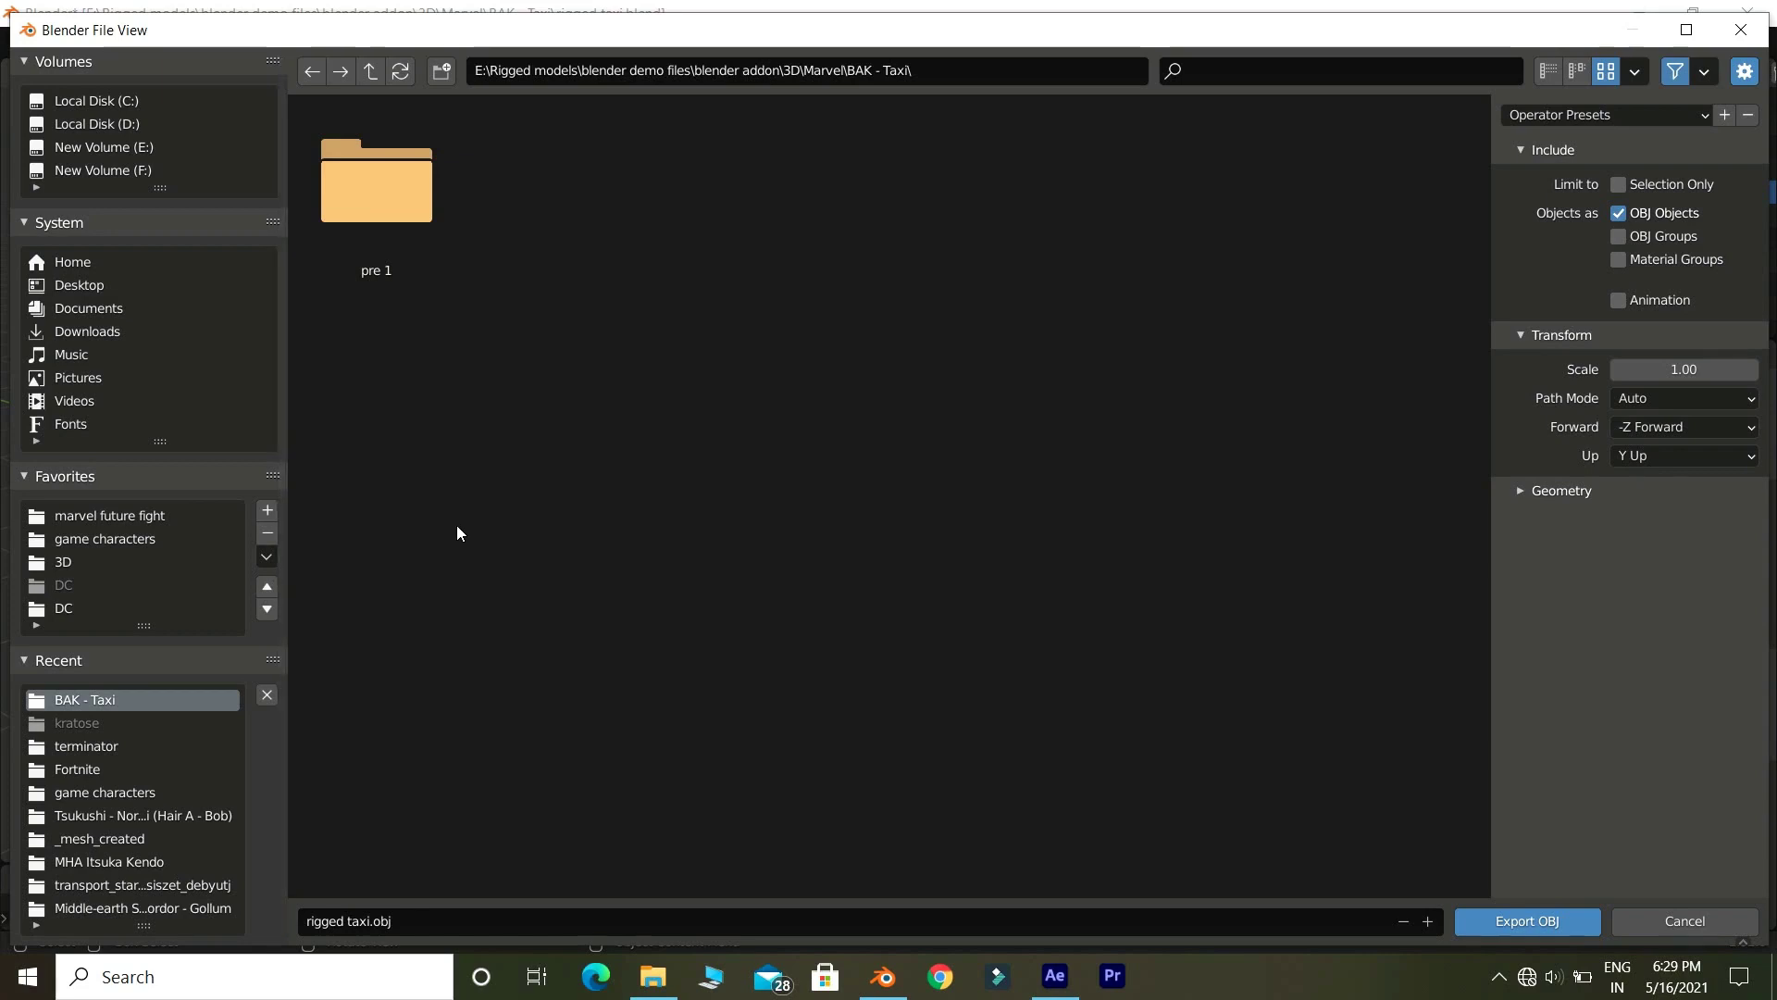
left_click(1618, 184)
left_click(1617, 236)
left_click(1522, 920)
key("alt+Tab")
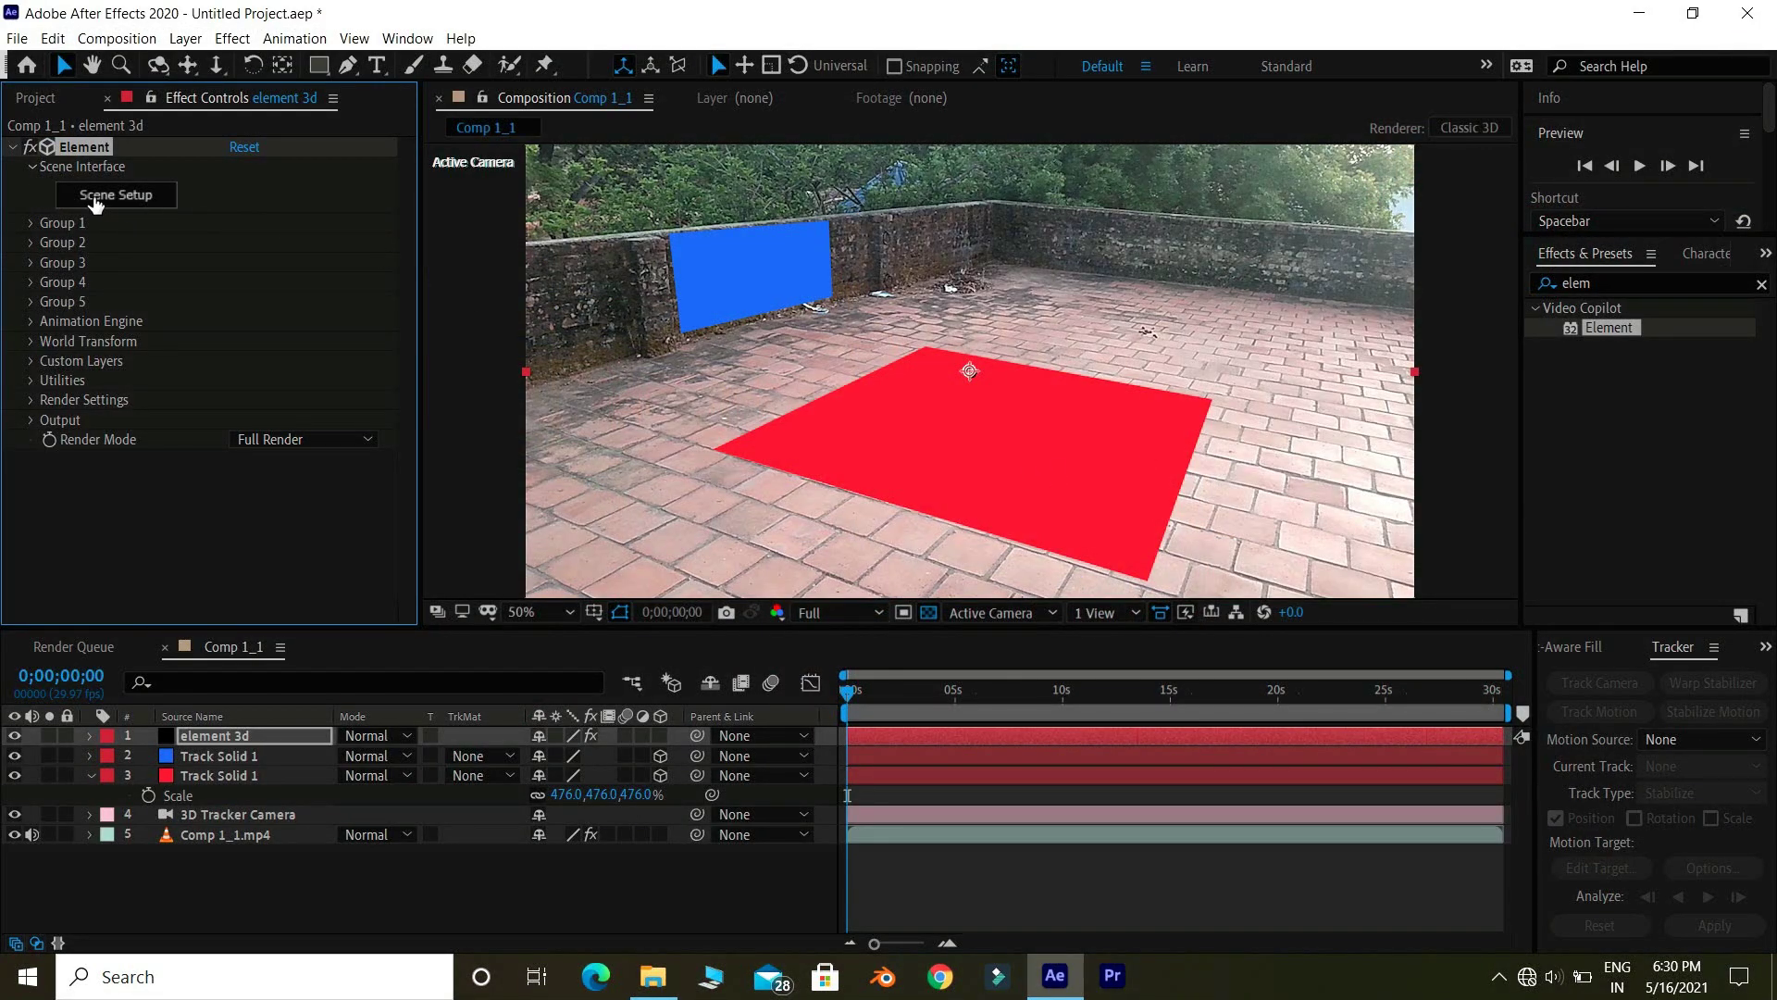
- Open Element 3D Scene Setup and import rigged taxi.obj from the BAK - Taxi folder
left_click(89, 198)
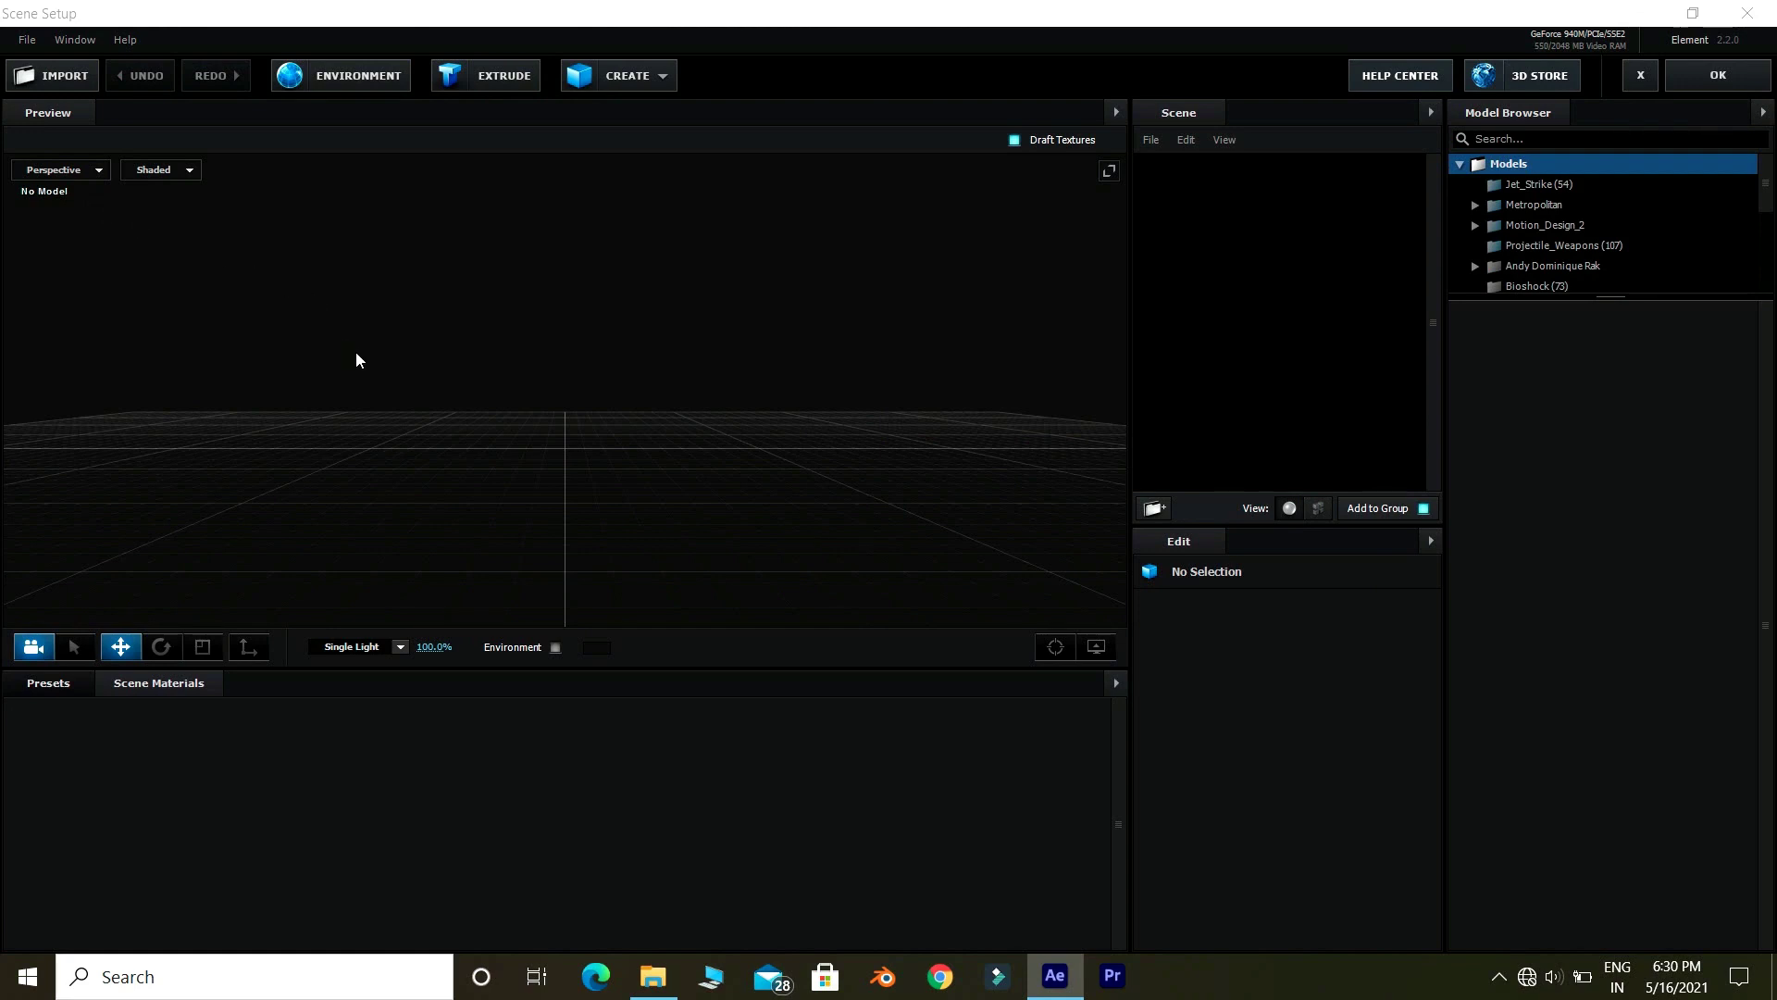
left_click_drag(358, 360, 381, 367)
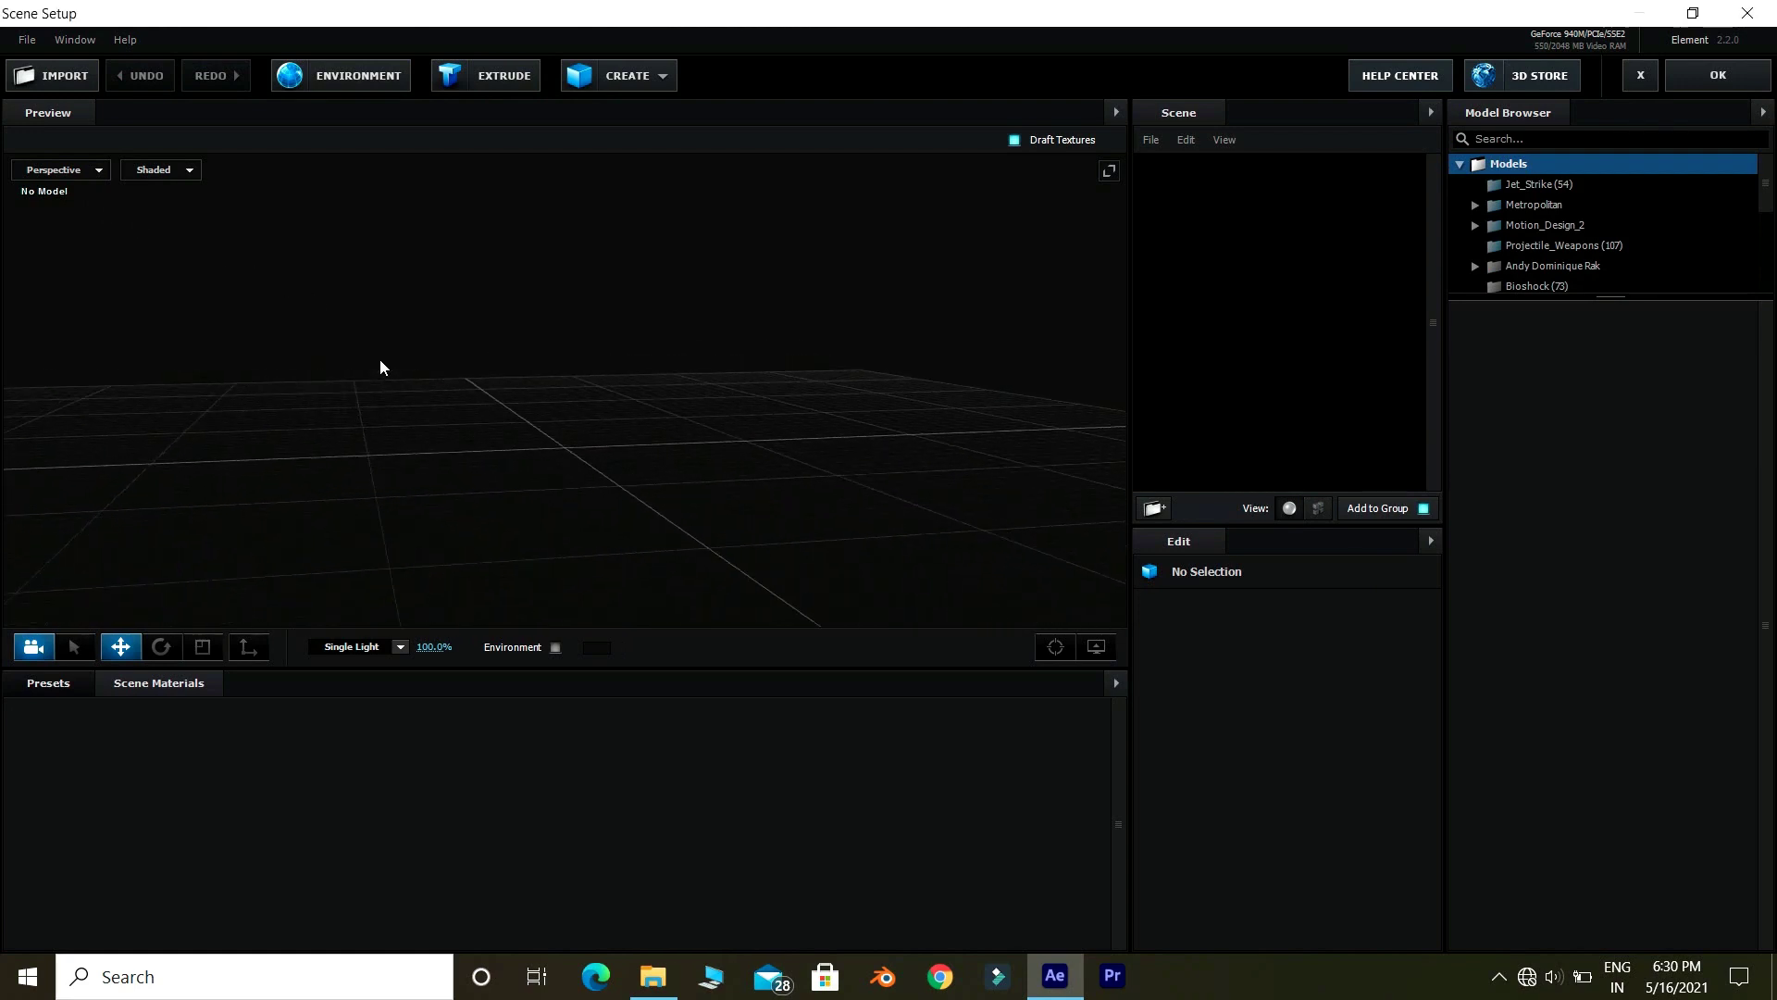
left_click(63, 78)
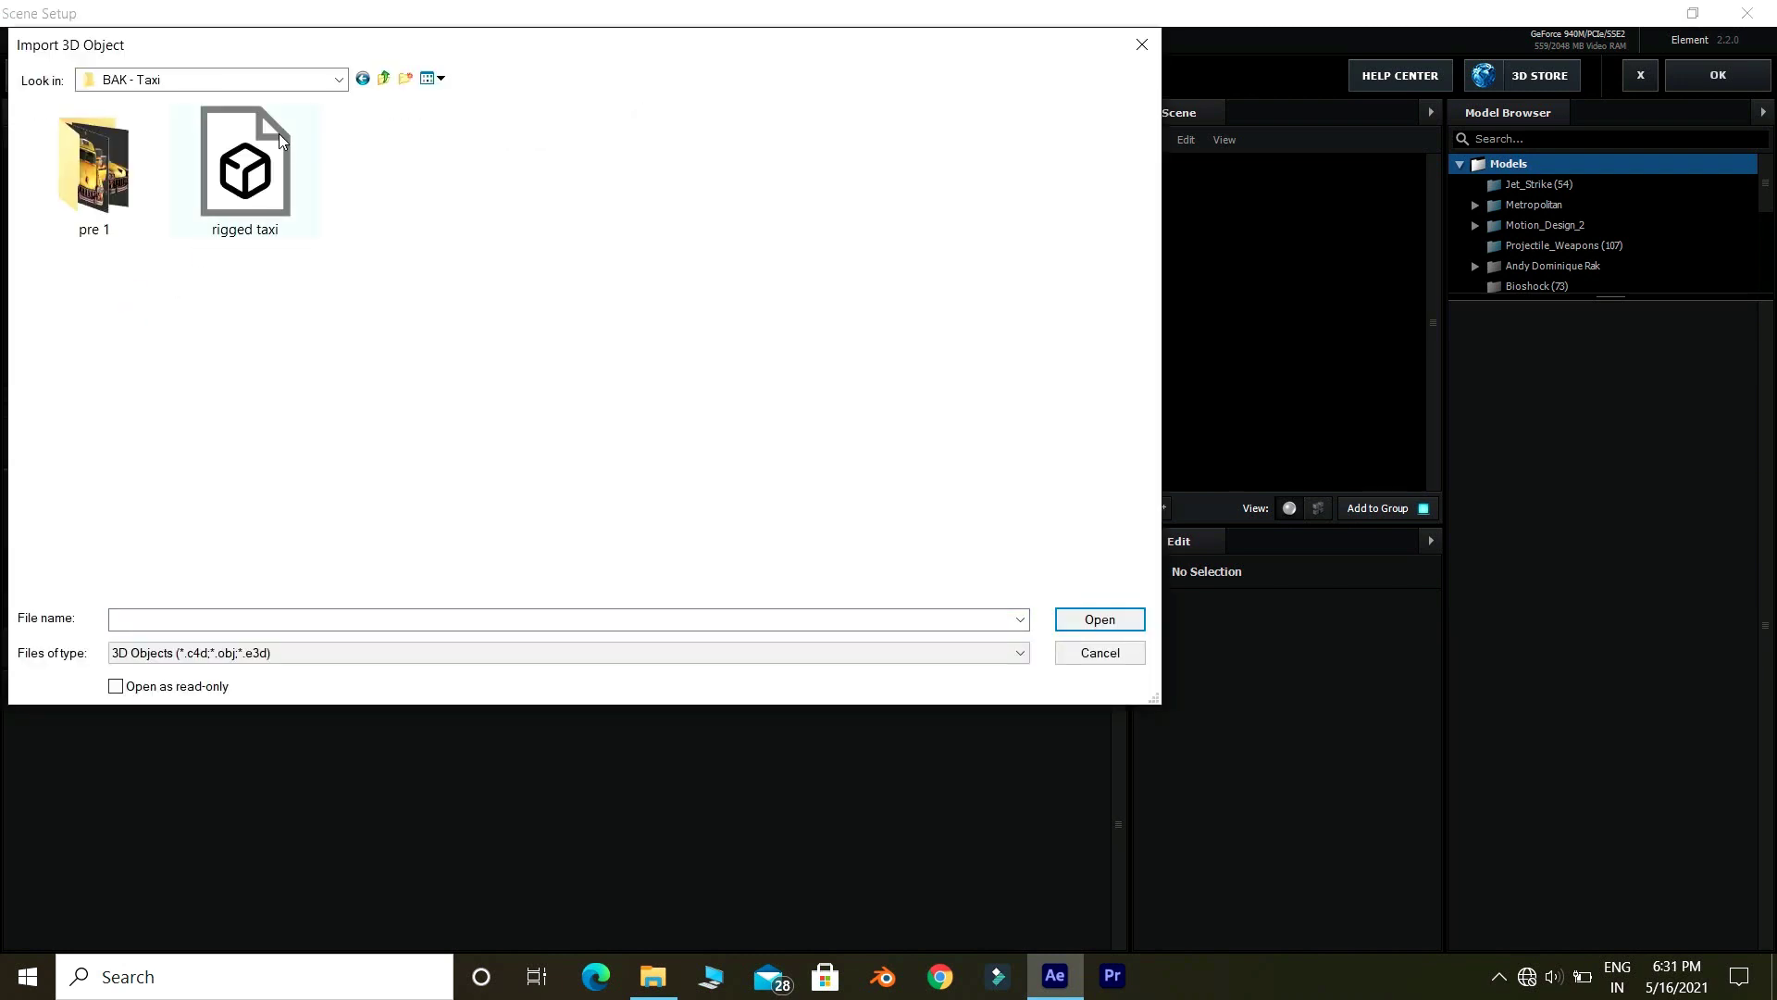
double_click(260, 163)
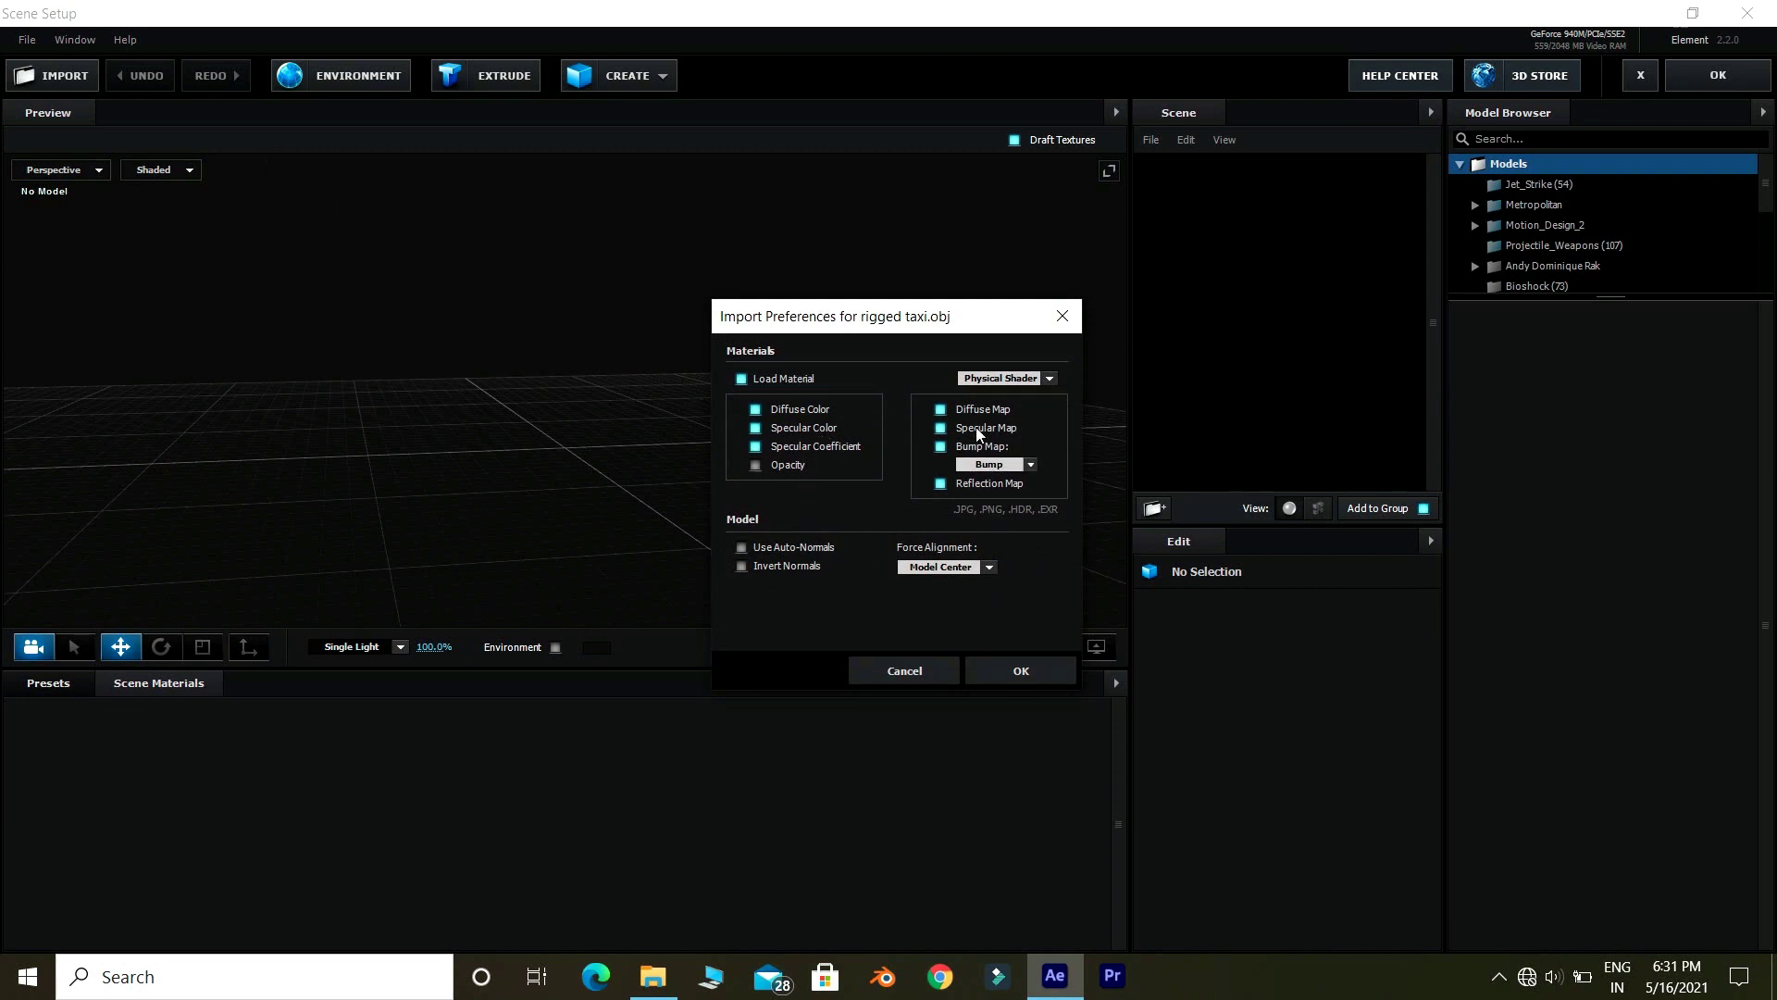
left_click(1004, 668)
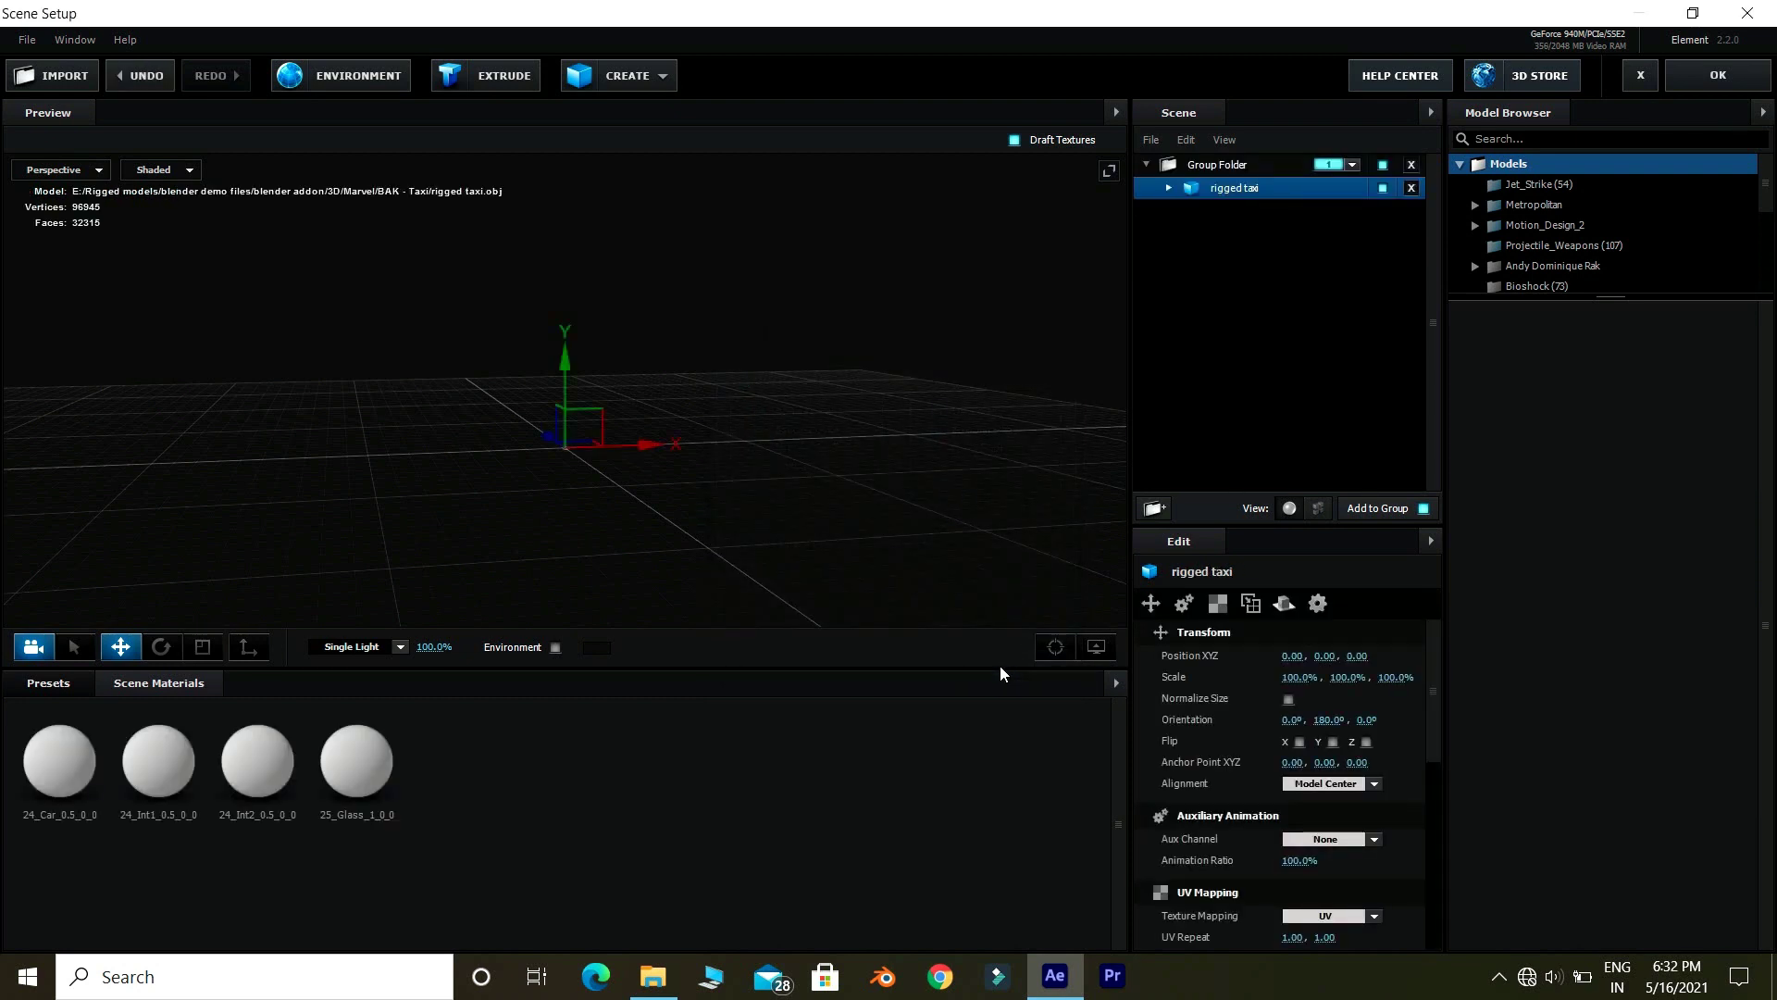
- Normalize the taxi's size and raise it to Y position 0.35 using the Right view
left_click_drag(580, 502, 576, 460)
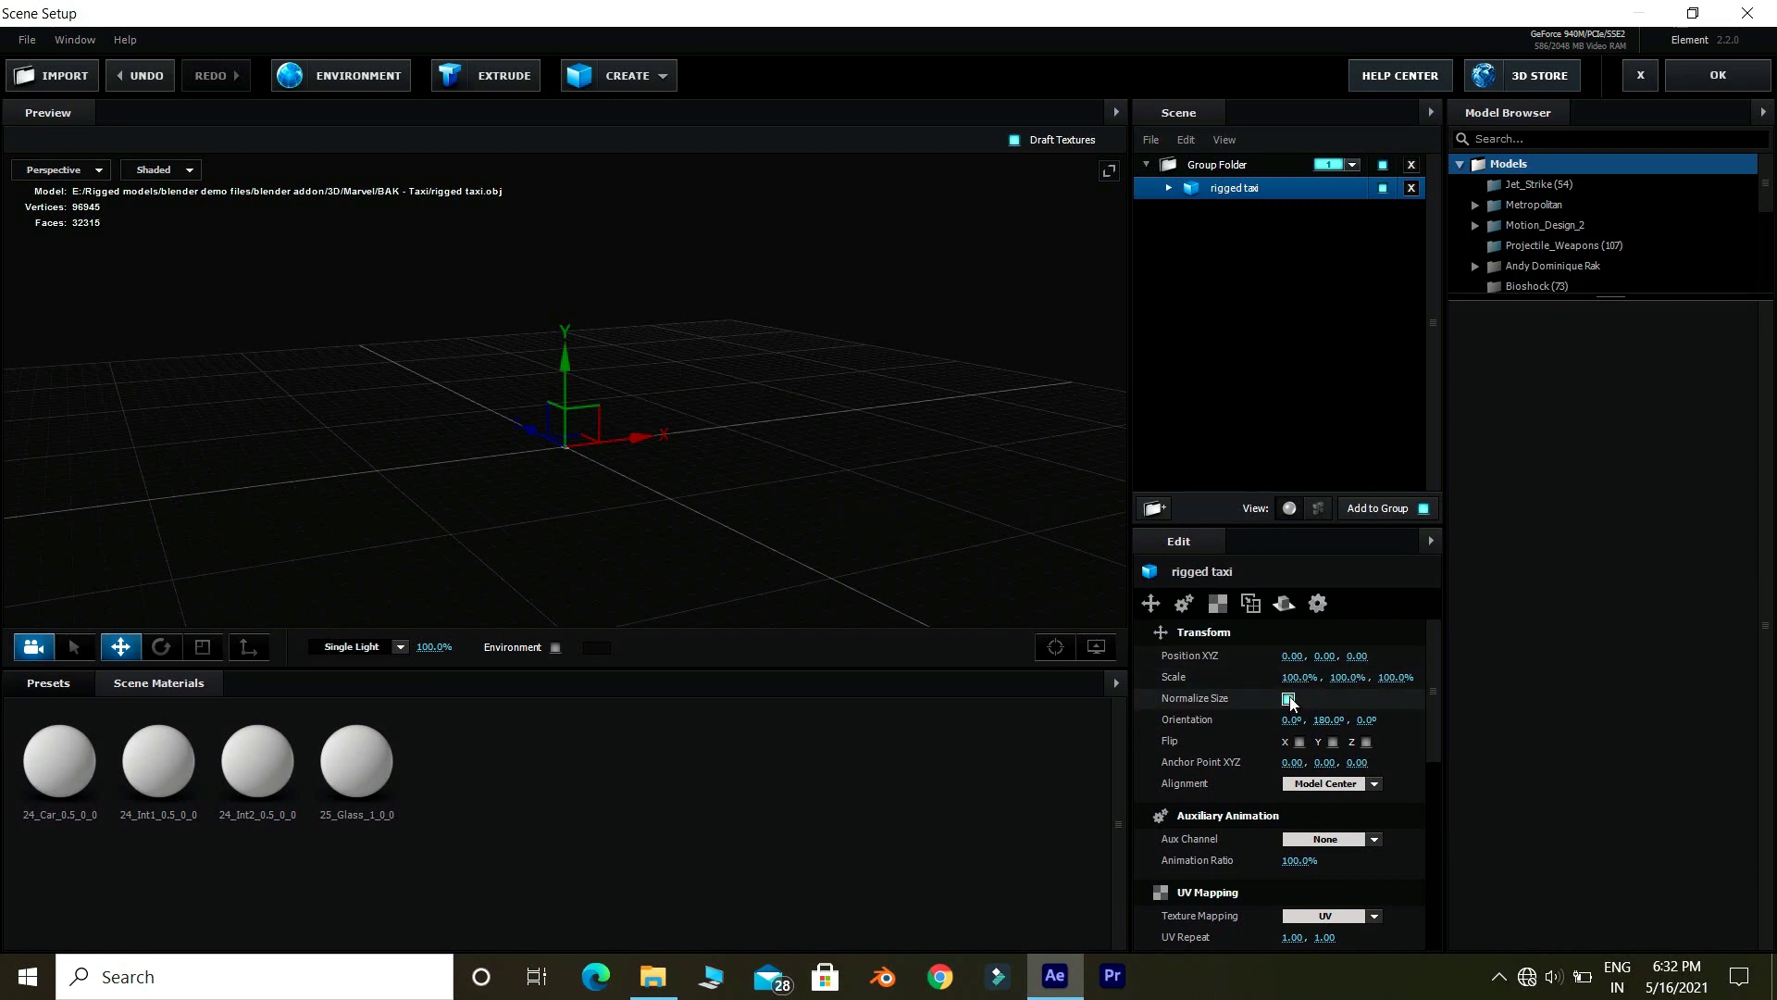
left_click(1288, 699)
mouse_move(451, 507)
left_mouse_down()
mouse_move(568, 504)
mouse_move(317, 365)
left_mouse_up()
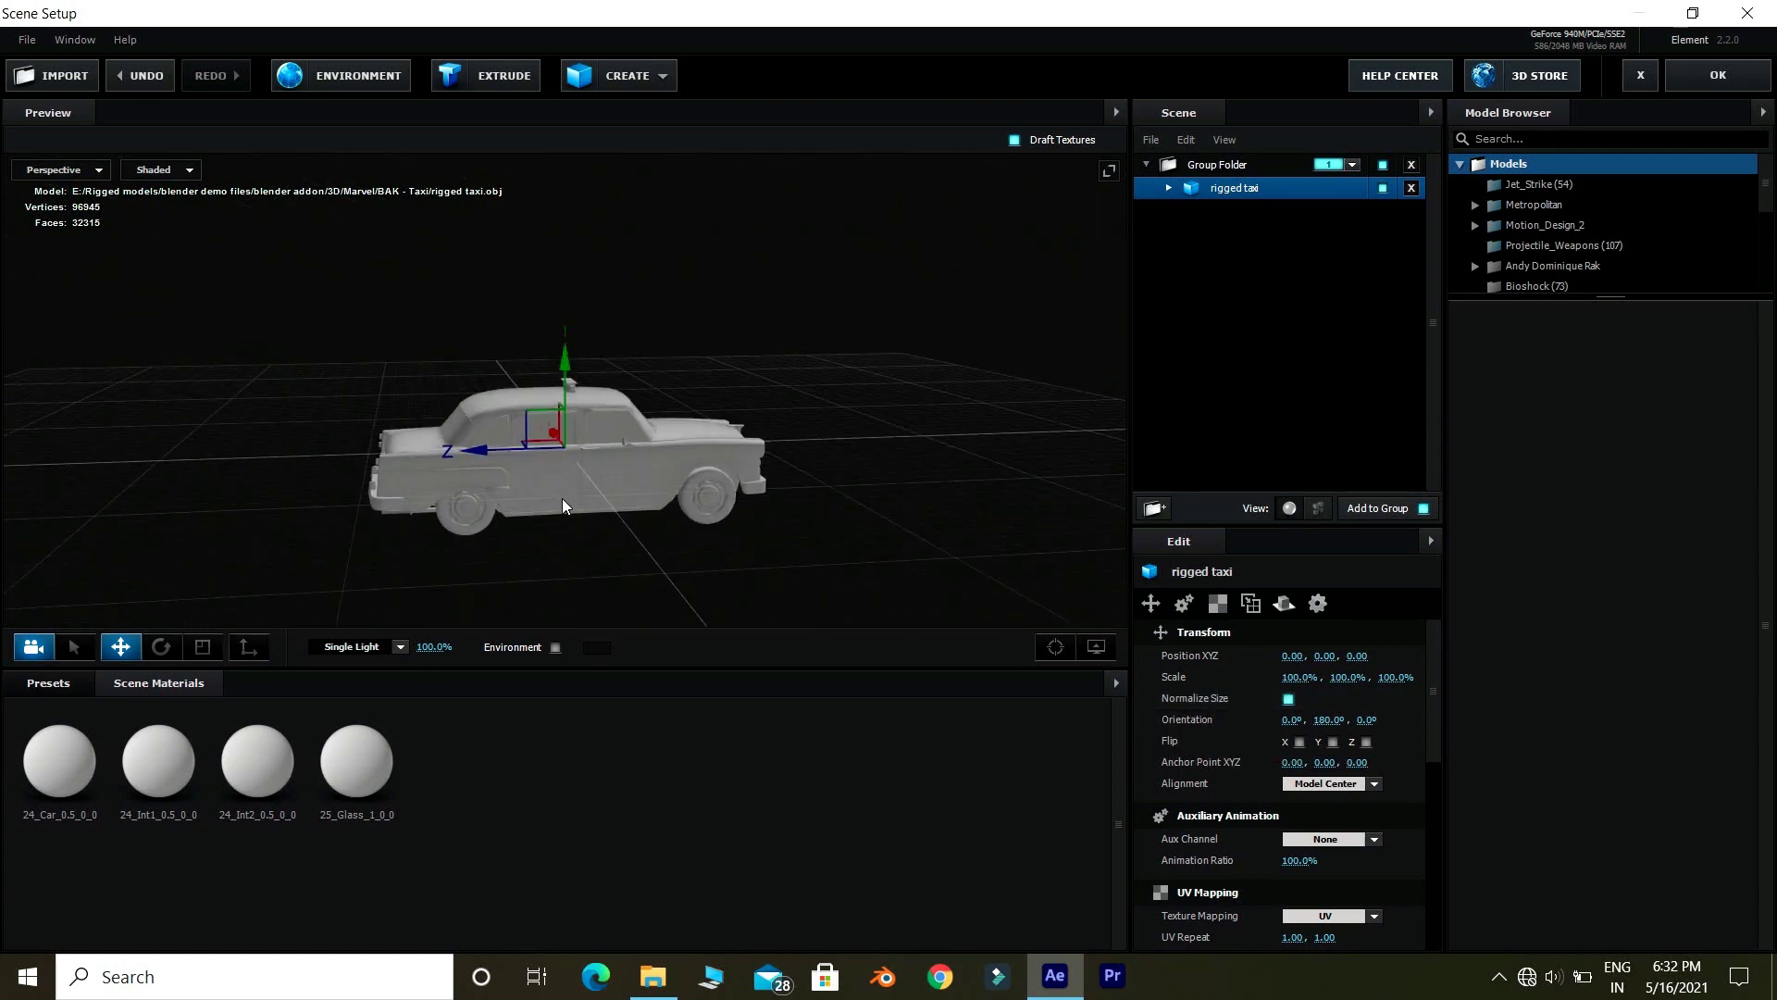
left_click(54, 170)
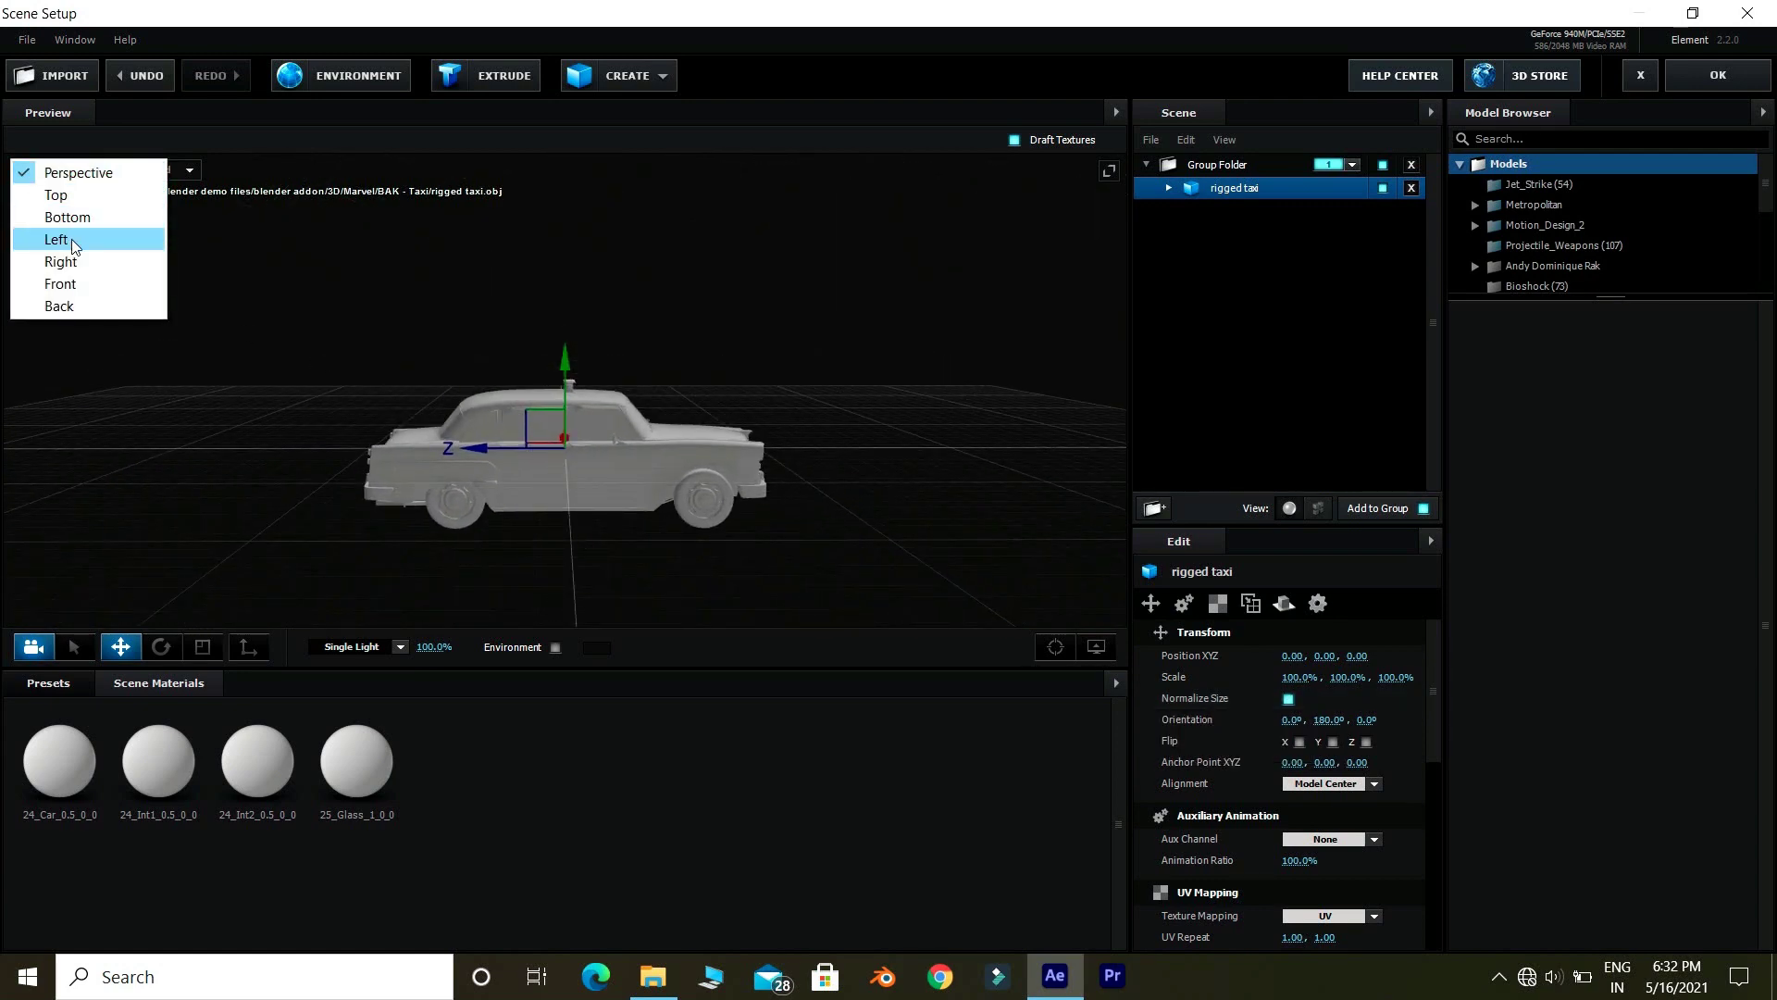
left_click(75, 262)
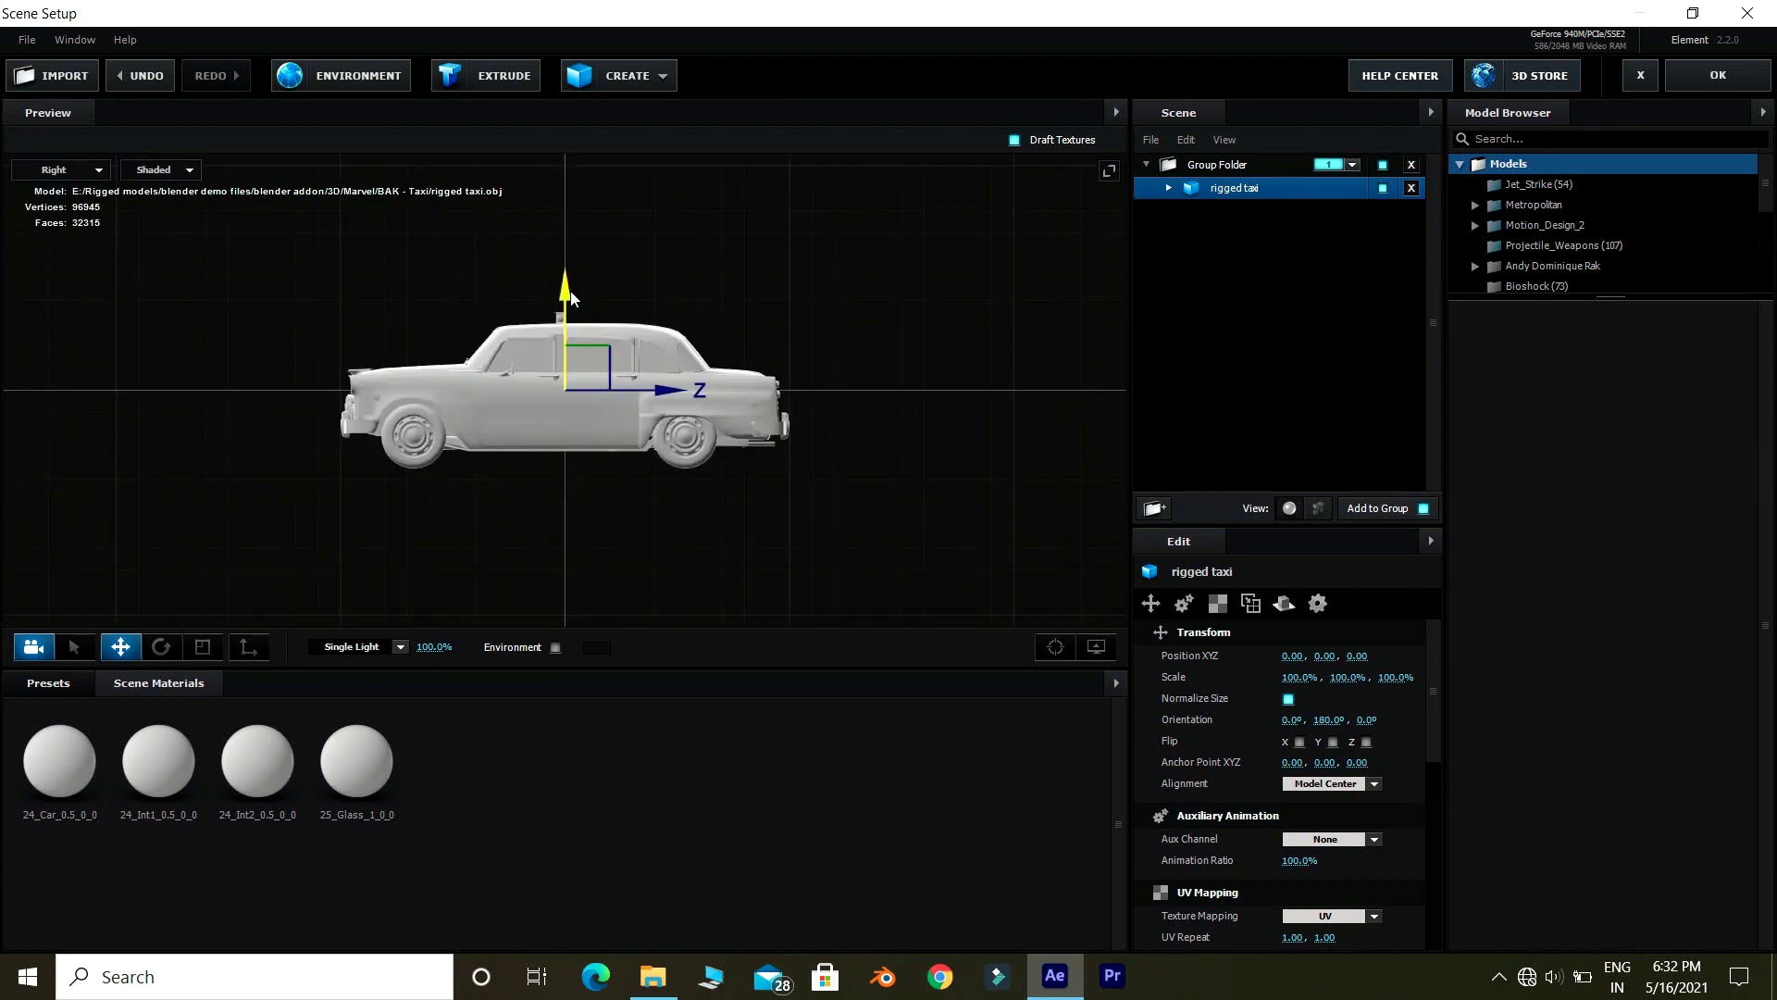
left_click_drag(568, 298, 570, 220)
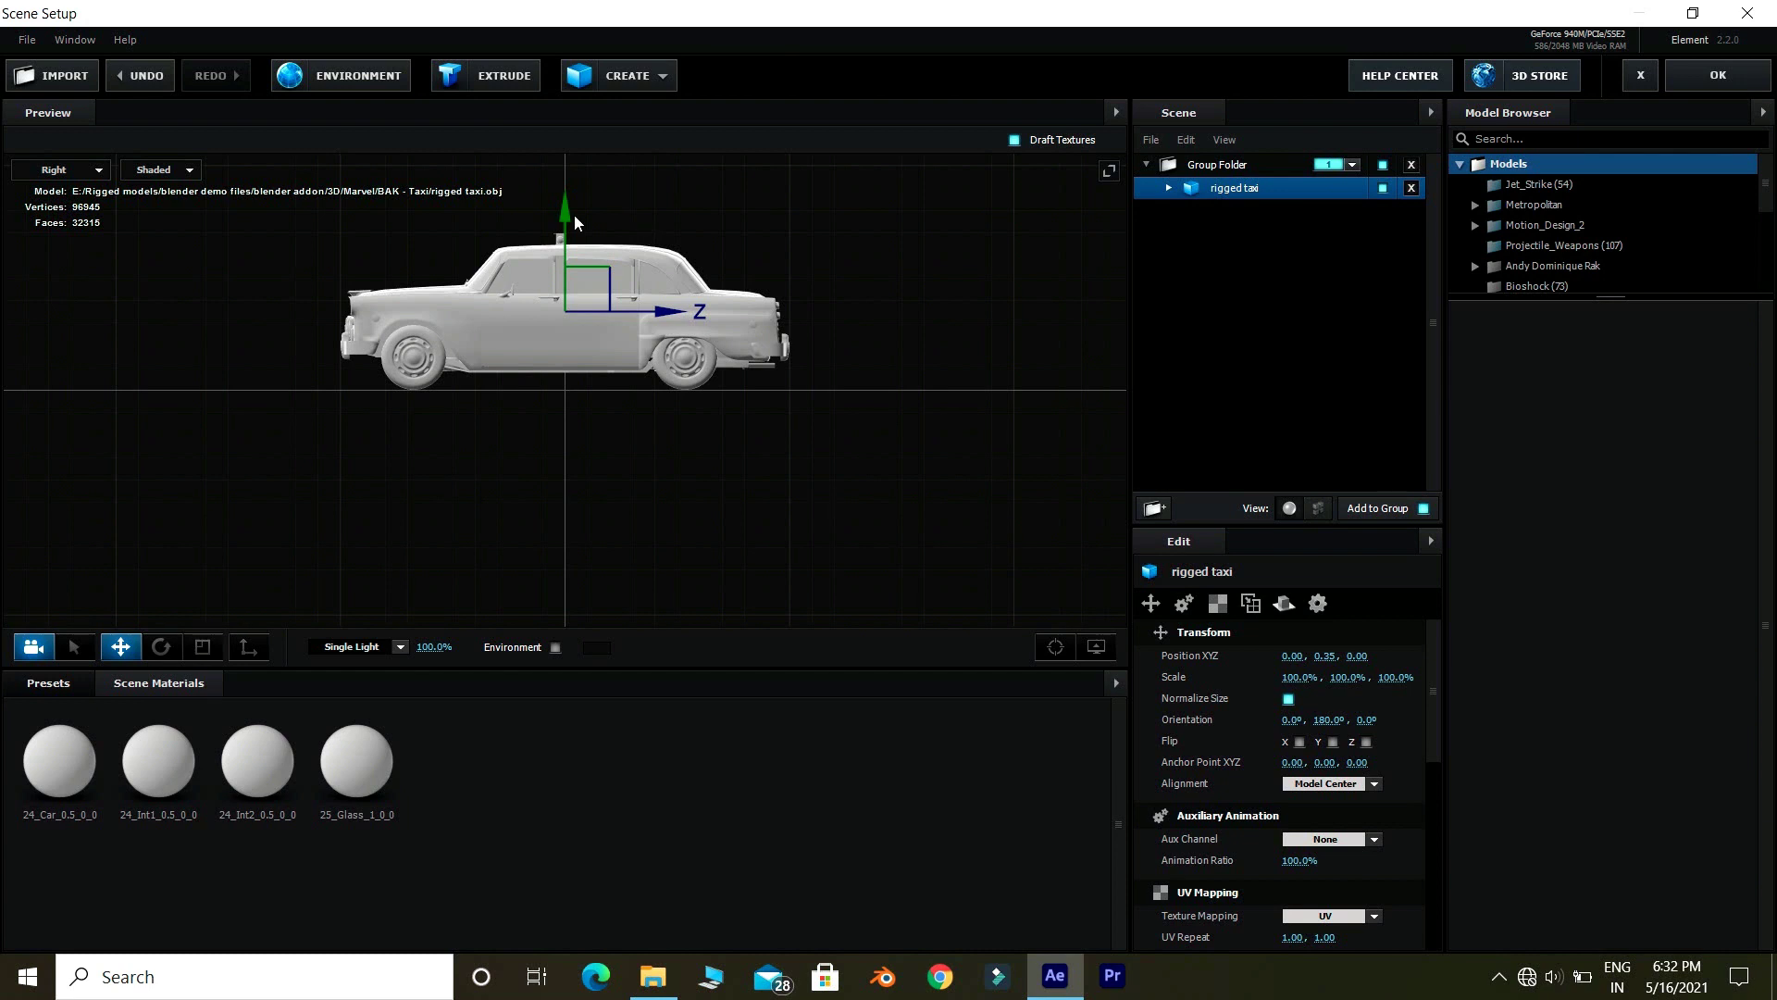
left_click(93, 170)
left_click(65, 183)
left_click_drag(325, 250, 300, 305)
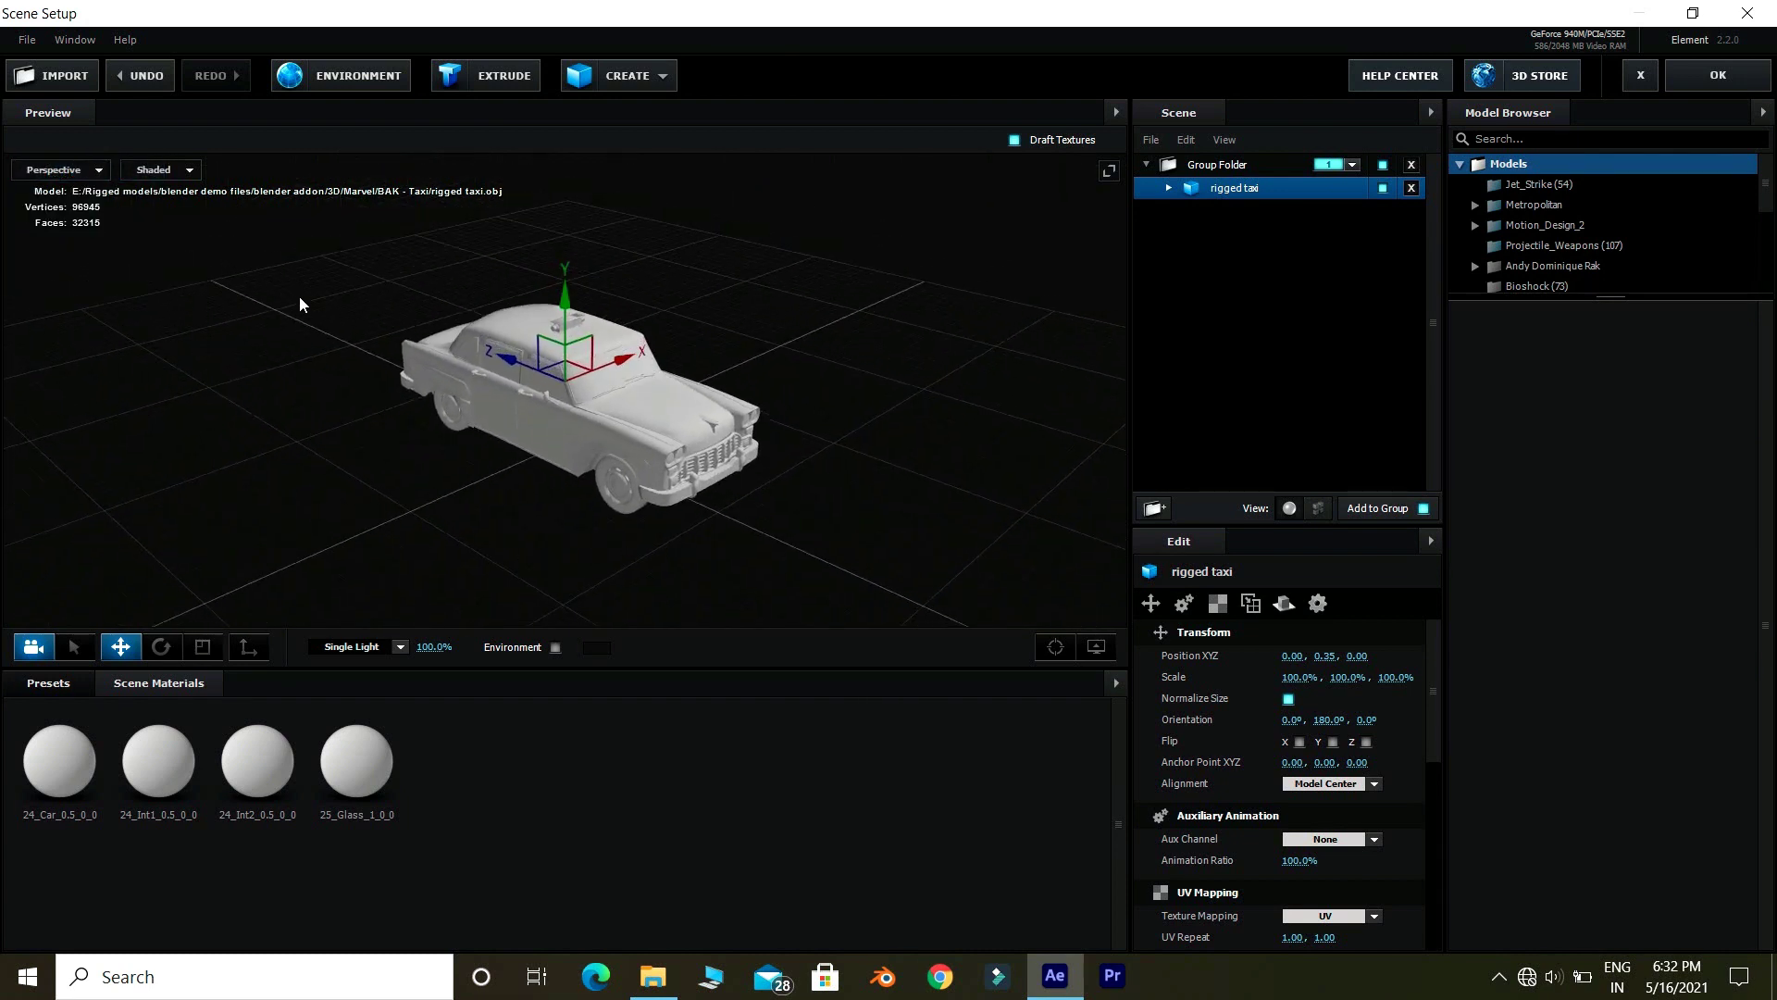
left_click(1169, 188)
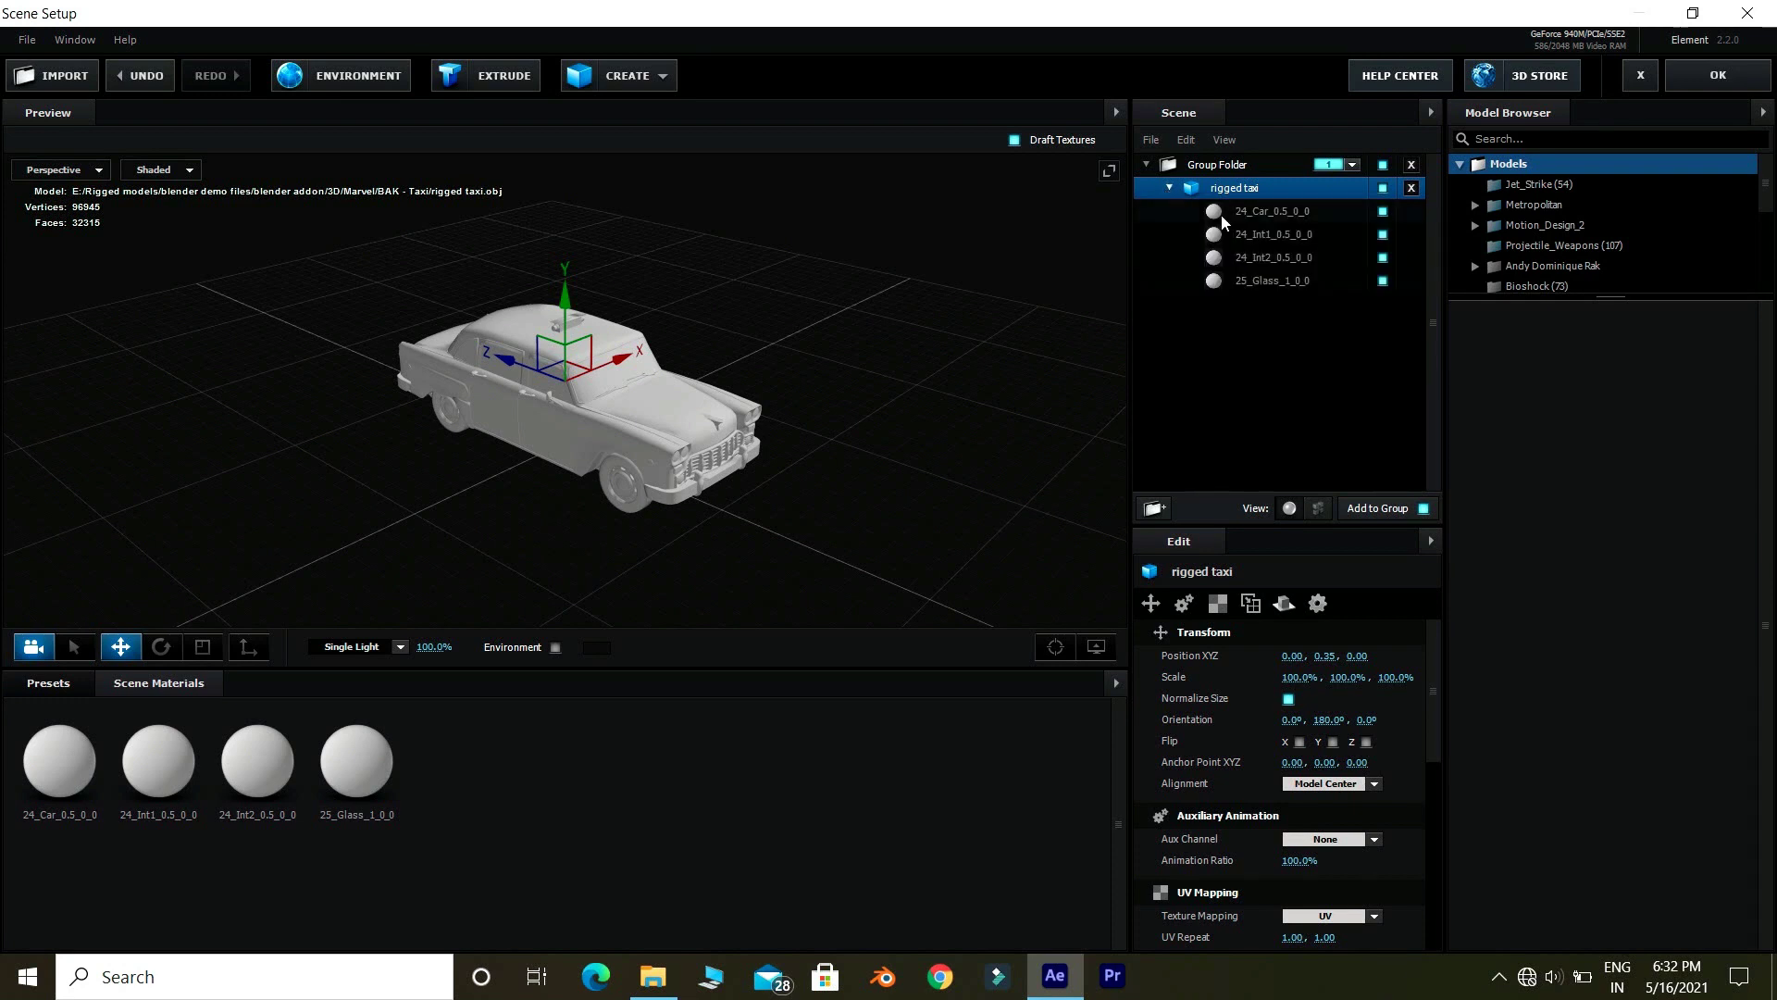
- Give the 24_Car material the Taxi_V2_D_3 diffuse texture
left_click(1222, 213)
left_click(1236, 234)
left_click(1240, 257)
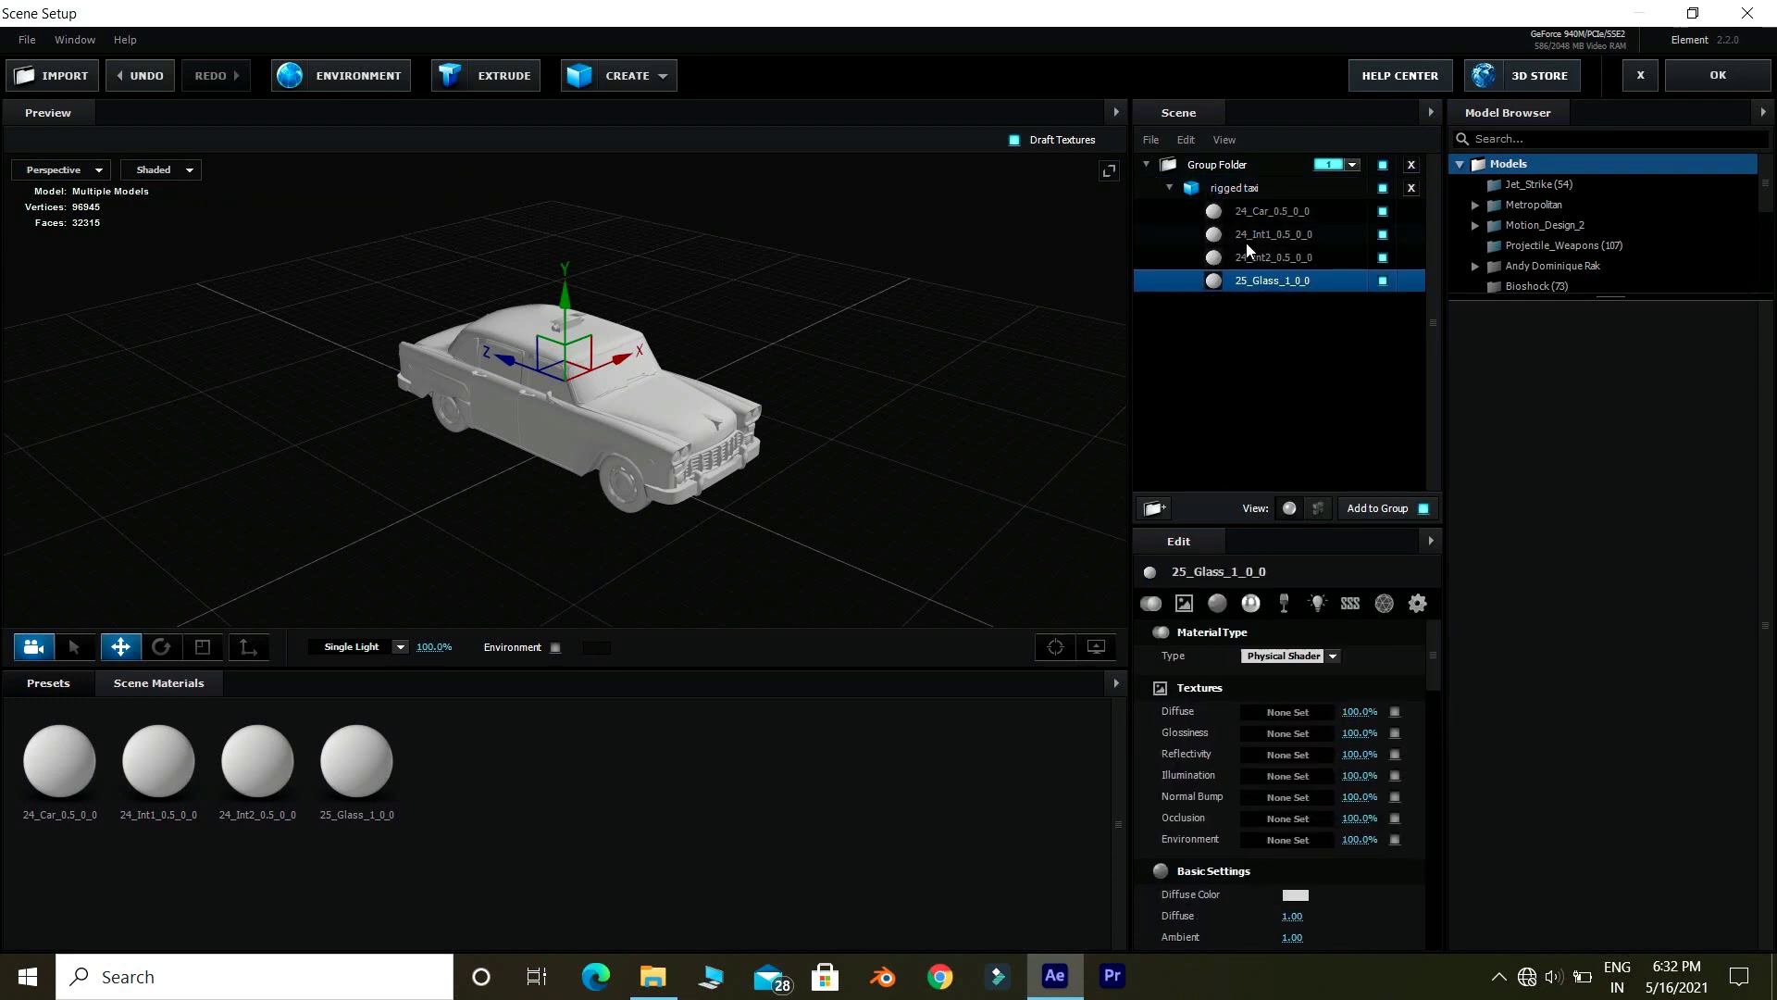
left_click(1248, 214)
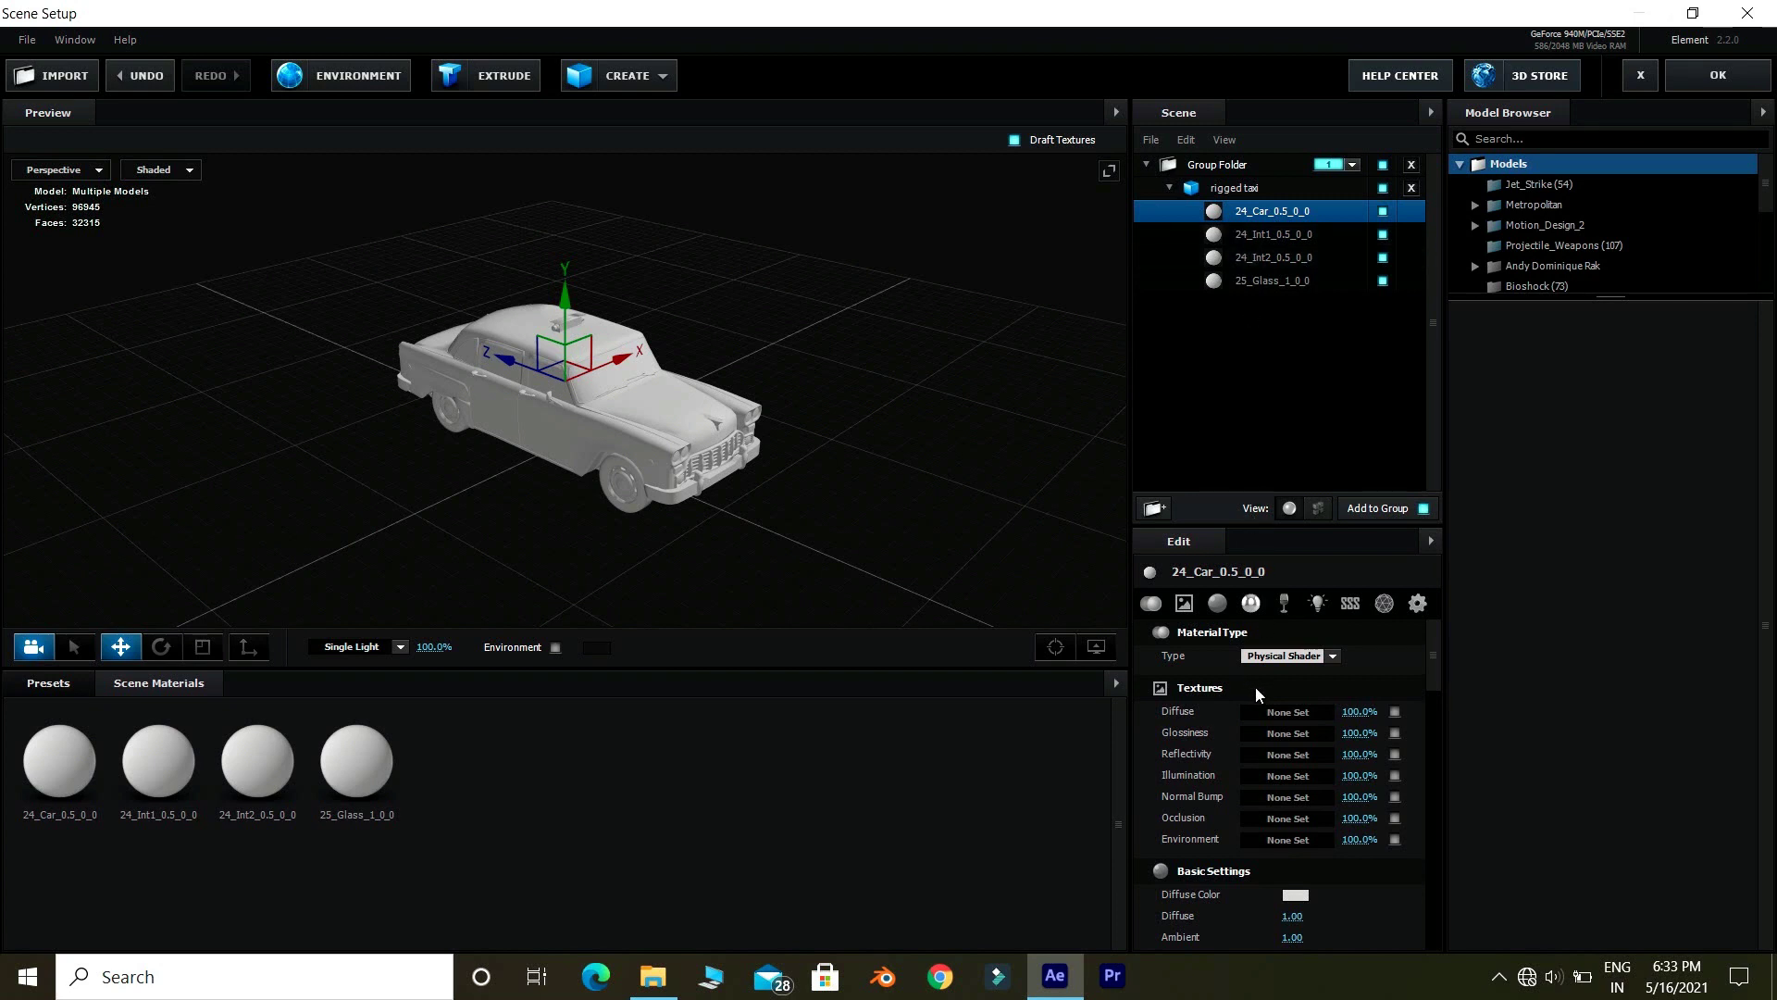
left_click(1275, 712)
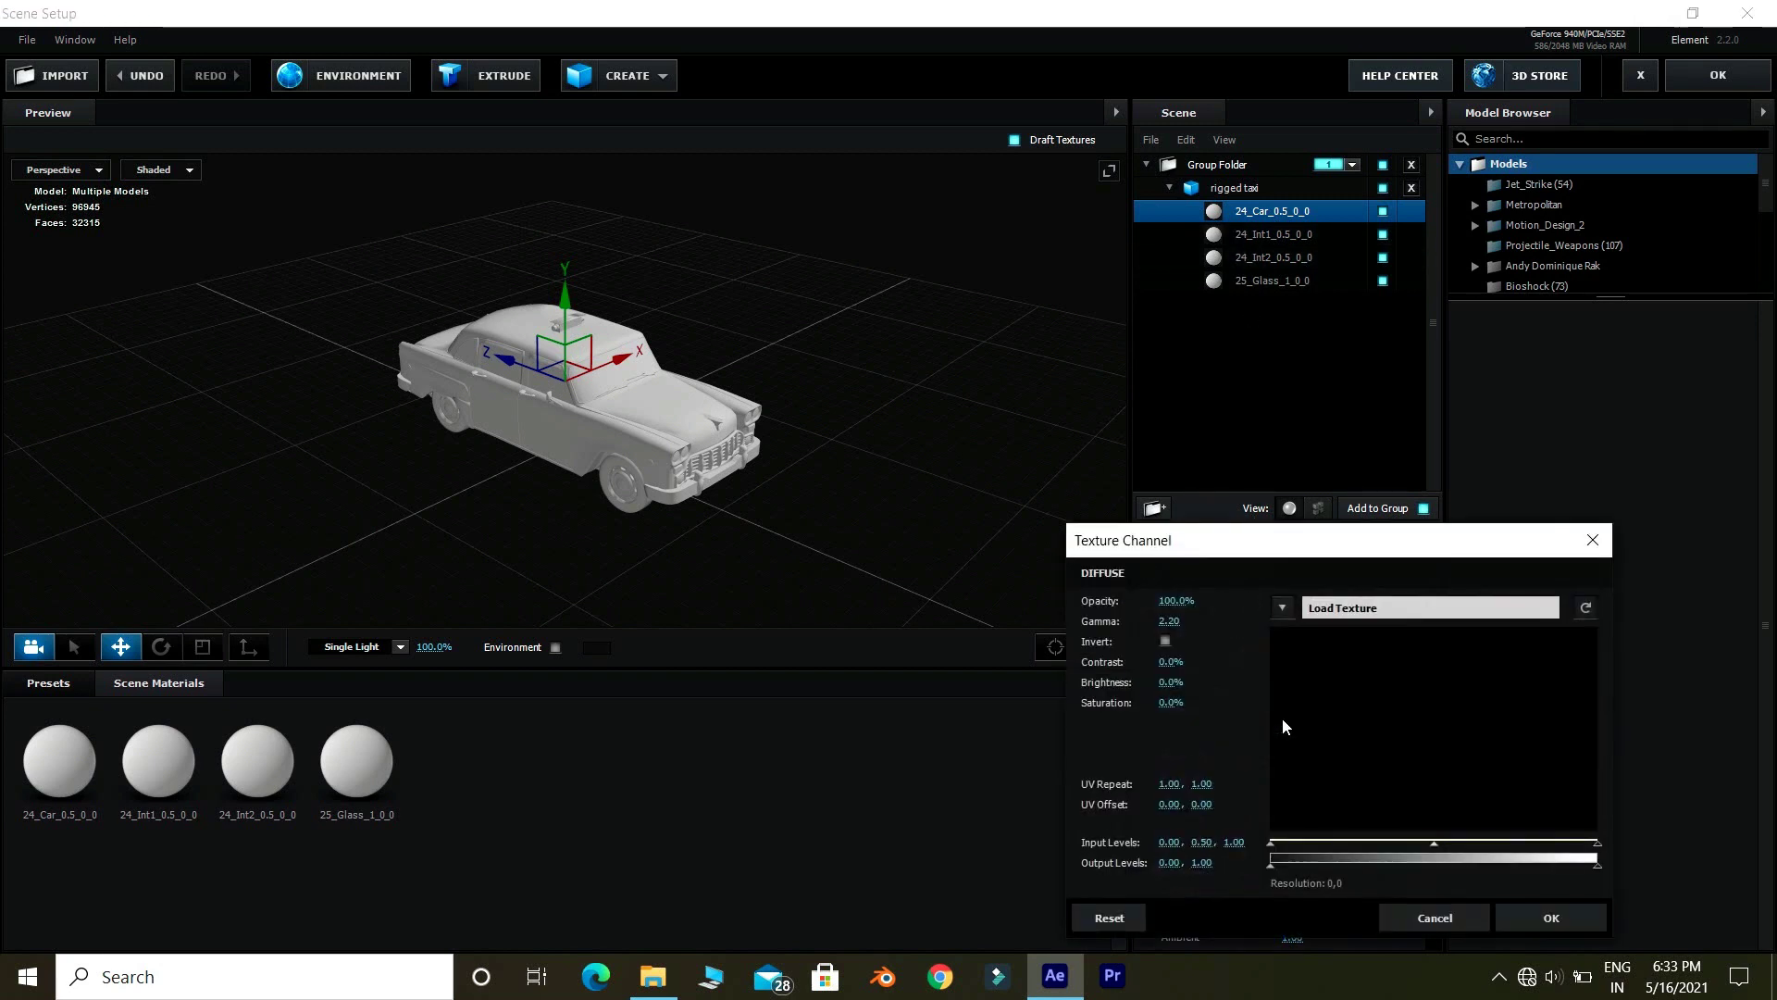
left_click(1328, 608)
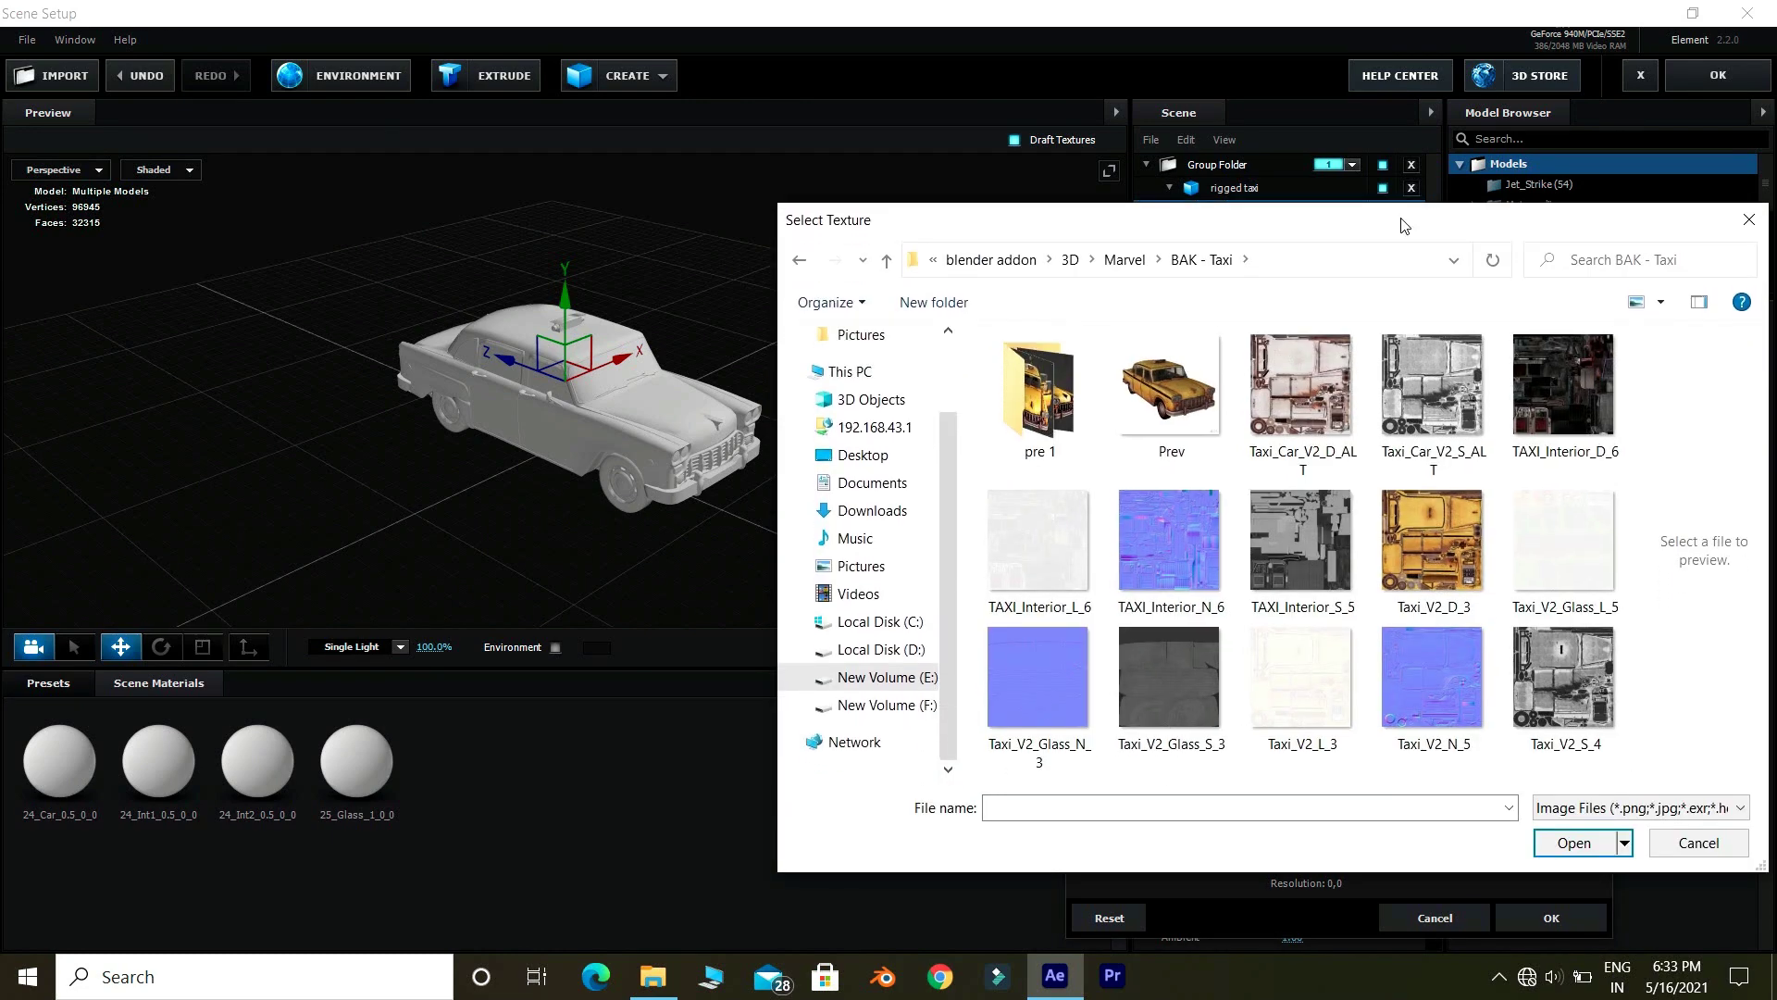
left_click_drag(1407, 313, 1320, 345)
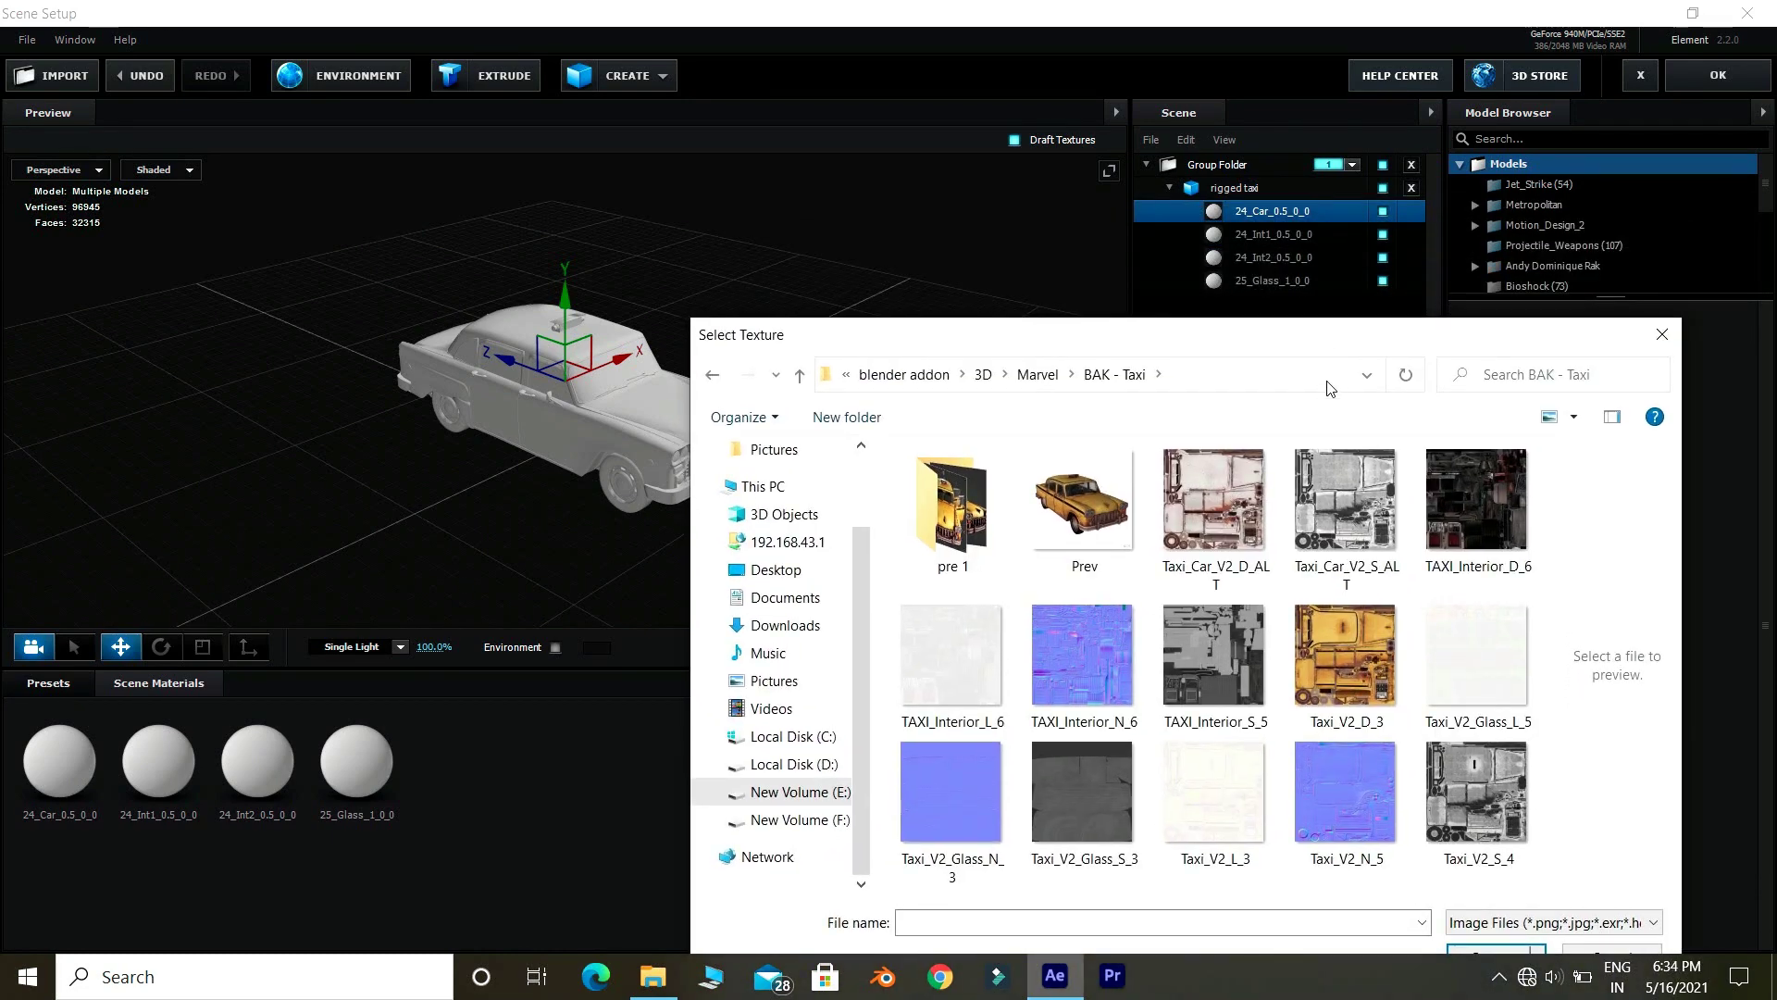
double_click(1346, 631)
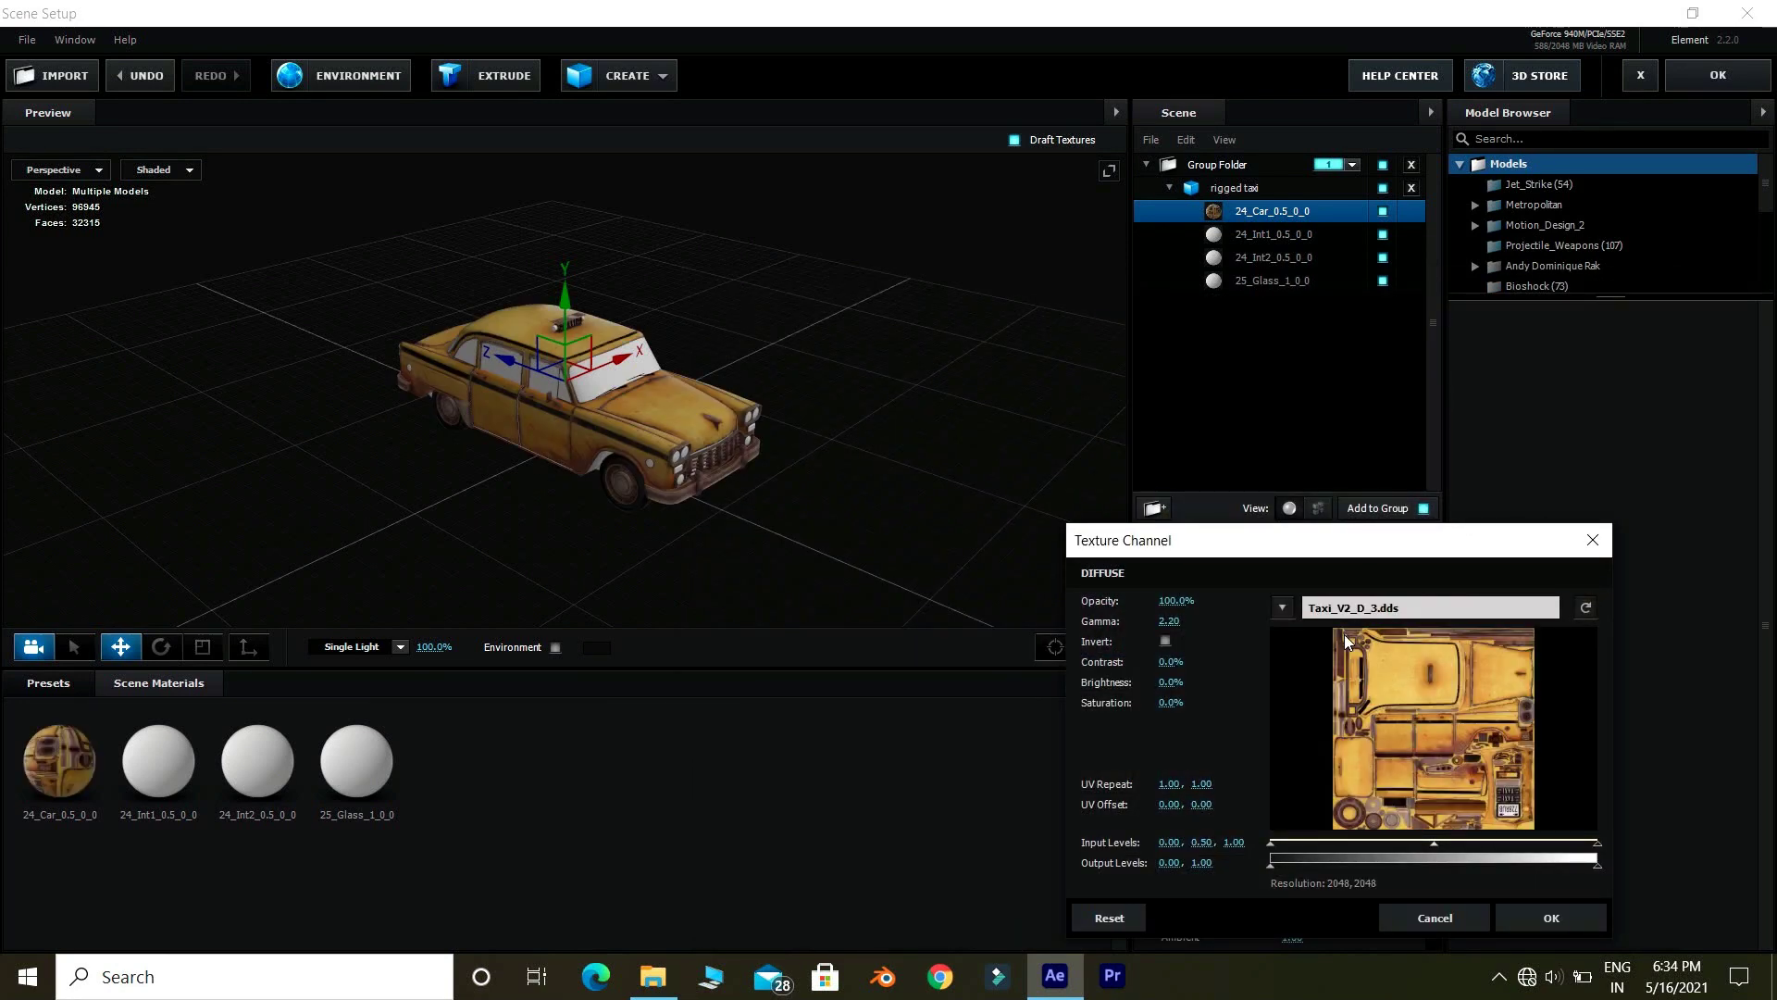
left_click(1557, 920)
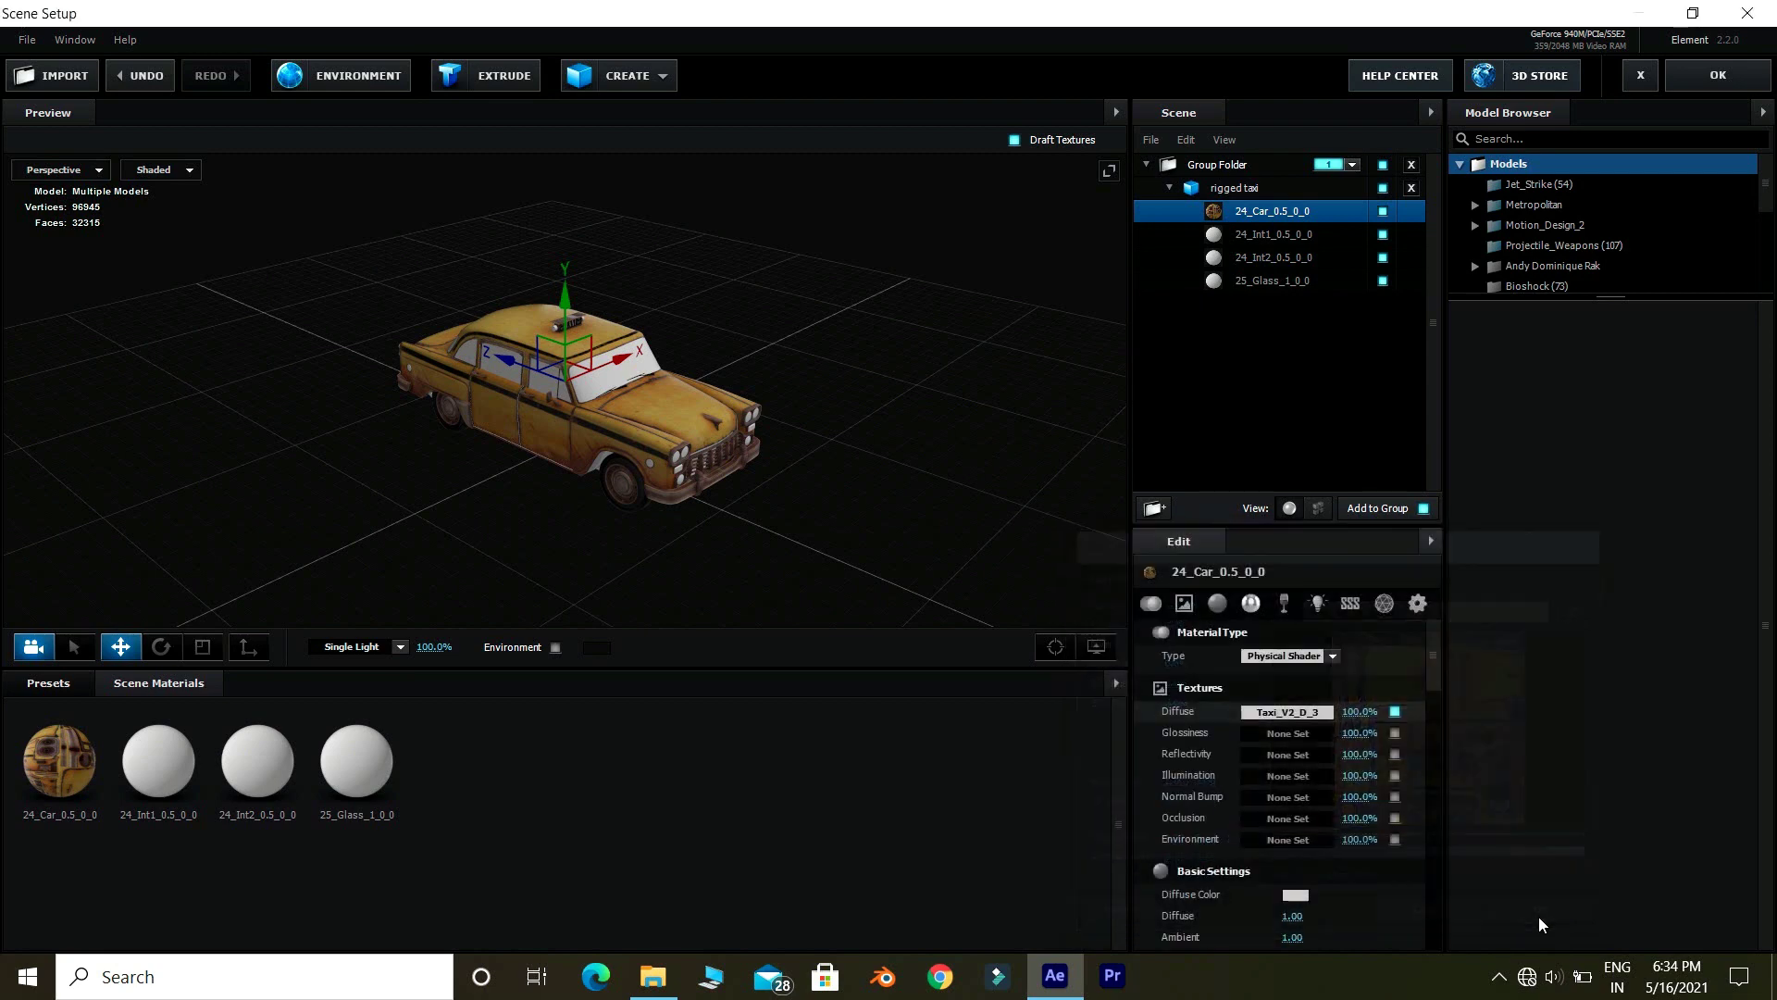
- Add Taxi_V2_S_4 as reflectivity and Taxi_V2_N_5 as normal bump texture
left_click(1287, 755)
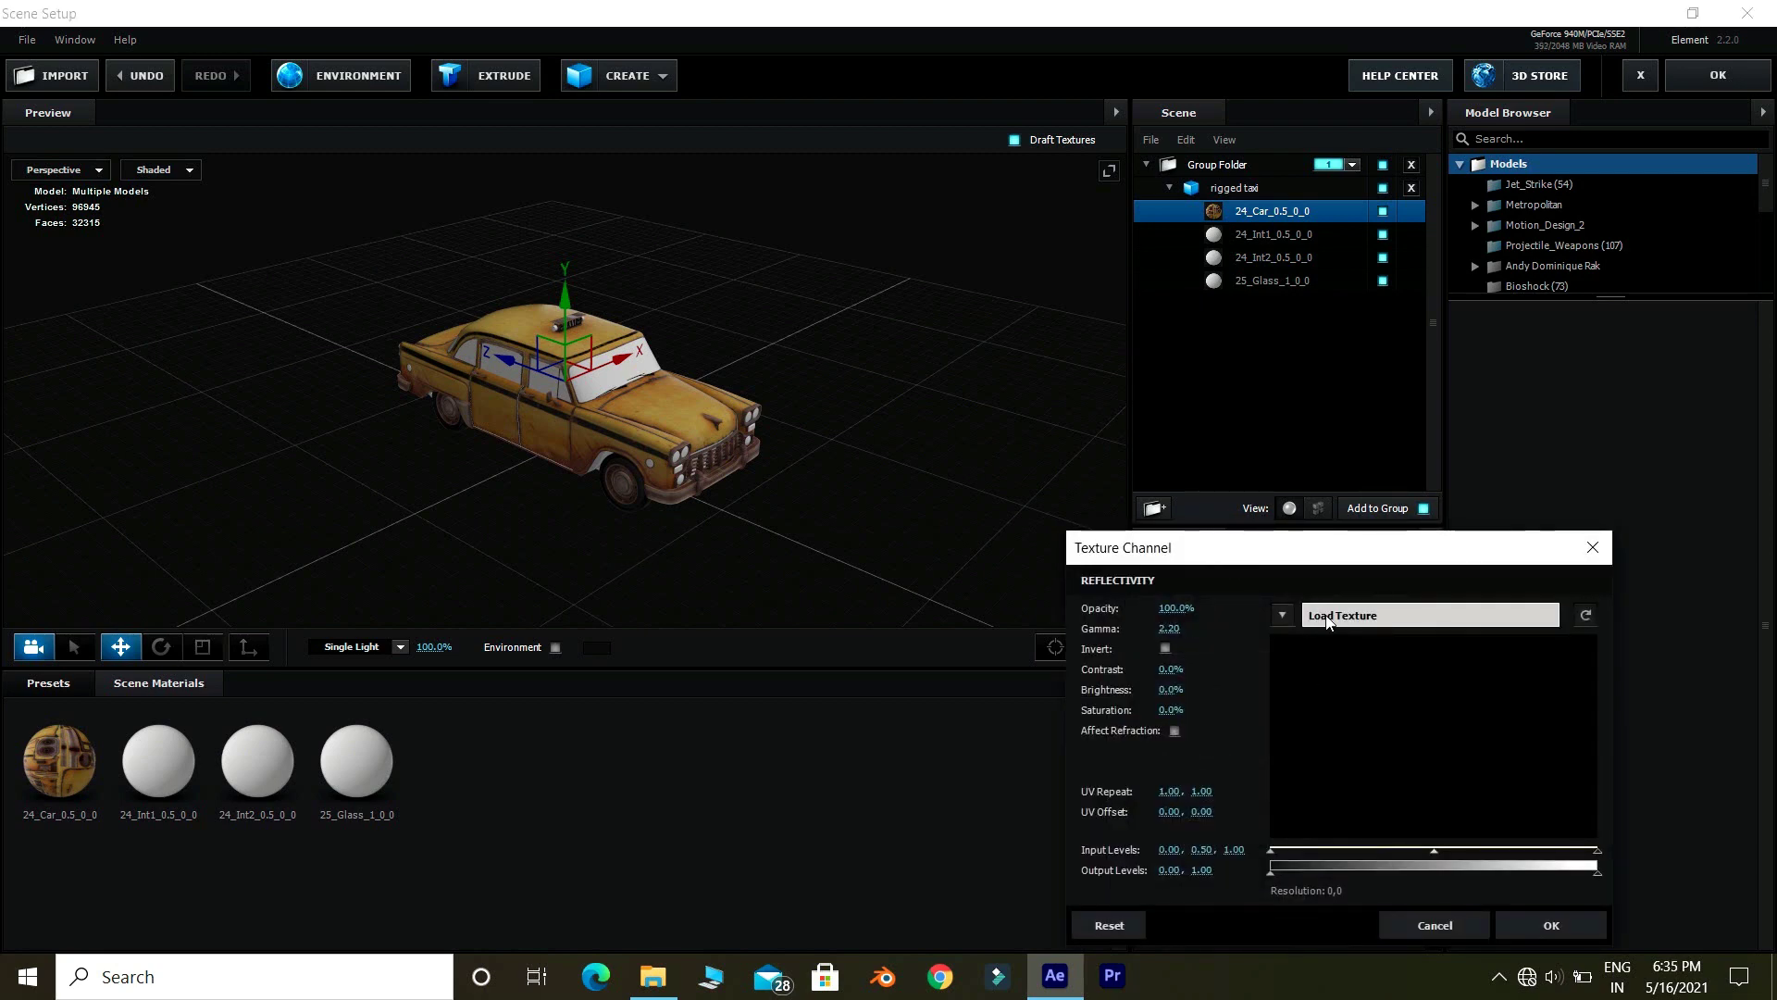
left_click(1326, 616)
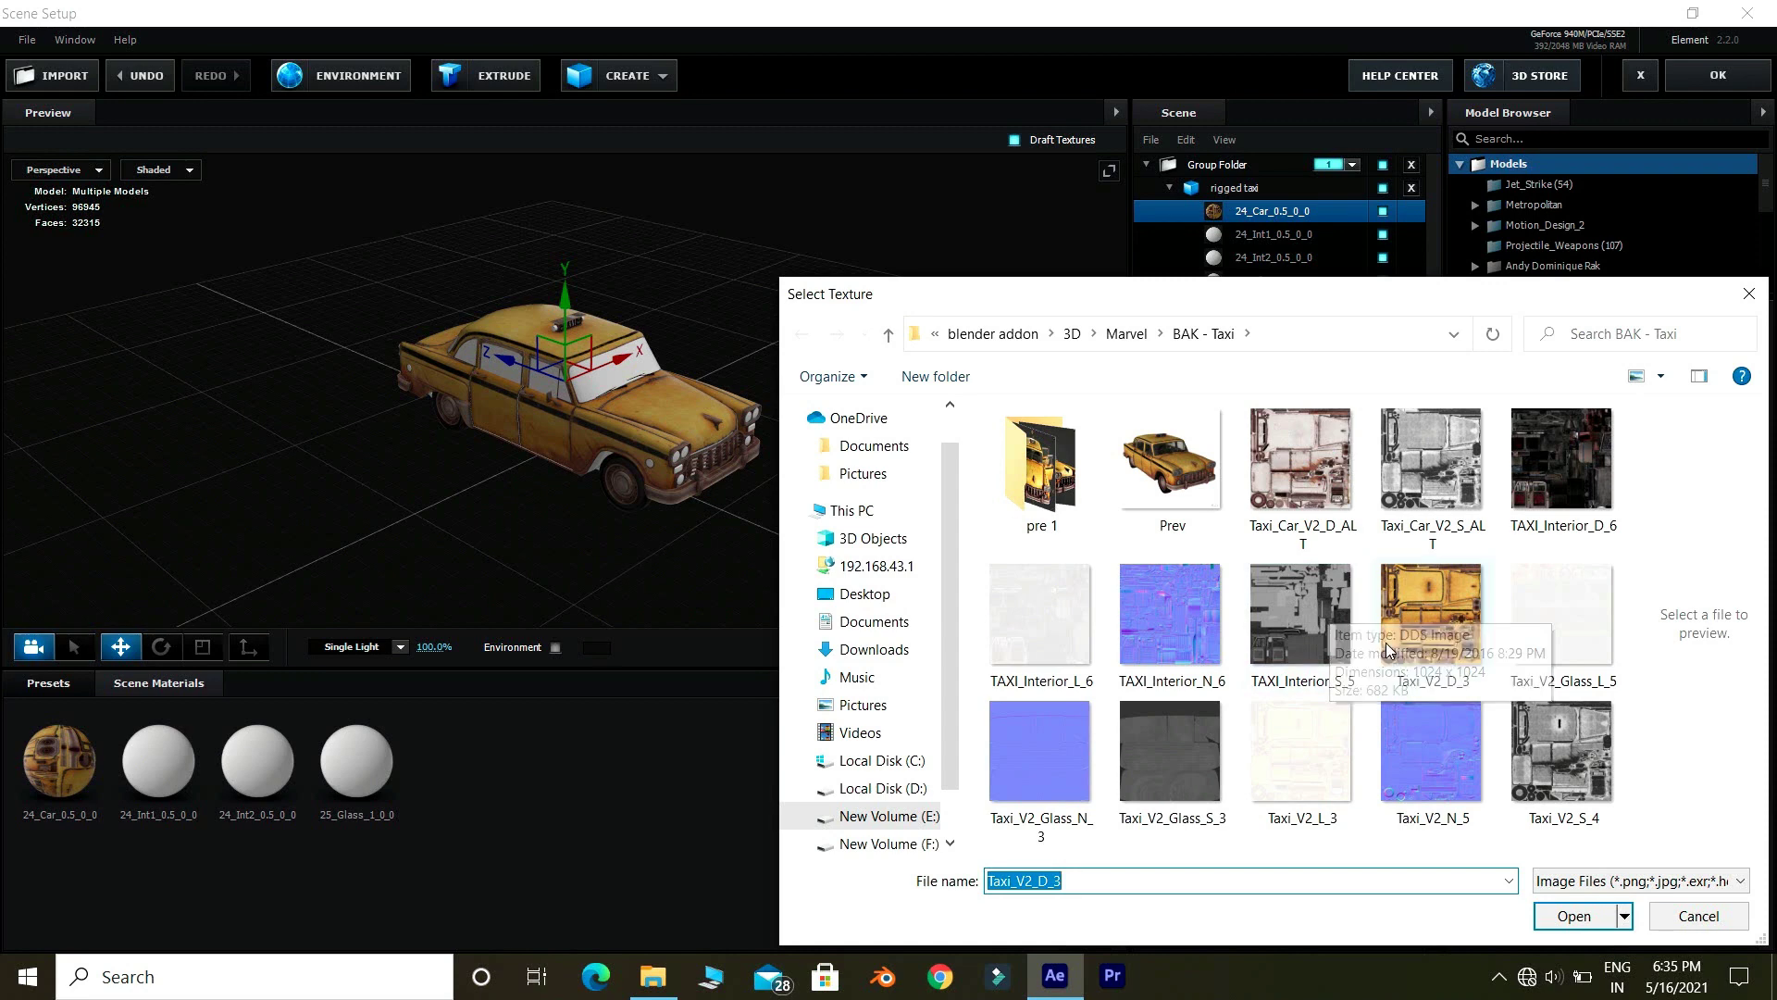
double_click(1573, 804)
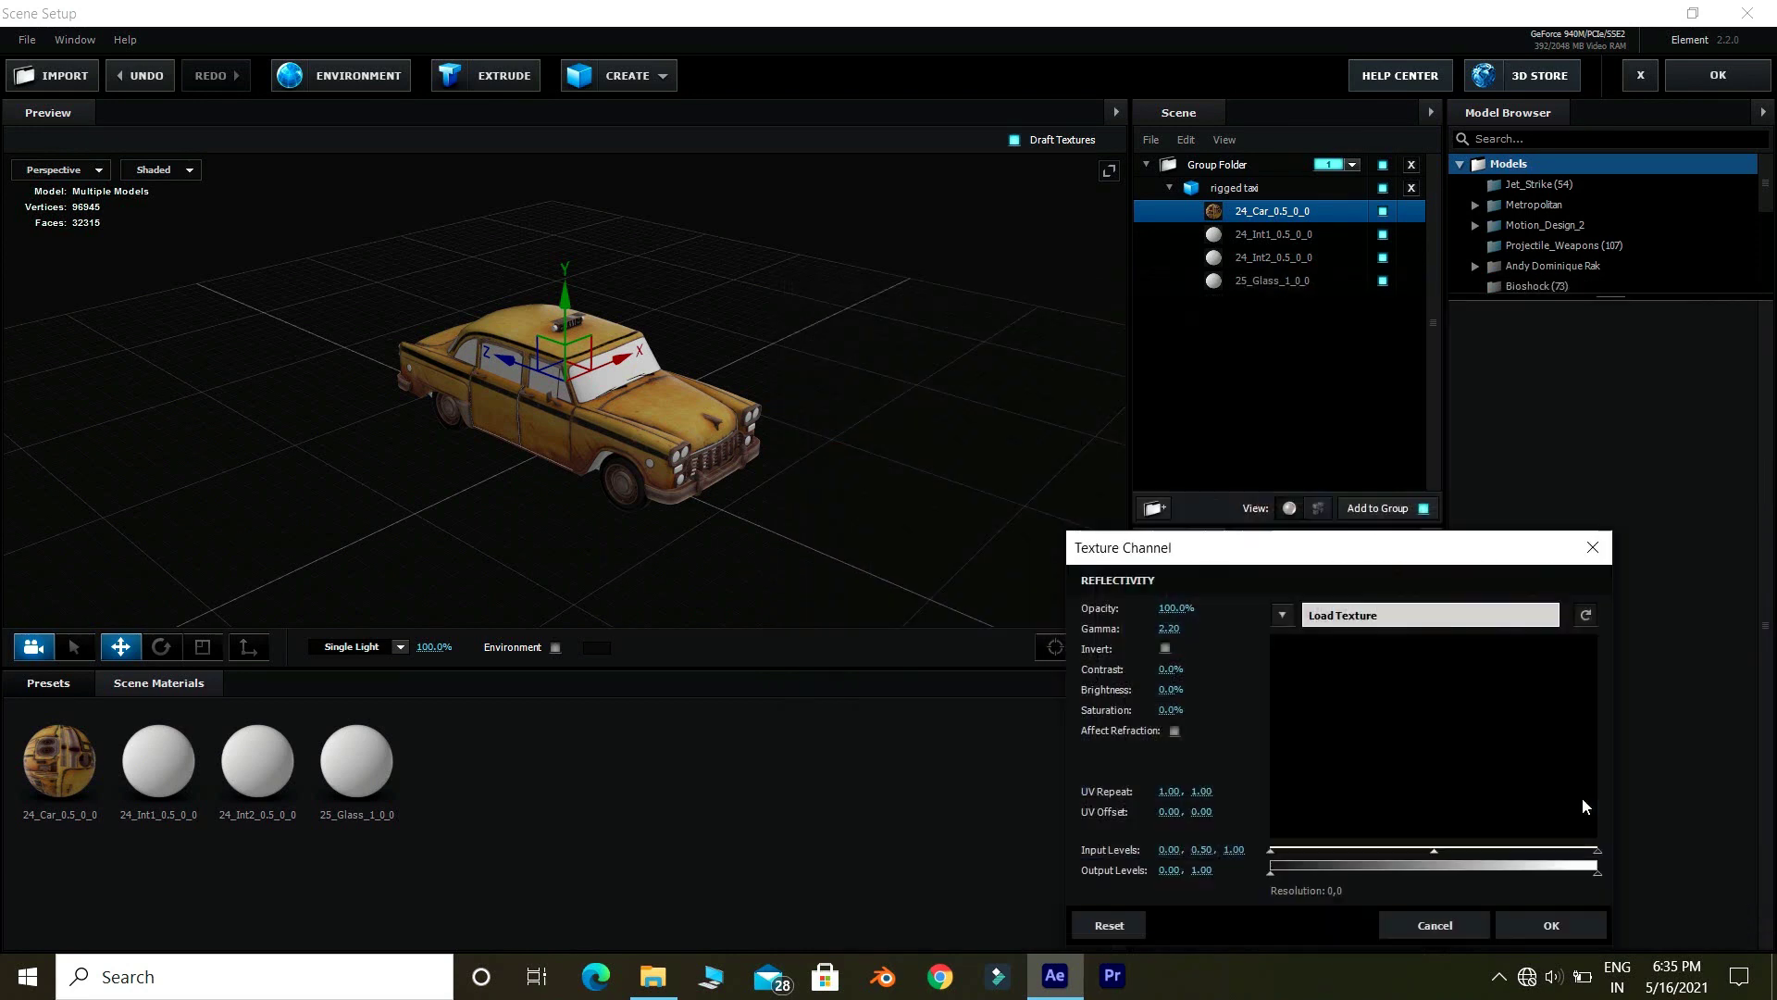
left_click(1515, 928)
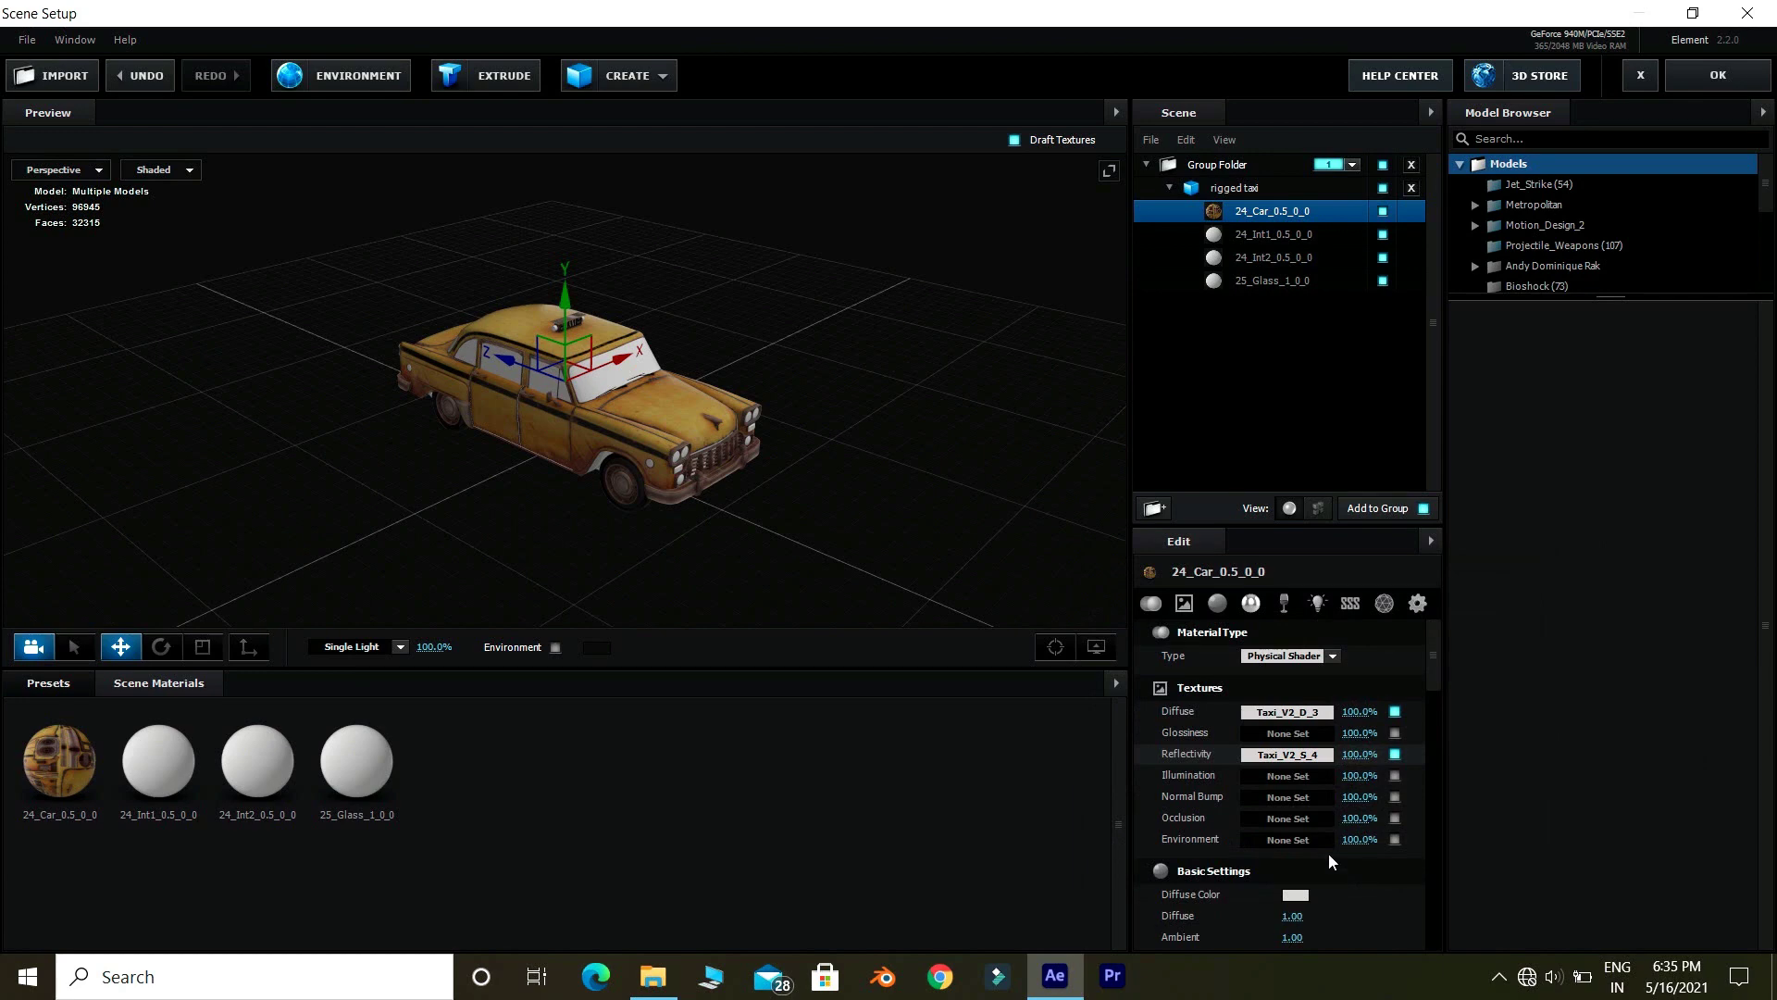
left_click(1297, 798)
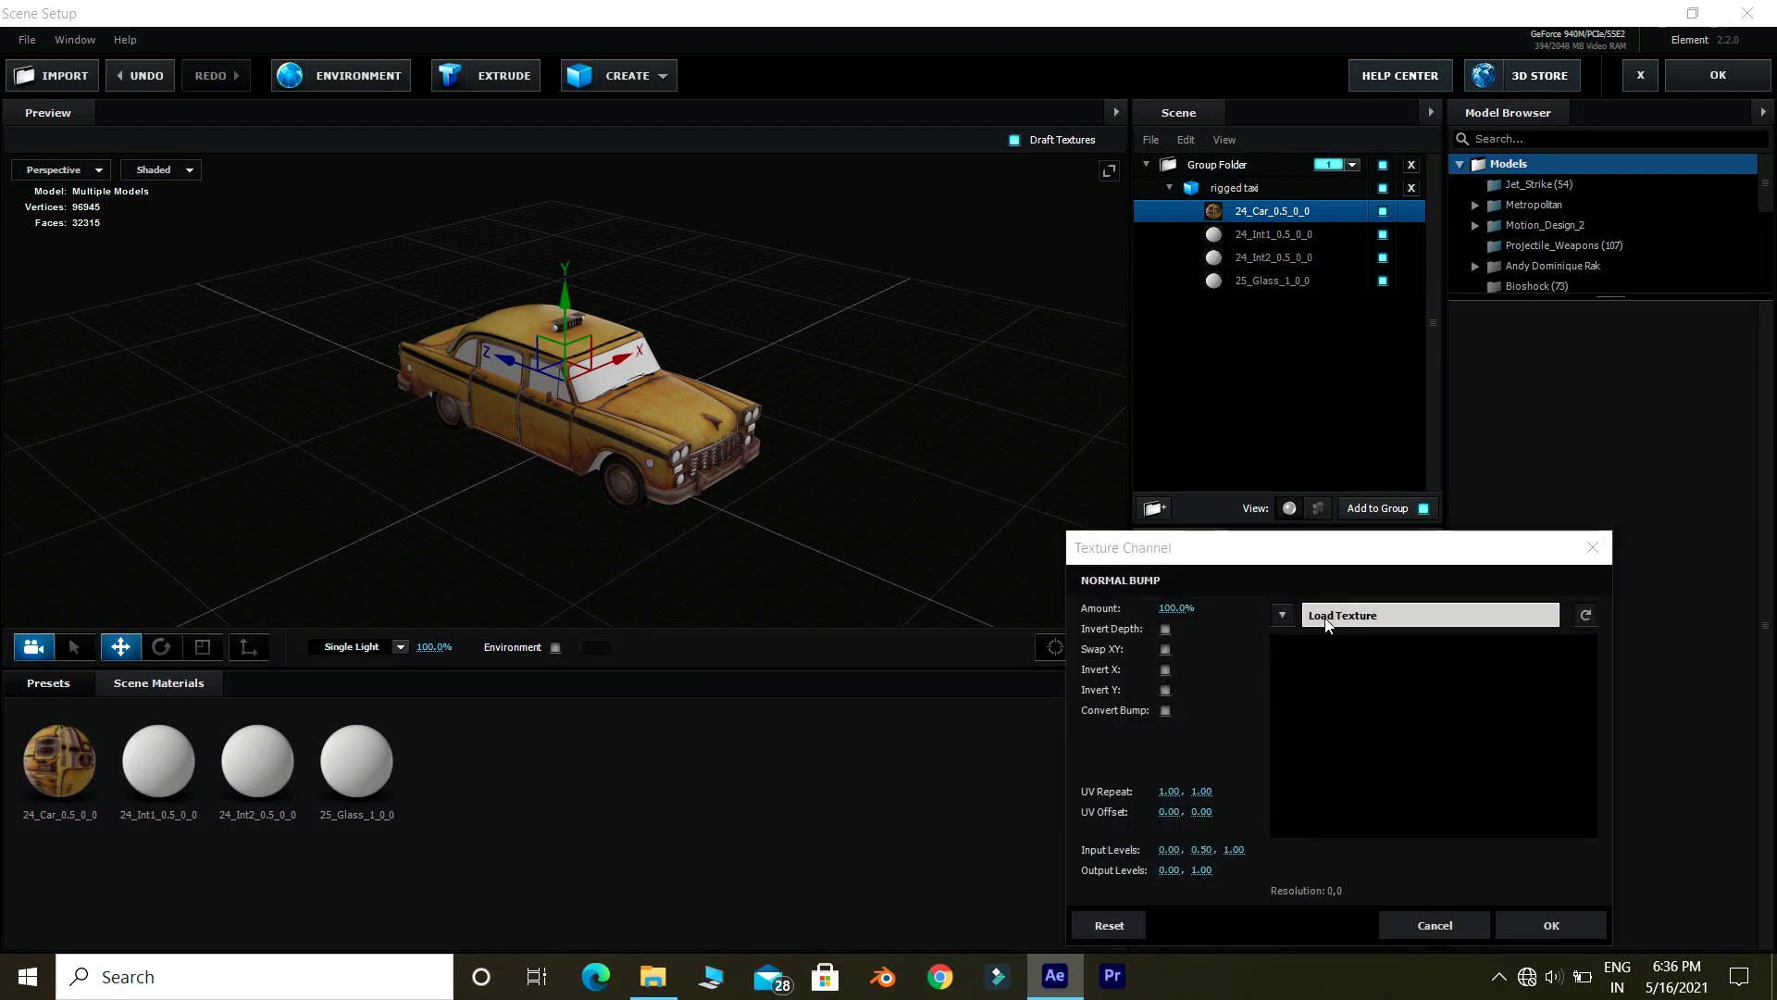
left_click(1326, 616)
double_click(1394, 726)
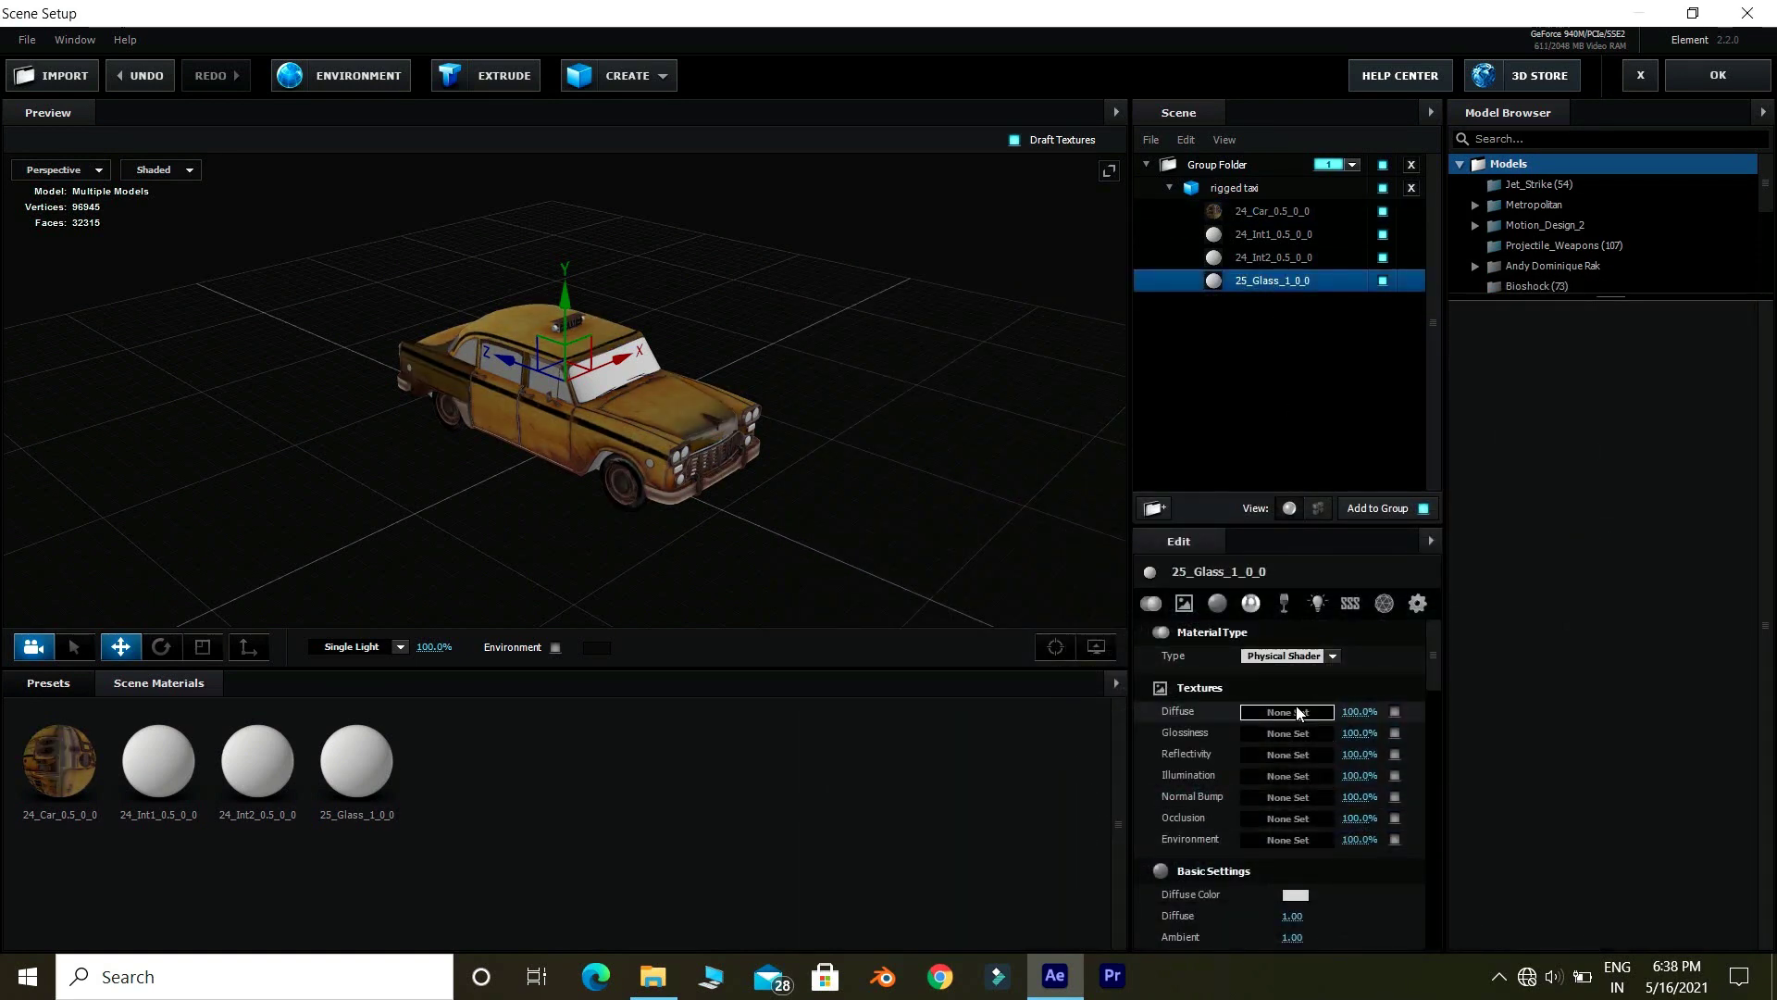
- Give the glass material the Taxi_V2_Glass_S_3 diffuse texture and close Scene Setup
left_click(1297, 710)
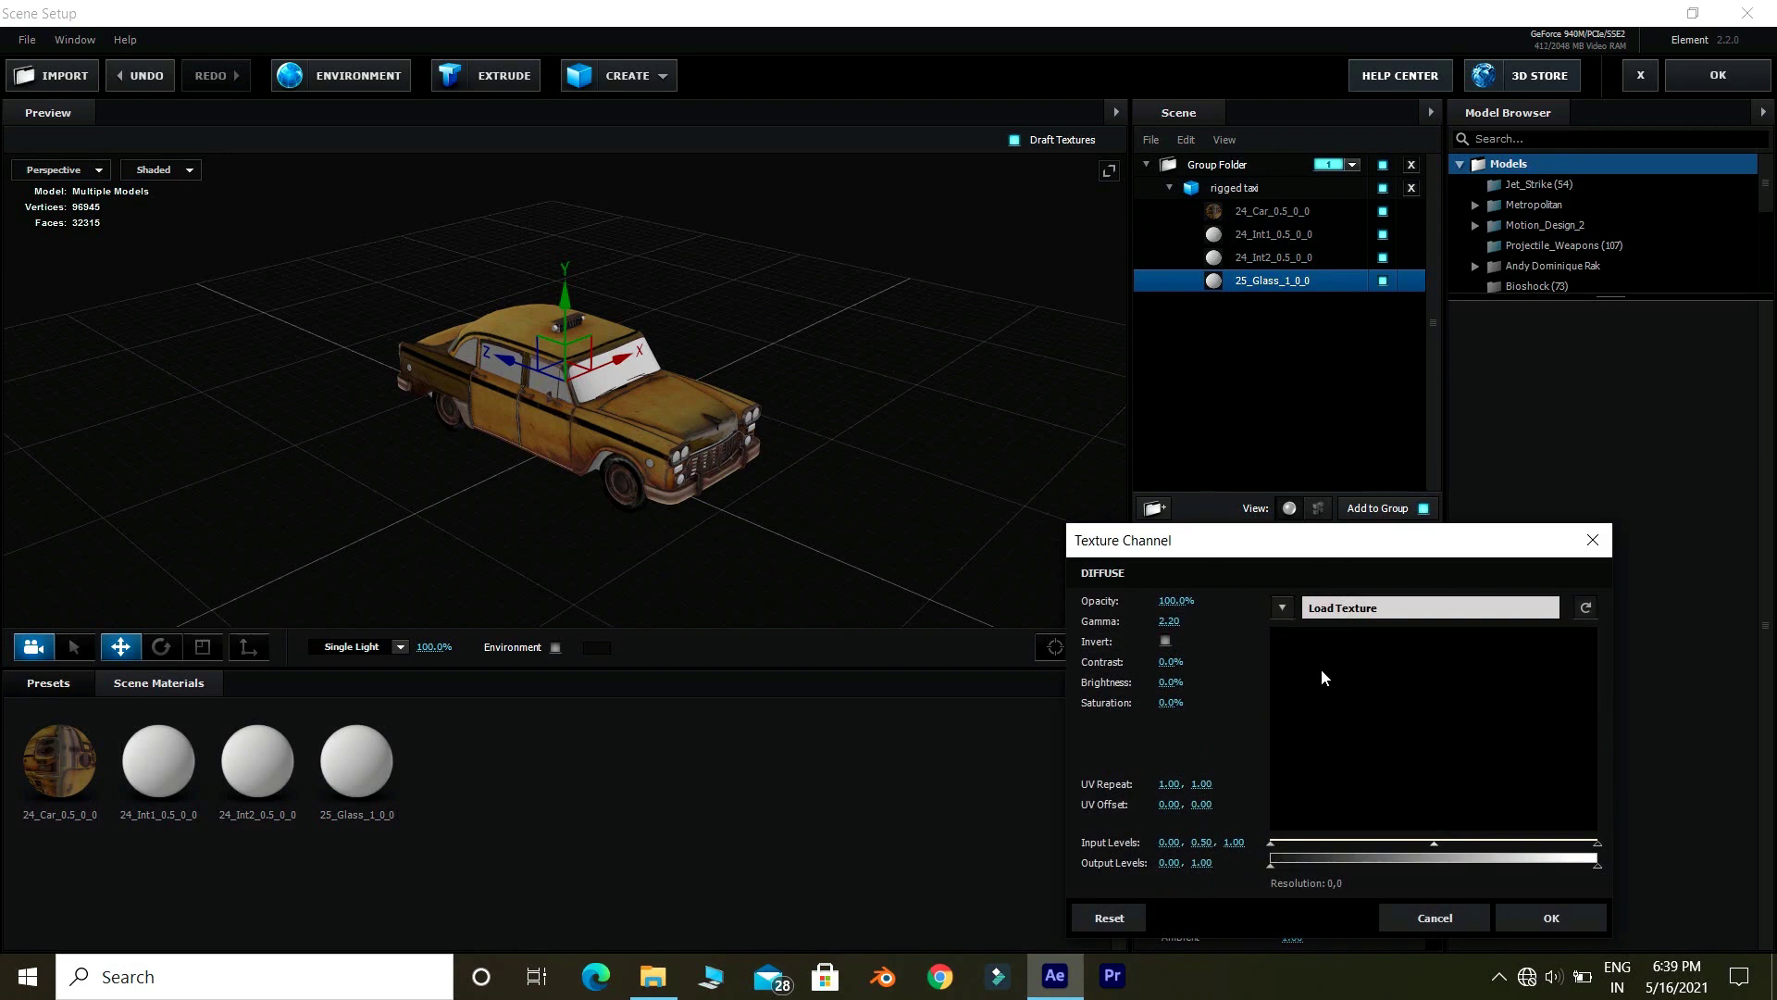
left_click(1334, 613)
double_click(1187, 753)
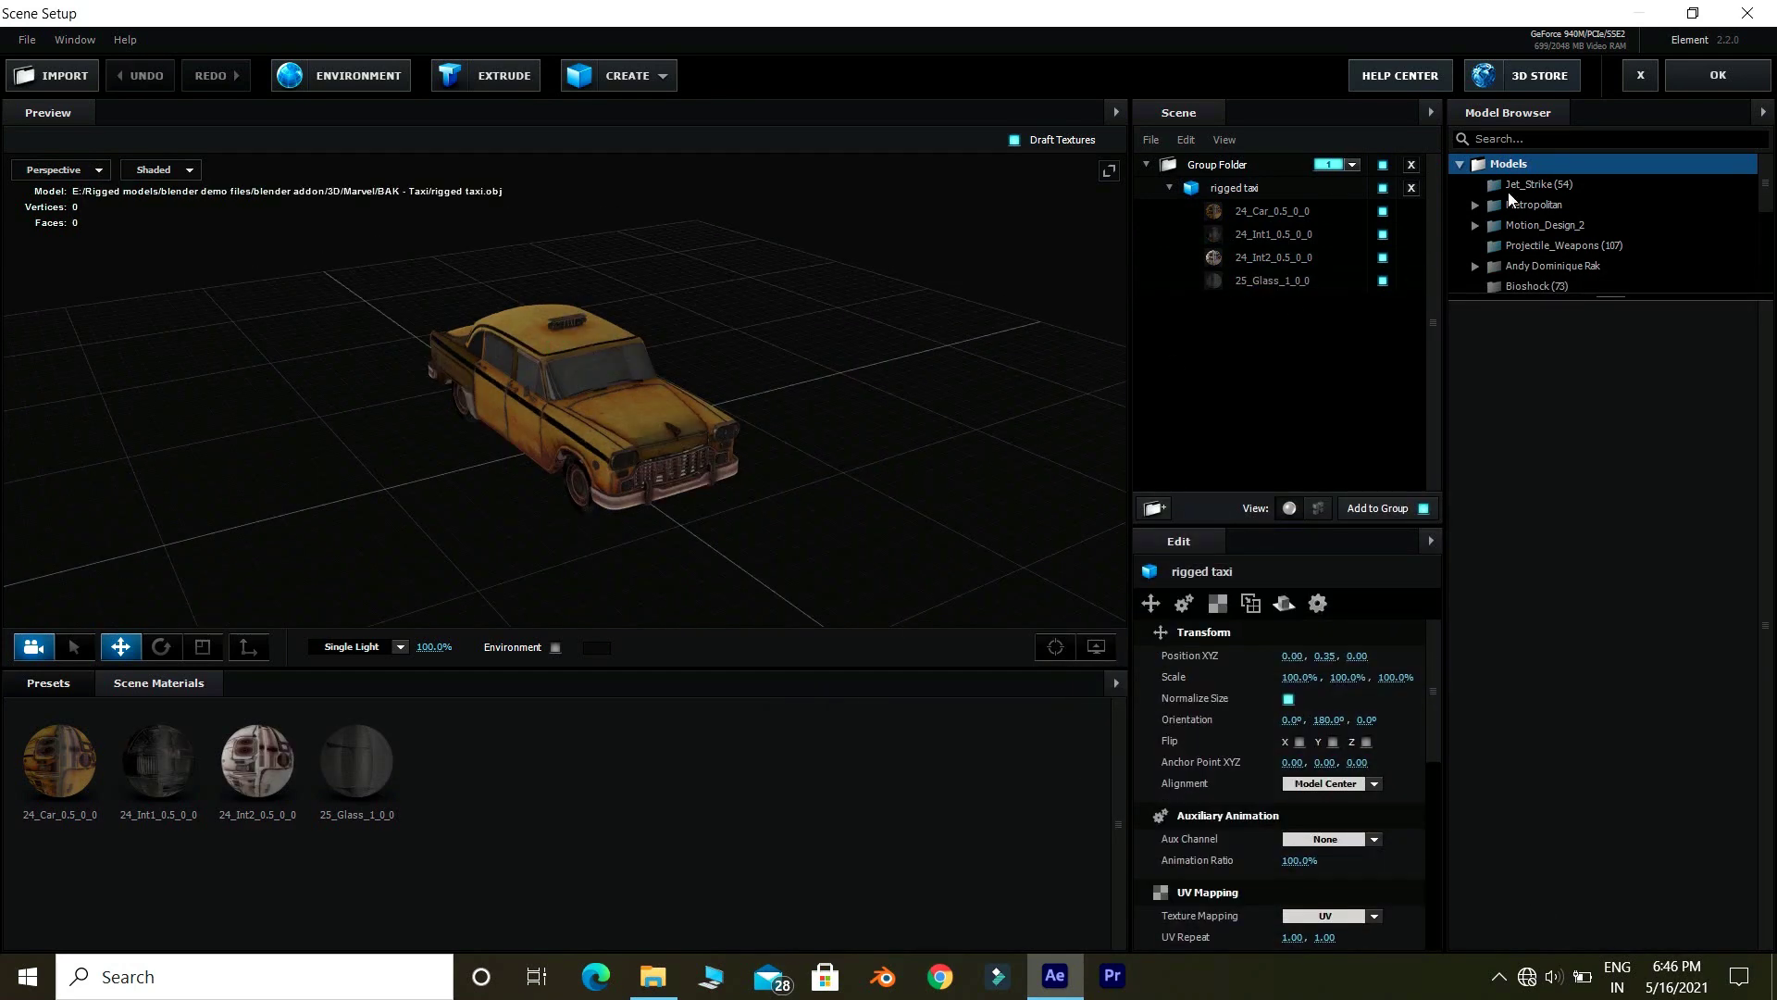
left_click(1707, 66)
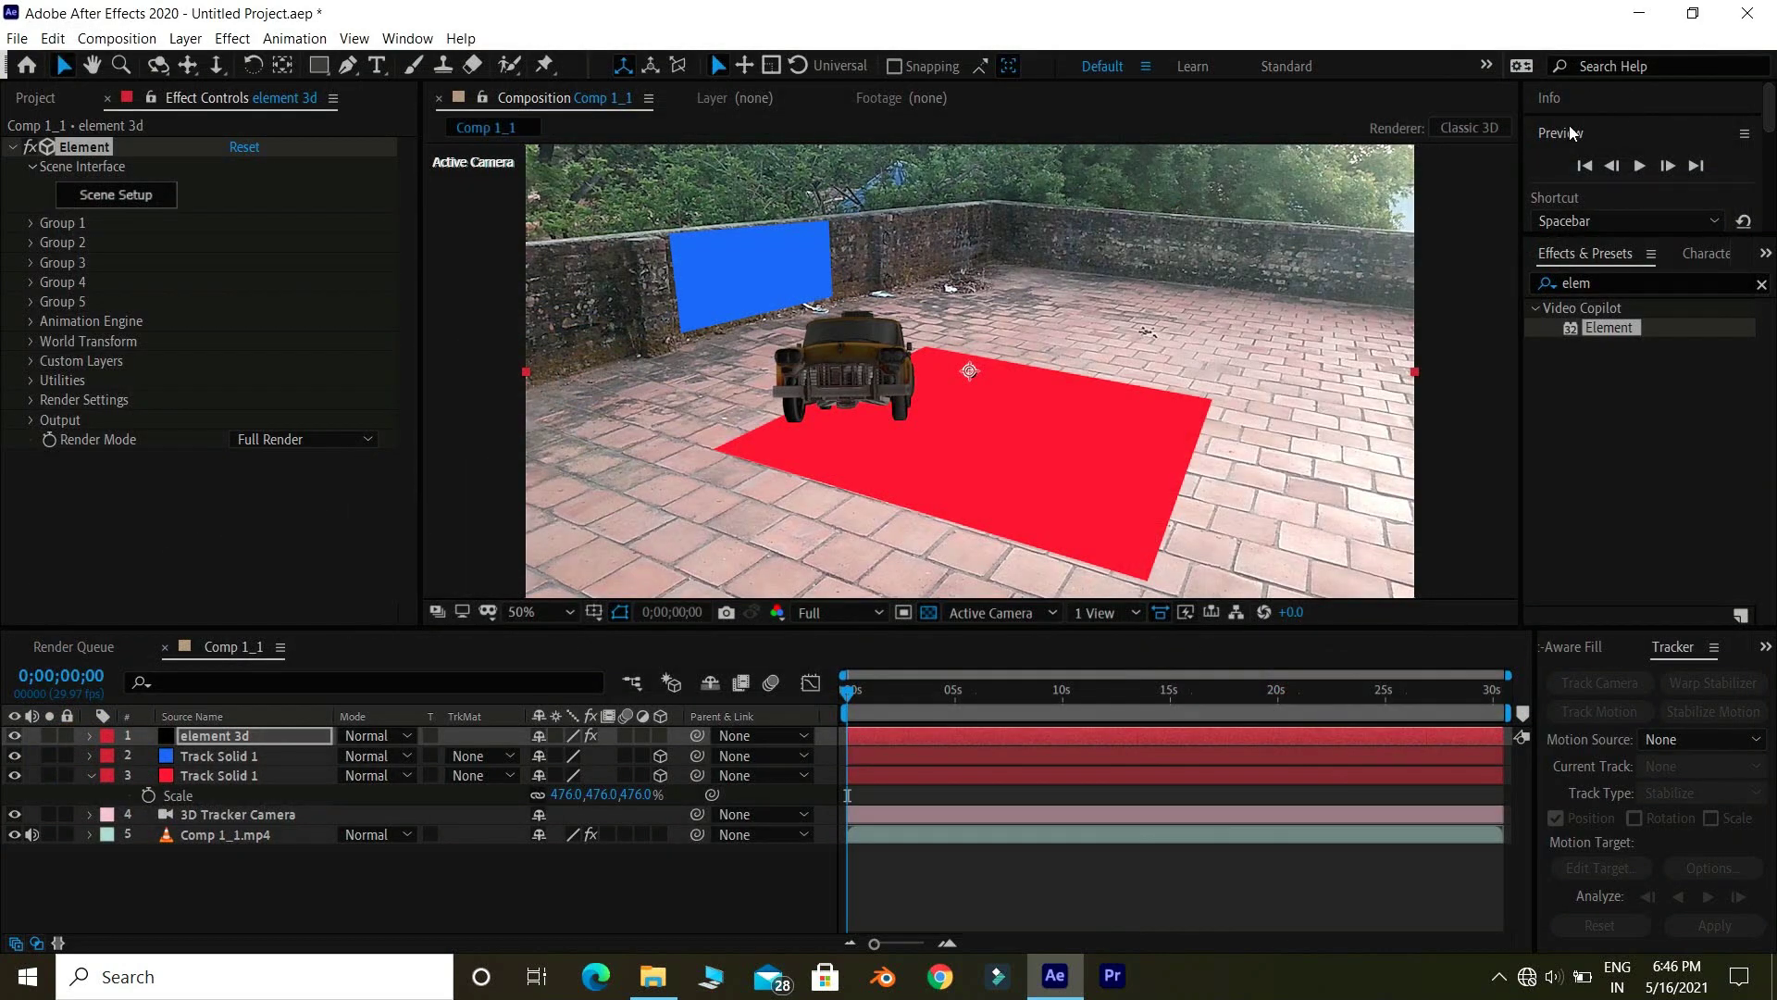
- Create the Element effect's World Transform Null and select the new null layer
scroll(1043, 382, "up", 2)
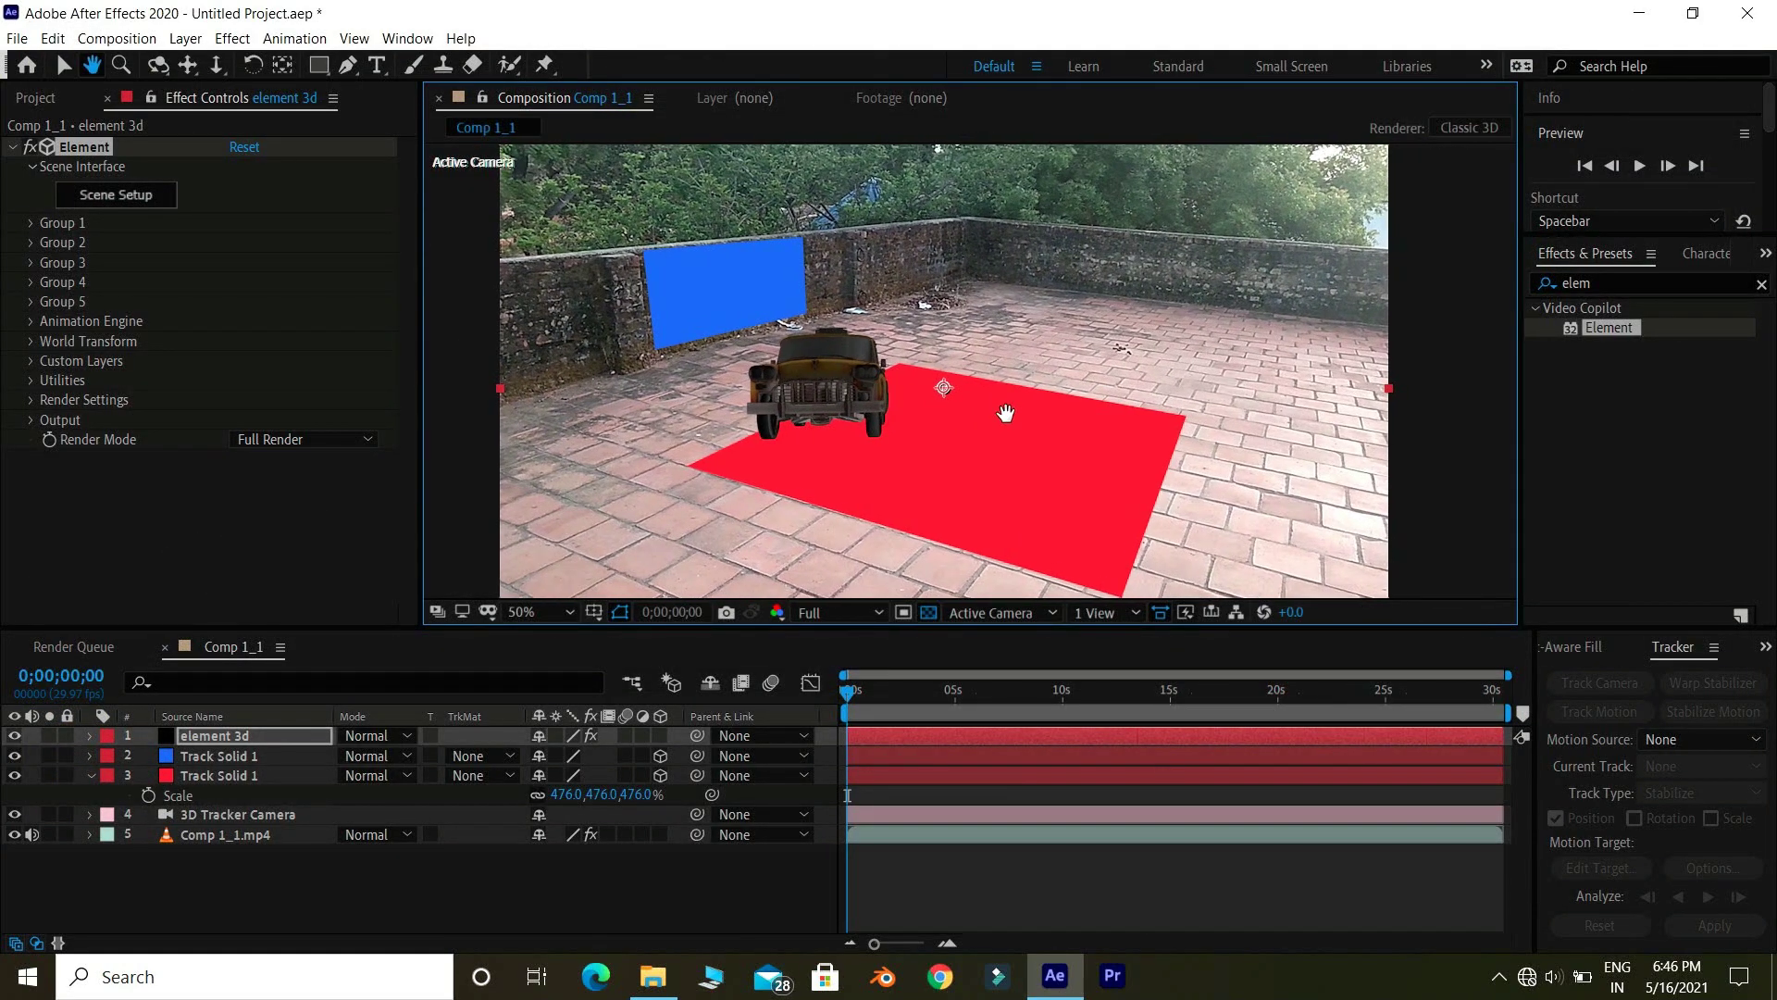
left_click_drag(736, 389, 872, 325)
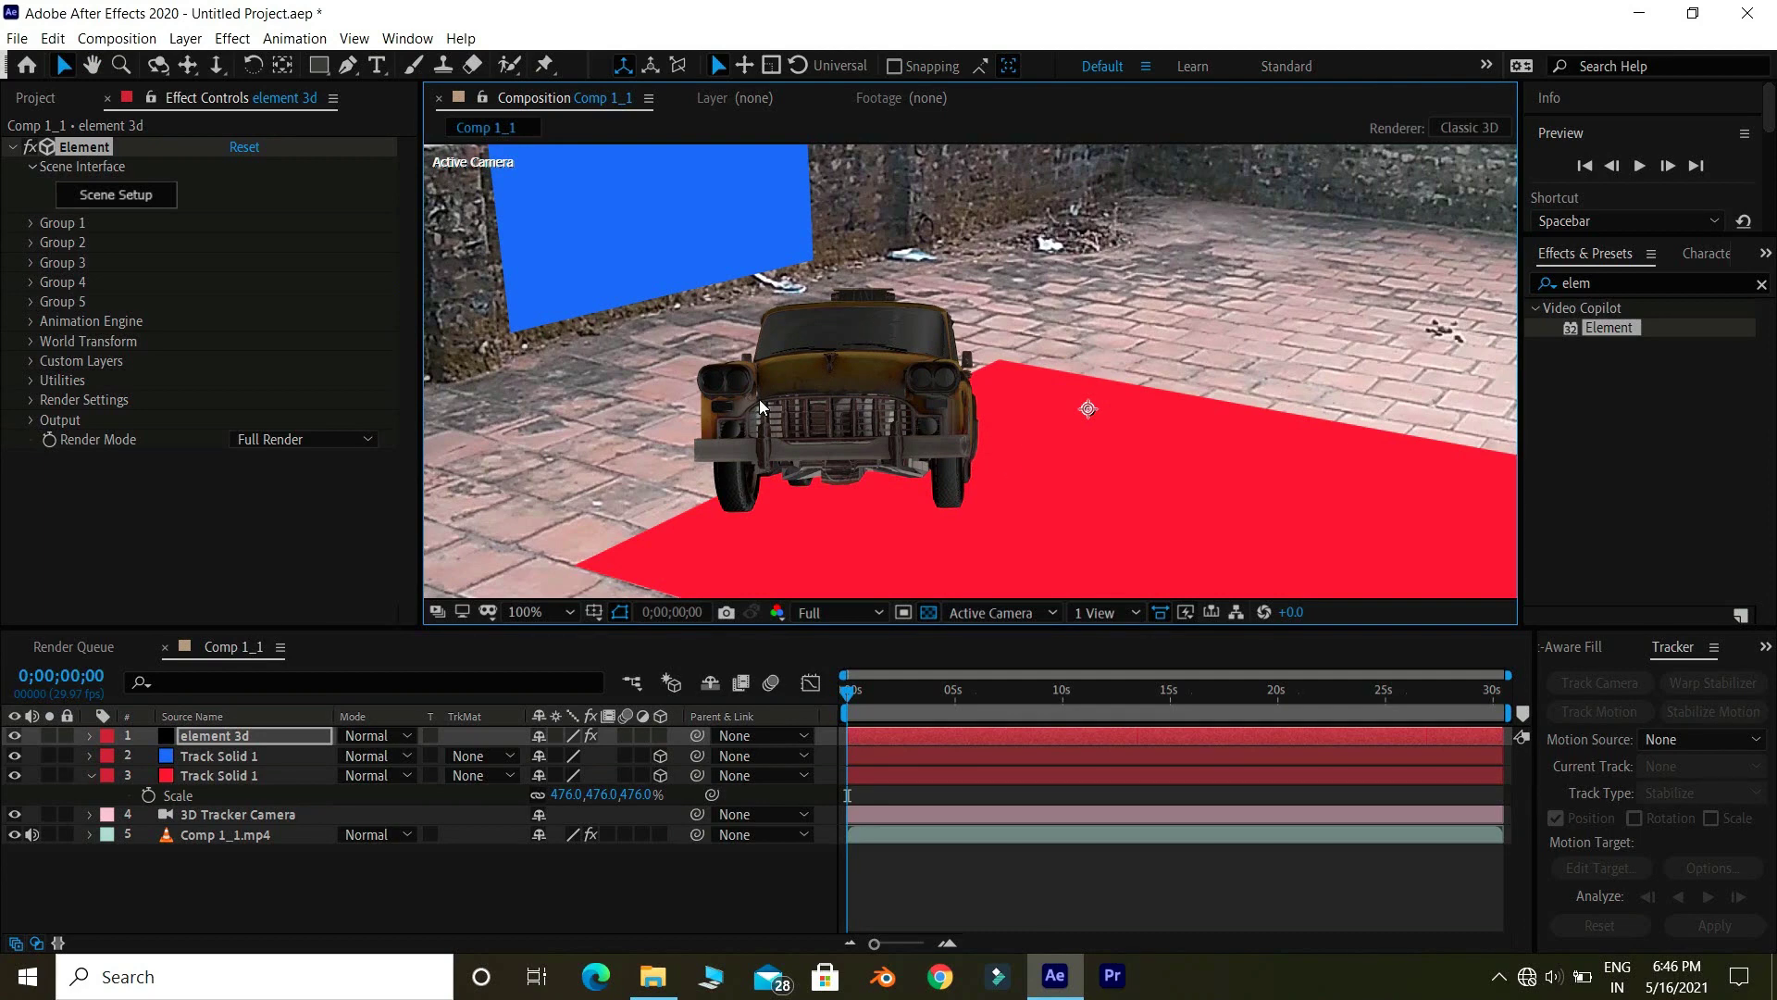
key("comma")
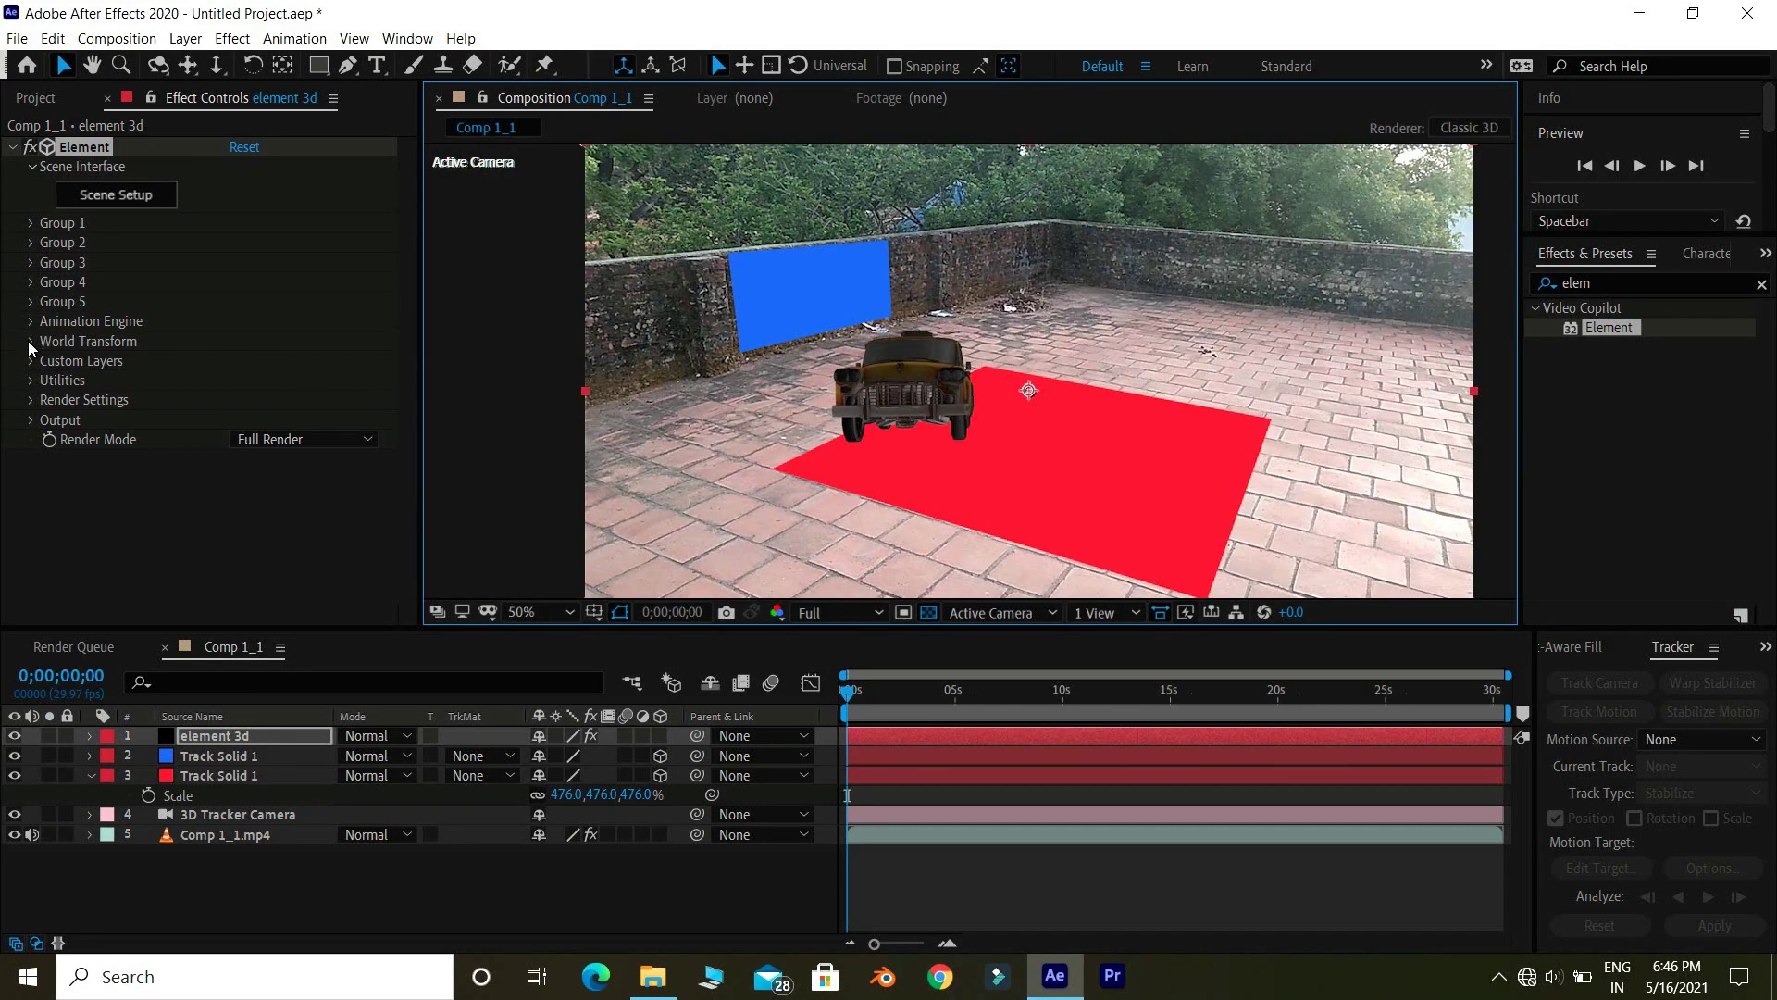
left_click(34, 342)
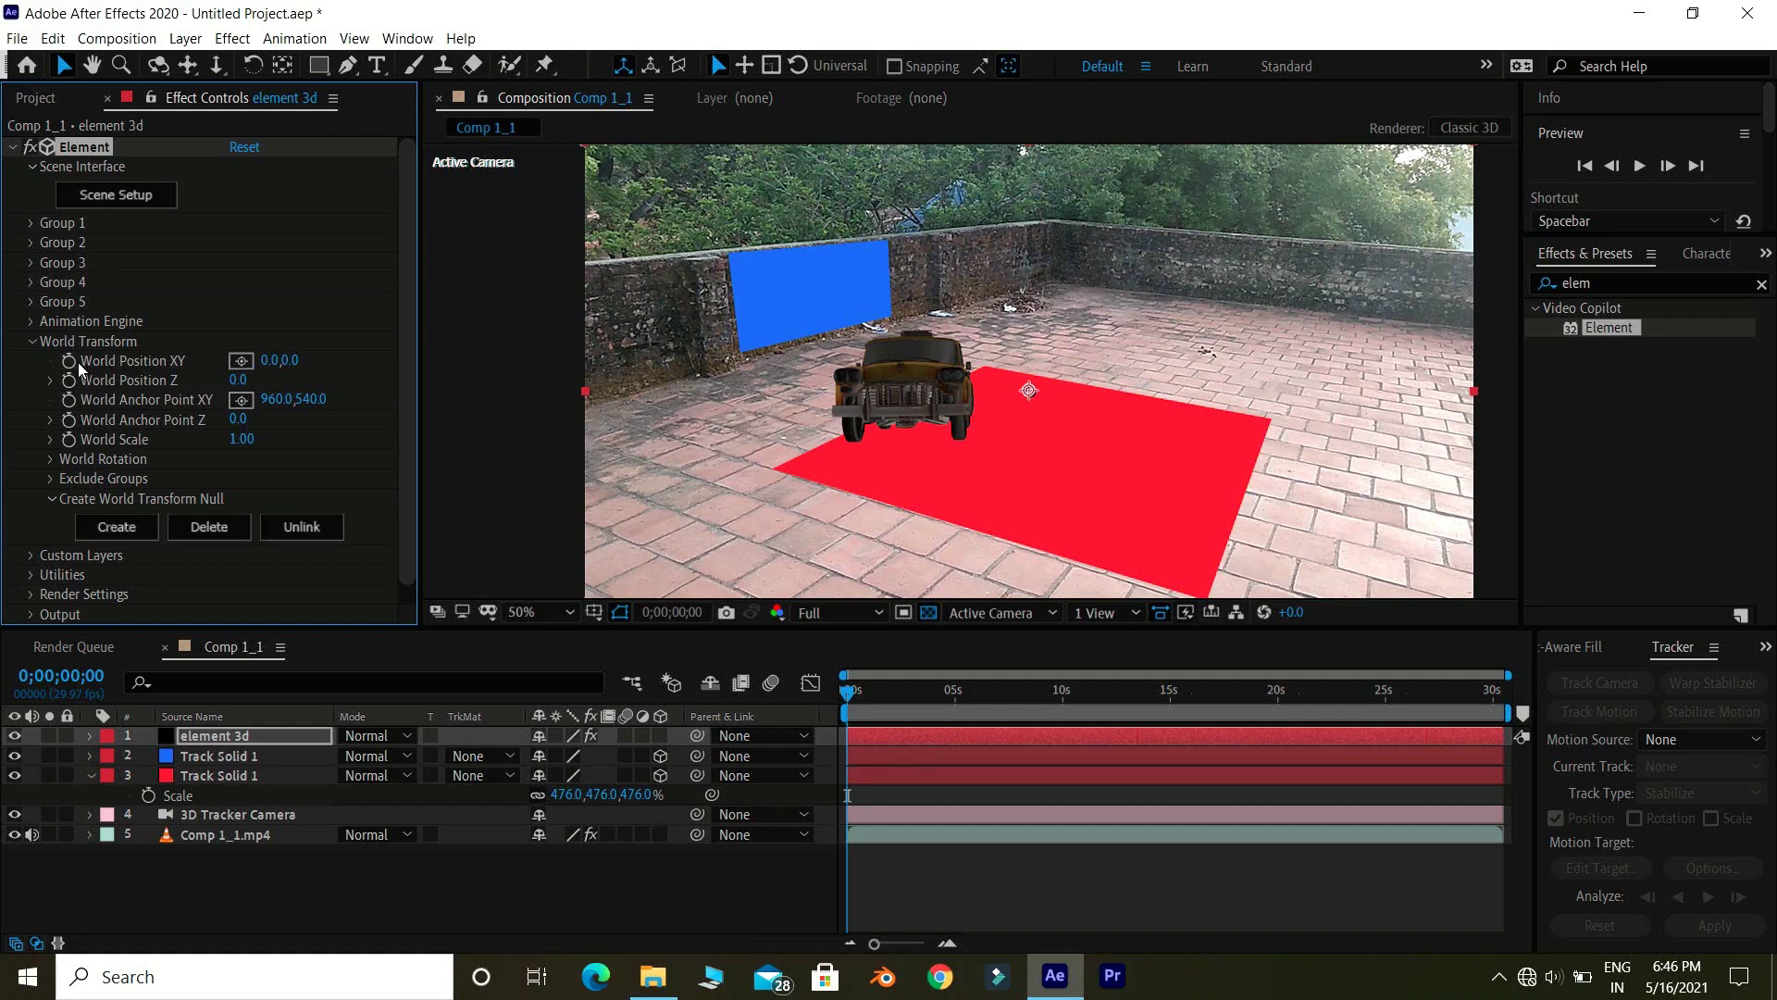
left_click(85, 529)
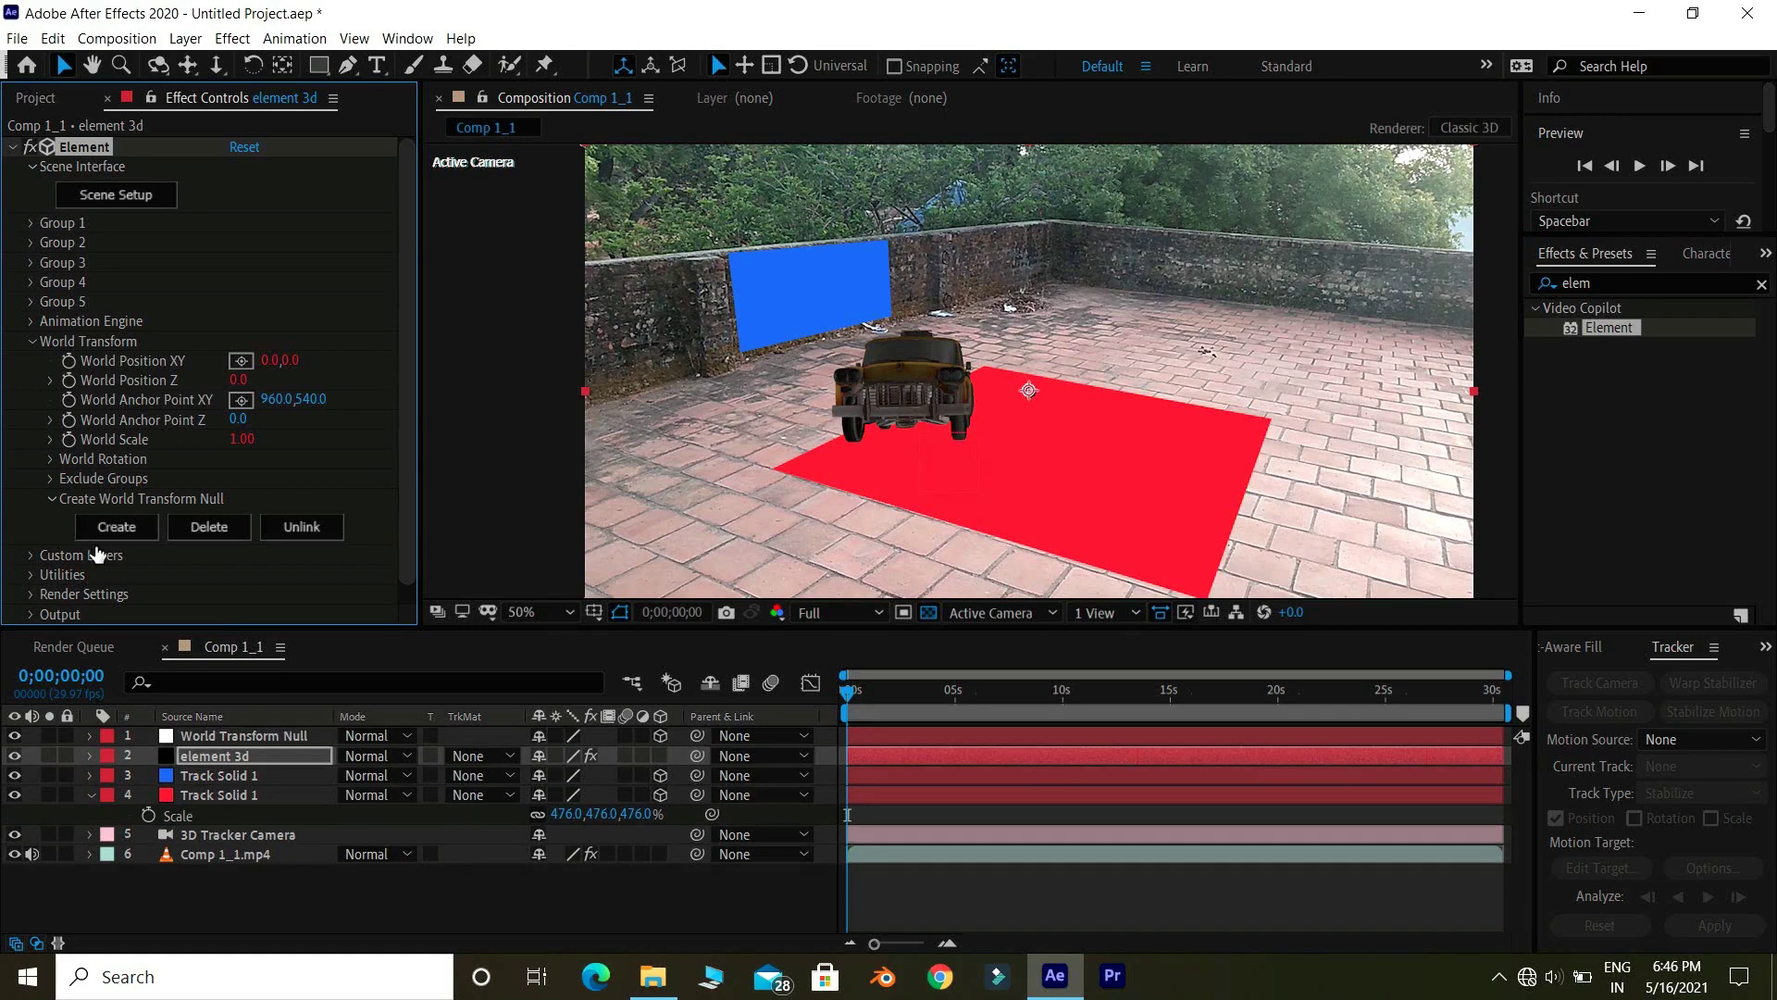
left_click(208, 738)
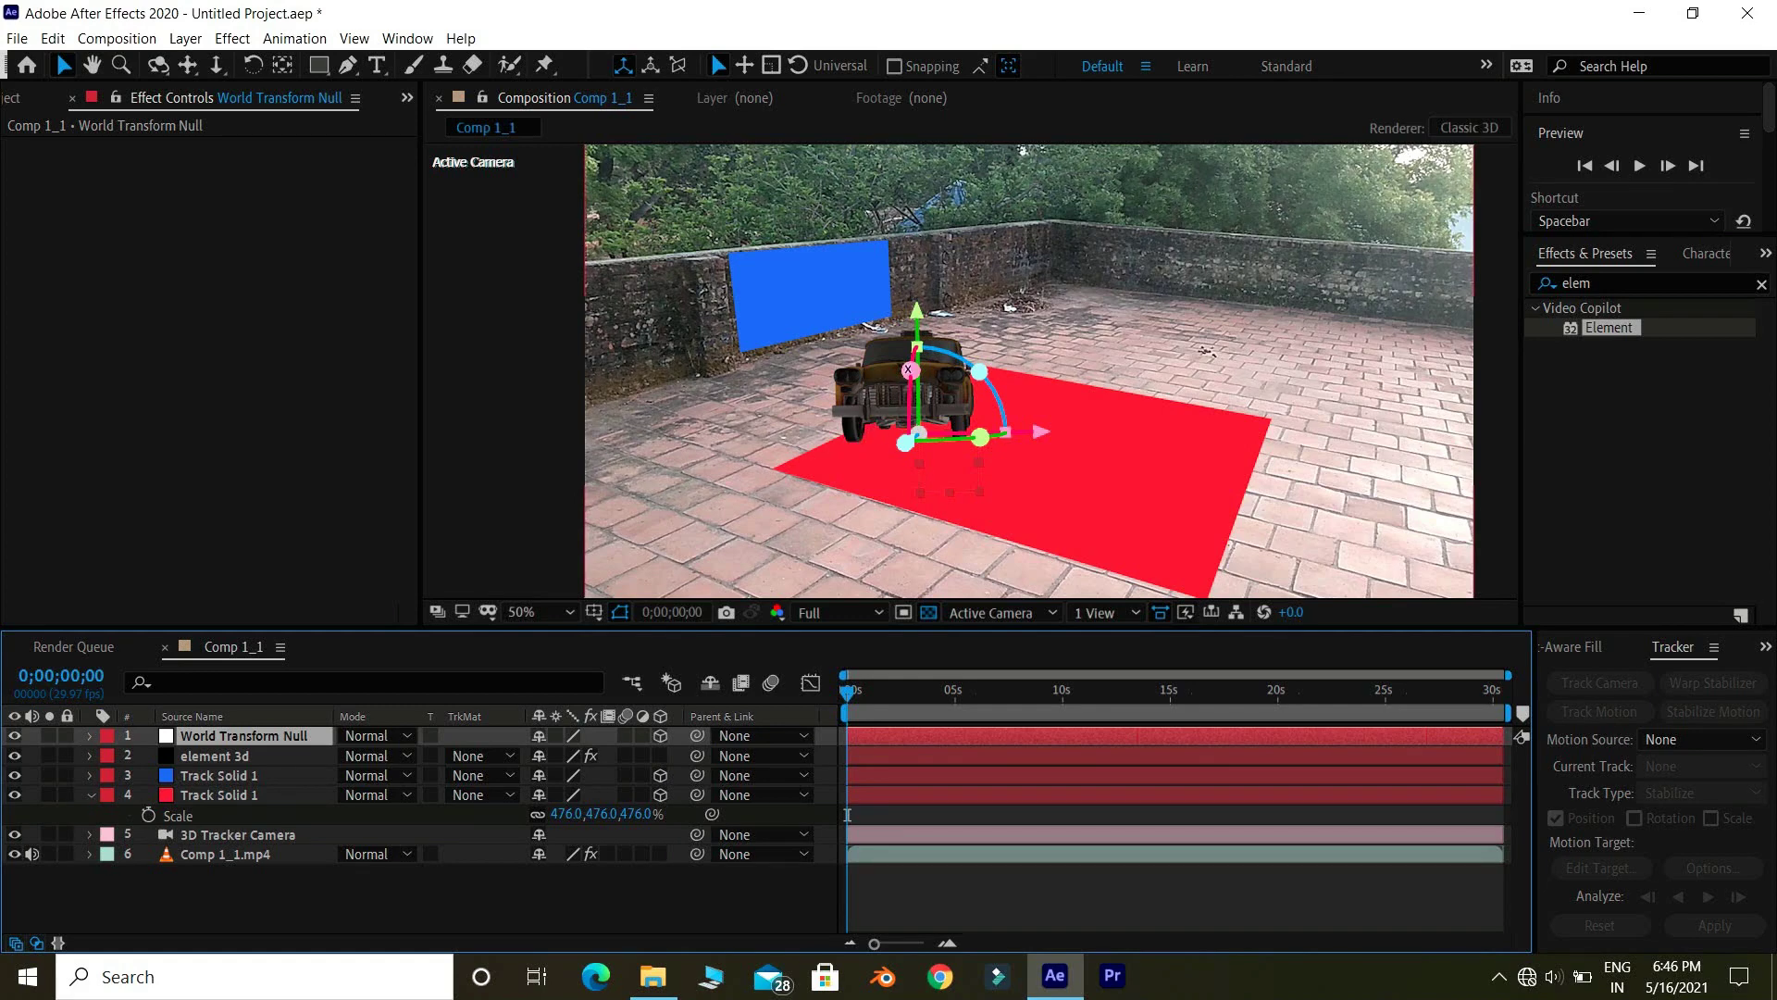
- Rotate the taxi around its vertical axis and move it over the red plane
left_click_drag(980, 437, 956, 466)
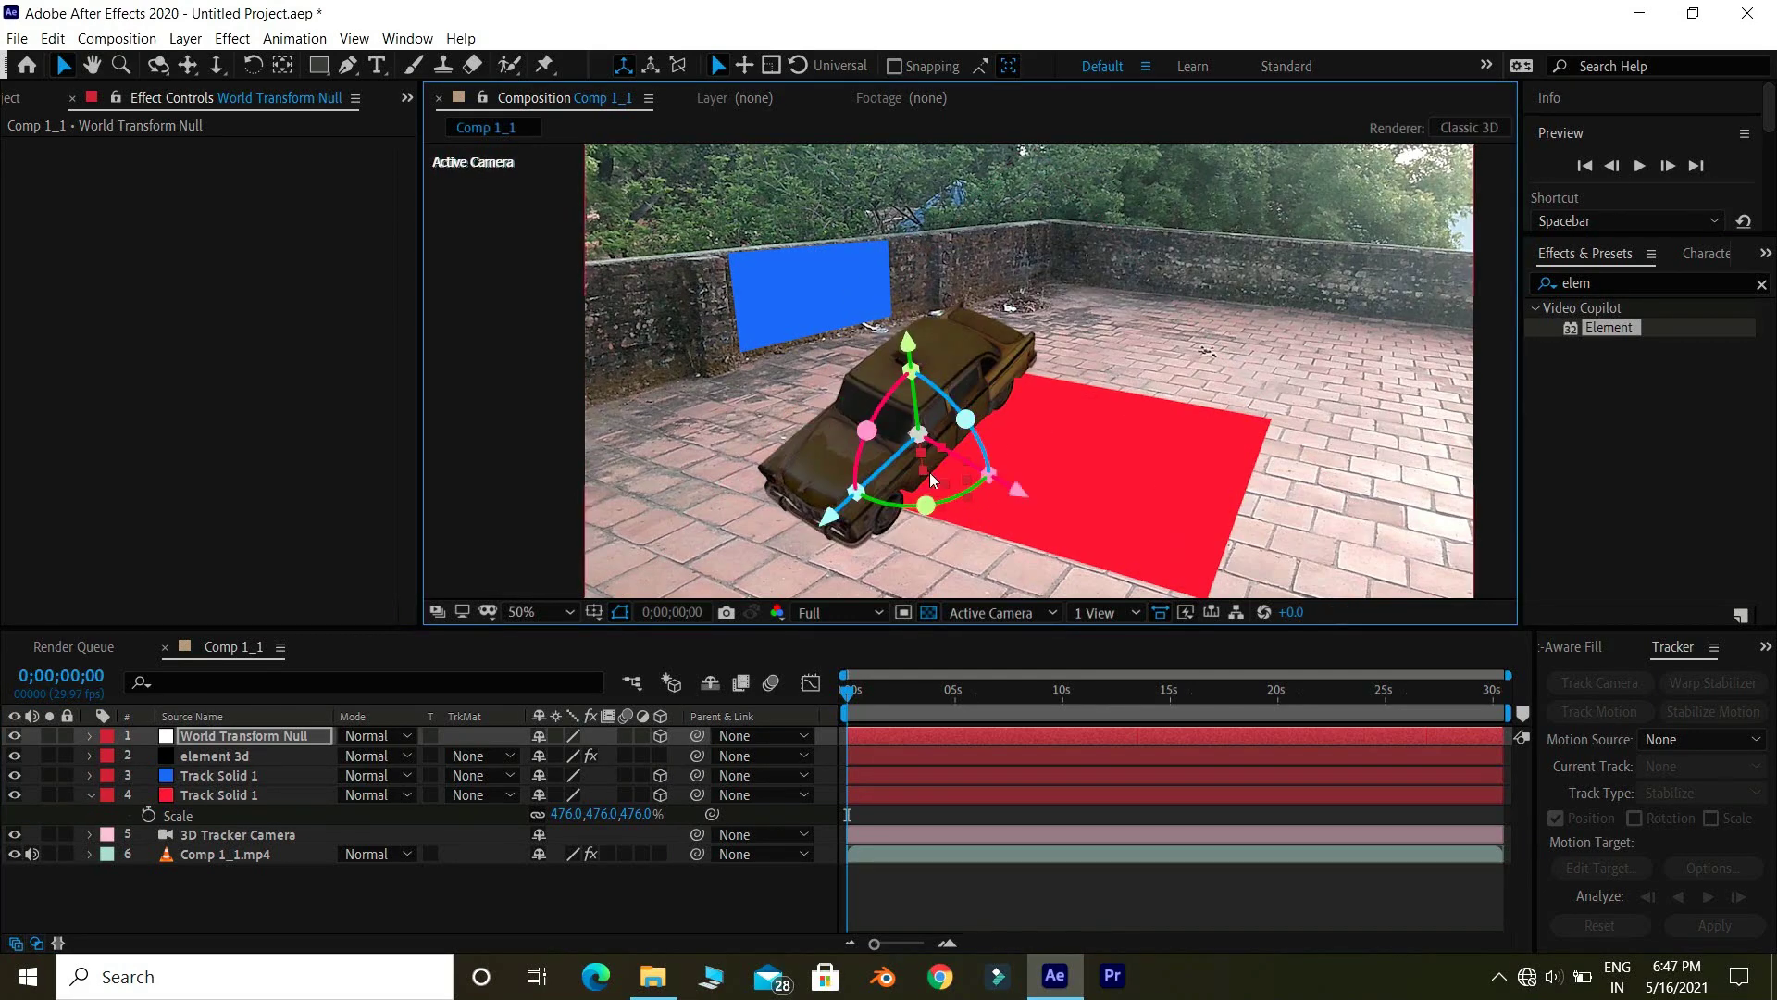
scroll(956, 463, "up", 2)
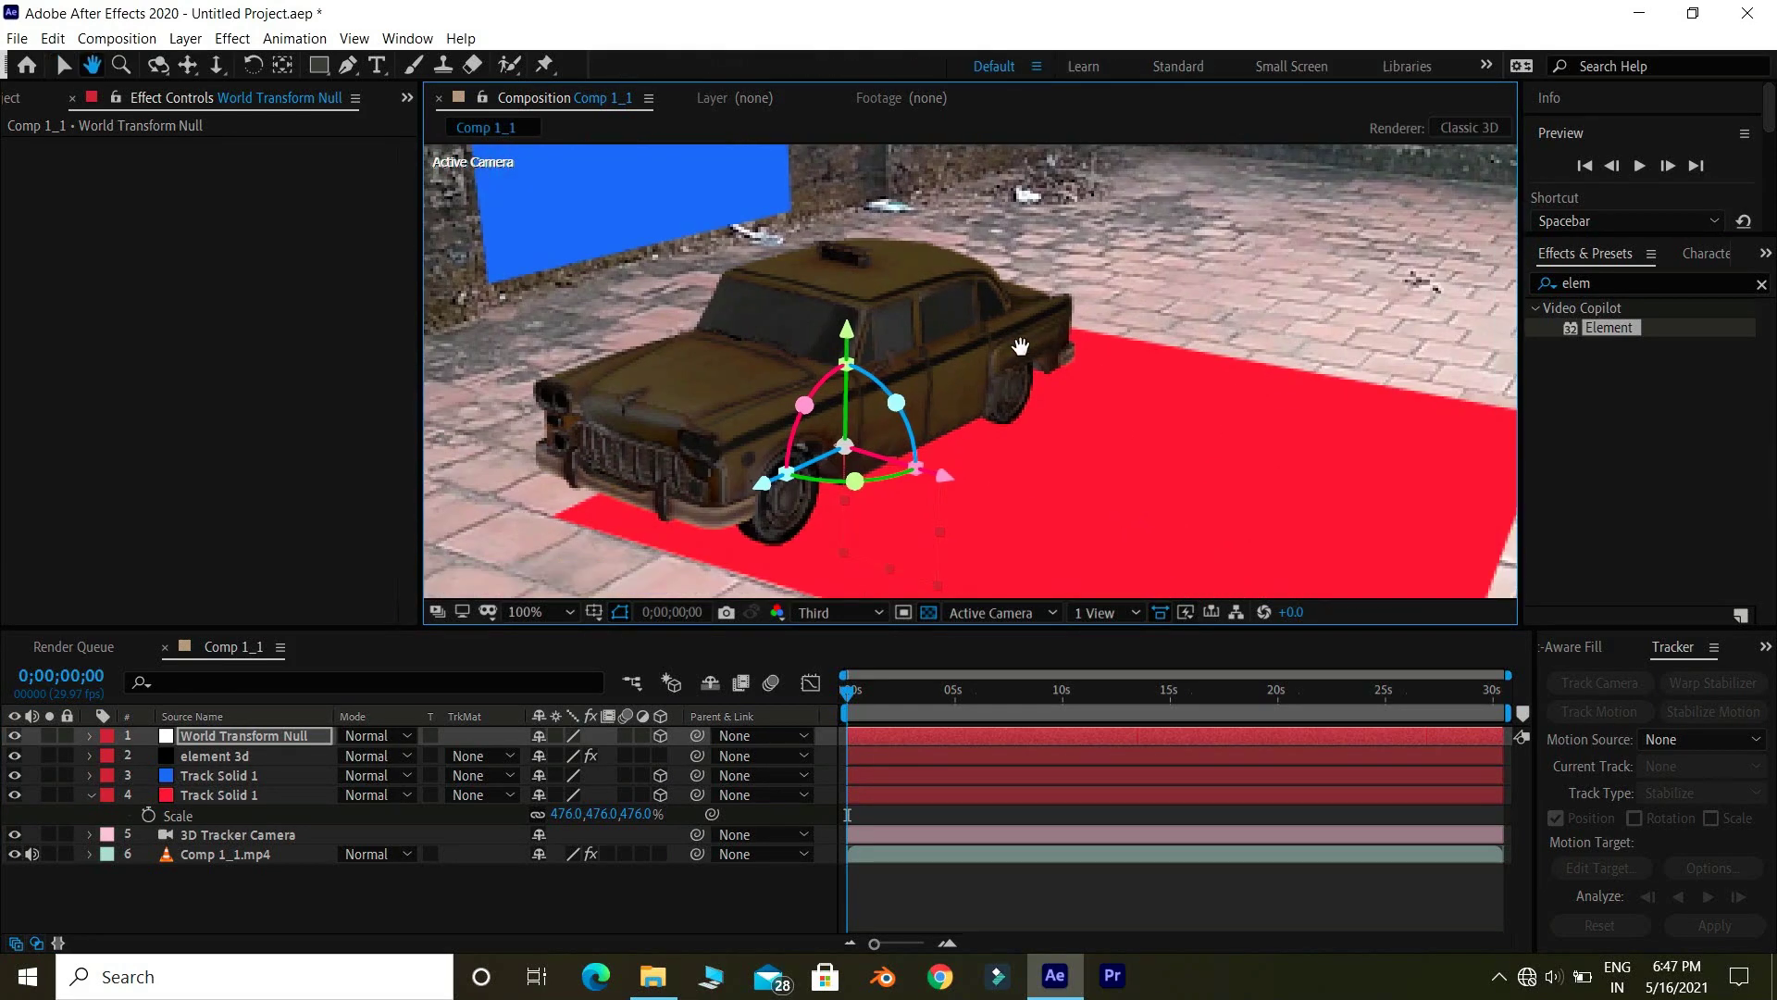
left_click_drag(850, 473, 1268, 388)
scroll(1268, 388, "down", 1)
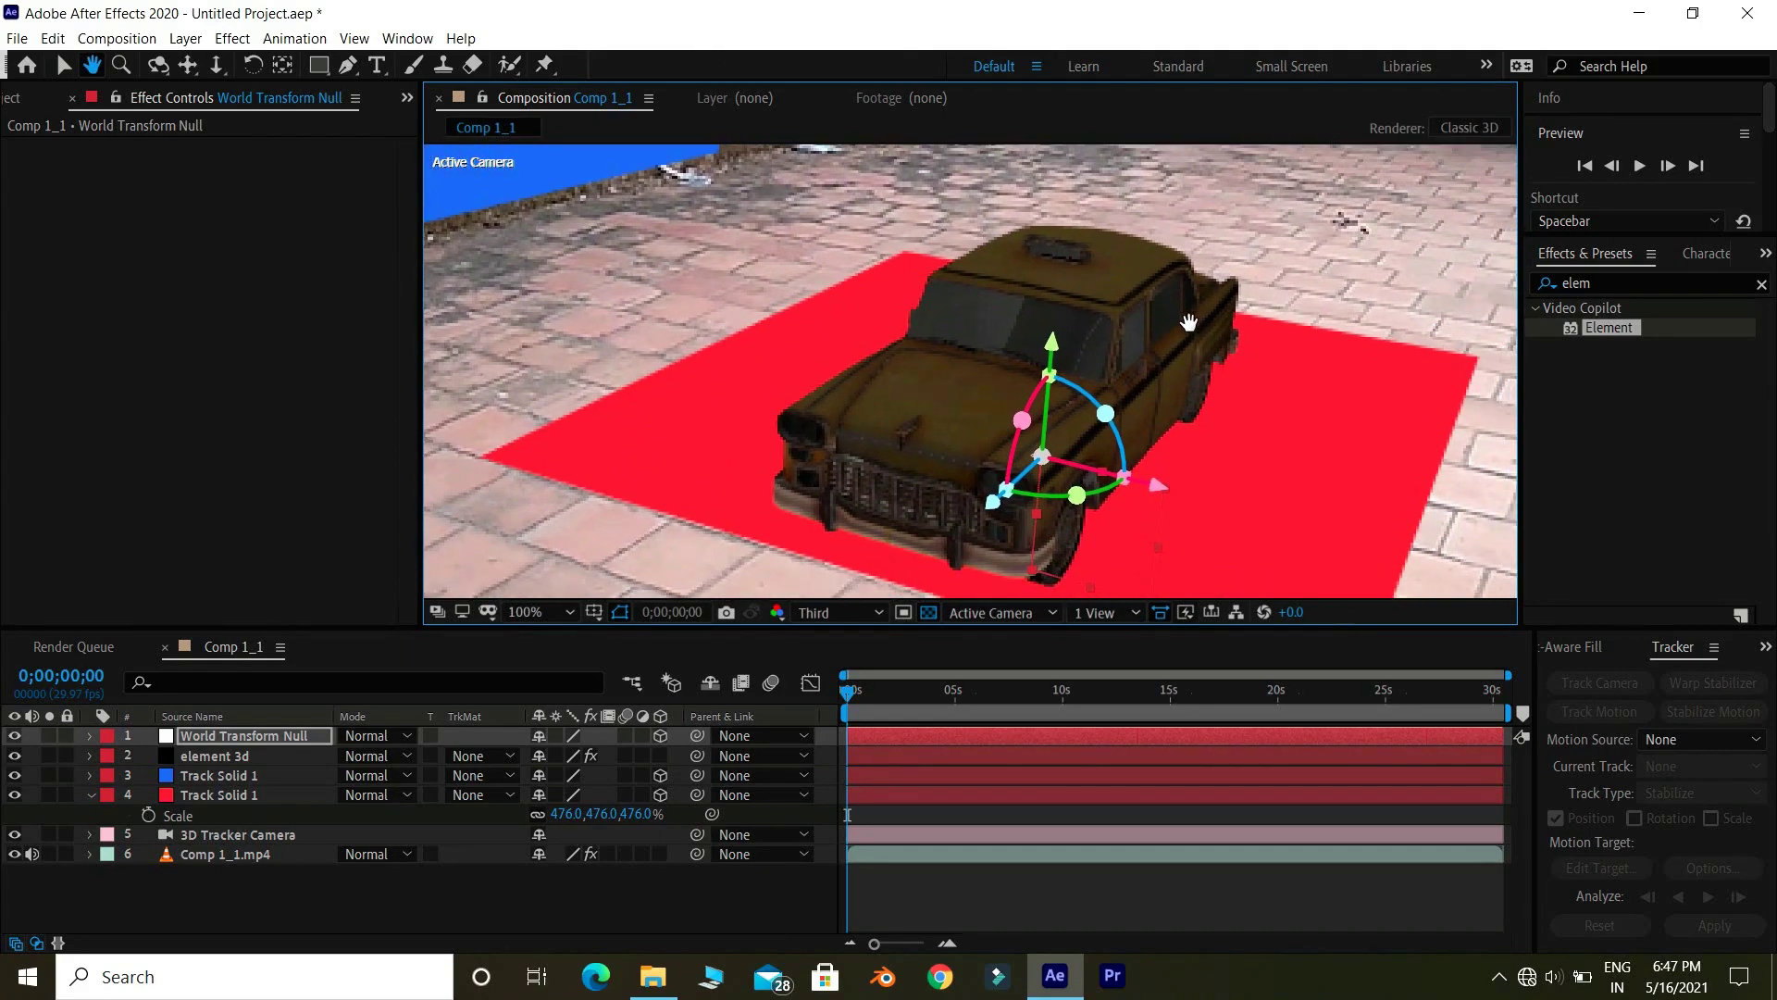
scroll(1186, 318, "down", 1)
- Set the World Transform Null's scale to 190%
key("s")
mouse_move(566, 754)
left_mouse_down()
mouse_move(666, 755)
mouse_move(644, 754)
left_mouse_up()
left_click_drag(1027, 365, 1425, 363)
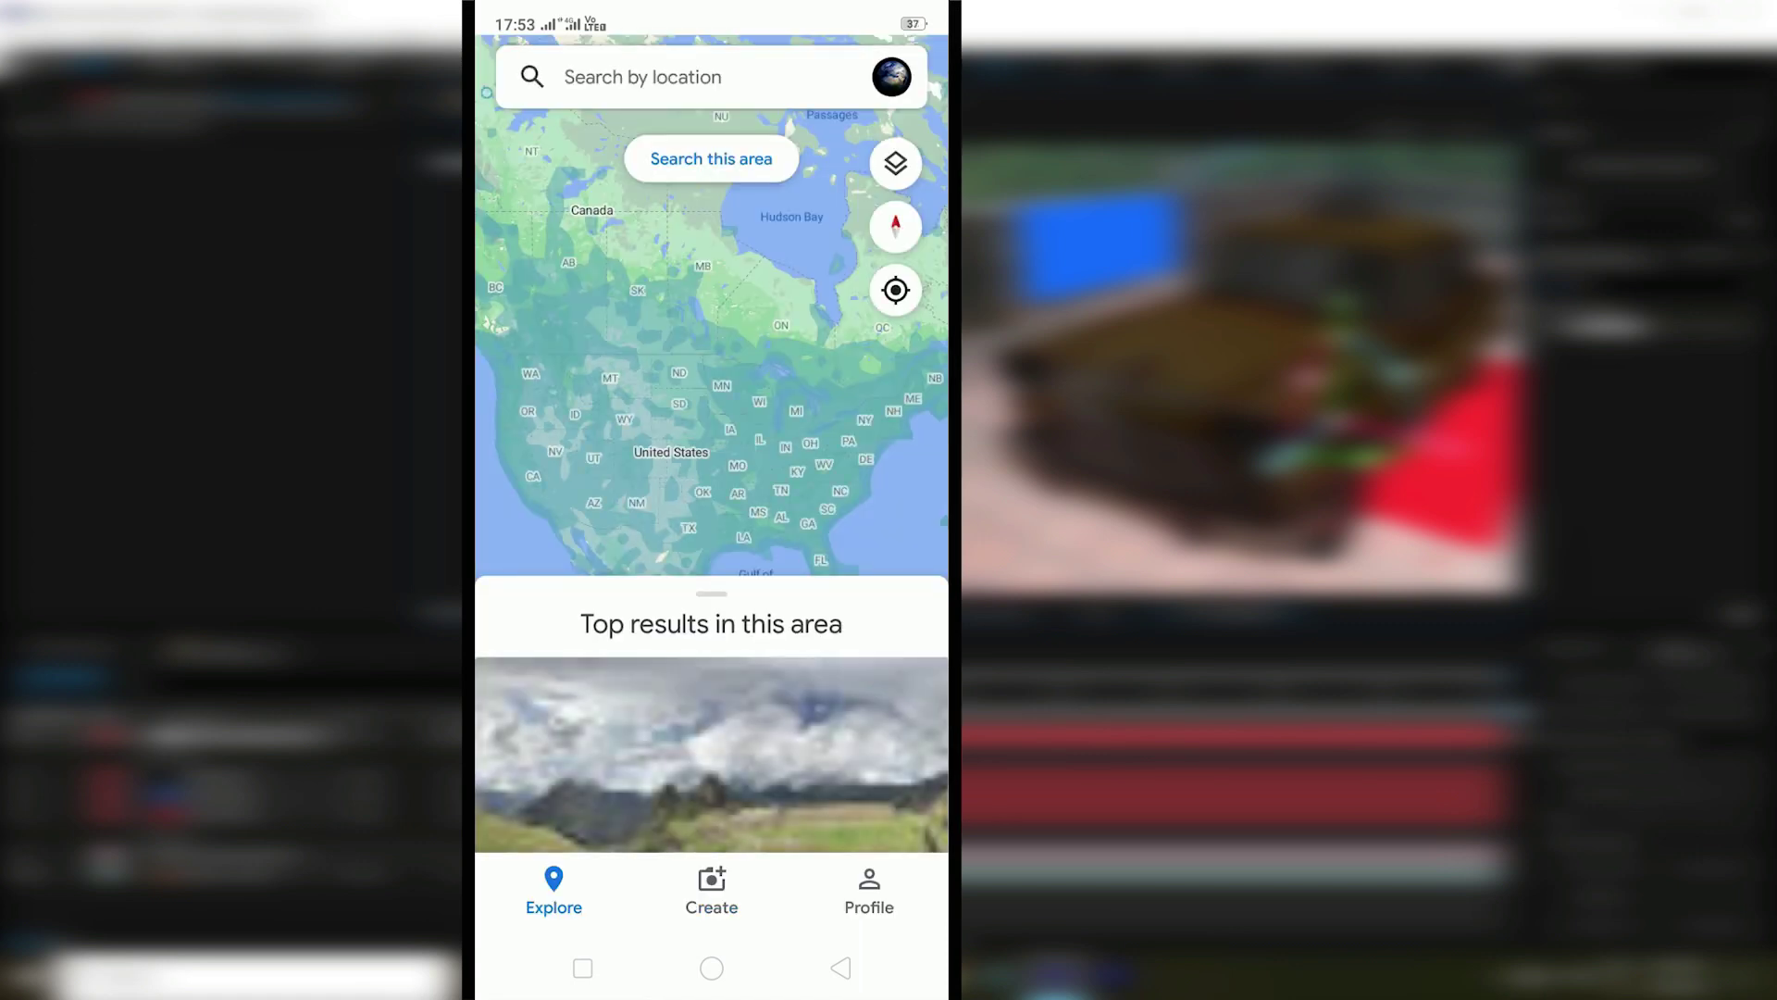
- Shoot a new Photo Sphere of the rooftop terrace from Street View's Create page and save it
left_click(711, 891)
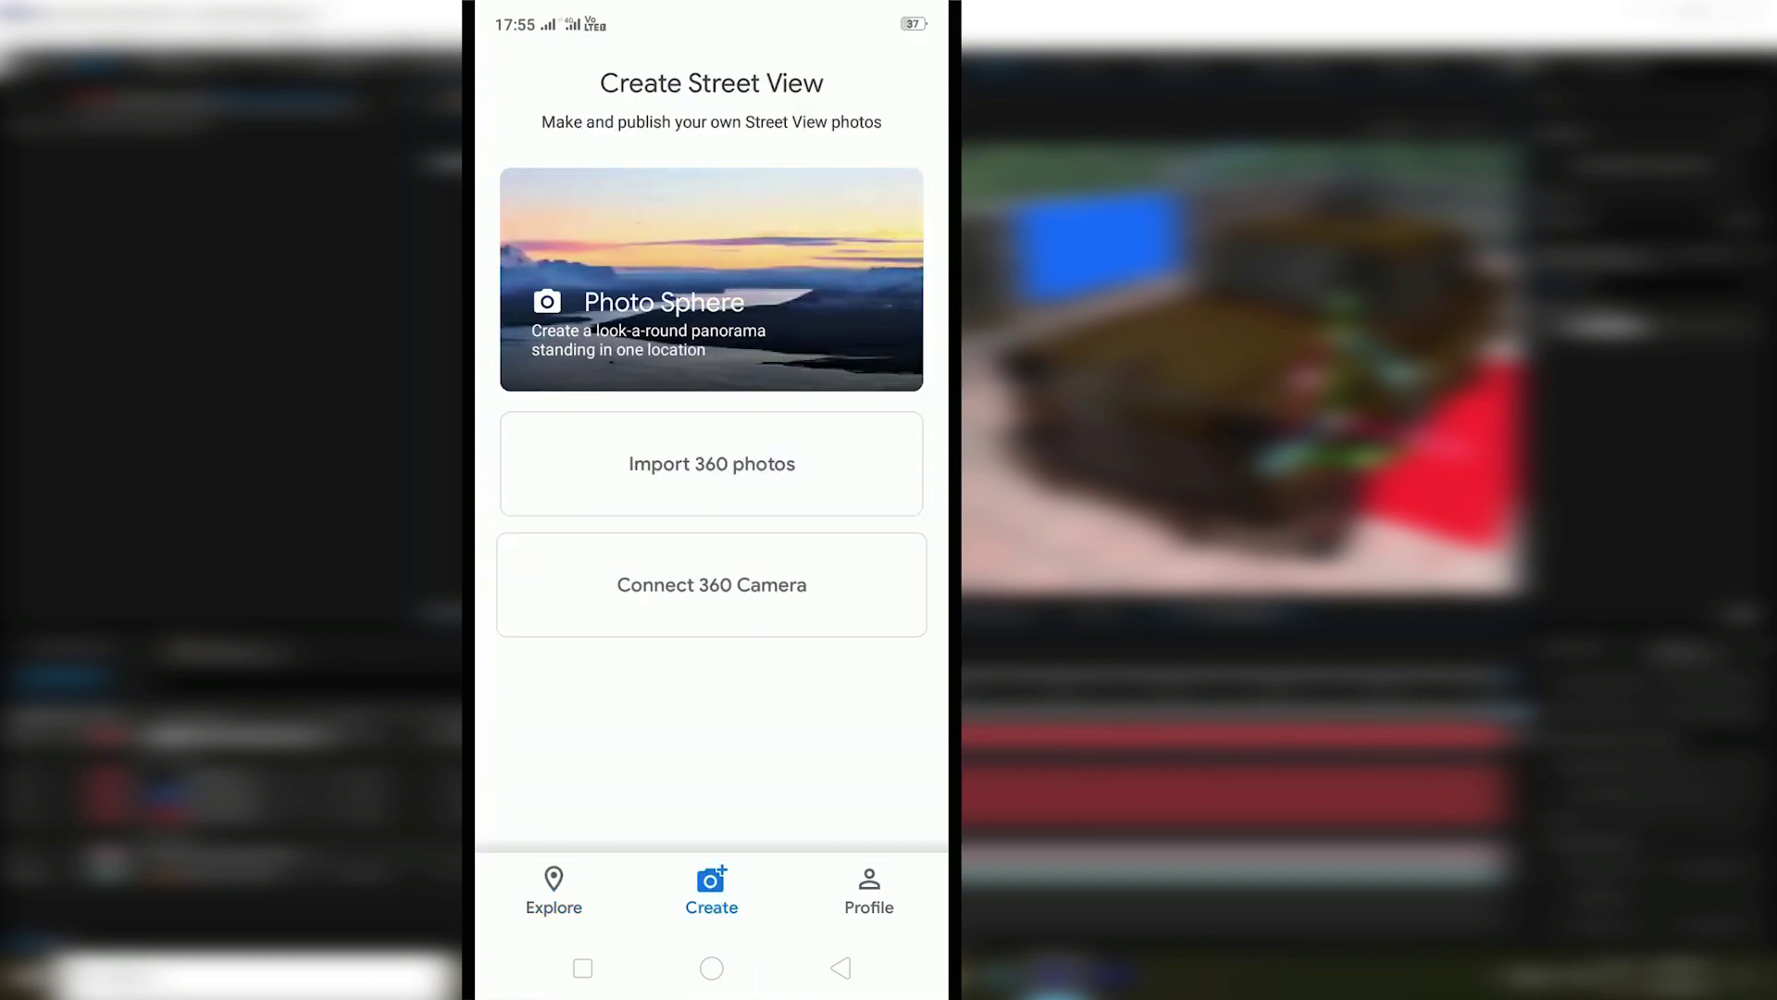
left_click(711, 277)
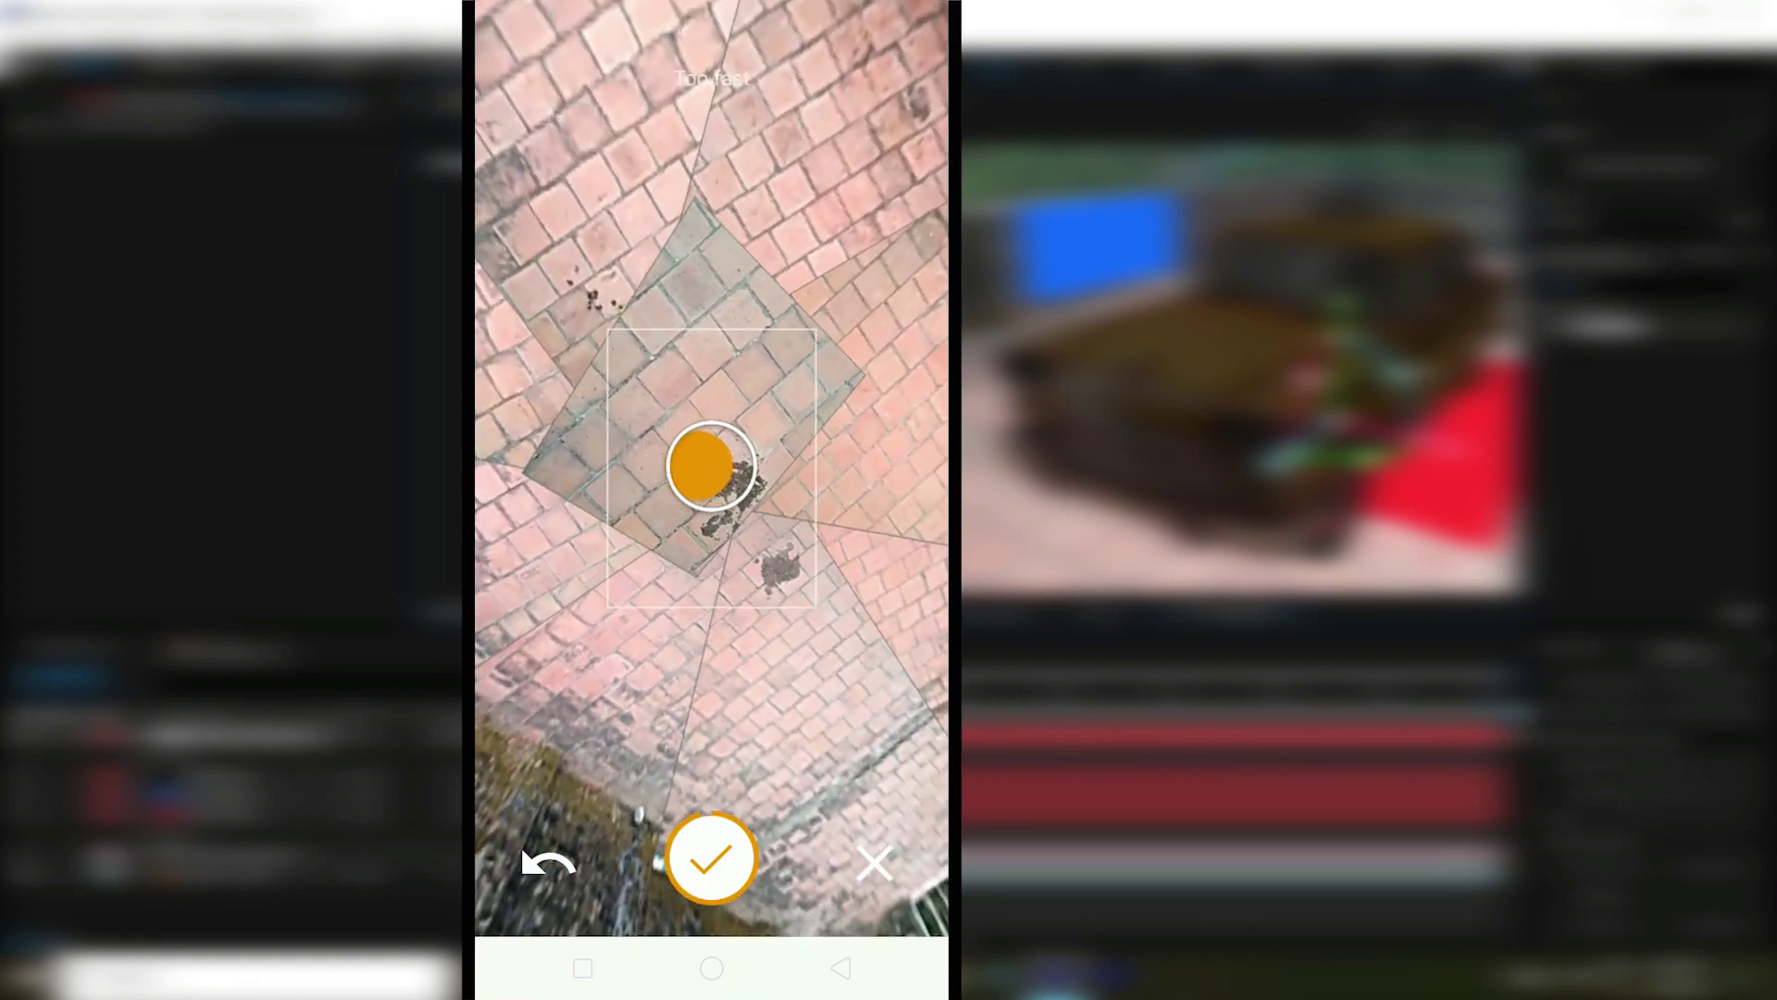
left_click(710, 859)
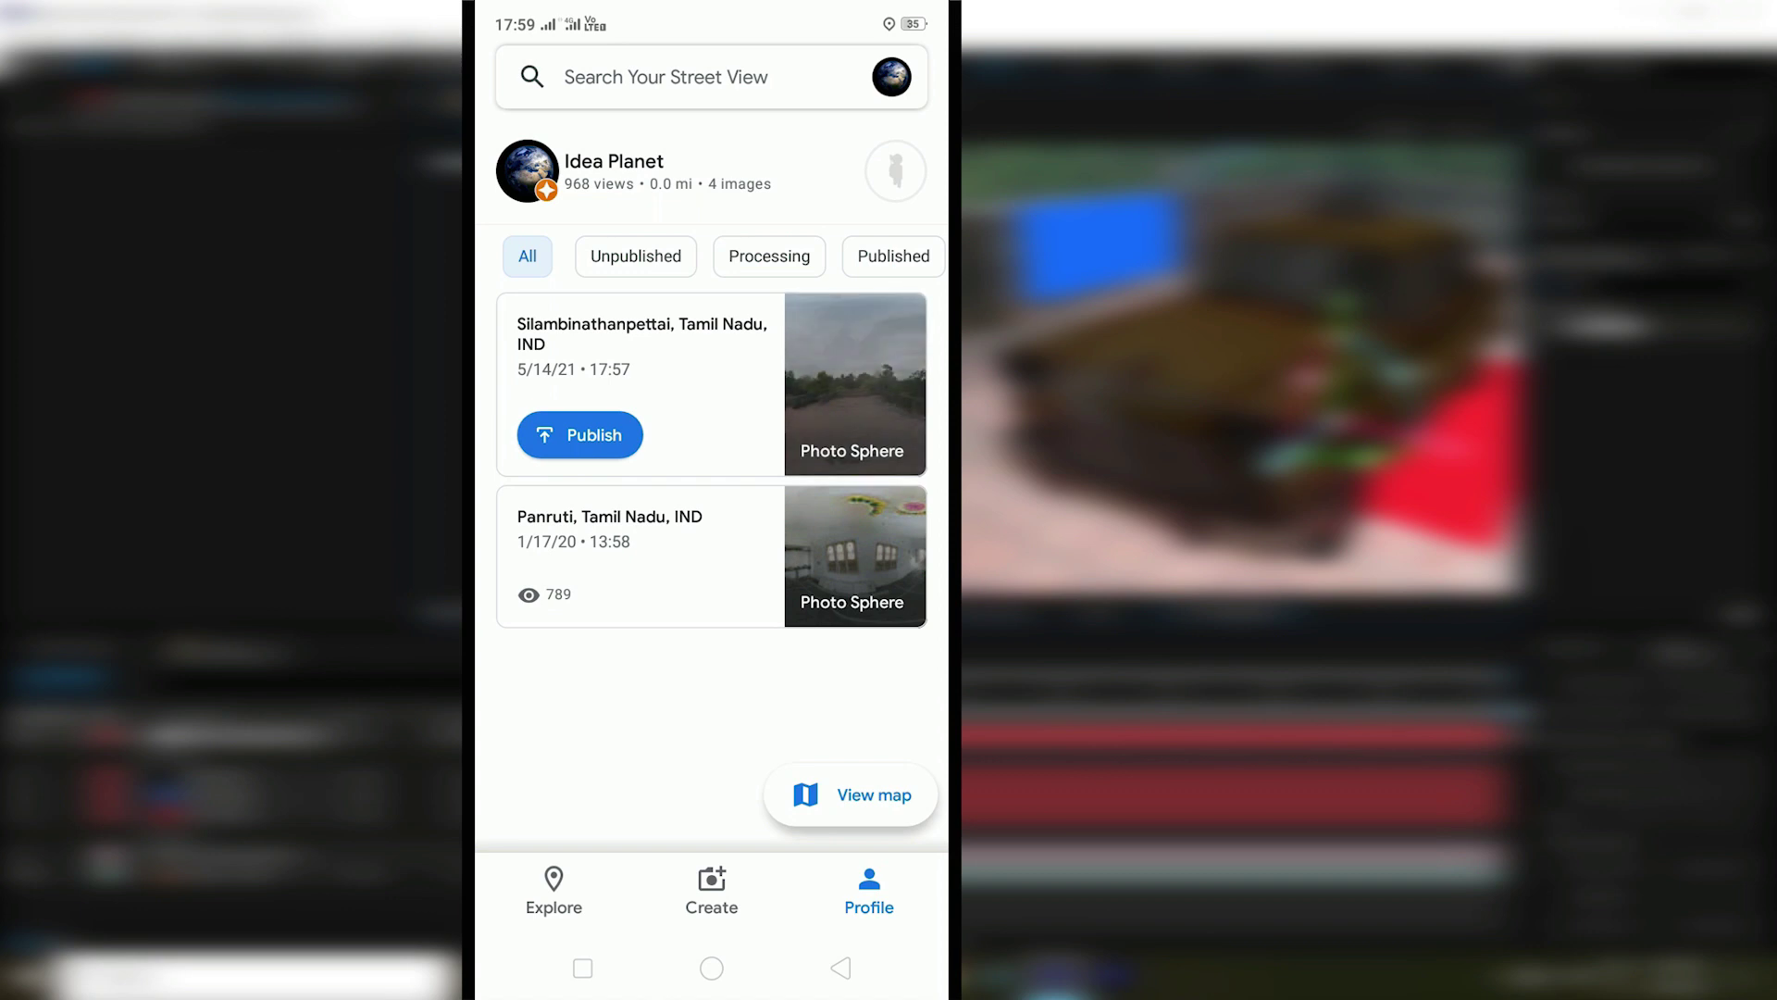
- Open the new 5/14/21 rooftop photo sphere and look around the terrace corners
left_click(691, 379)
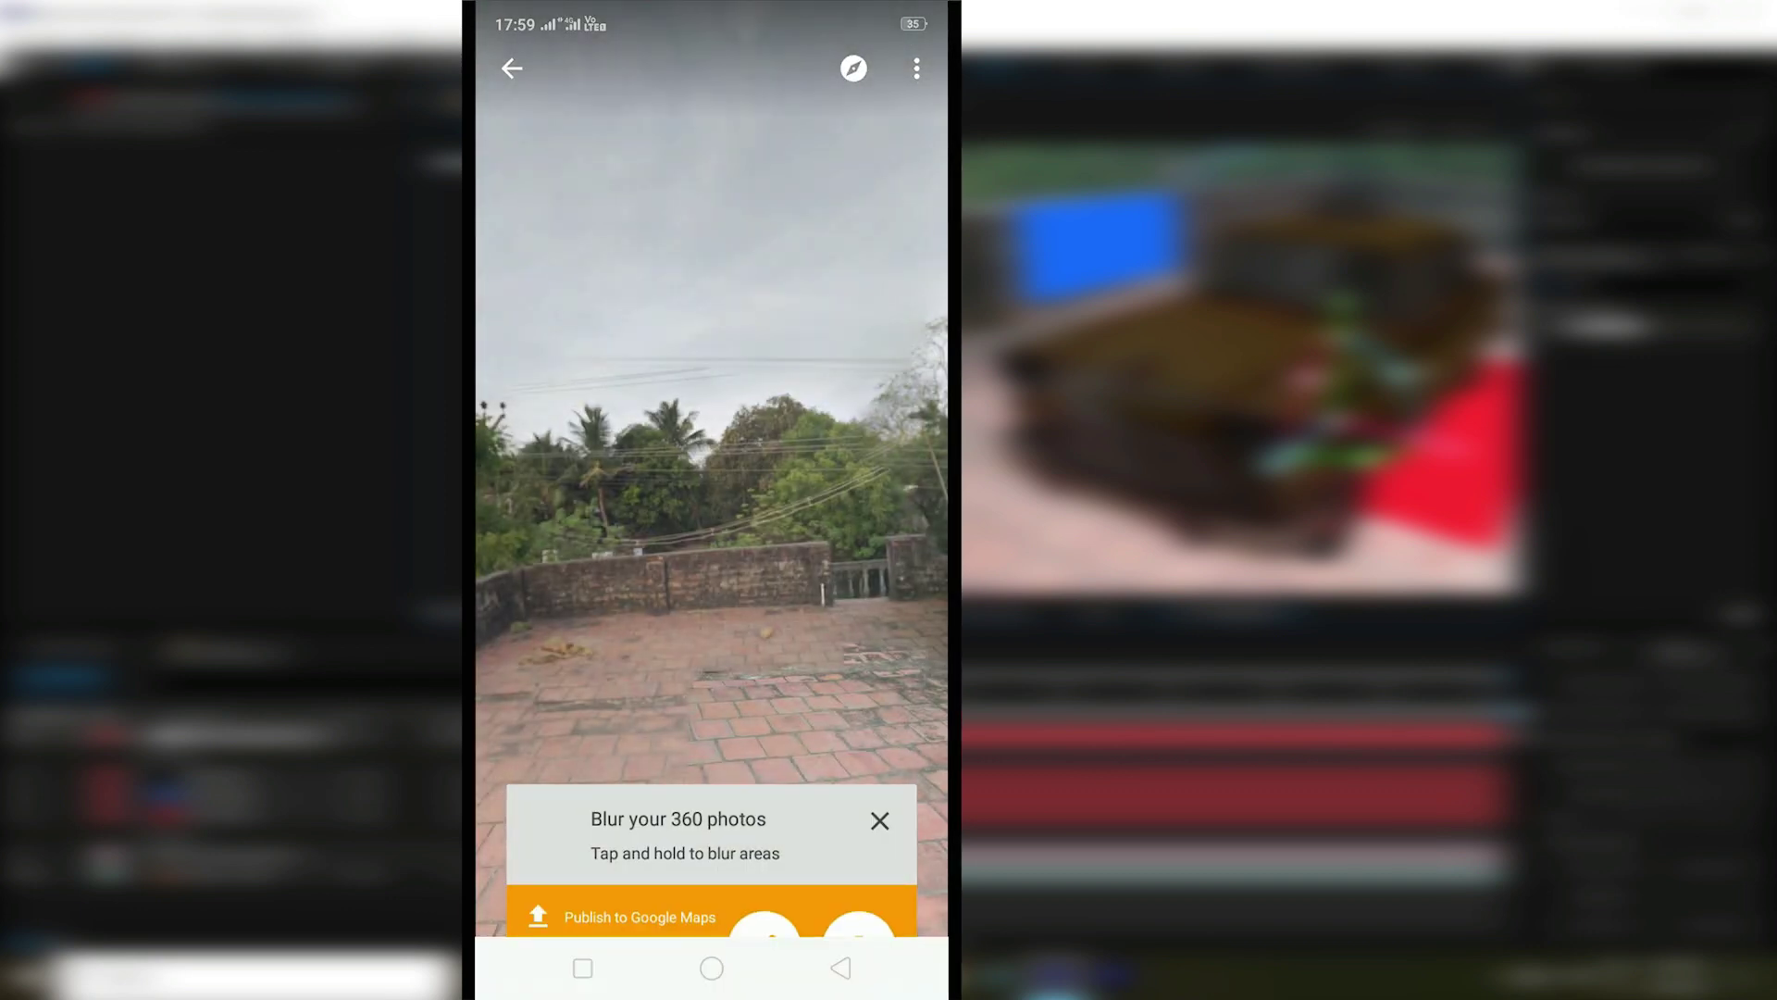
mouse_move(636, 649)
left_mouse_down()
mouse_move(805, 575)
mouse_move(765, 575)
left_mouse_up()
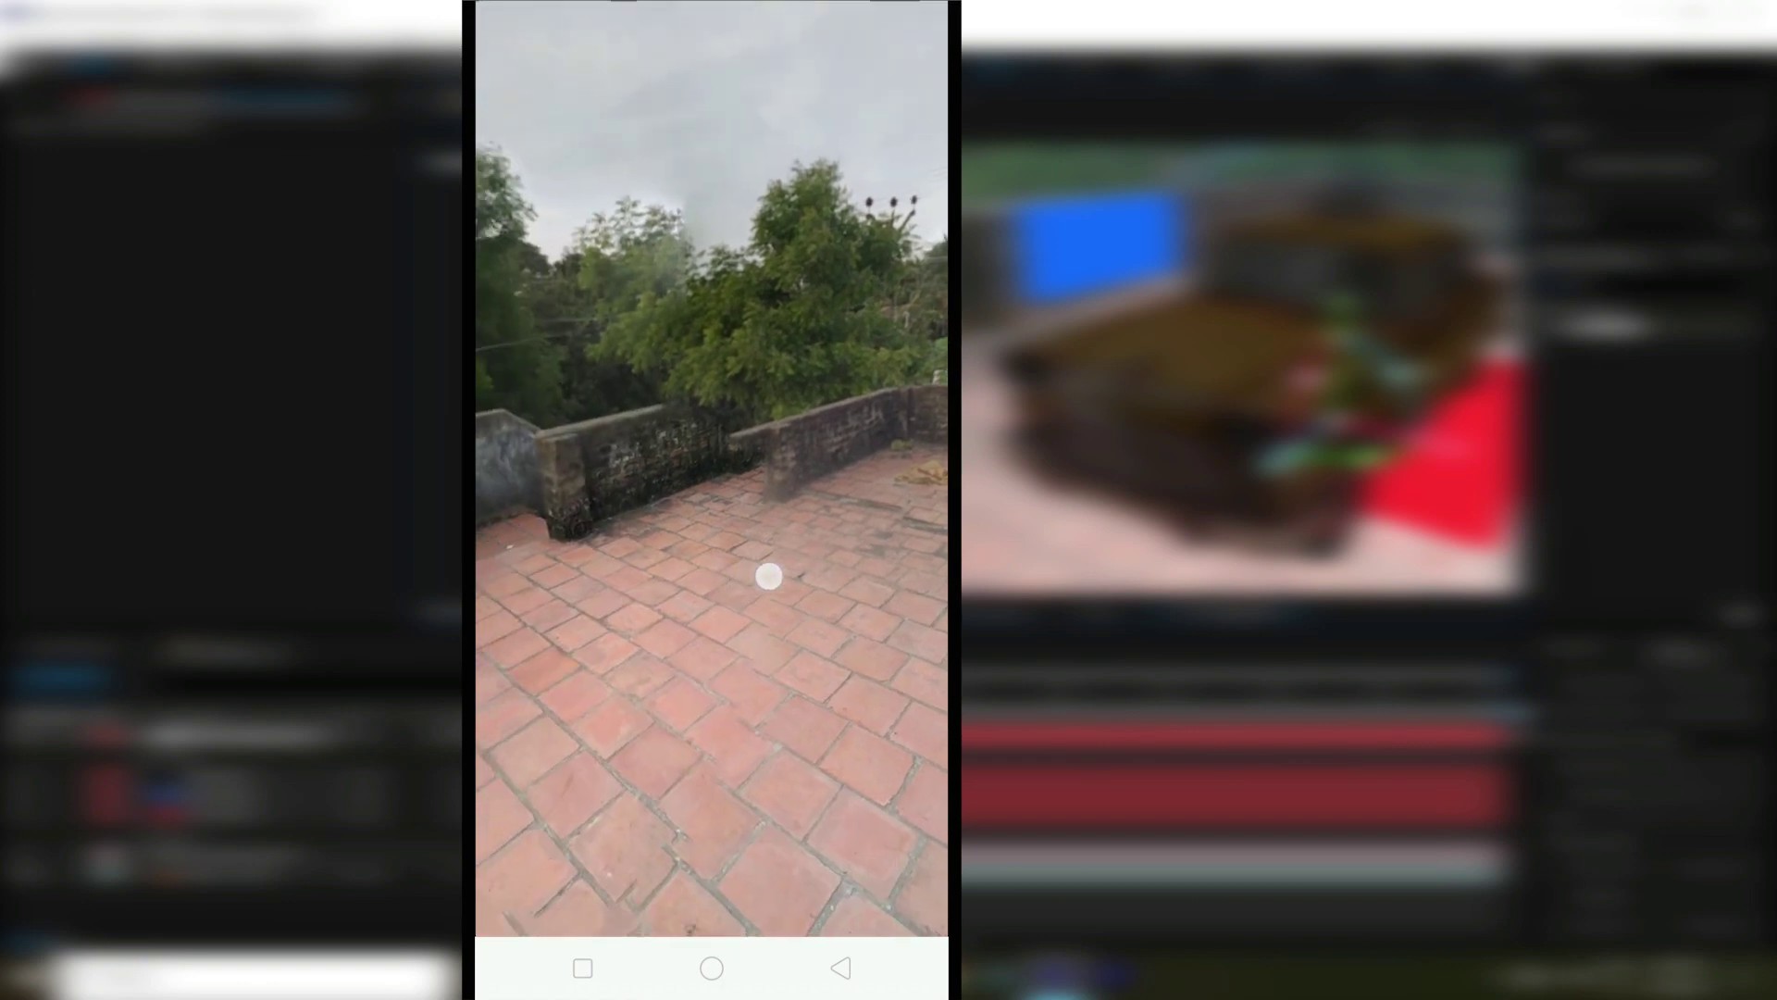
mouse_move(845, 623)
left_mouse_down()
mouse_move(671, 615)
mouse_move(850, 642)
mouse_move(655, 580)
mouse_move(920, 707)
mouse_move(674, 587)
mouse_move(931, 457)
mouse_move(754, 574)
mouse_move(670, 571)
mouse_move(857, 609)
mouse_move(905, 642)
left_mouse_up()
left_click(841, 967)
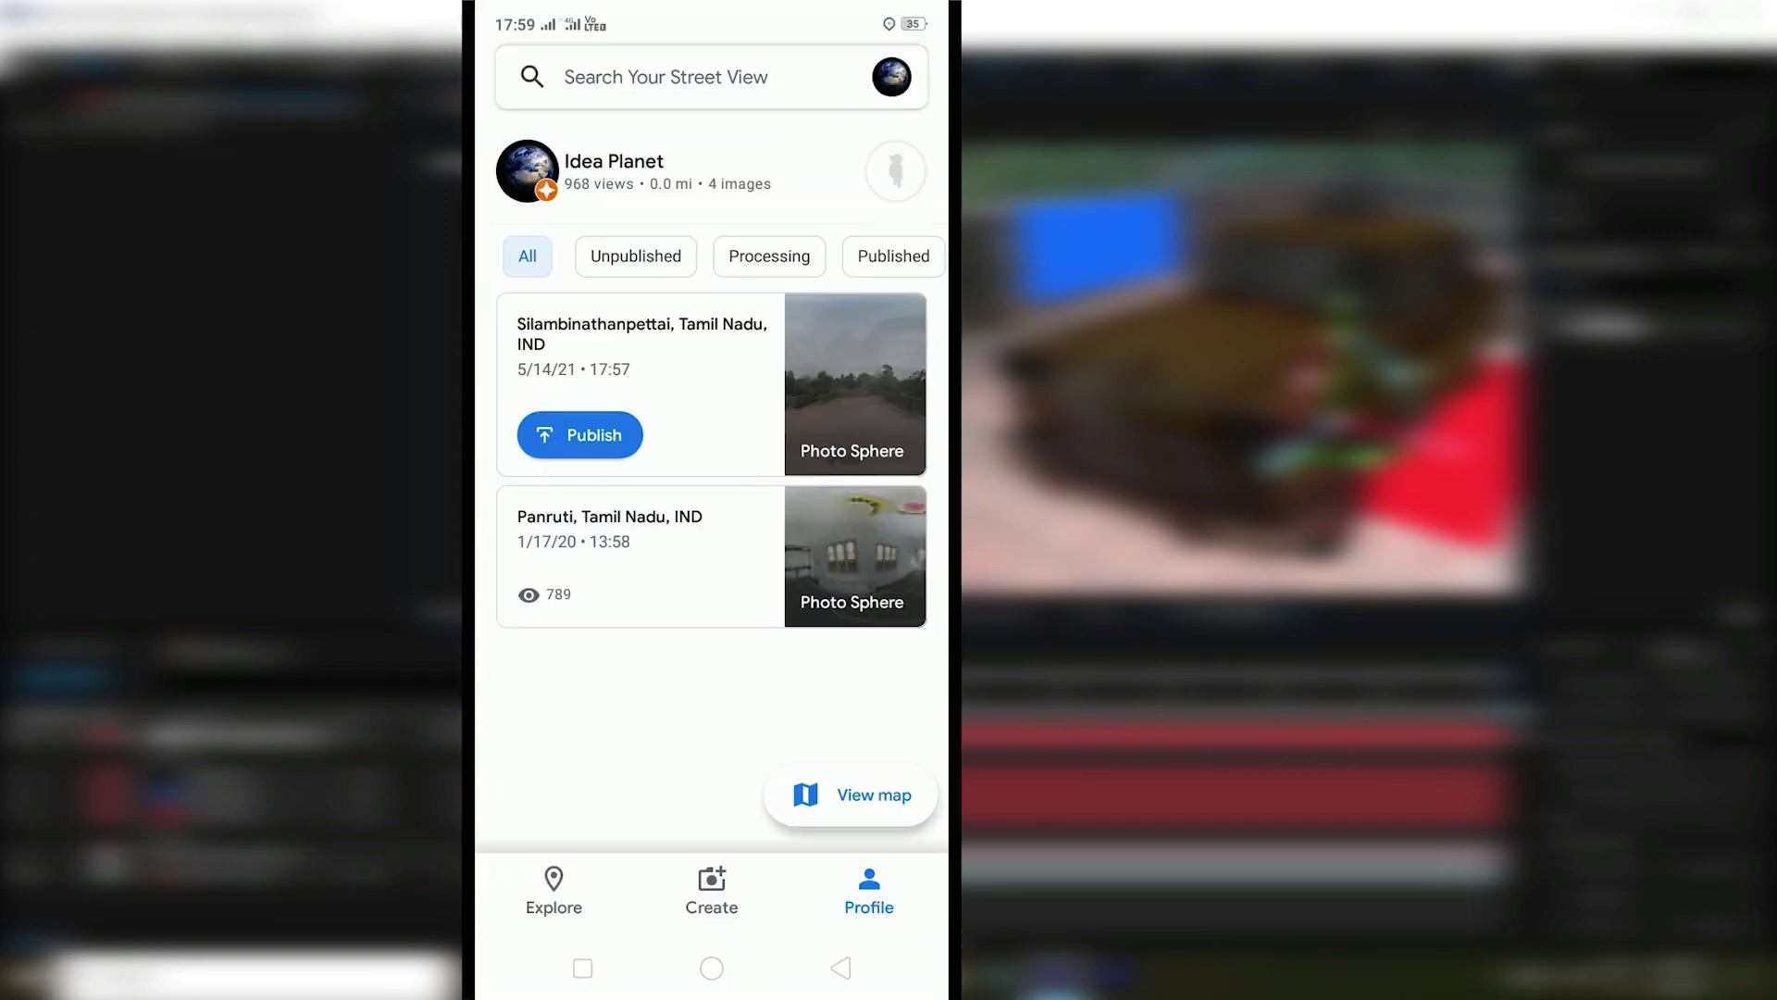
- Publish the photo sphere to Google Maps, then open the file manager app
left_click(604, 437)
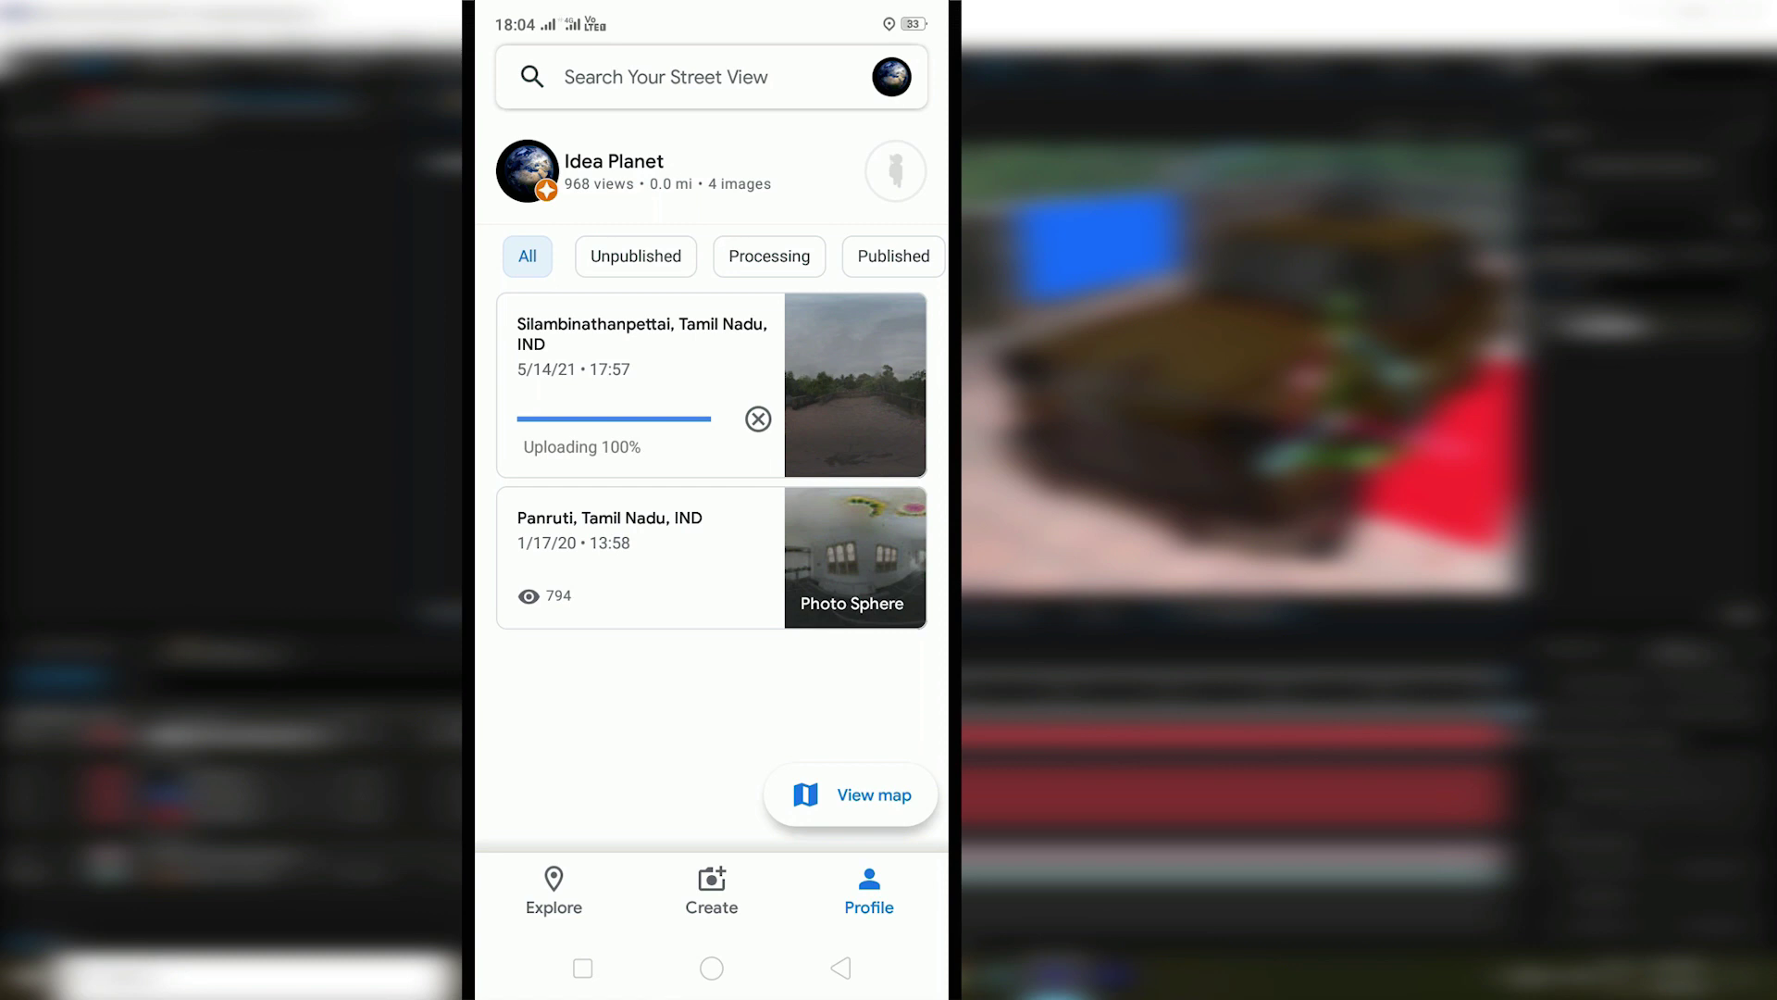
left_click(711, 968)
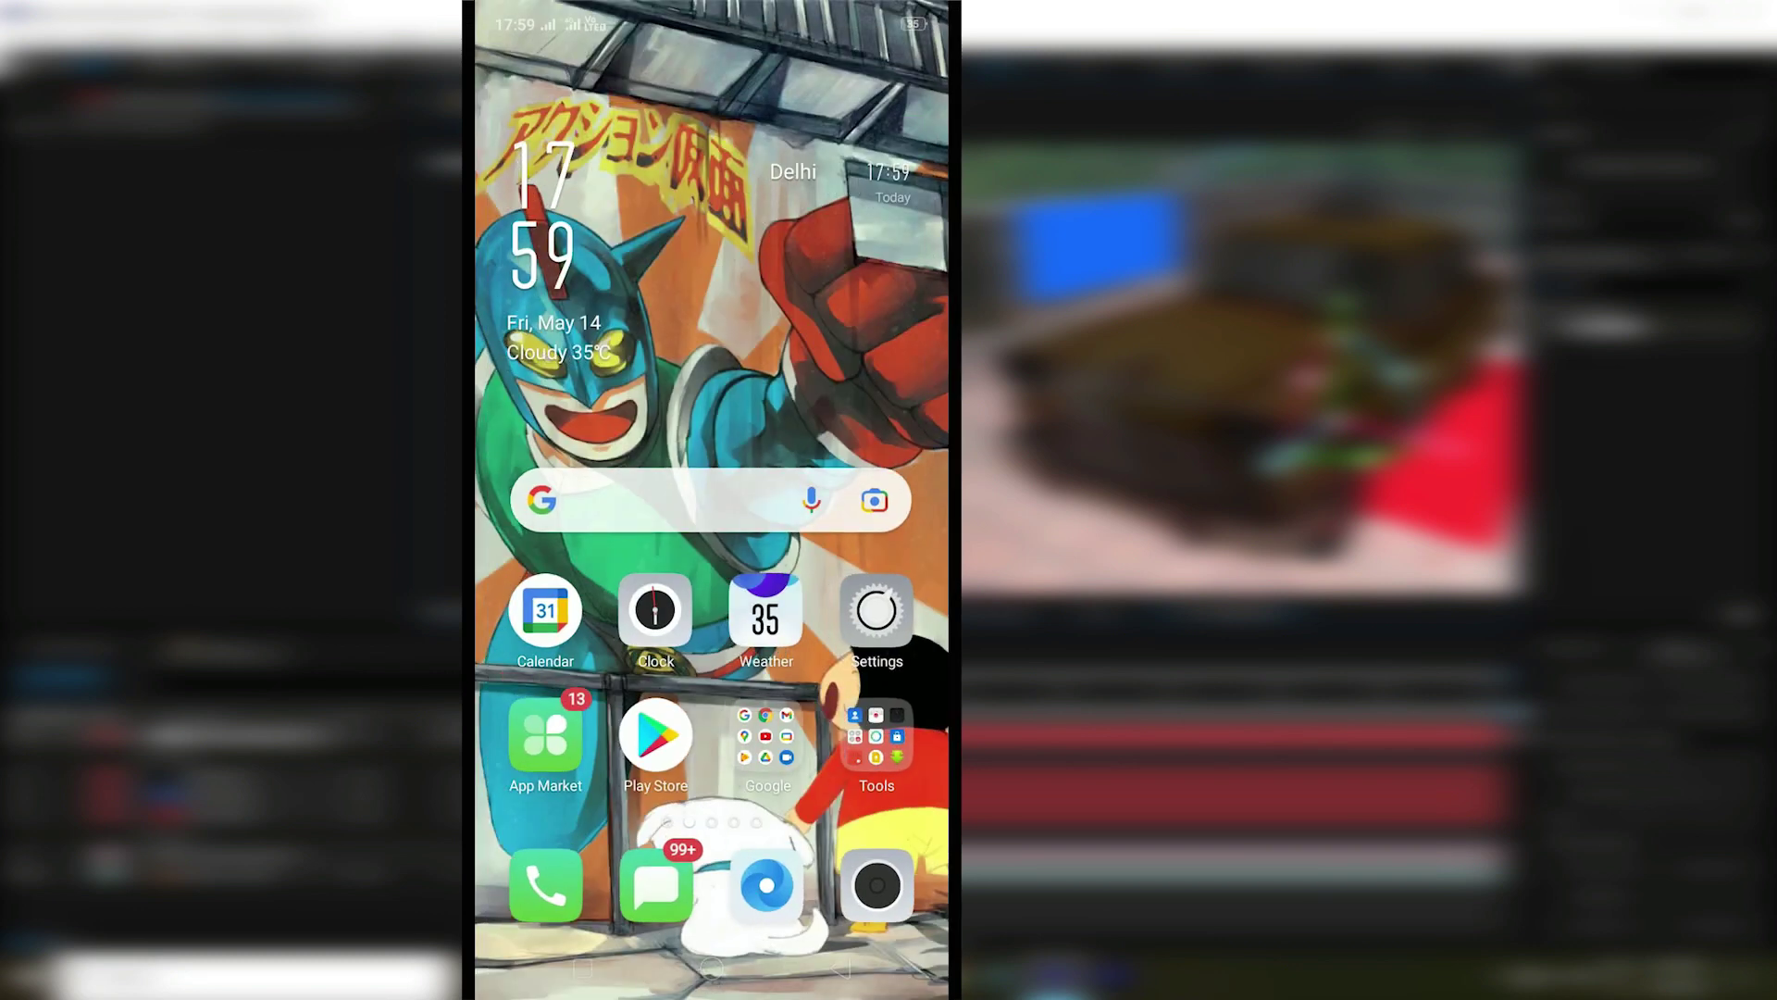
left_click_drag(833, 416, 555, 416)
left_click(766, 116)
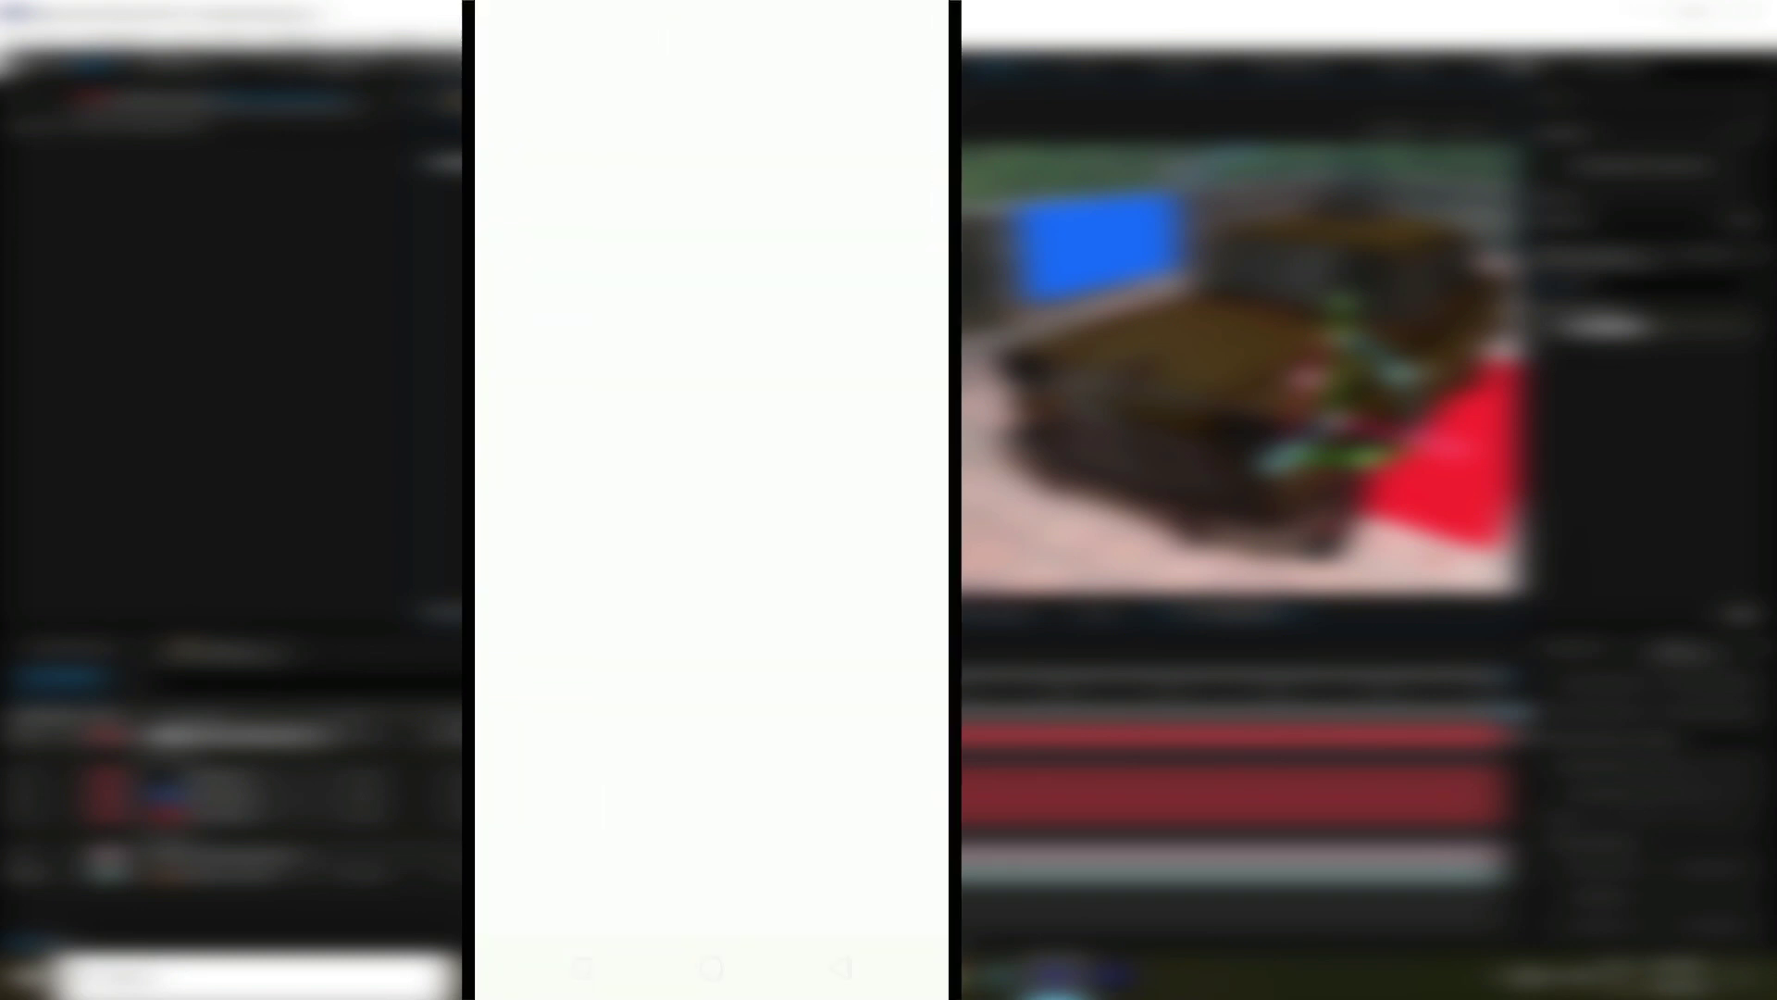
- View the rooftop panorama from Pictures > Rarely-used Albums > panoramas full-screen
left_click(576, 278)
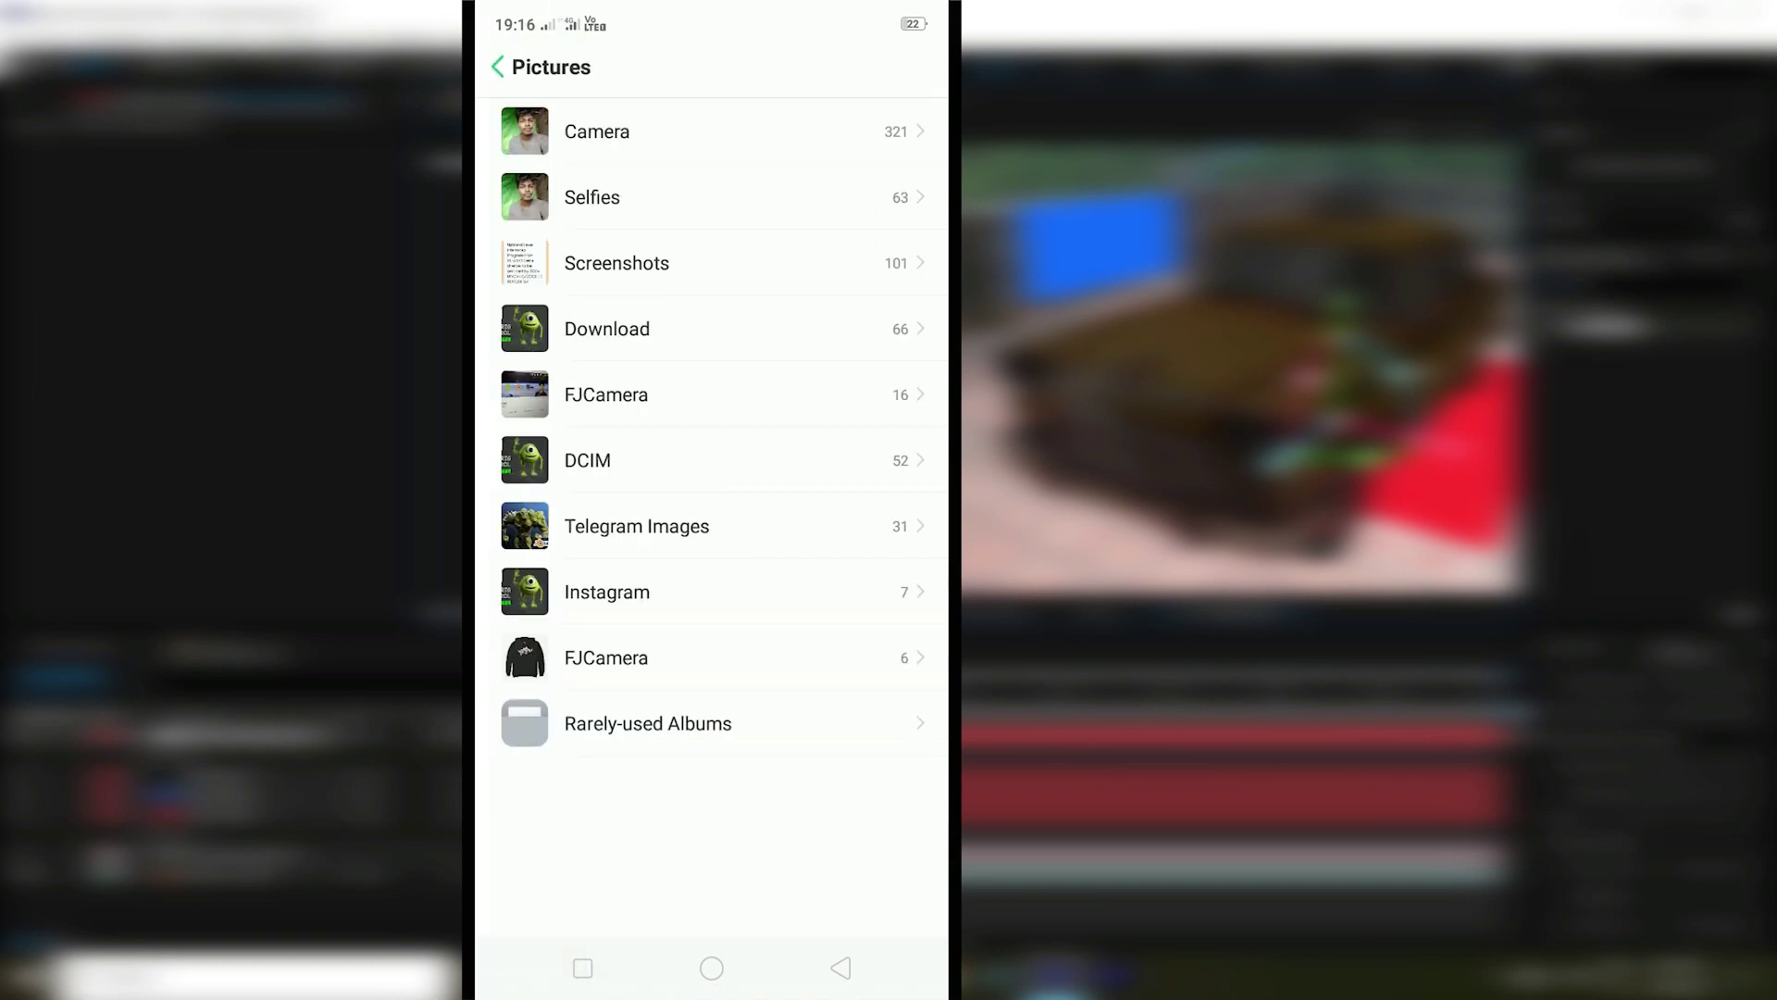
left_click(694, 724)
left_click(727, 123)
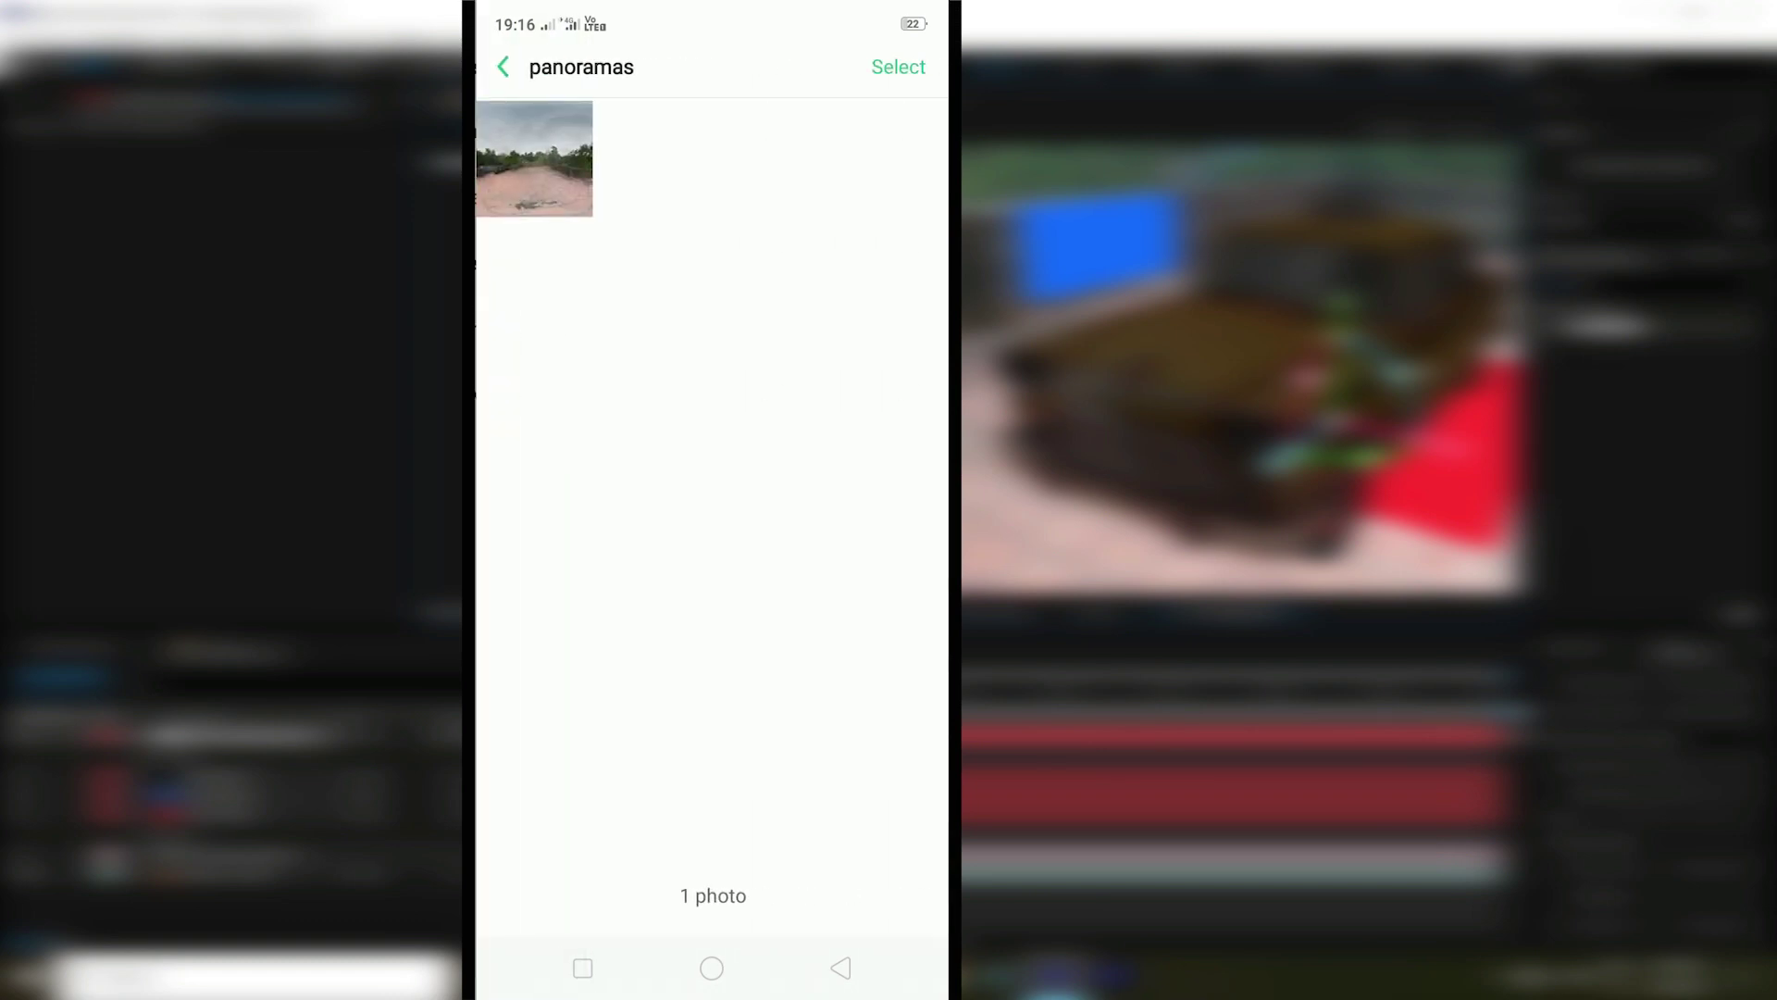
left_click(558, 182)
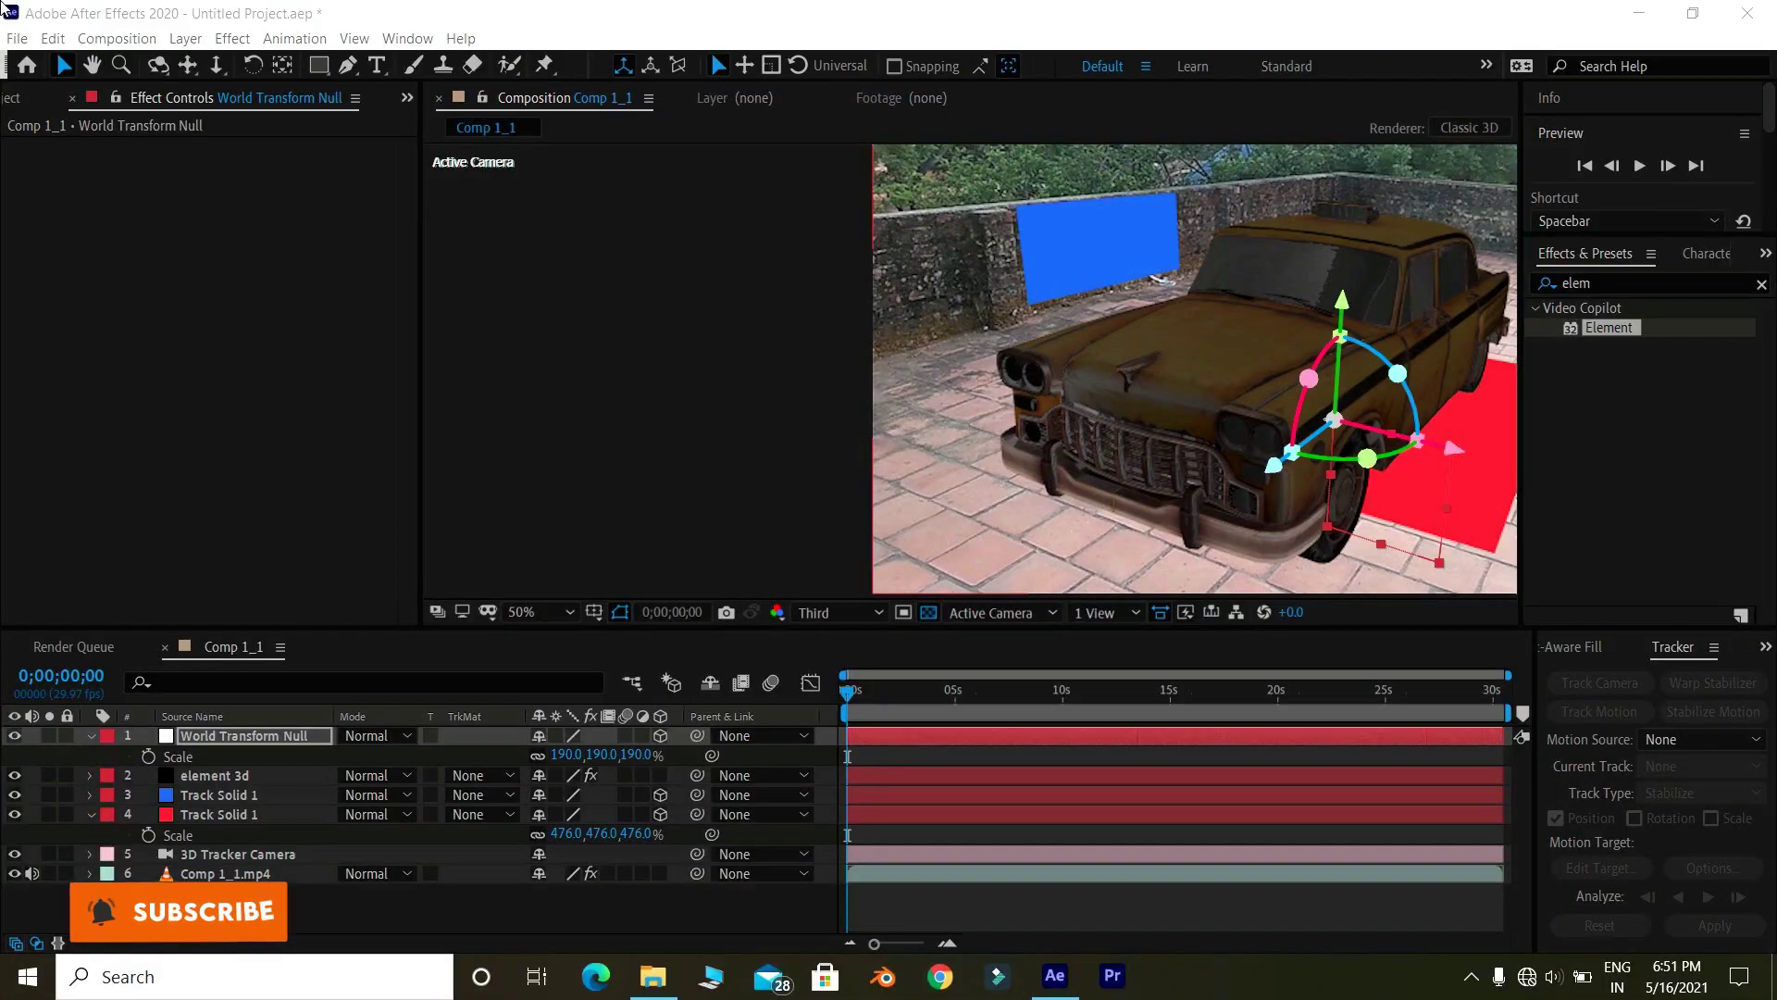
left_click_drag(1382, 385, 1090, 426)
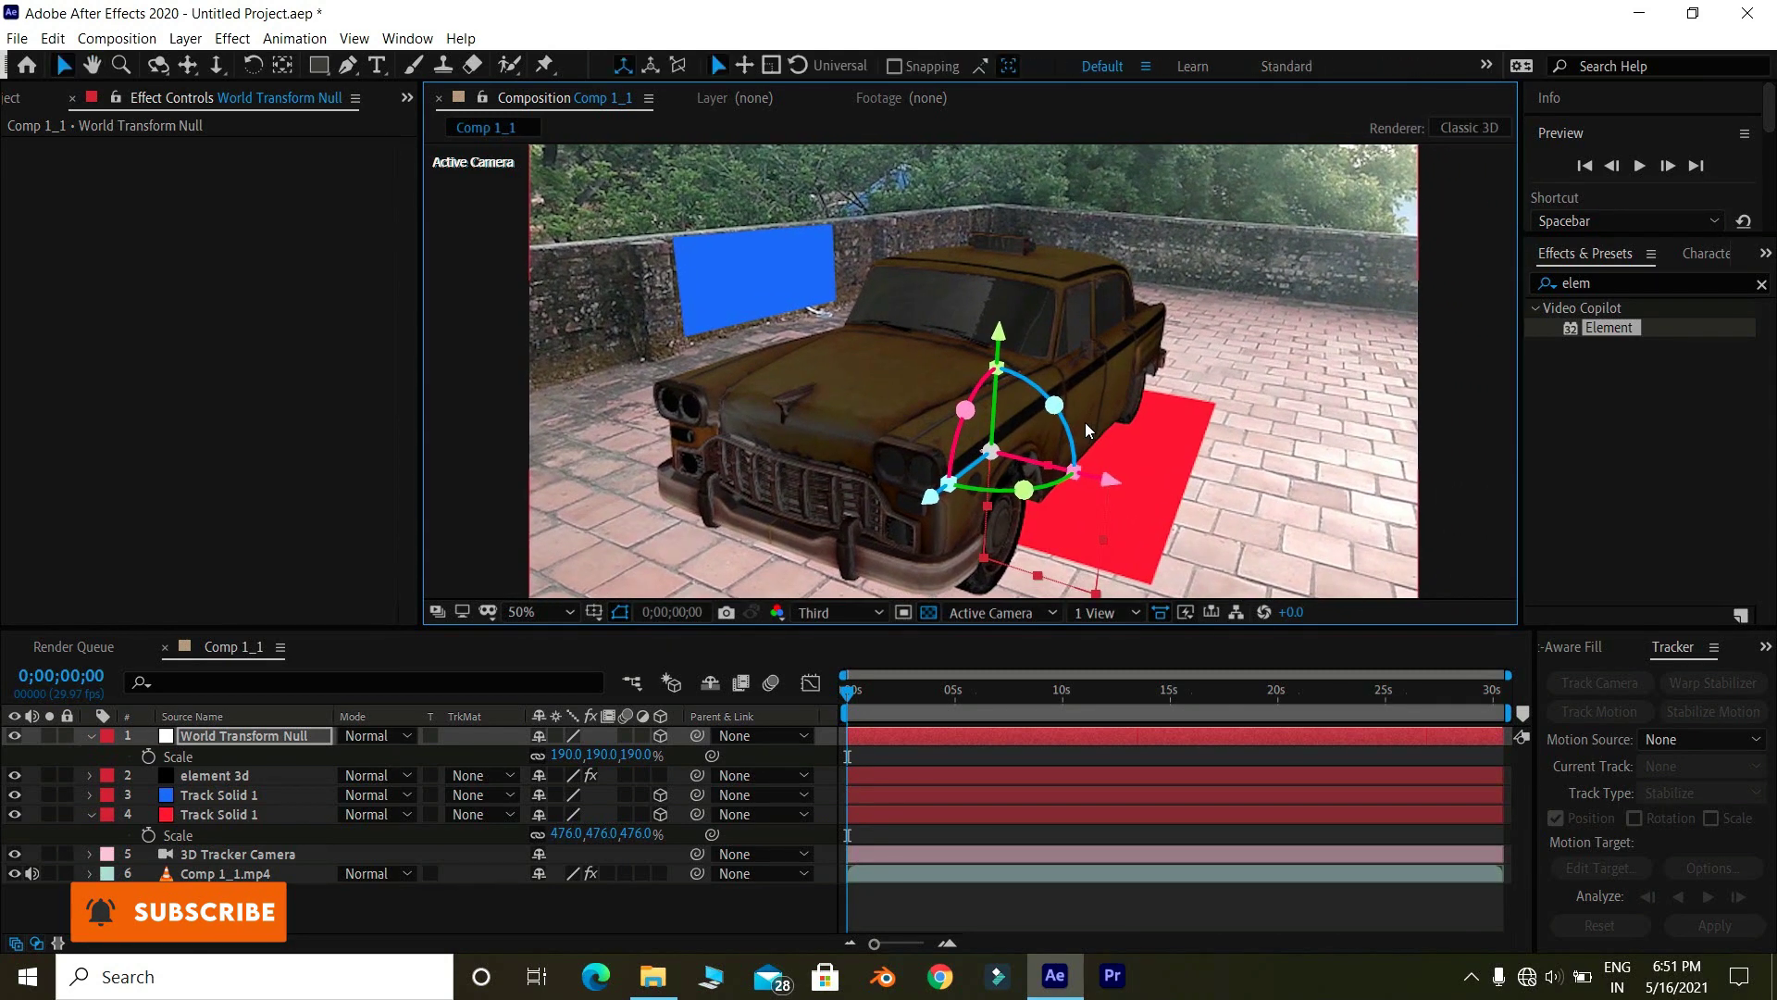
- Enable Environment in the element 3d layer's Scene Setup and bring up the Basic_2K_03.jpg texture settings
left_click(264, 774)
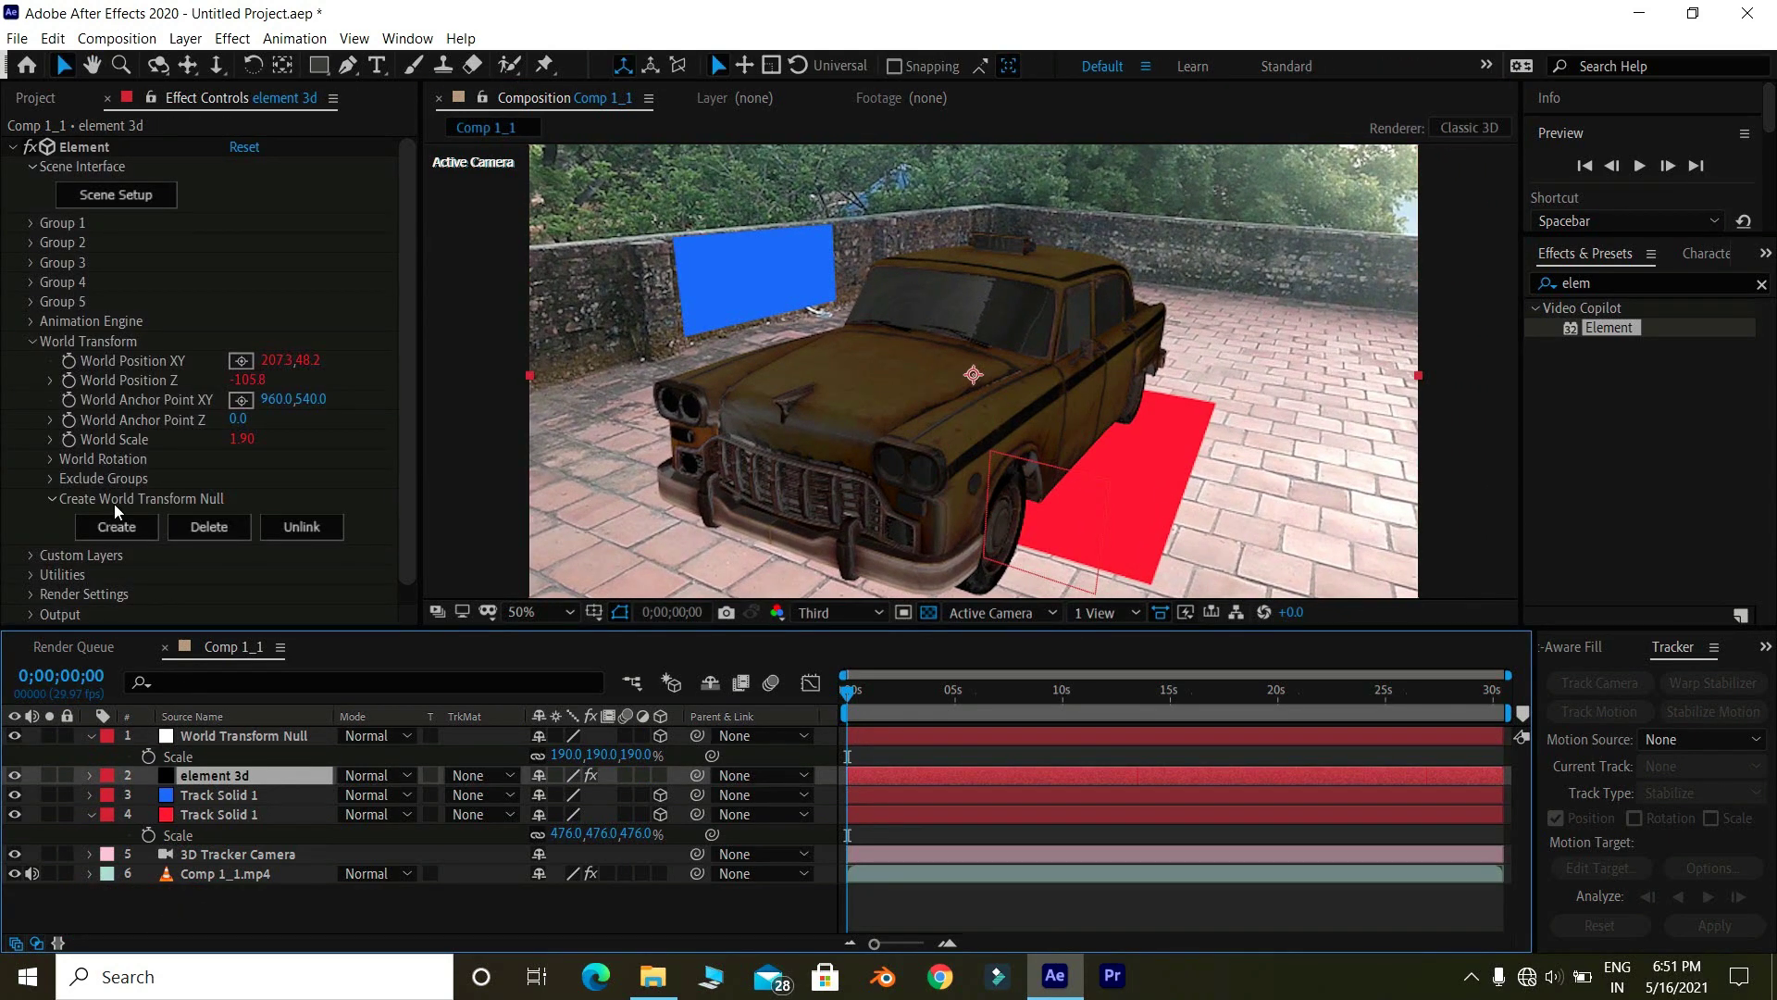
left_click(98, 202)
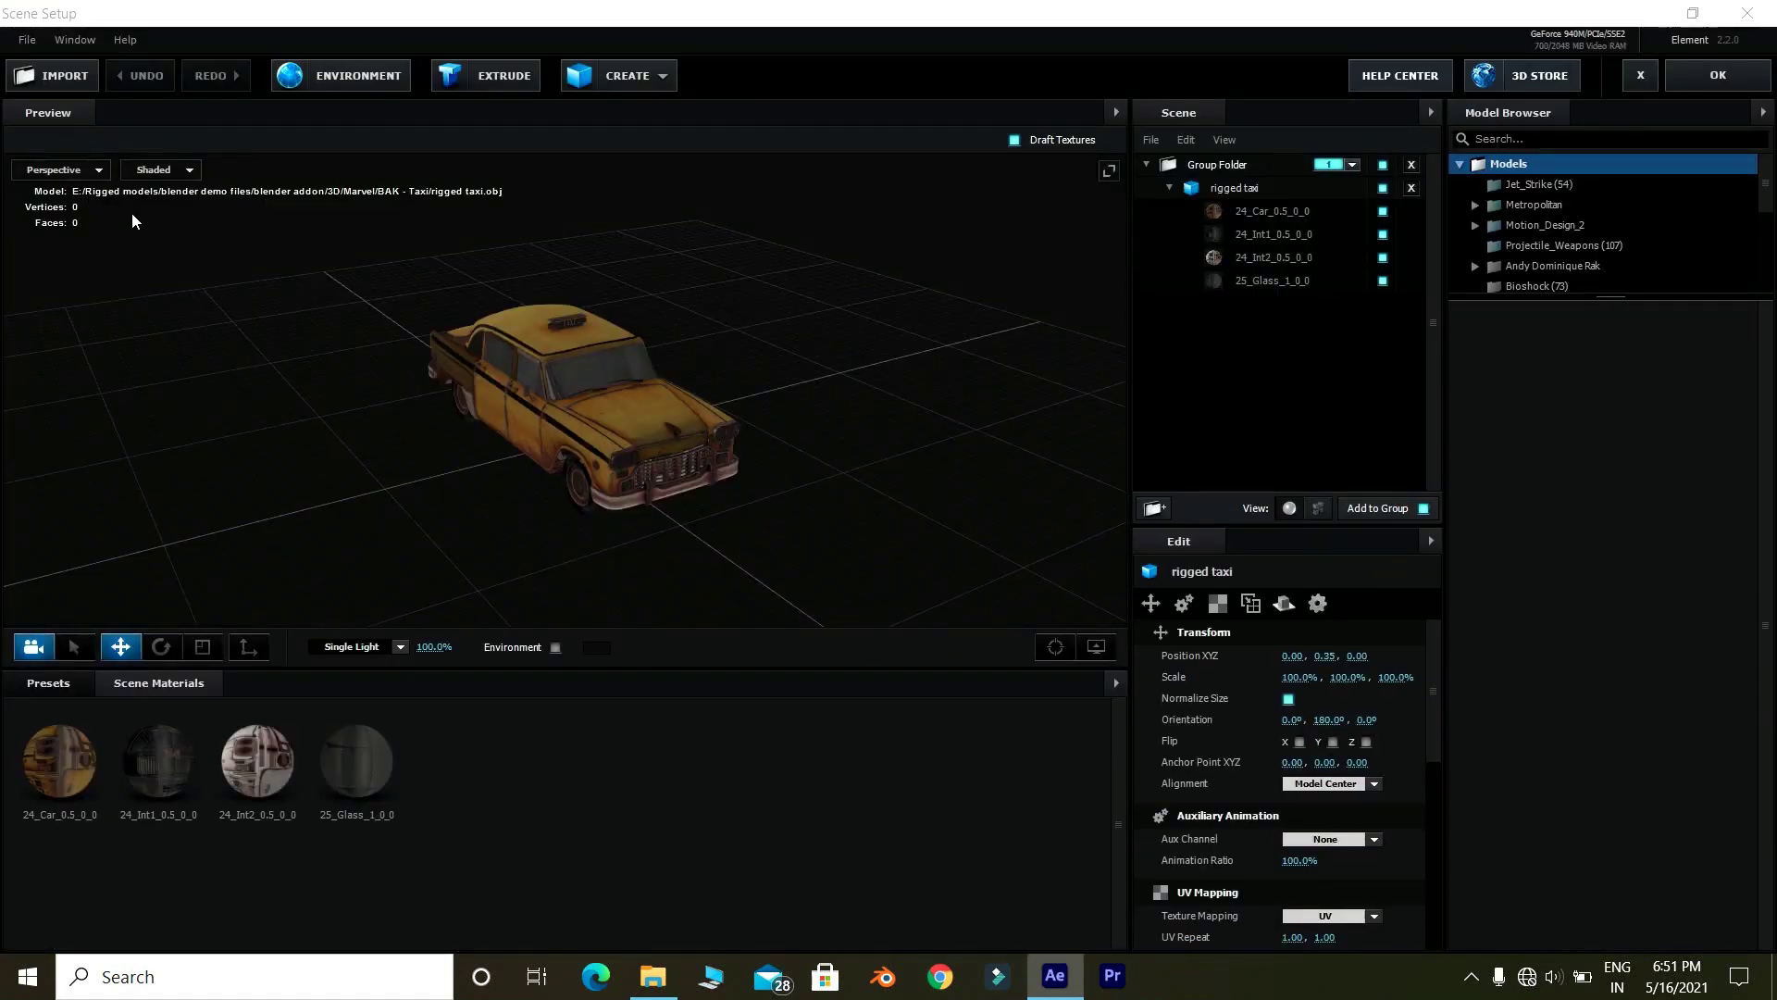
left_click(555, 647)
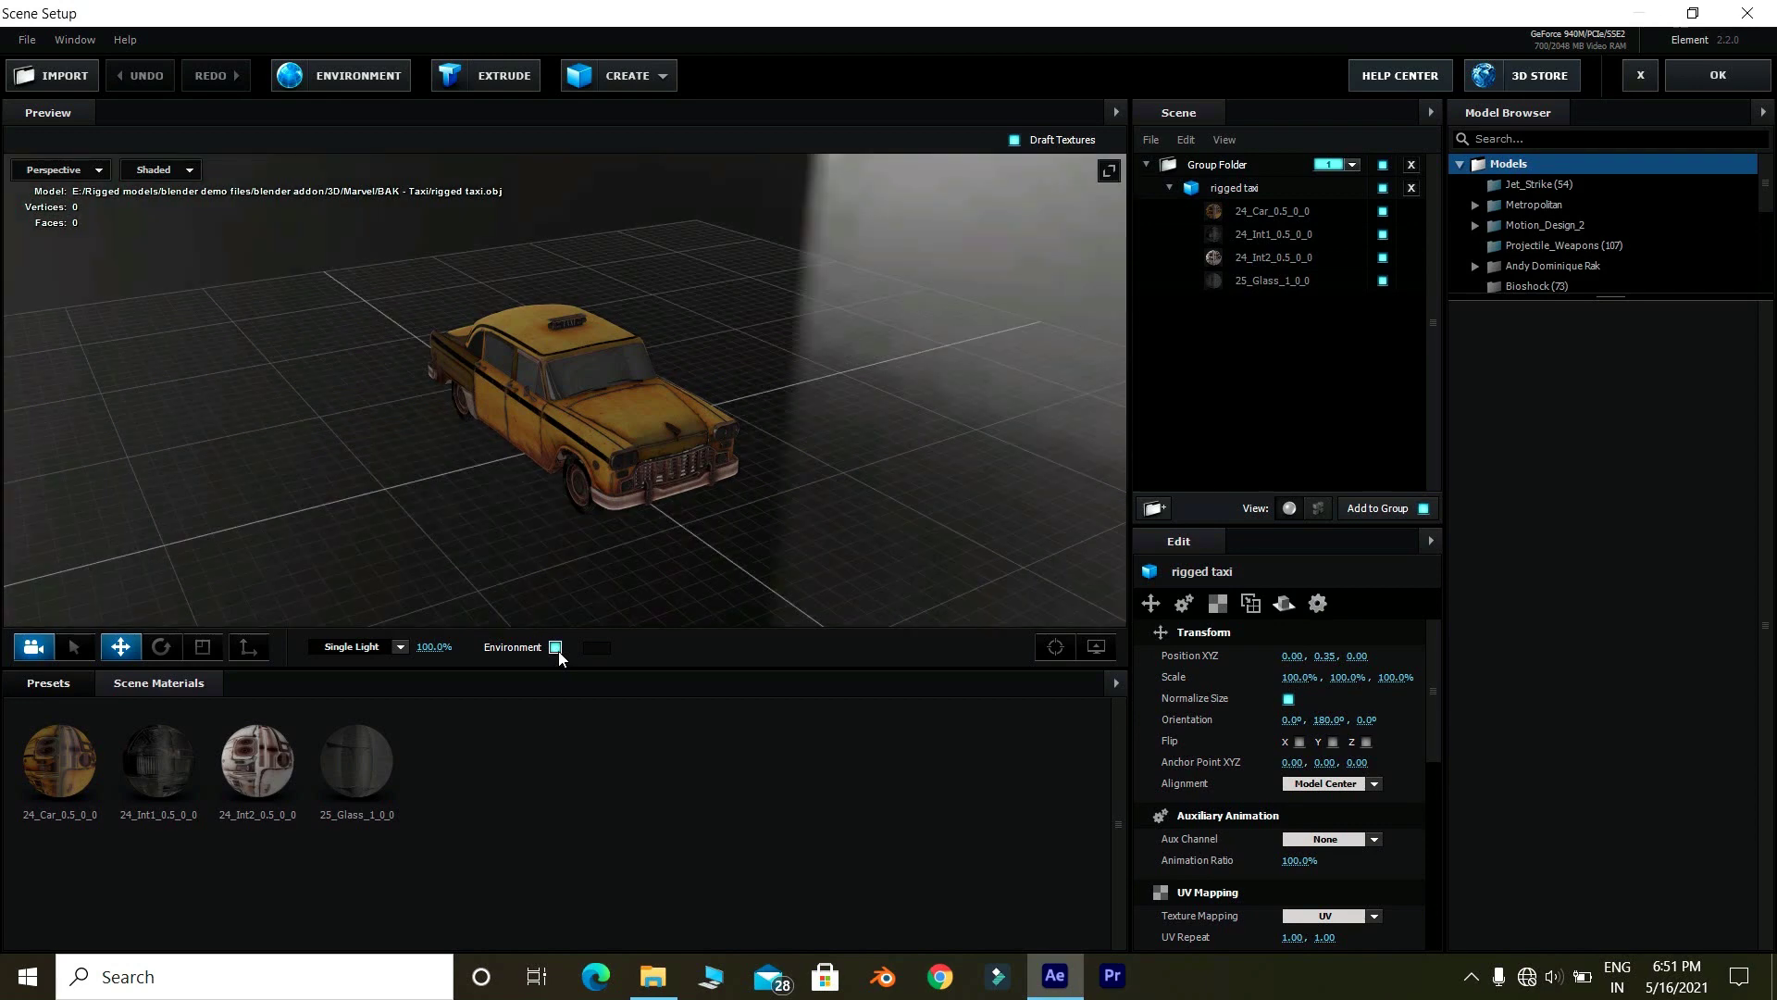
mouse_move(641, 537)
left_mouse_down()
mouse_move(635, 505)
mouse_move(622, 531)
left_mouse_up()
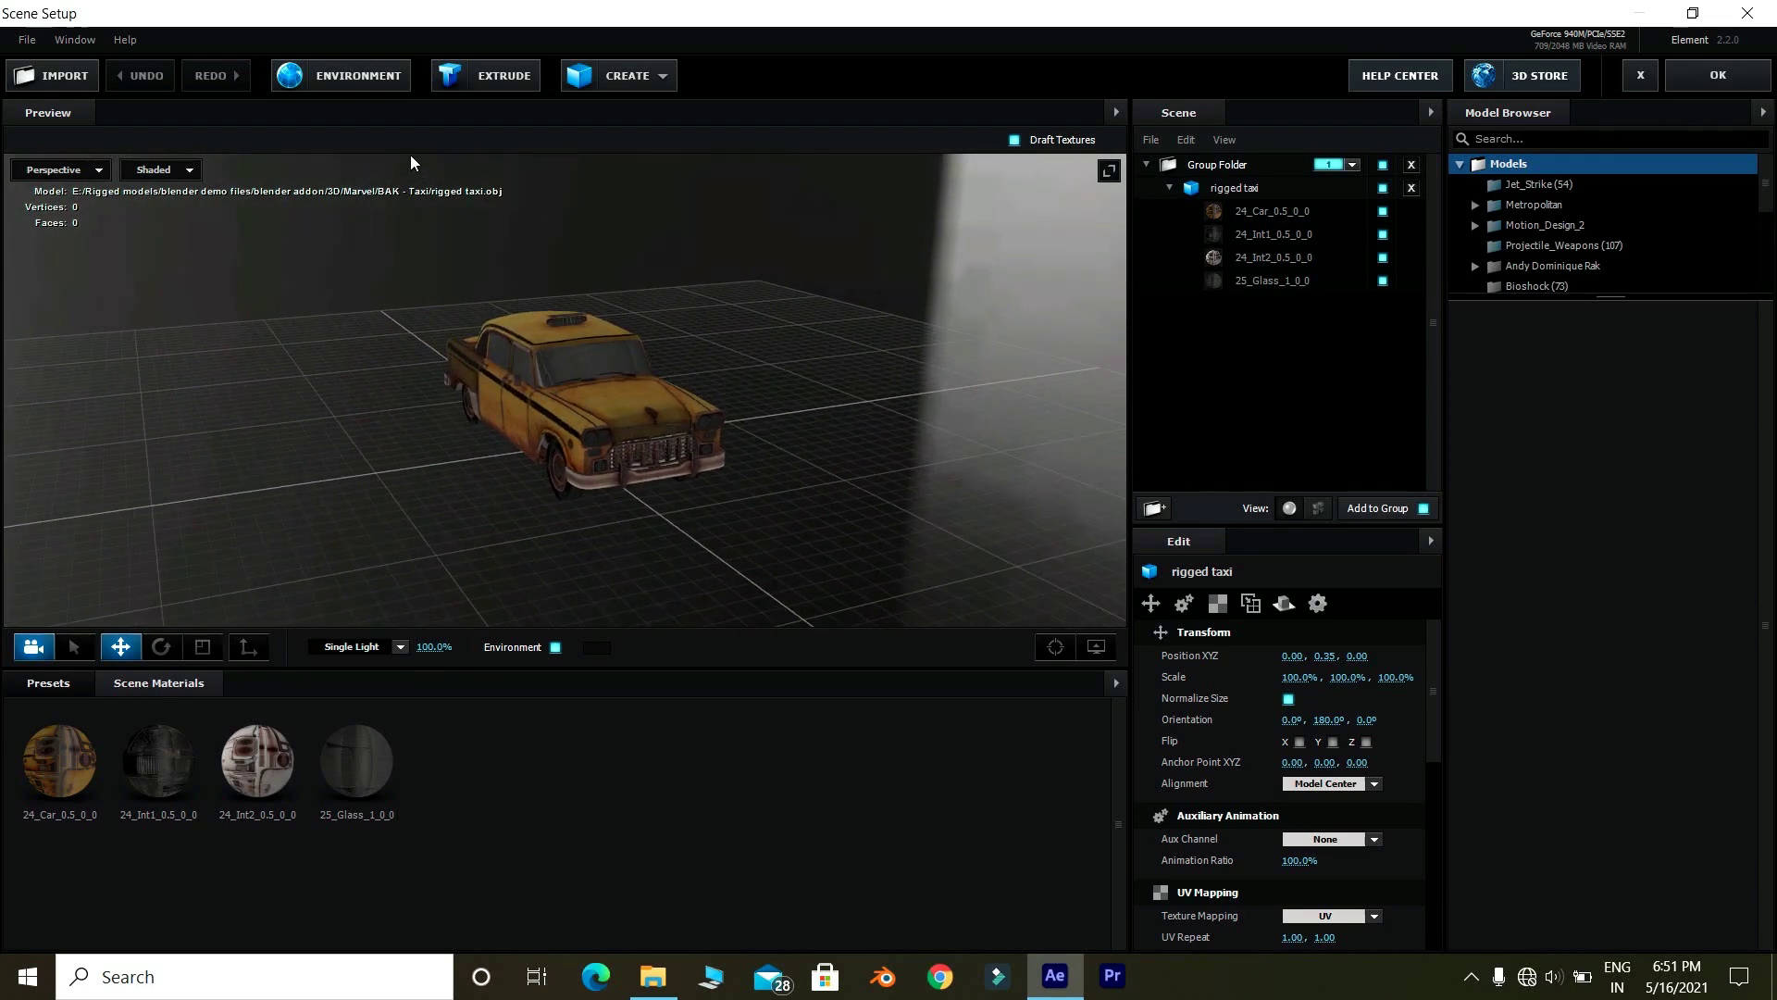
left_click(338, 78)
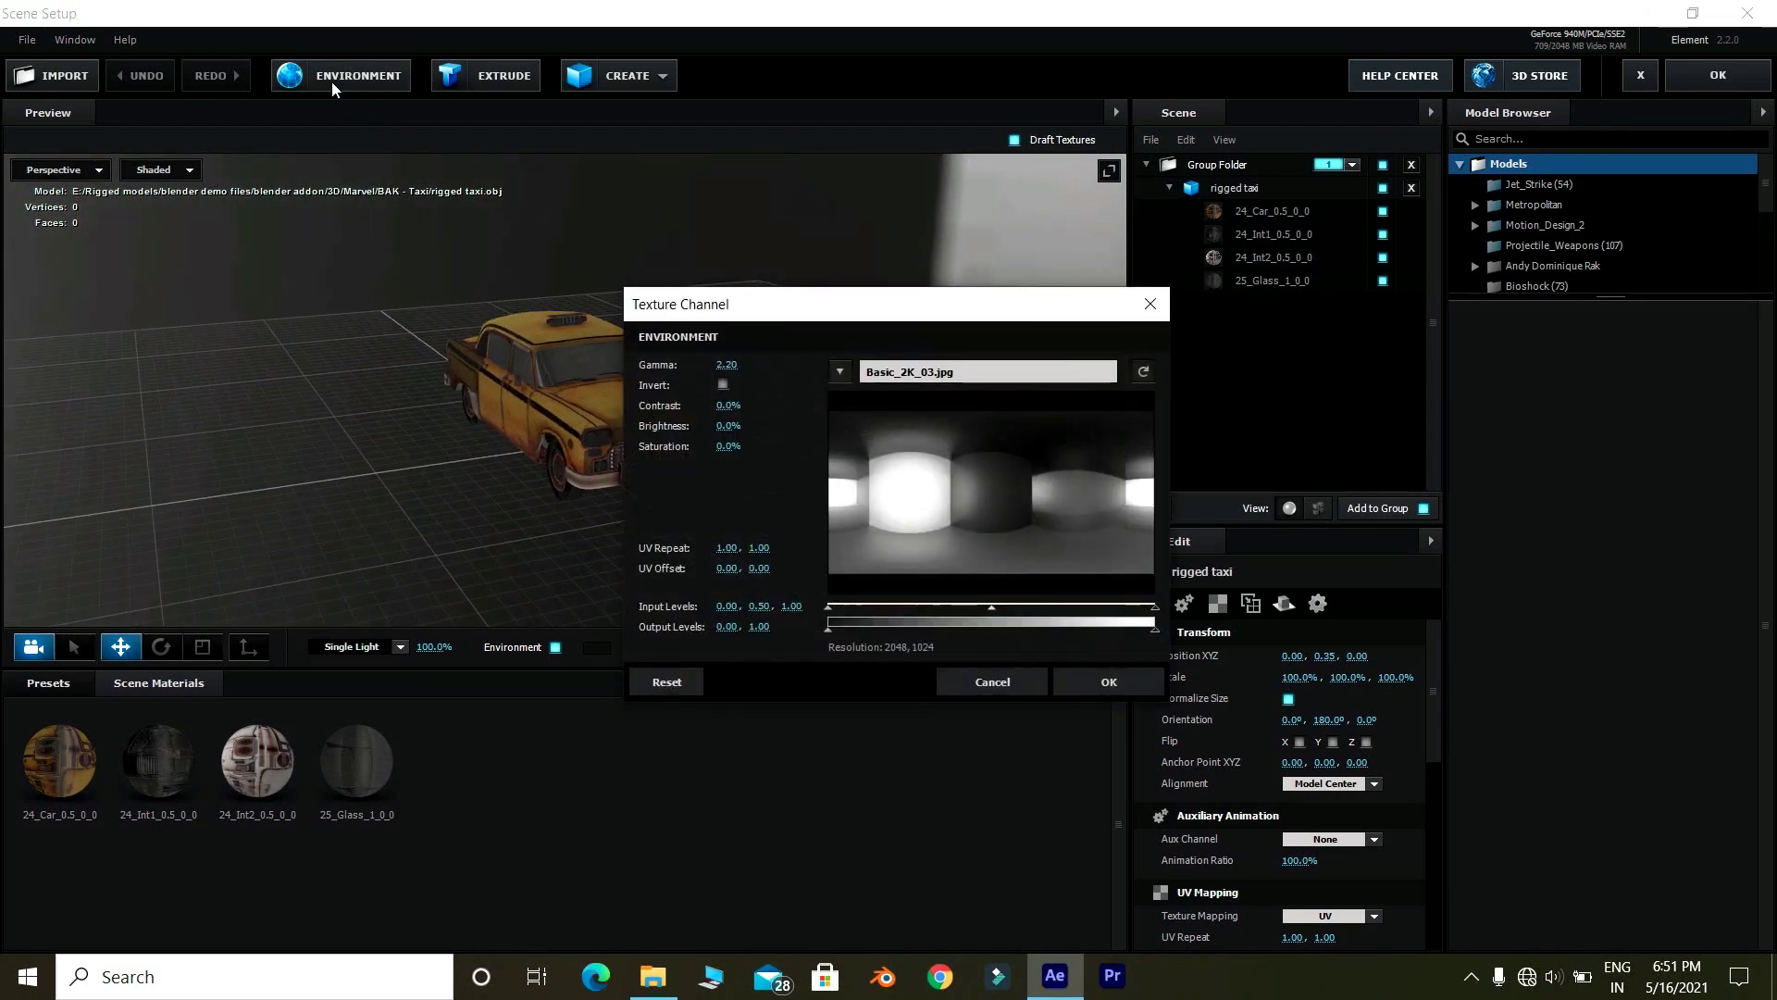
- Load PANO_20210514_175522_2.jpg from the Videos folder as the environment texture
left_click(908, 375)
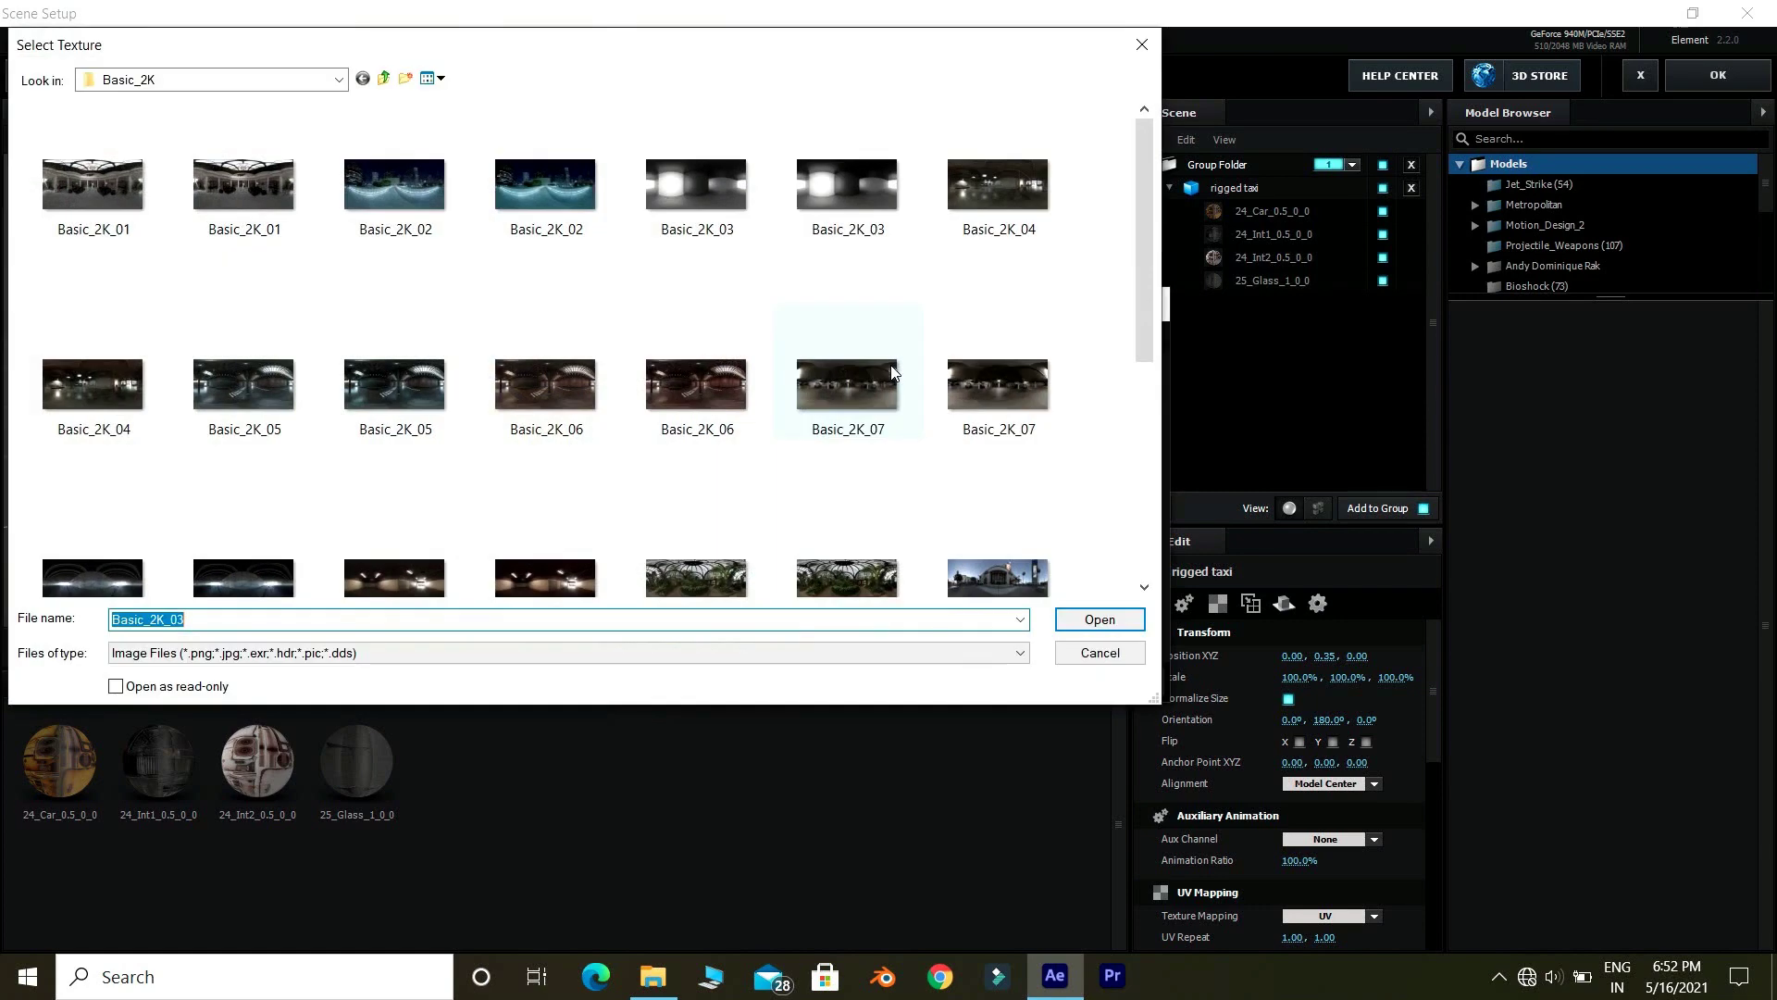
left_click(186, 79)
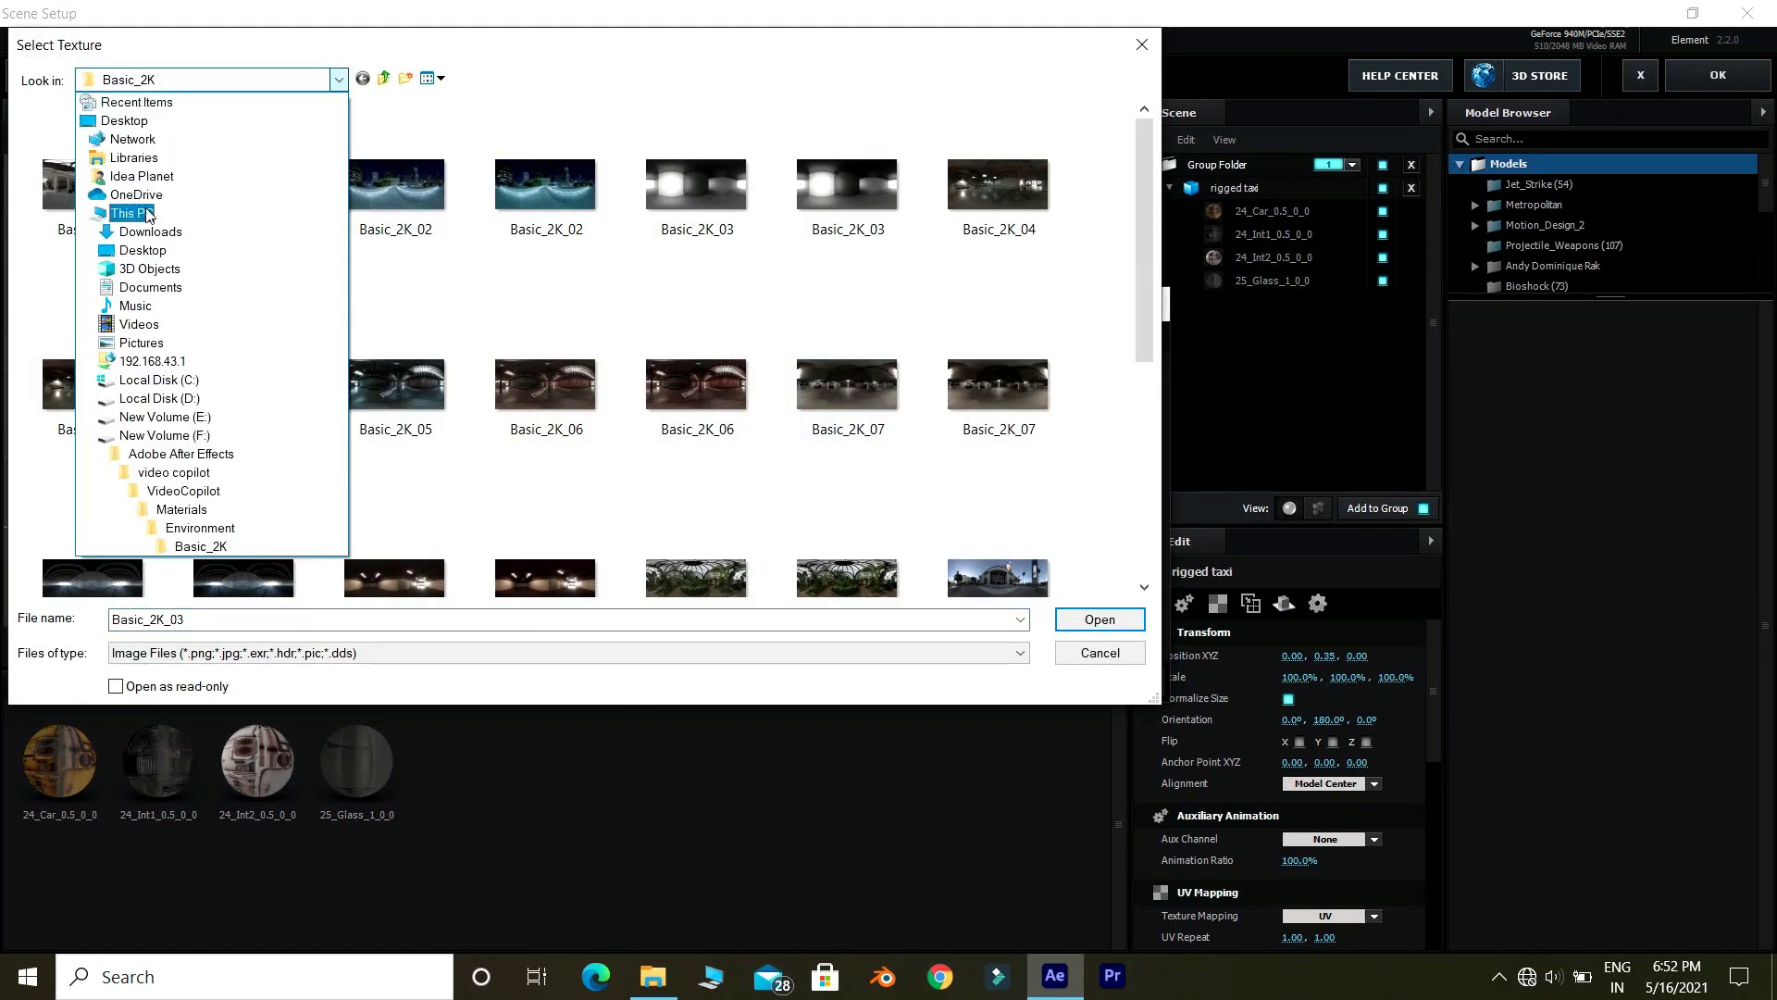
left_click(139, 324)
double_click(414, 212)
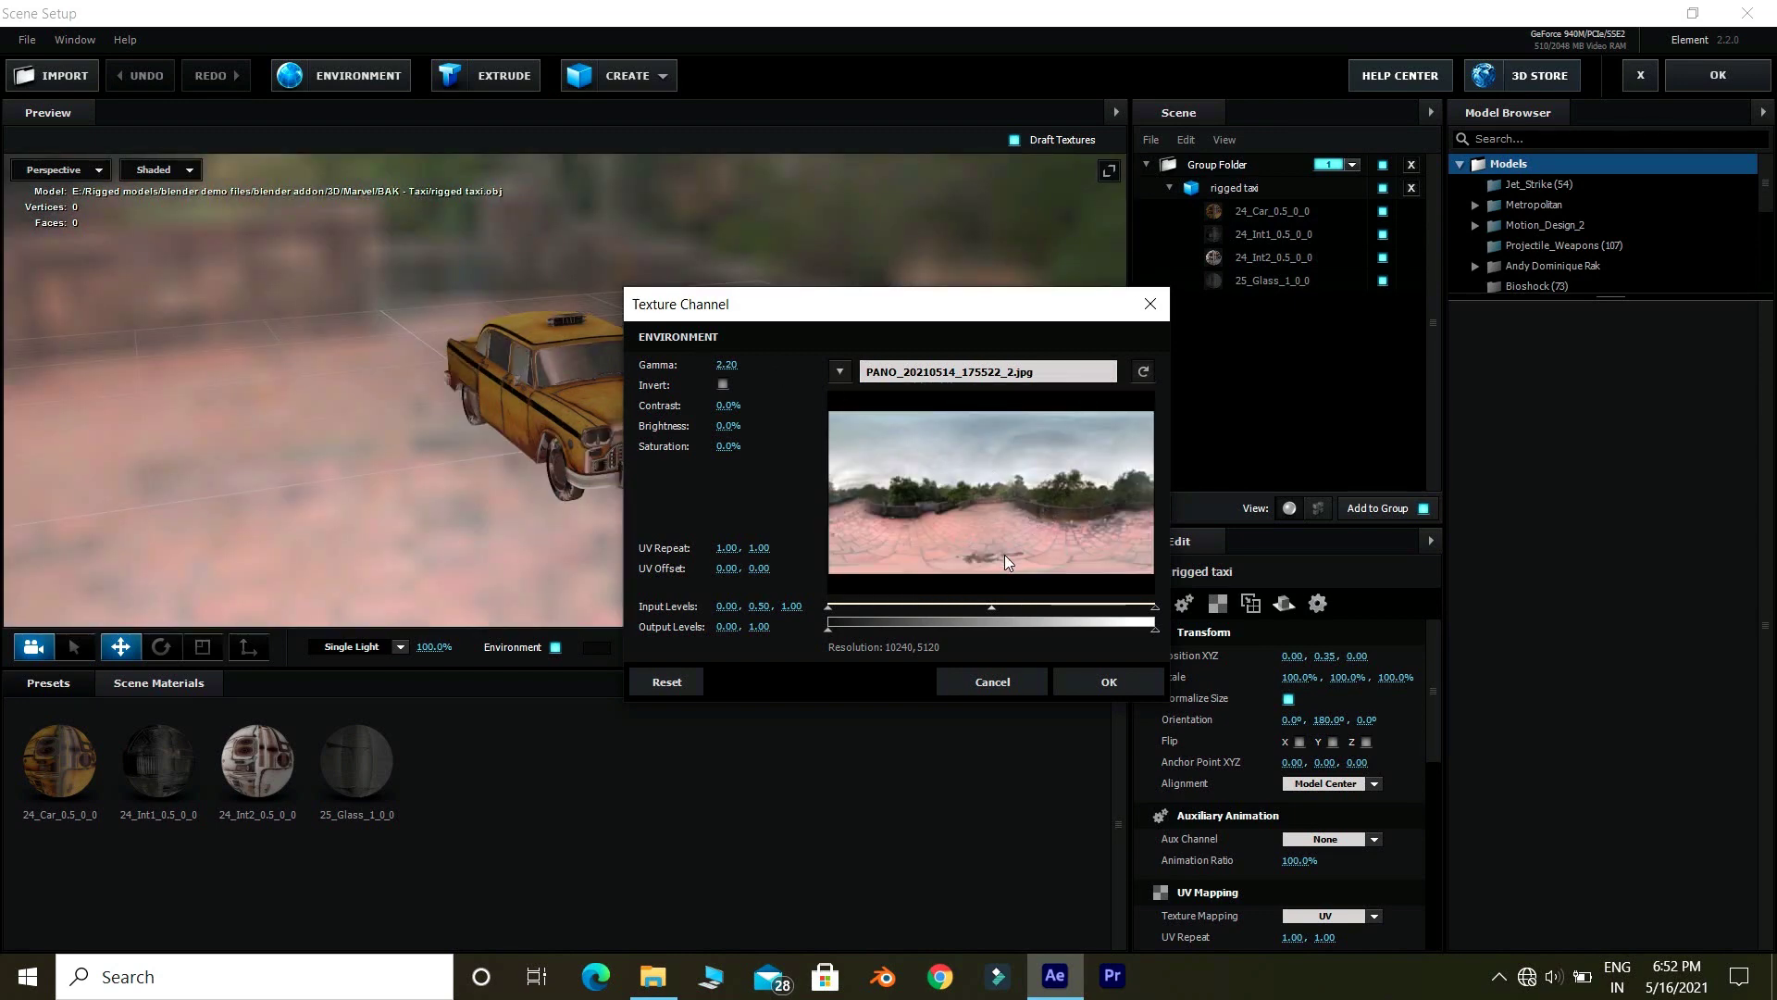
left_click(1094, 674)
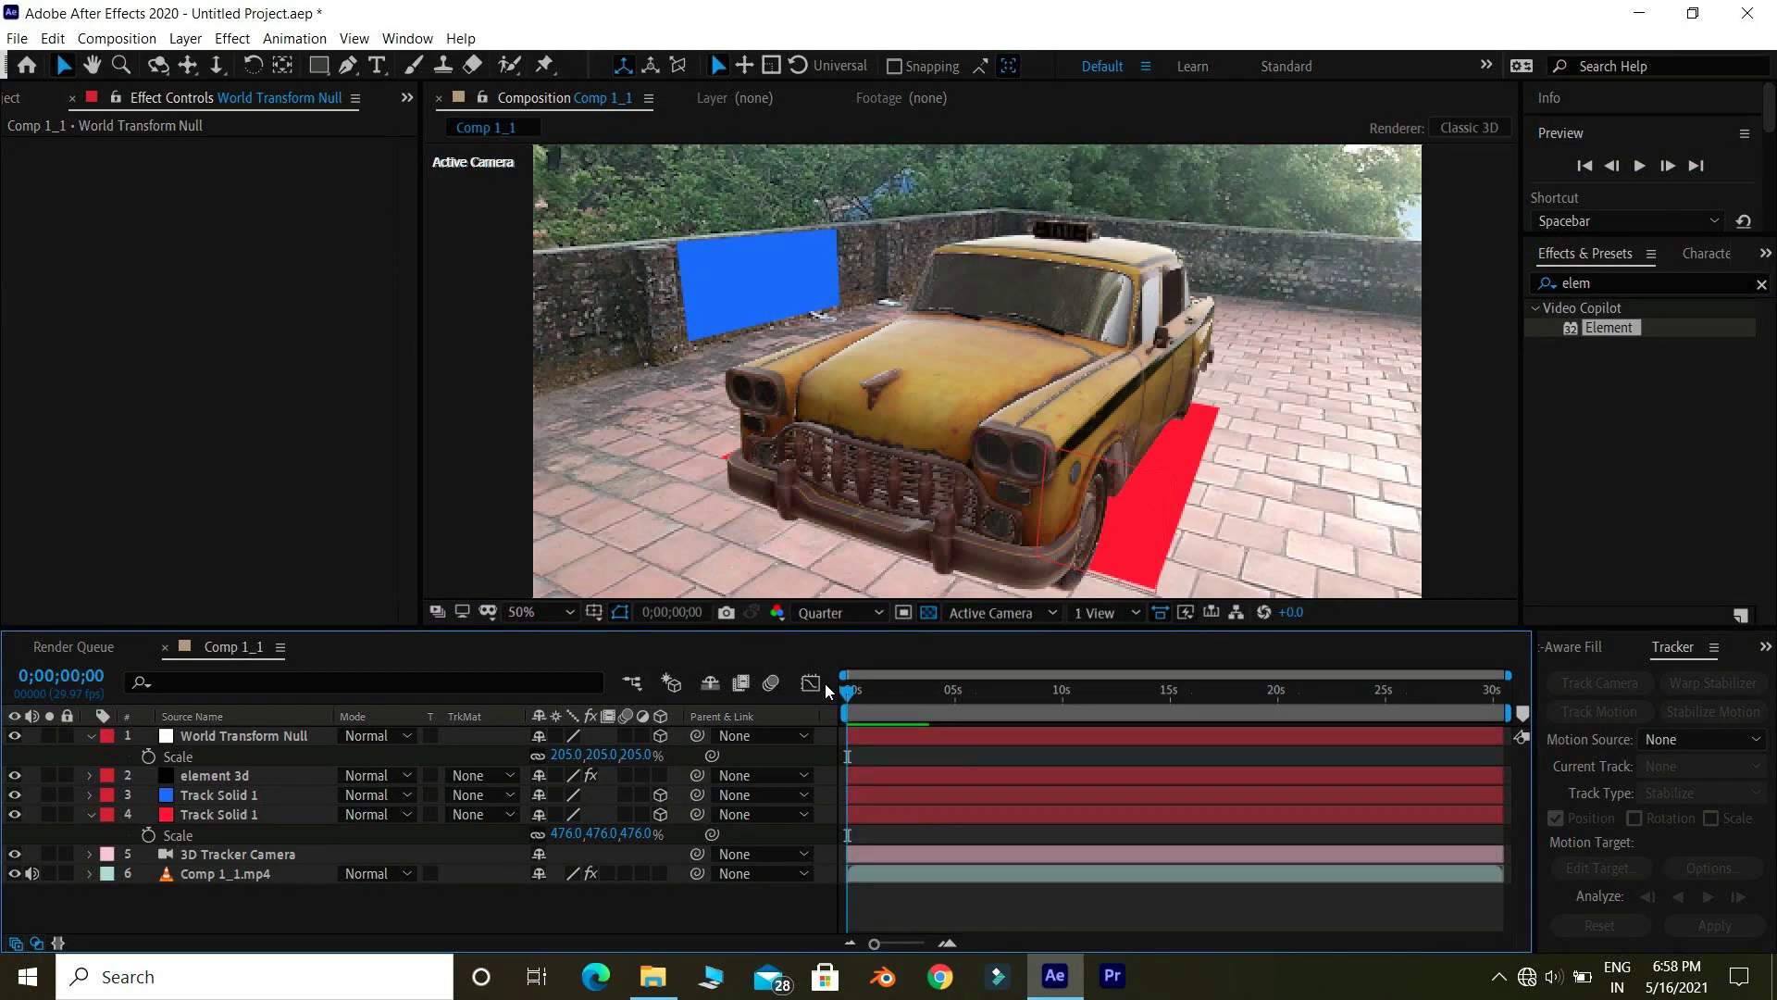
- Preview the comp, return to frame 0, and select the World Transform Null
key("space")
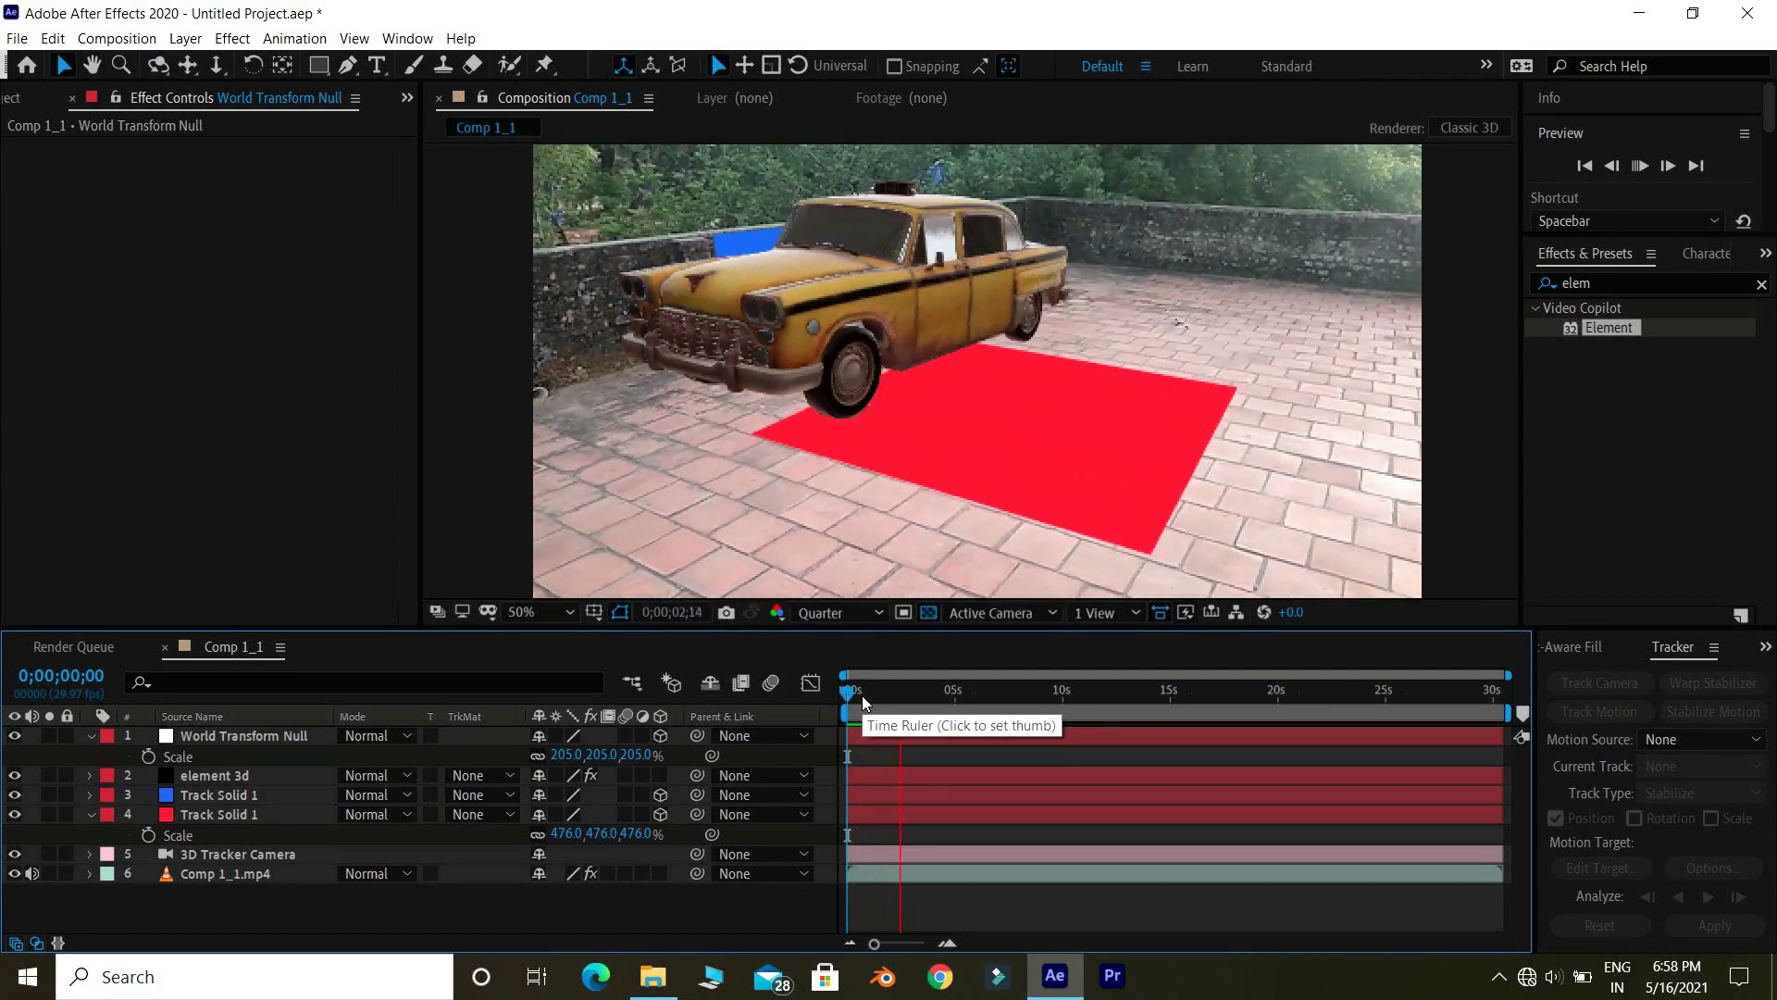
key("space")
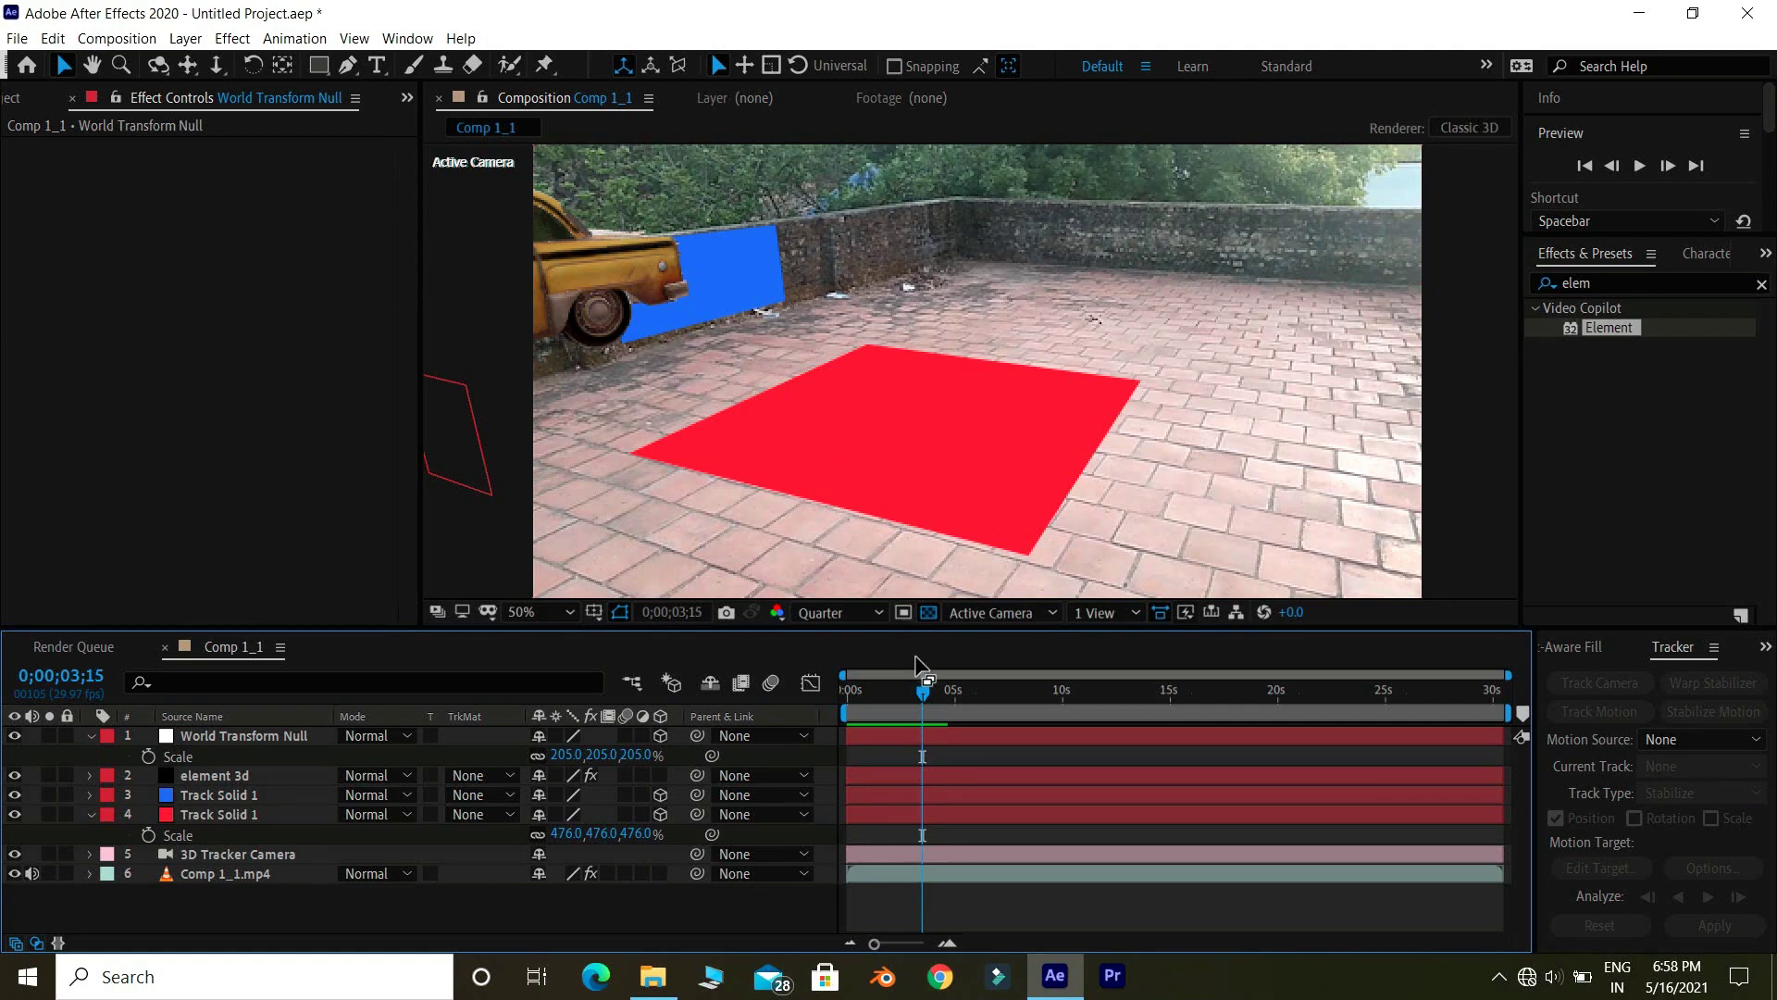
left_click_drag(921, 703, 842, 708)
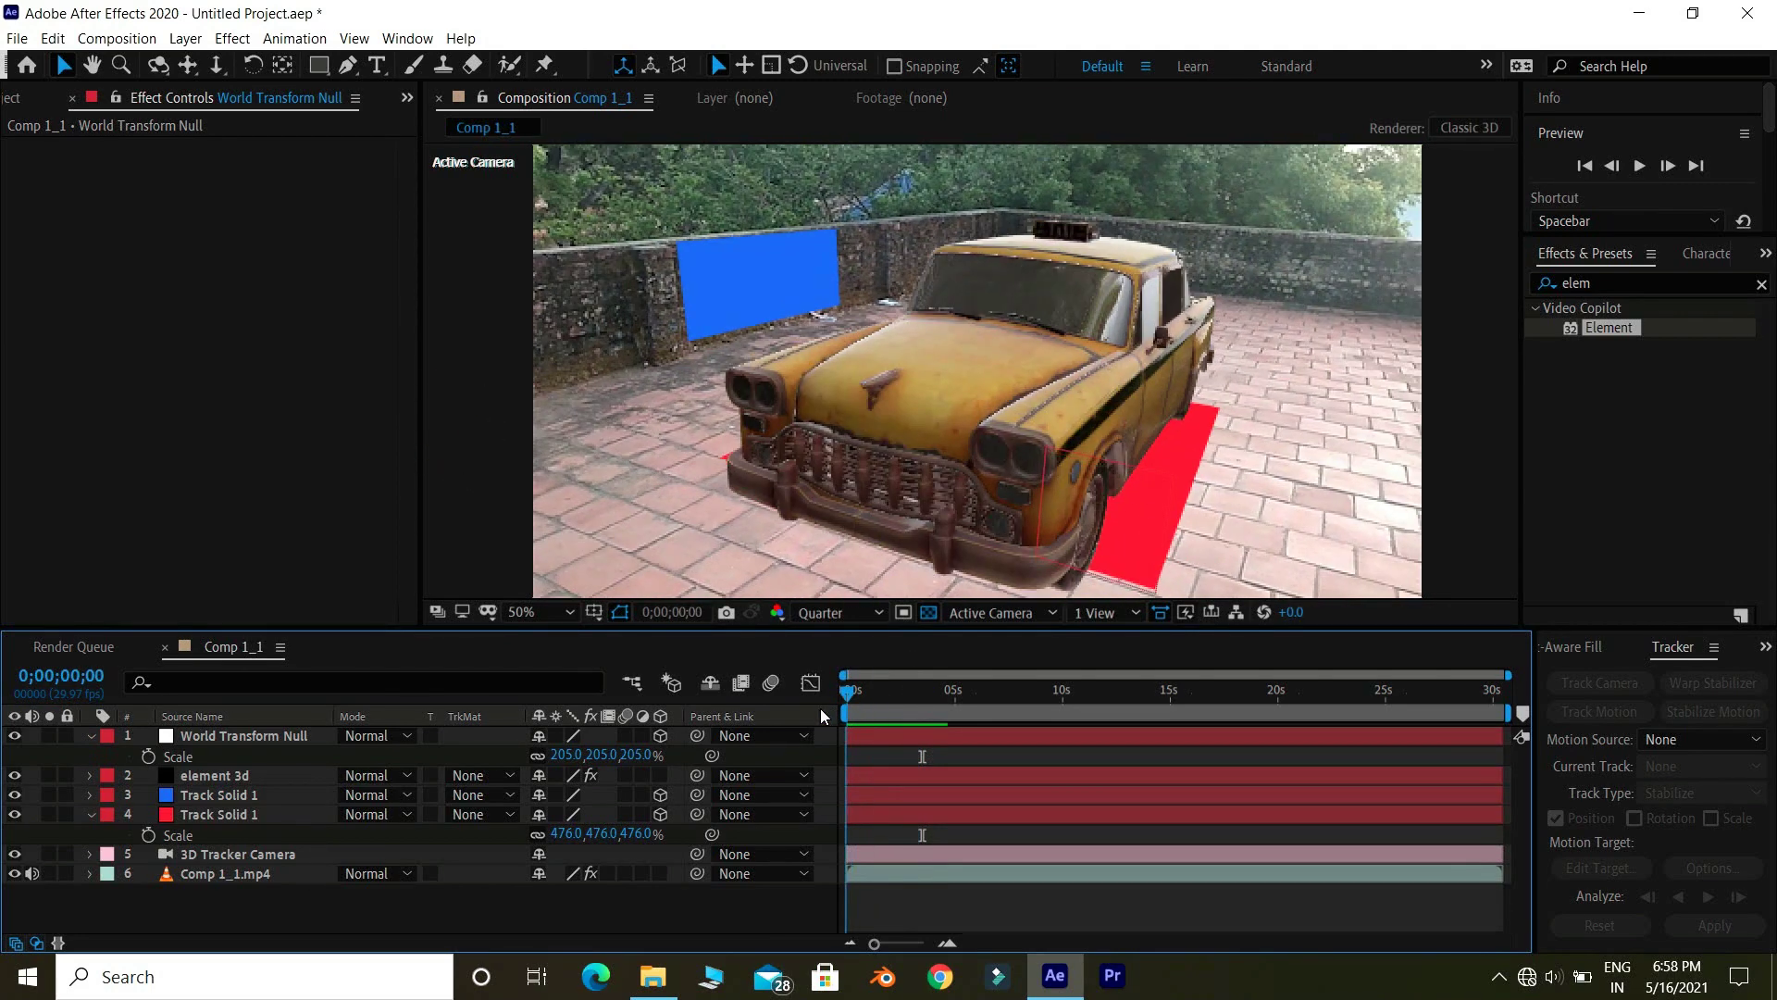
left_click(220, 739)
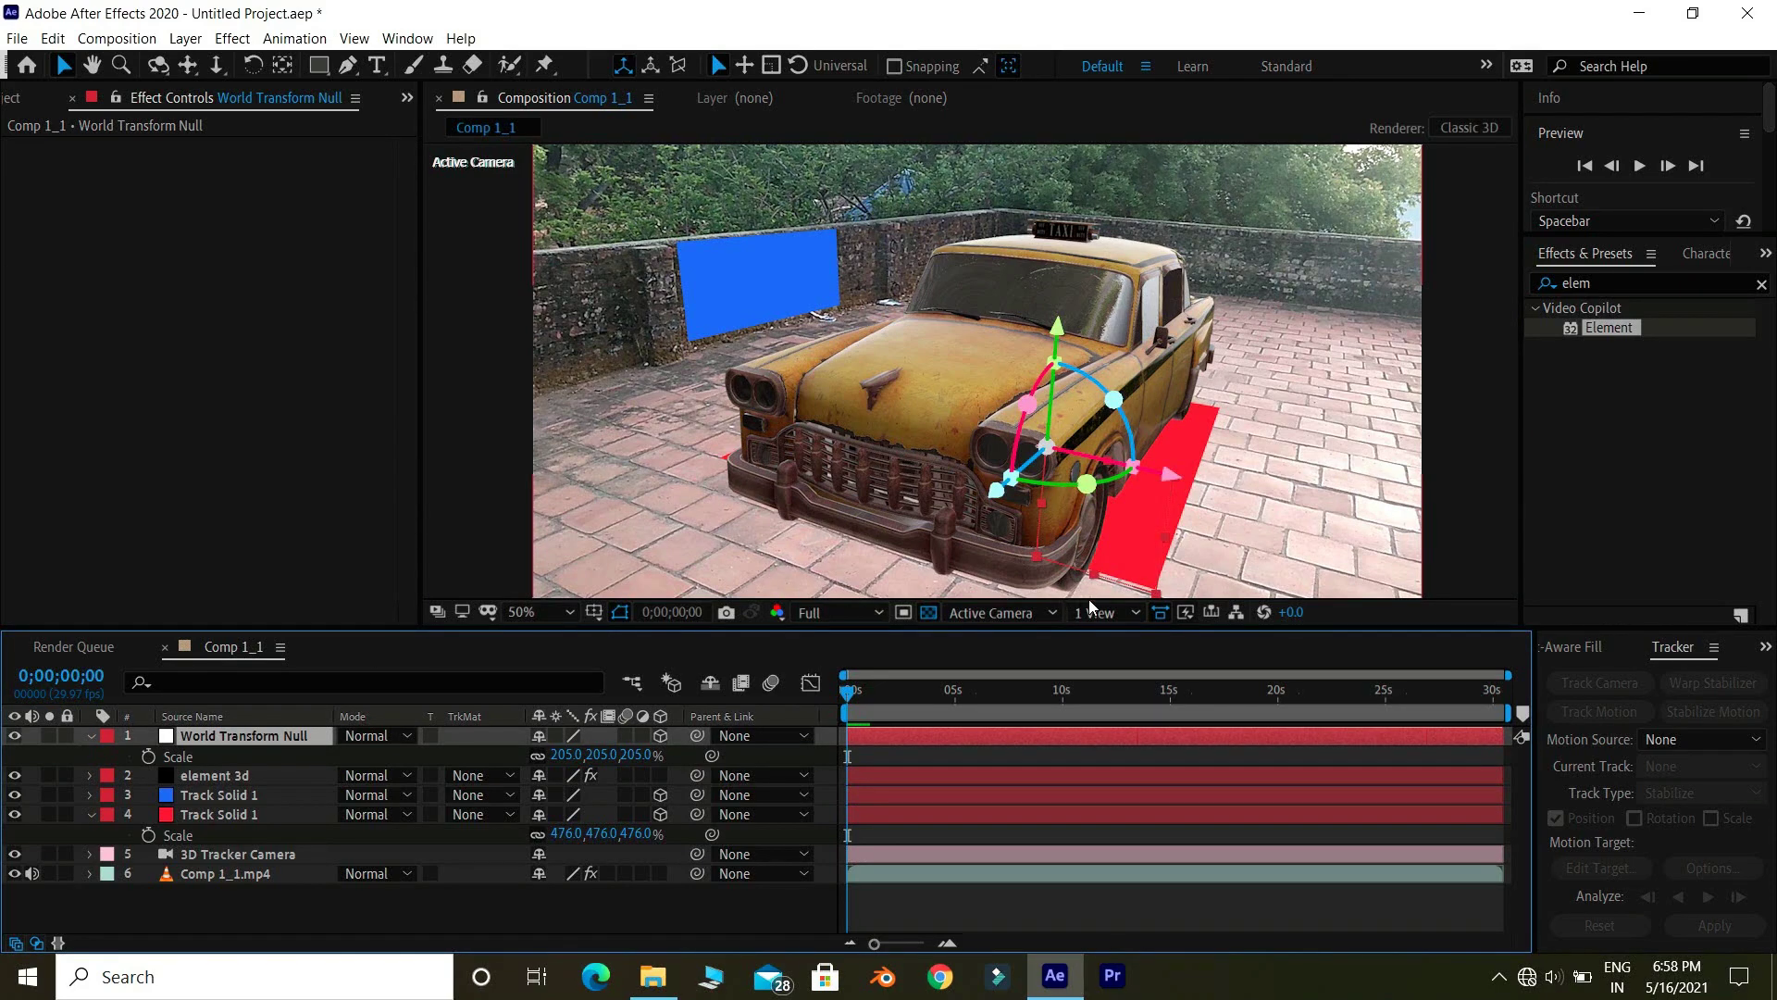
- In a 2-view layout with a top view, push the World Transform Null along Z
left_click(1113, 613)
left_click(1110, 664)
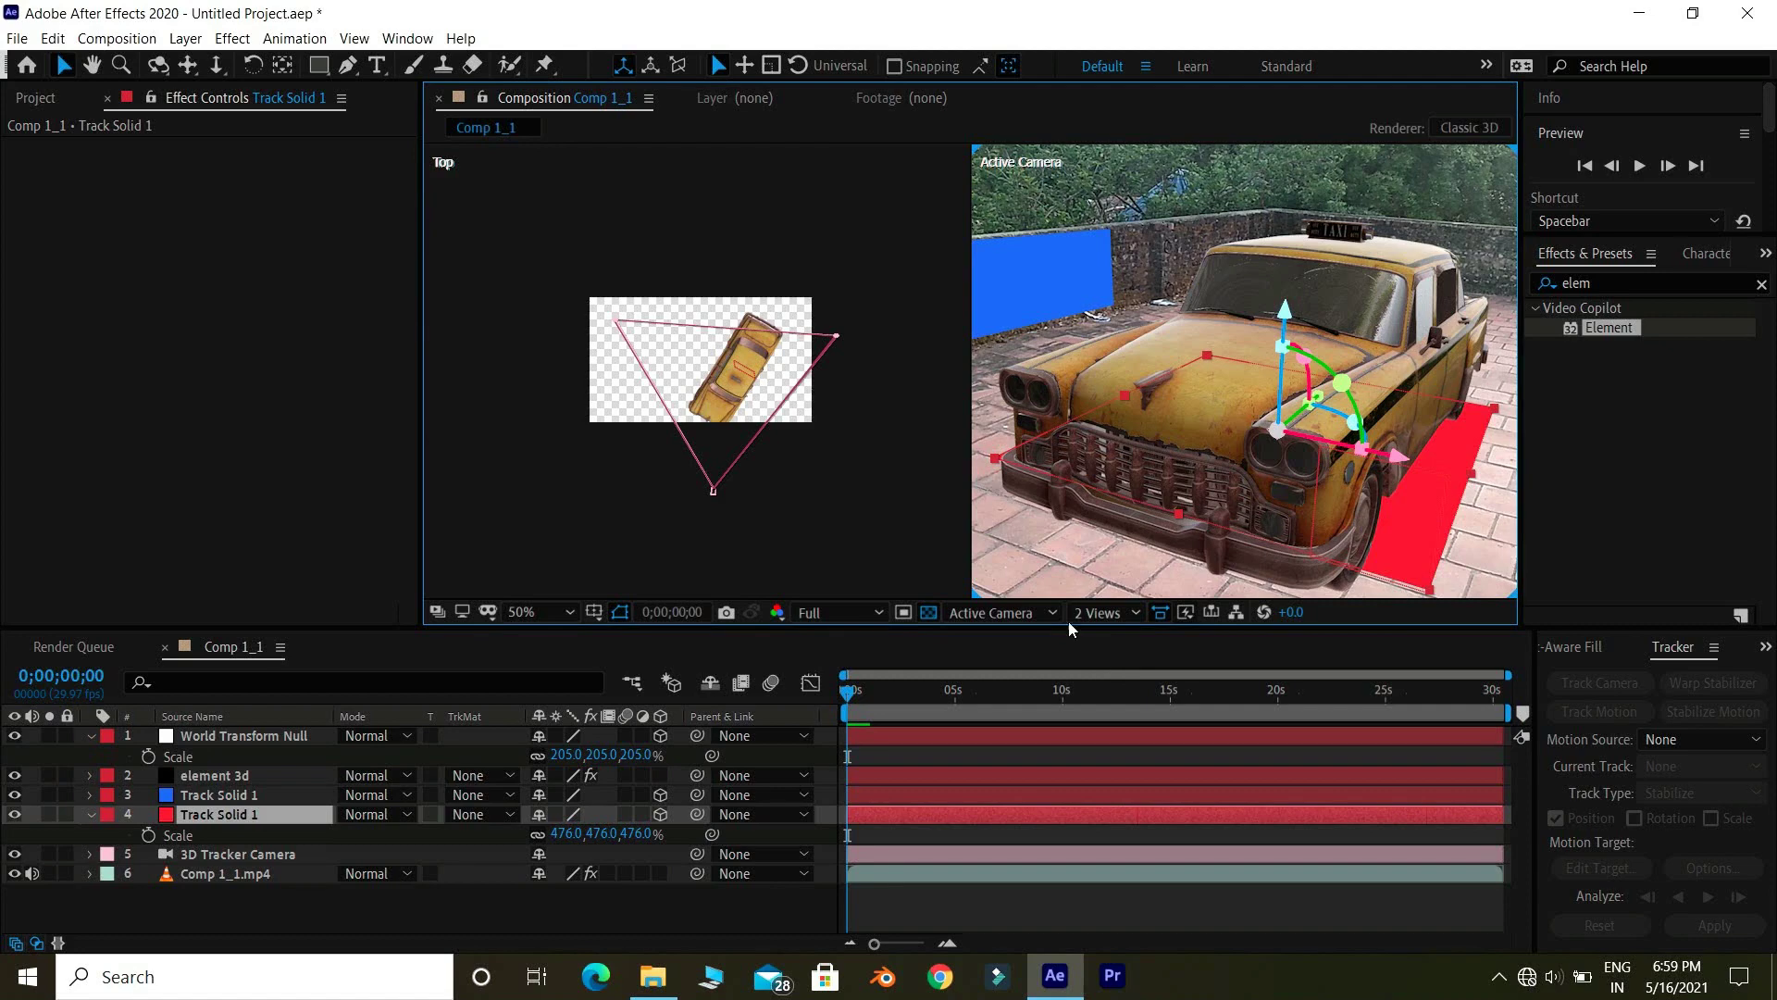
left_click_drag(876, 480, 865, 435)
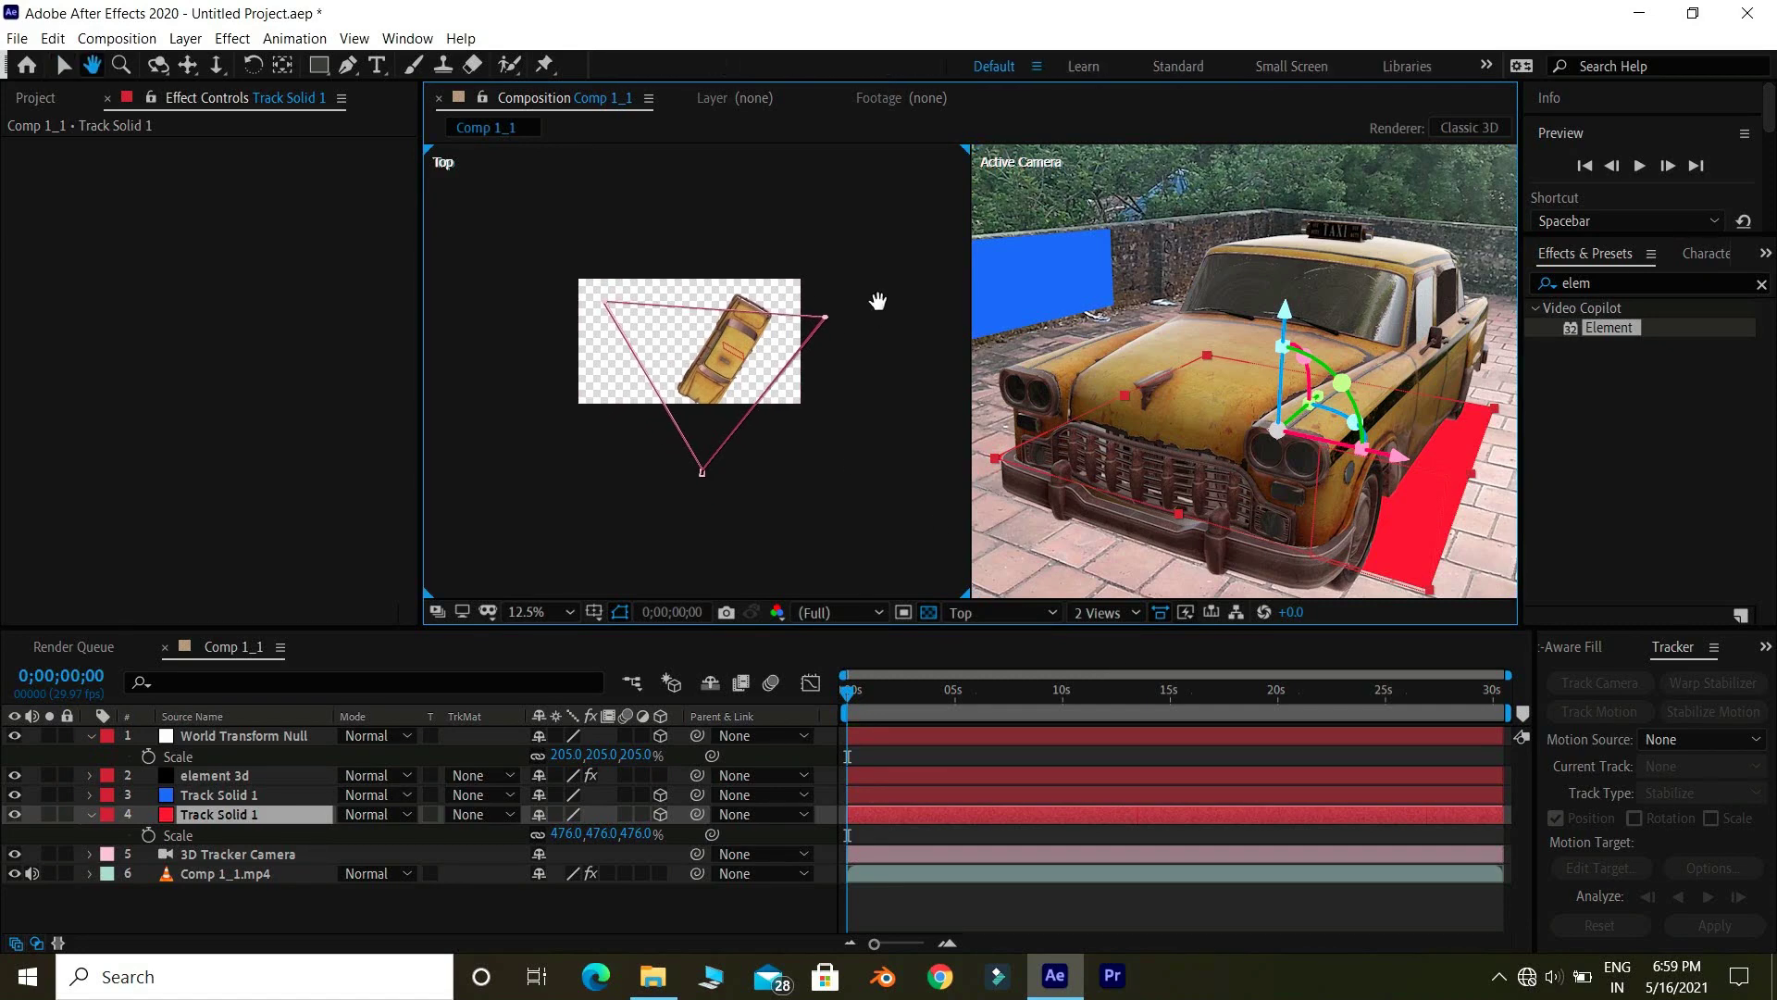
scroll(880, 281, "down", 1)
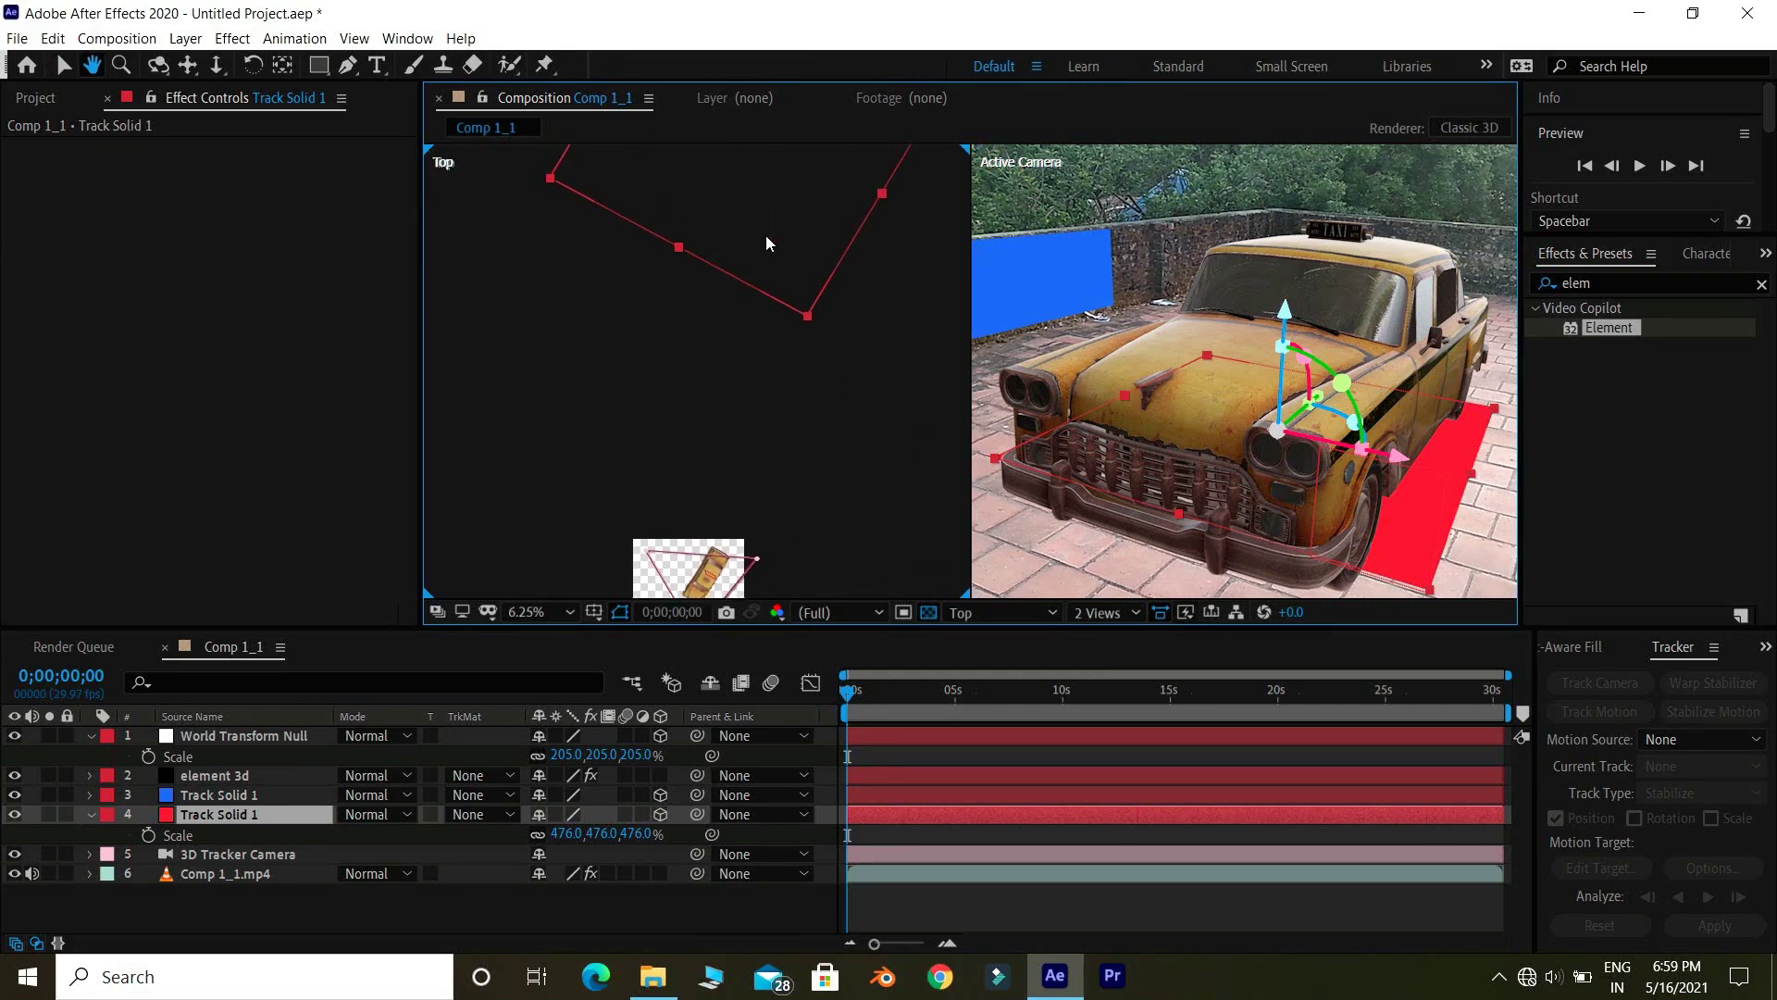
key("v")
left_click(708, 535)
scroll(720, 417, "up", 1)
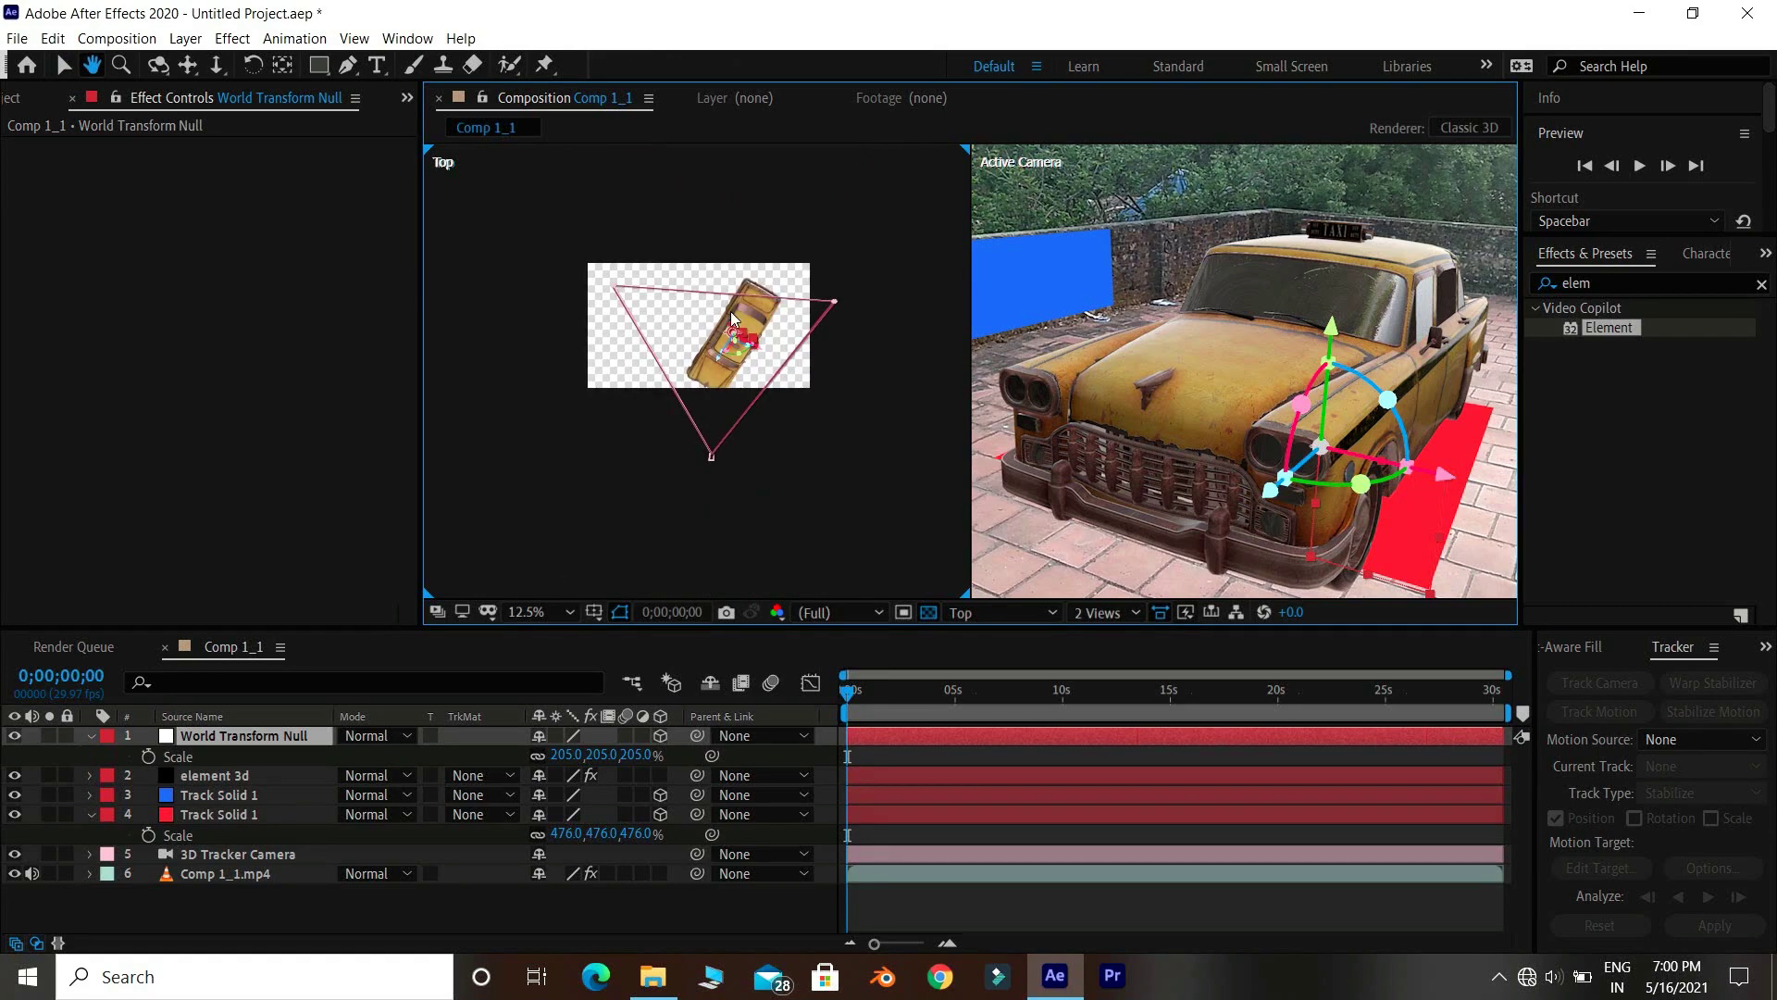
mouse_move(730, 356)
left_mouse_down()
mouse_move(1016, 7)
mouse_move(864, 269)
left_mouse_up()
scroll(864, 270, "down", 1)
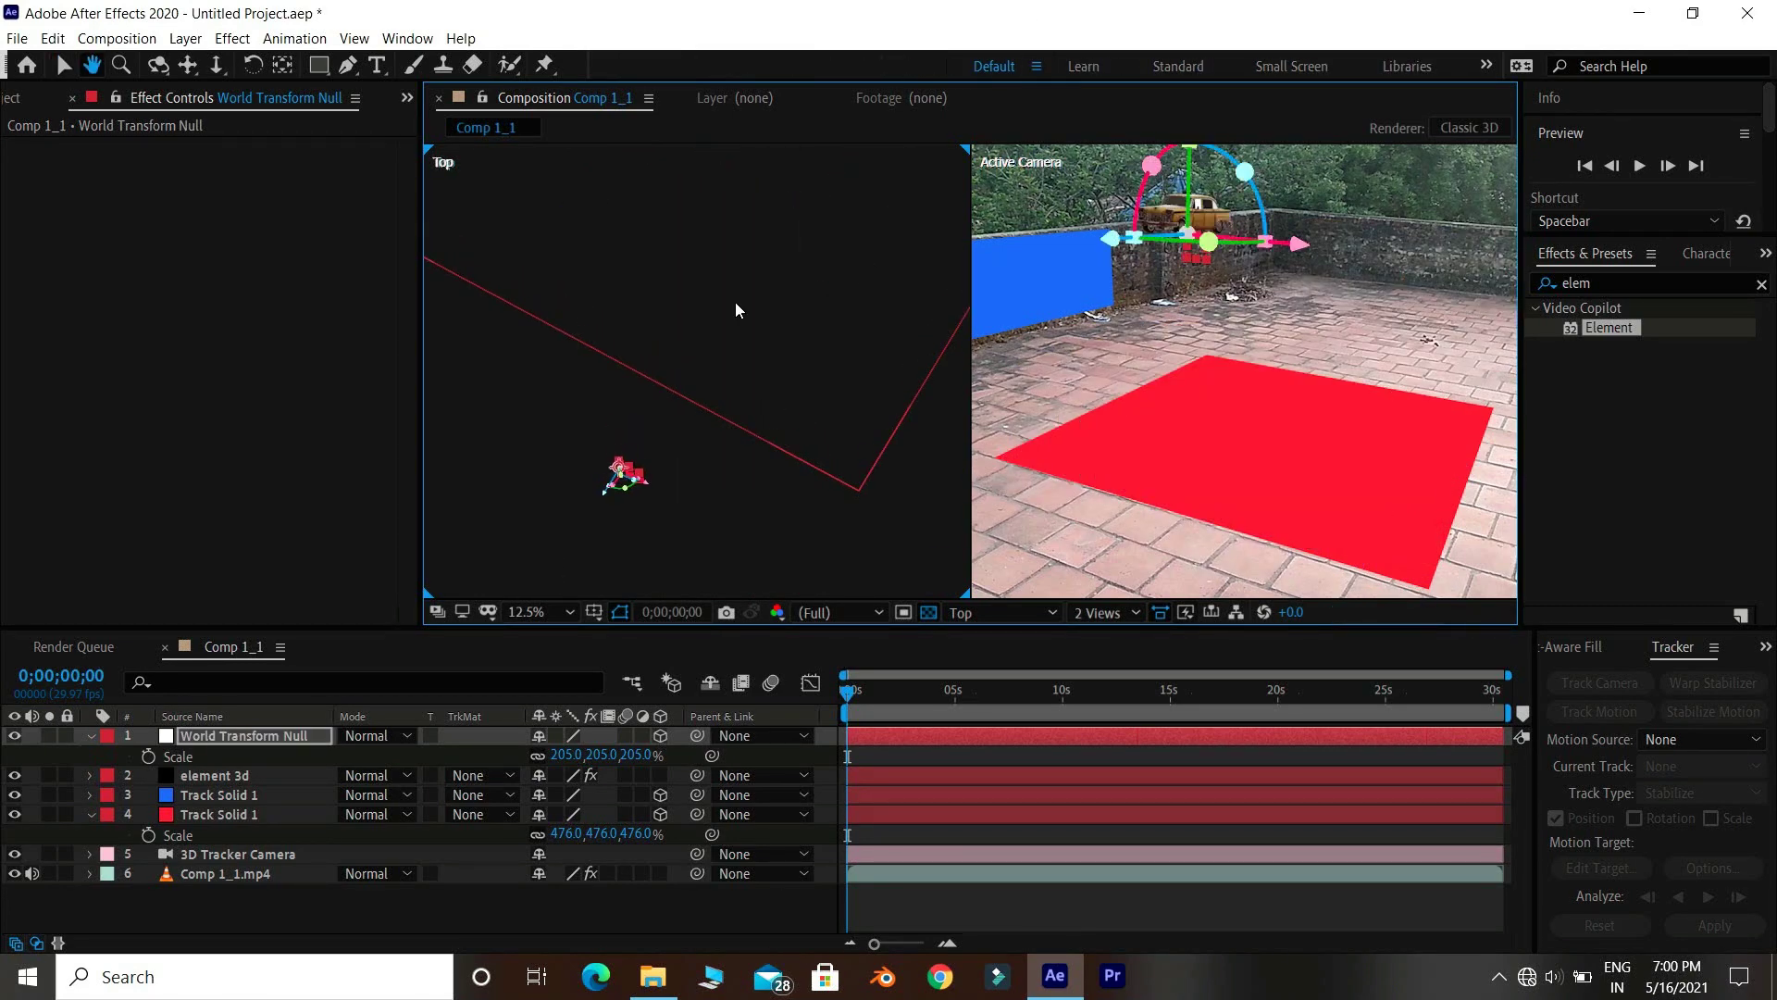
mouse_move(733, 301)
left_mouse_down()
mouse_move(750, 359)
mouse_move(704, 344)
left_mouse_up()
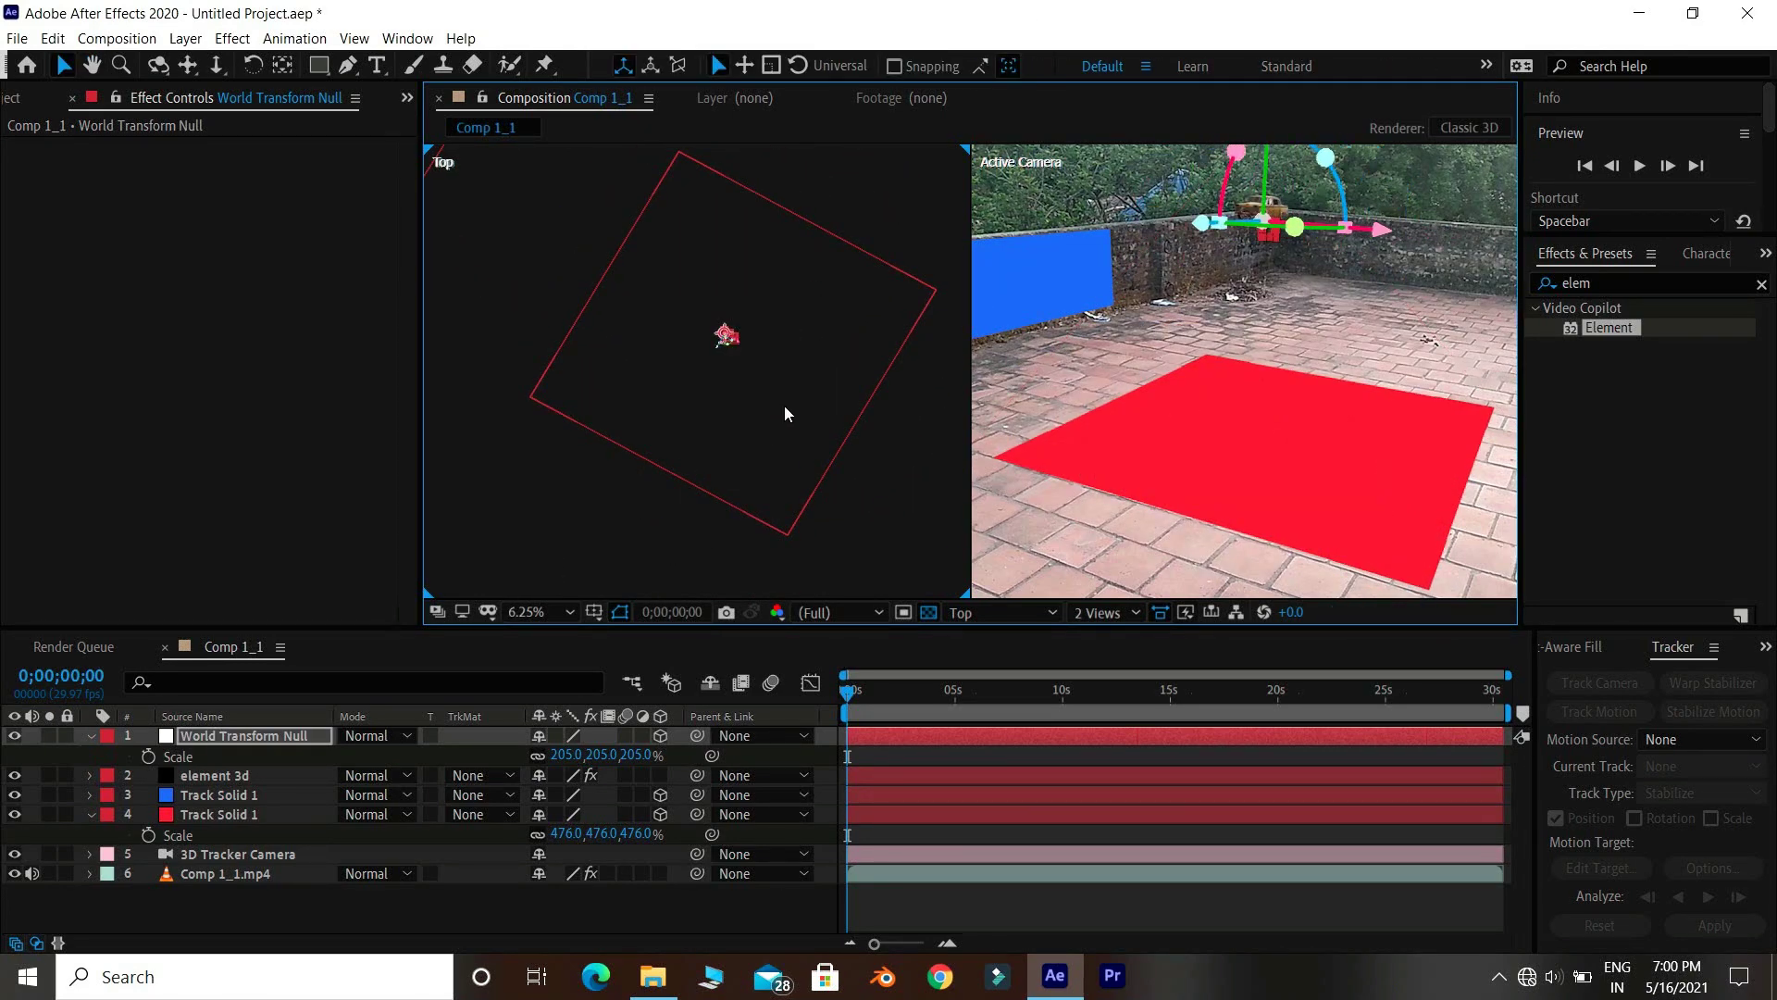
- From the Right view, lower the null onto the red solid, then return to 1 View
left_click(1000, 611)
left_click(980, 773)
left_click(1022, 616)
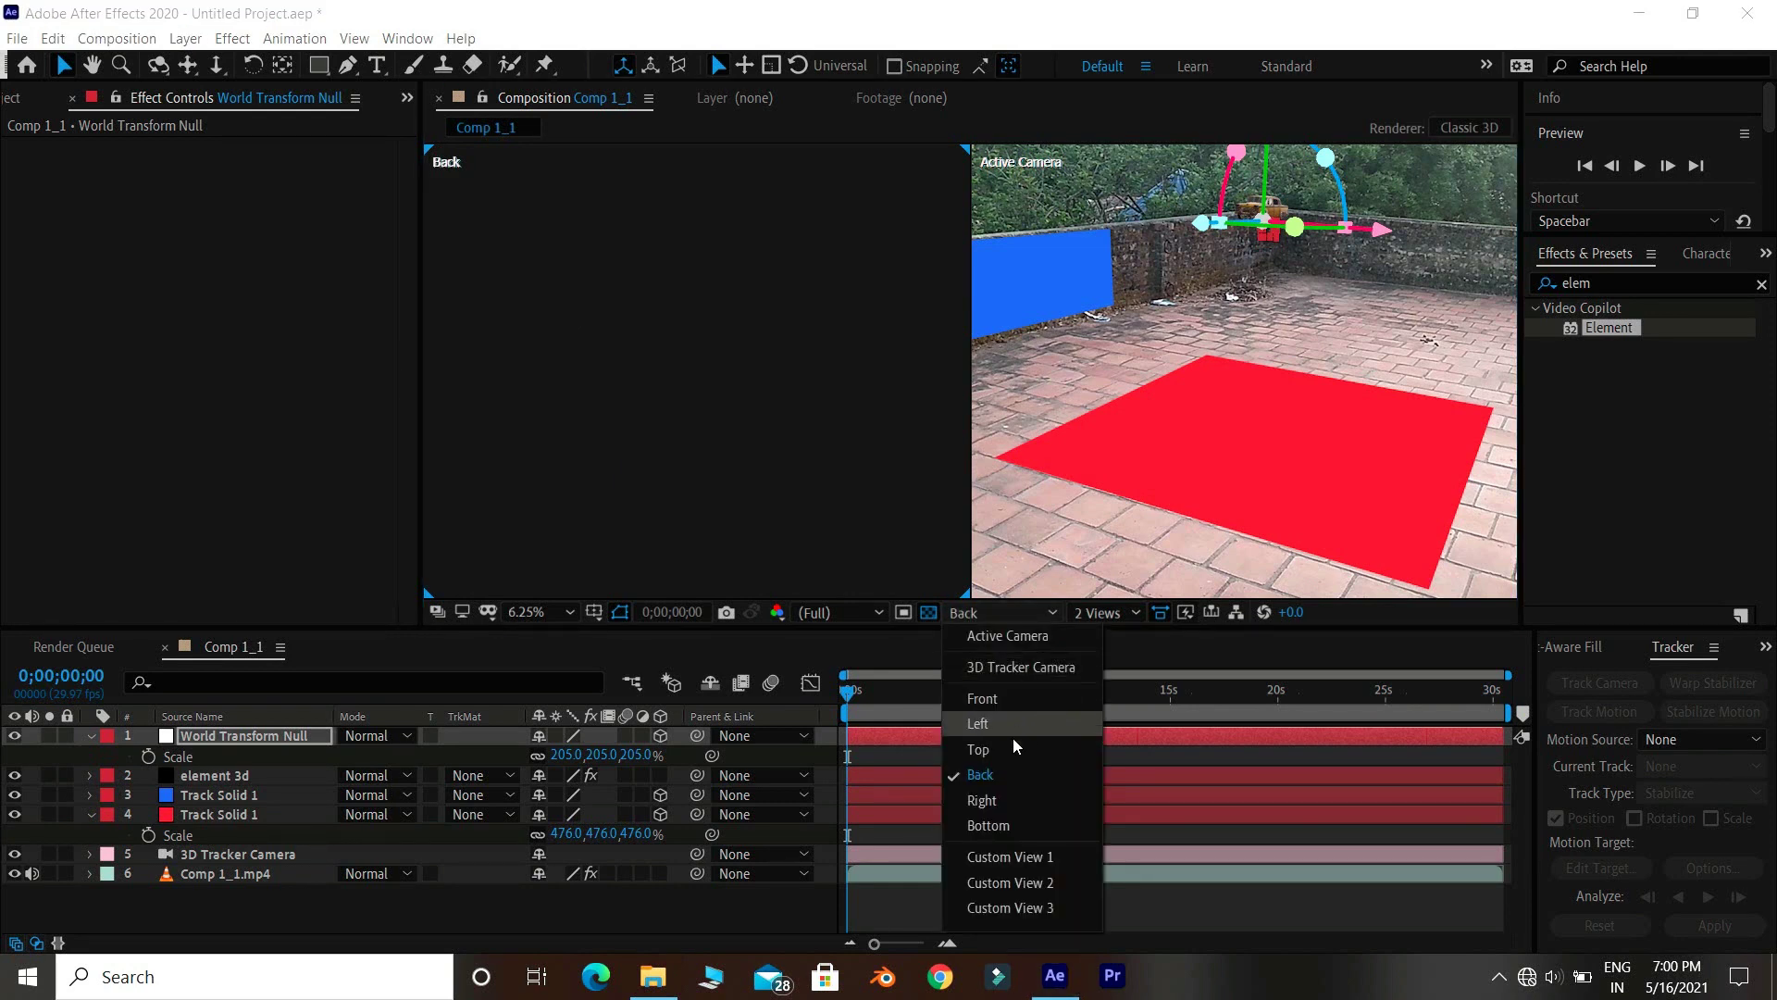
left_click(1008, 800)
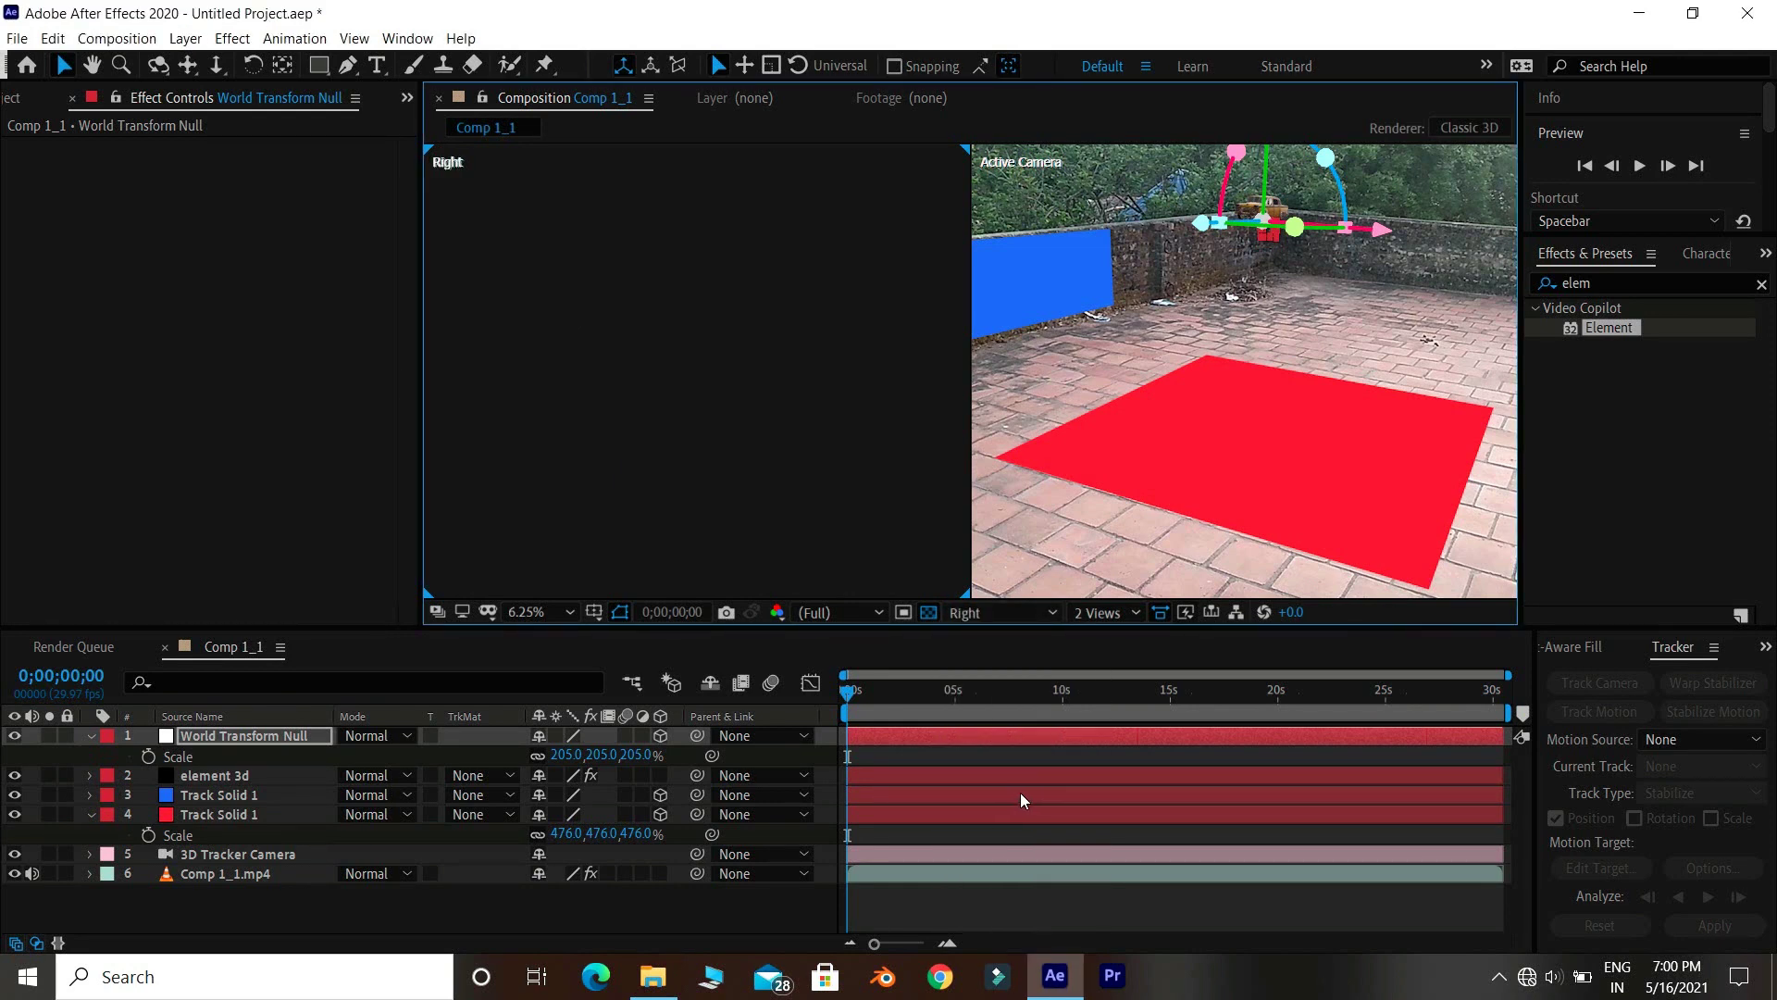
key("h")
scroll(823, 376, "up", 1)
left_click_drag(759, 386, 750, 329)
left_click_drag(839, 500, 742, 322)
key("v")
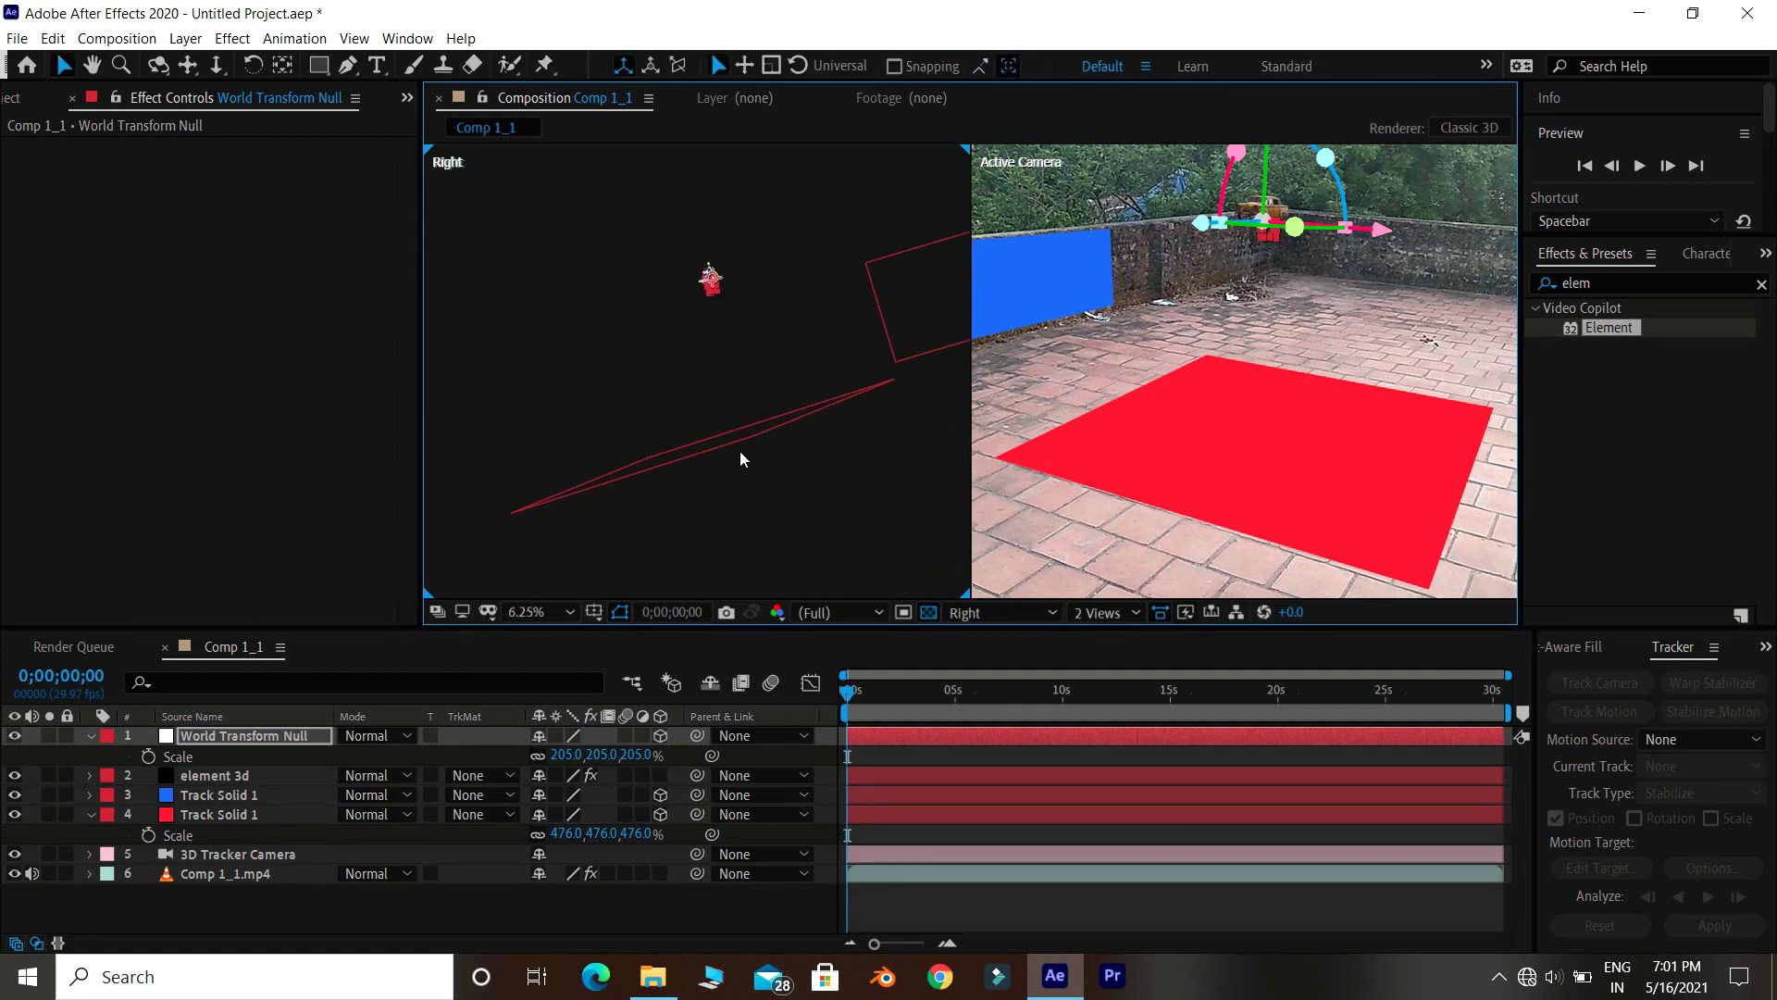
left_click_drag(708, 274, 712, 422)
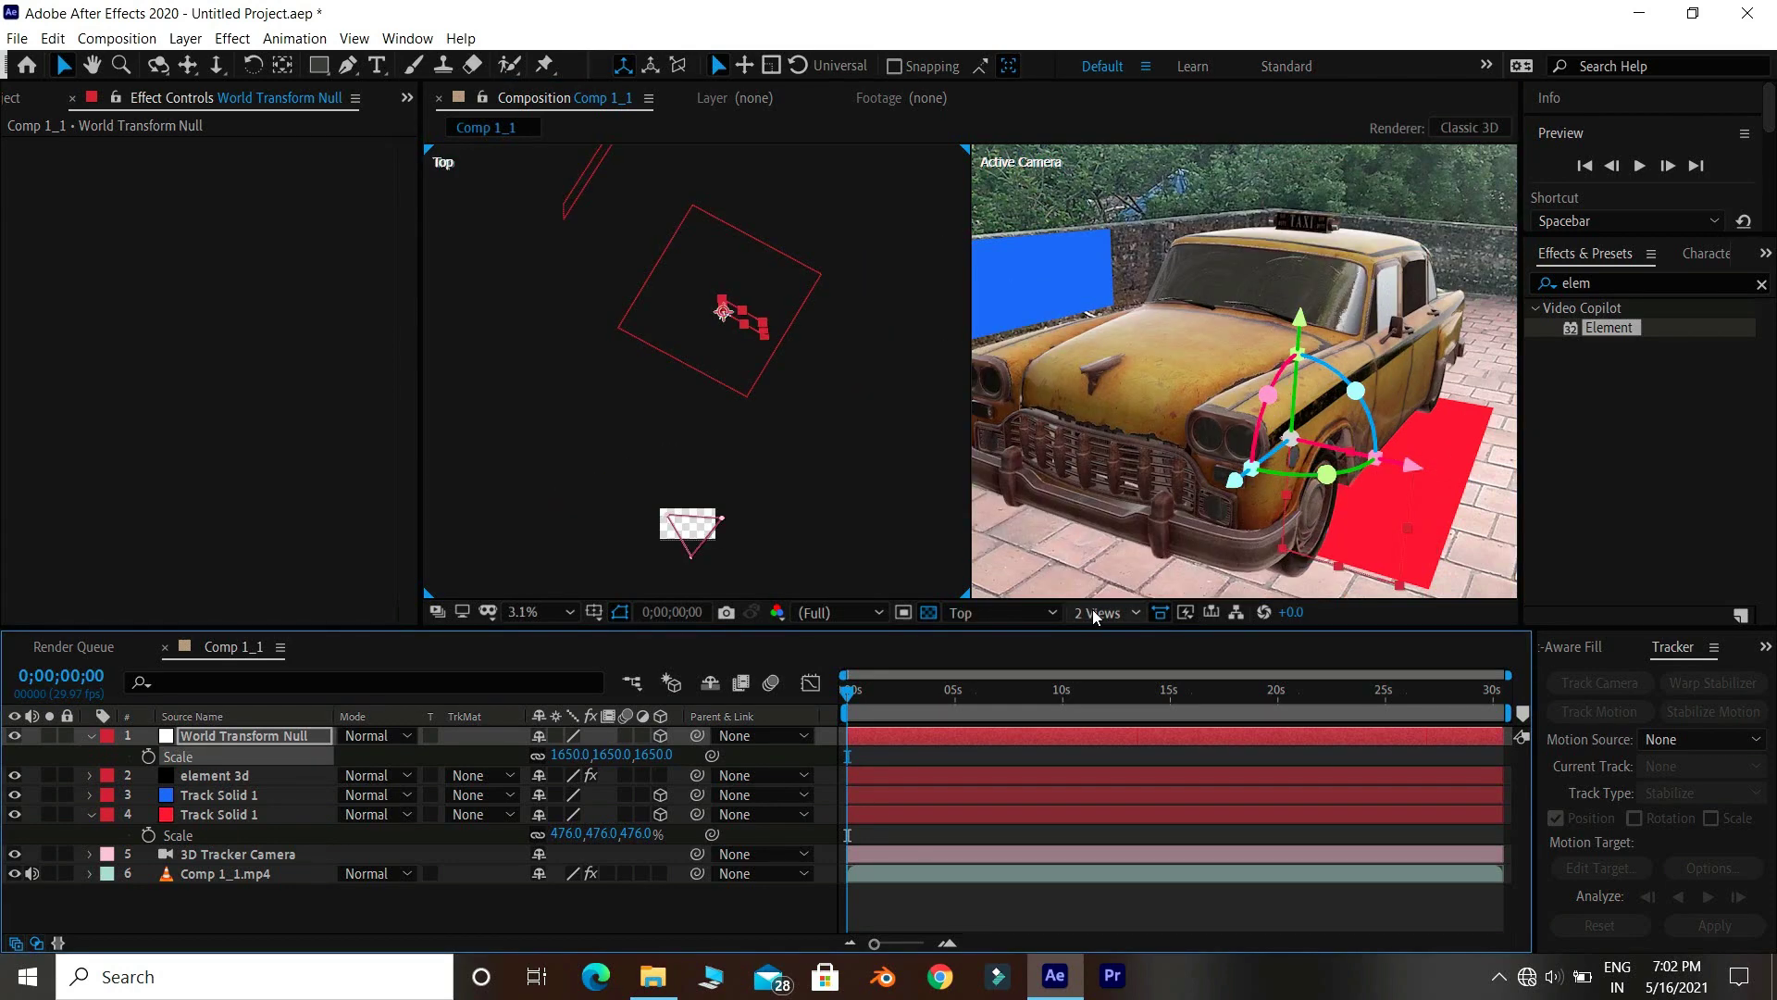
left_click(1094, 617)
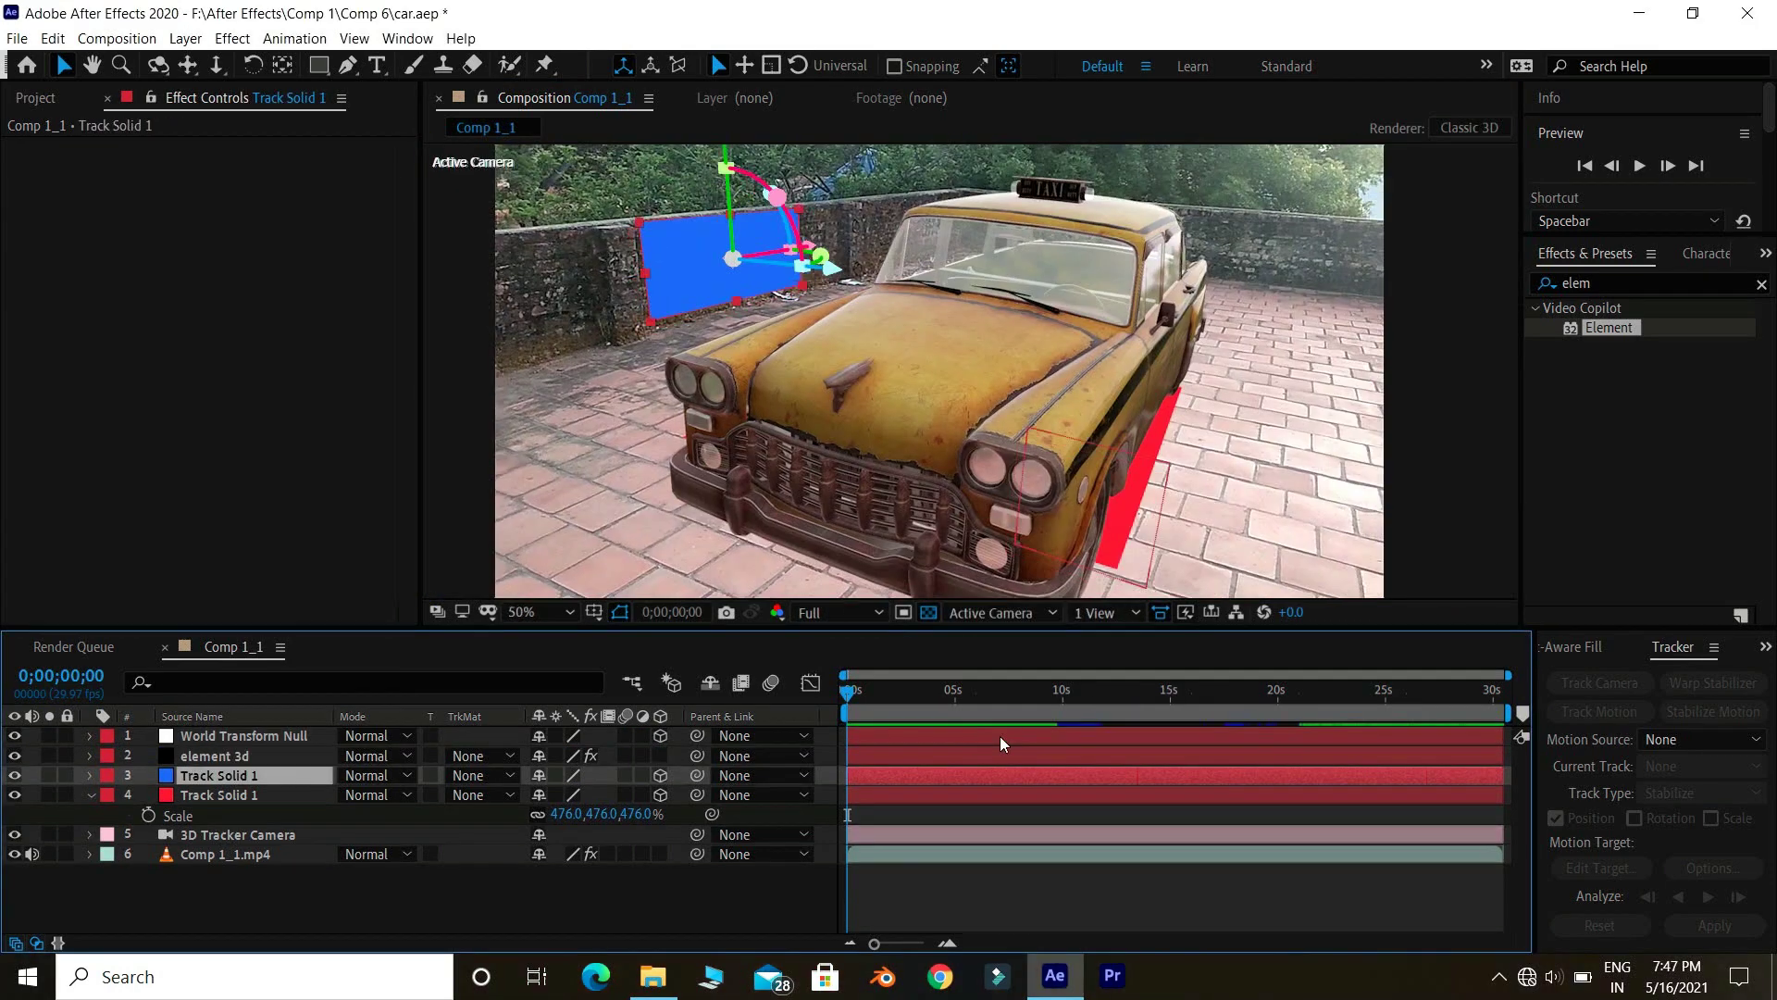
left_click(927, 746)
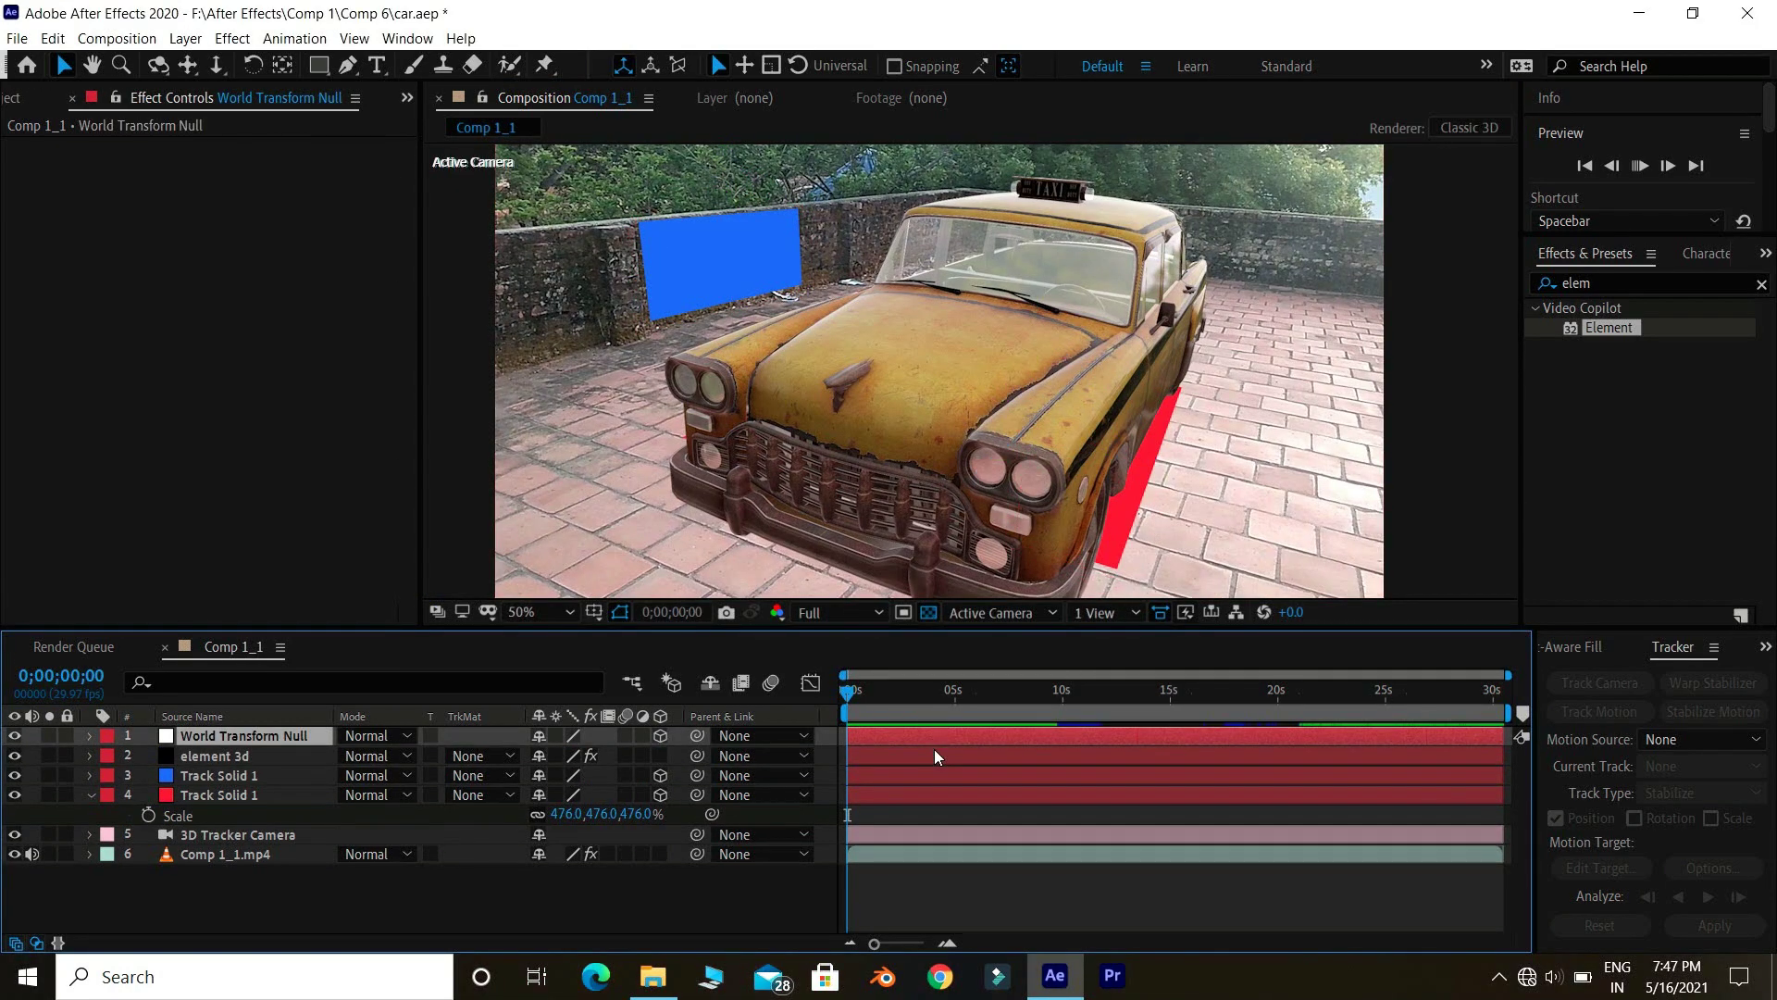
- Preview the taxi shot, then open Element 3D Scene Setup from the element 3d layer
key("space")
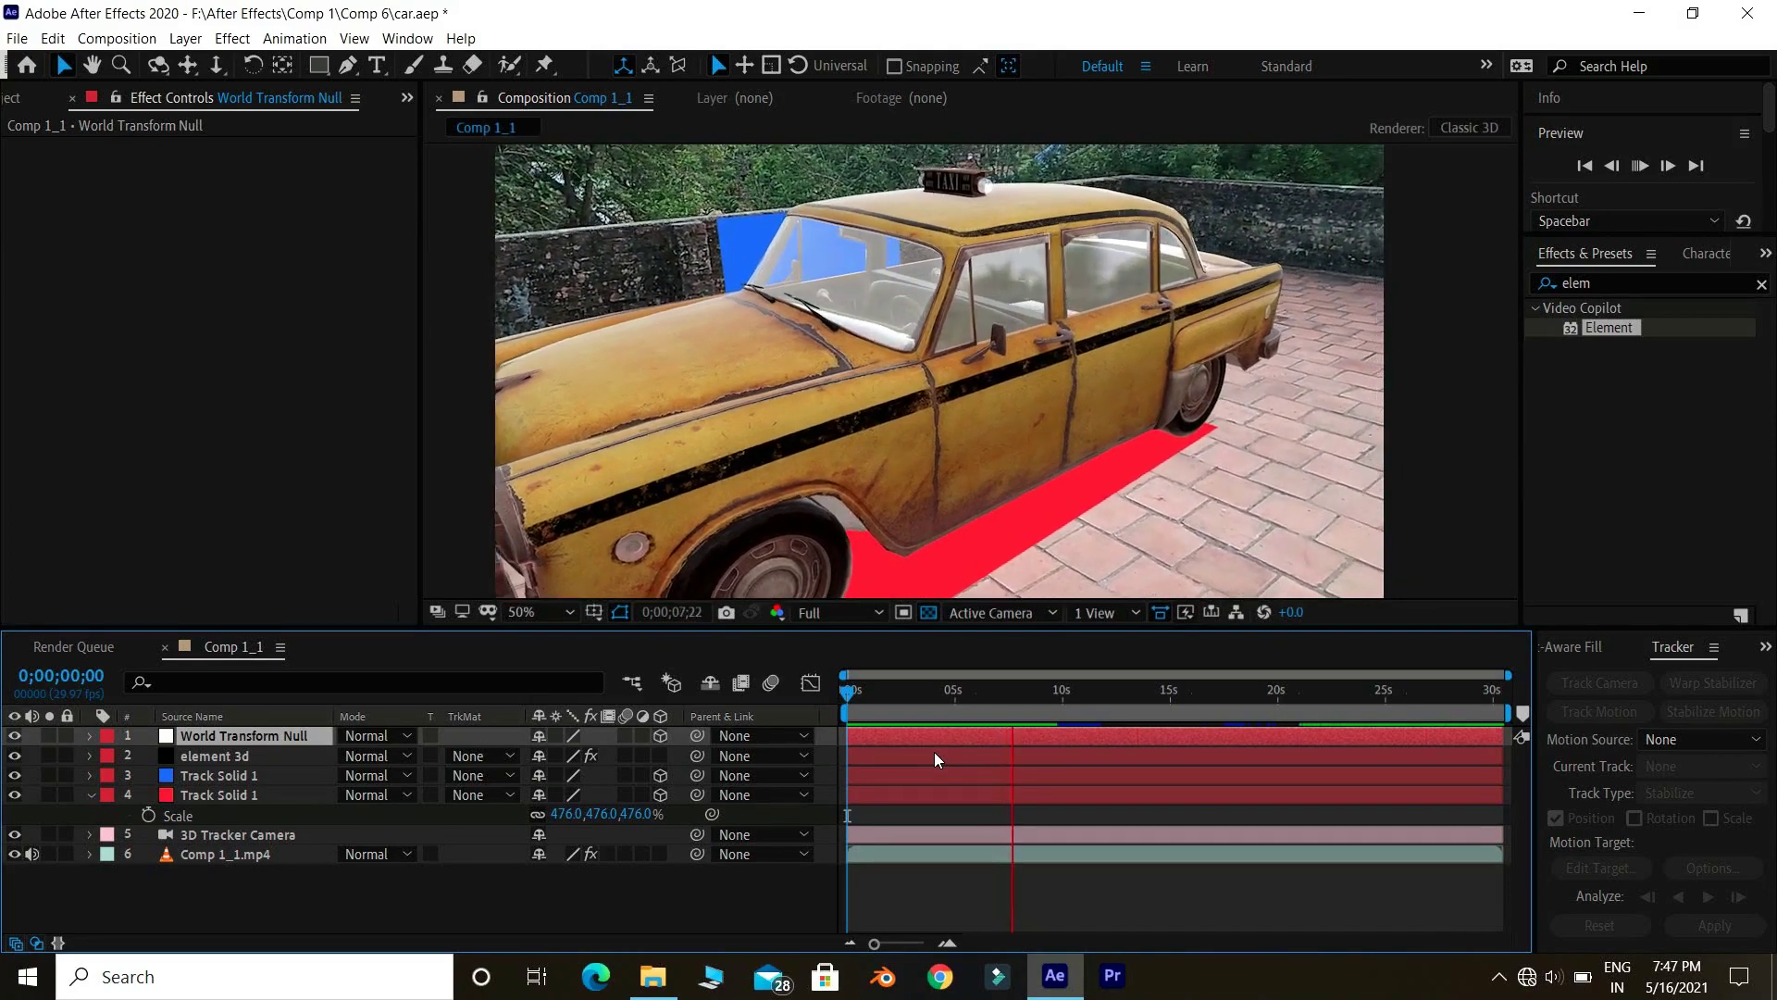
left_click(212, 756)
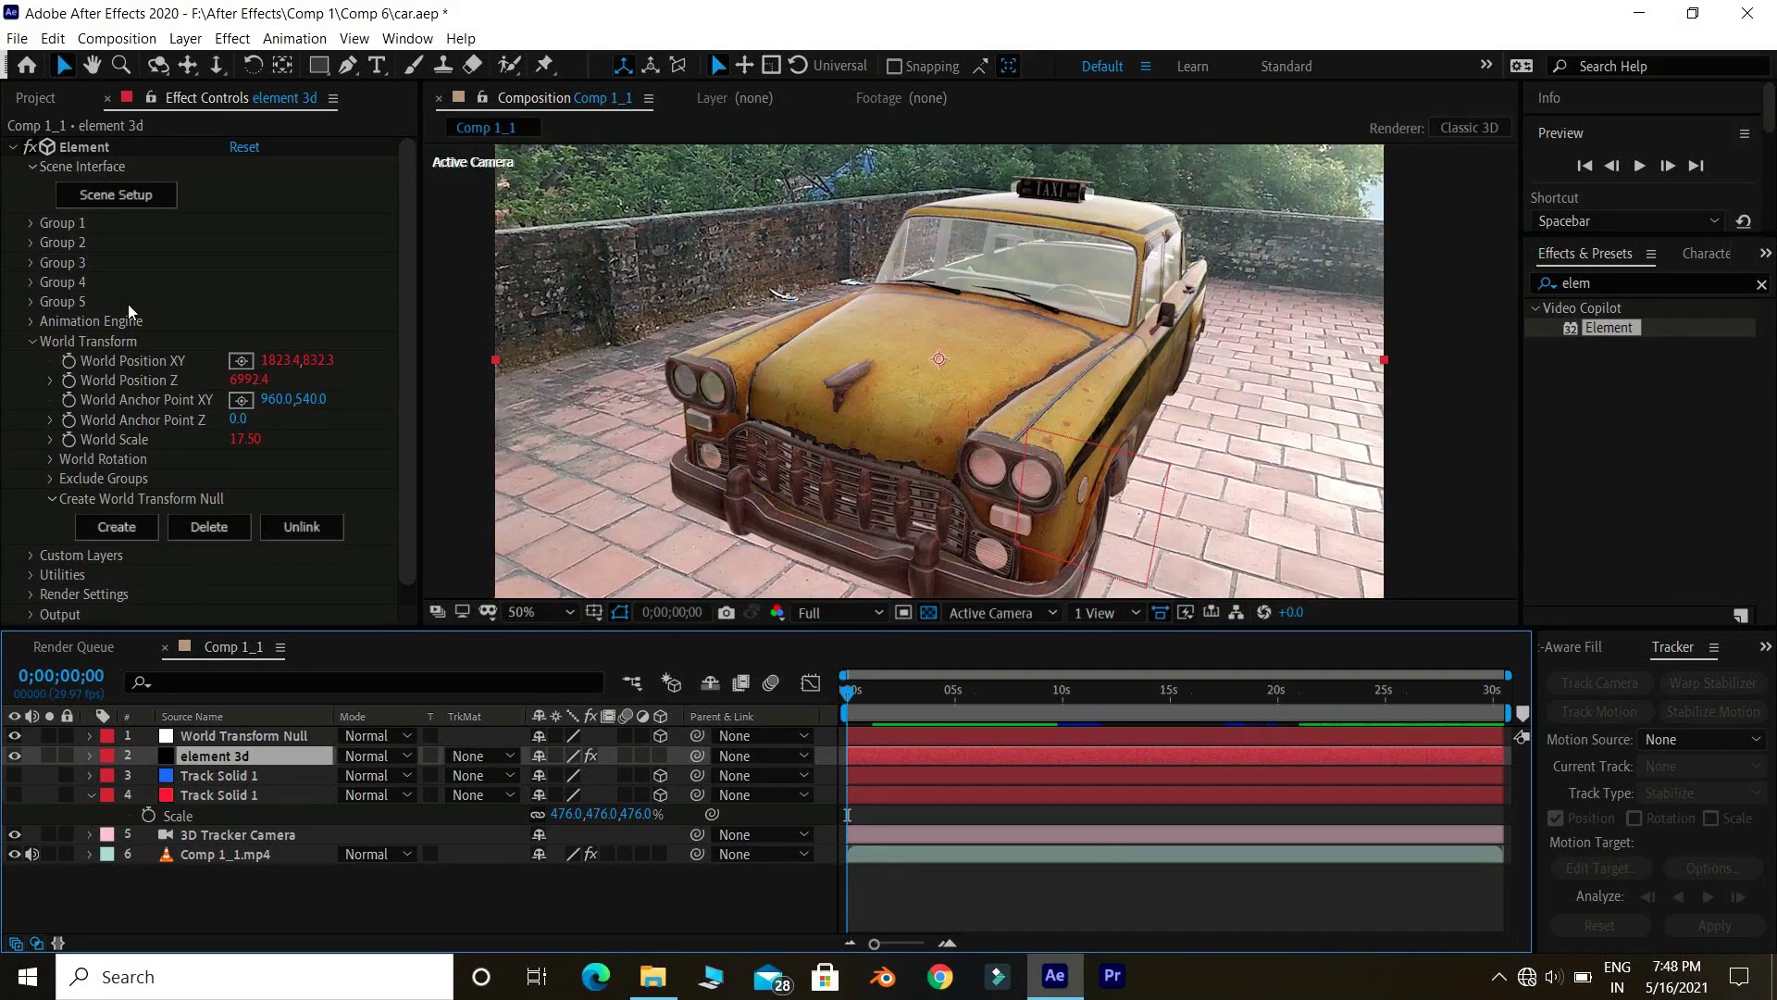
left_click(87, 198)
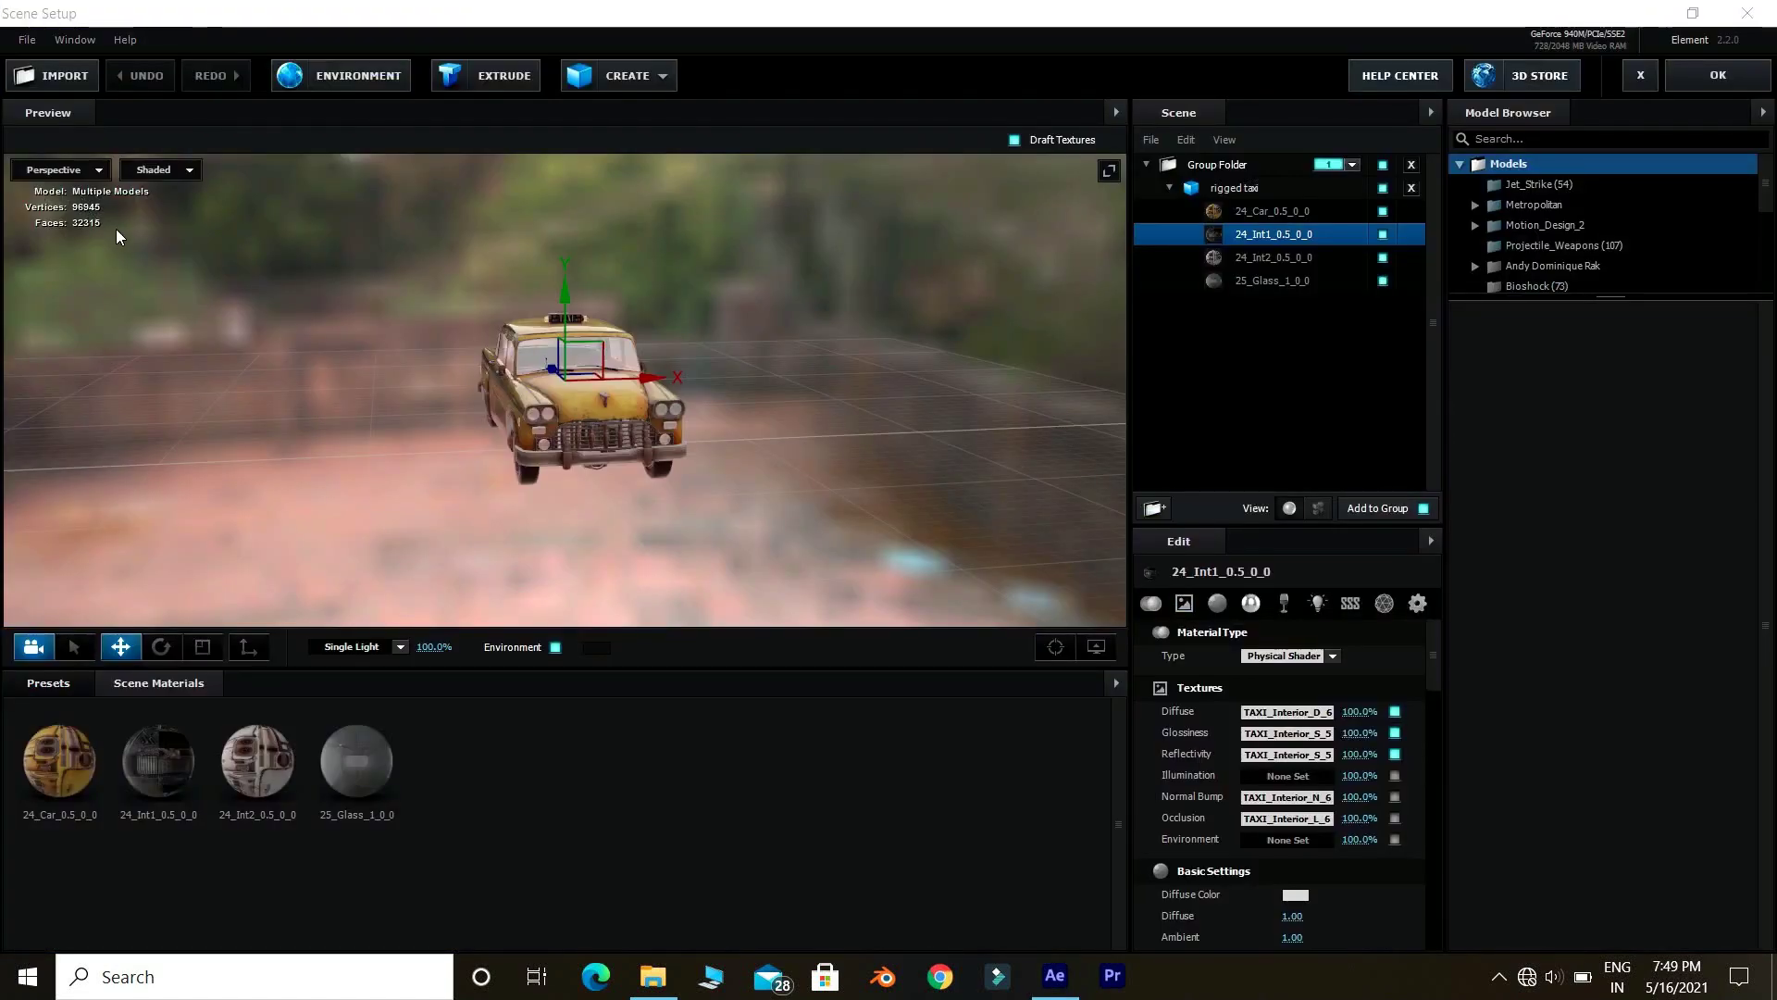
- Create a Plane and enlarge its Size XY well beyond the taxi
left_click(585, 82)
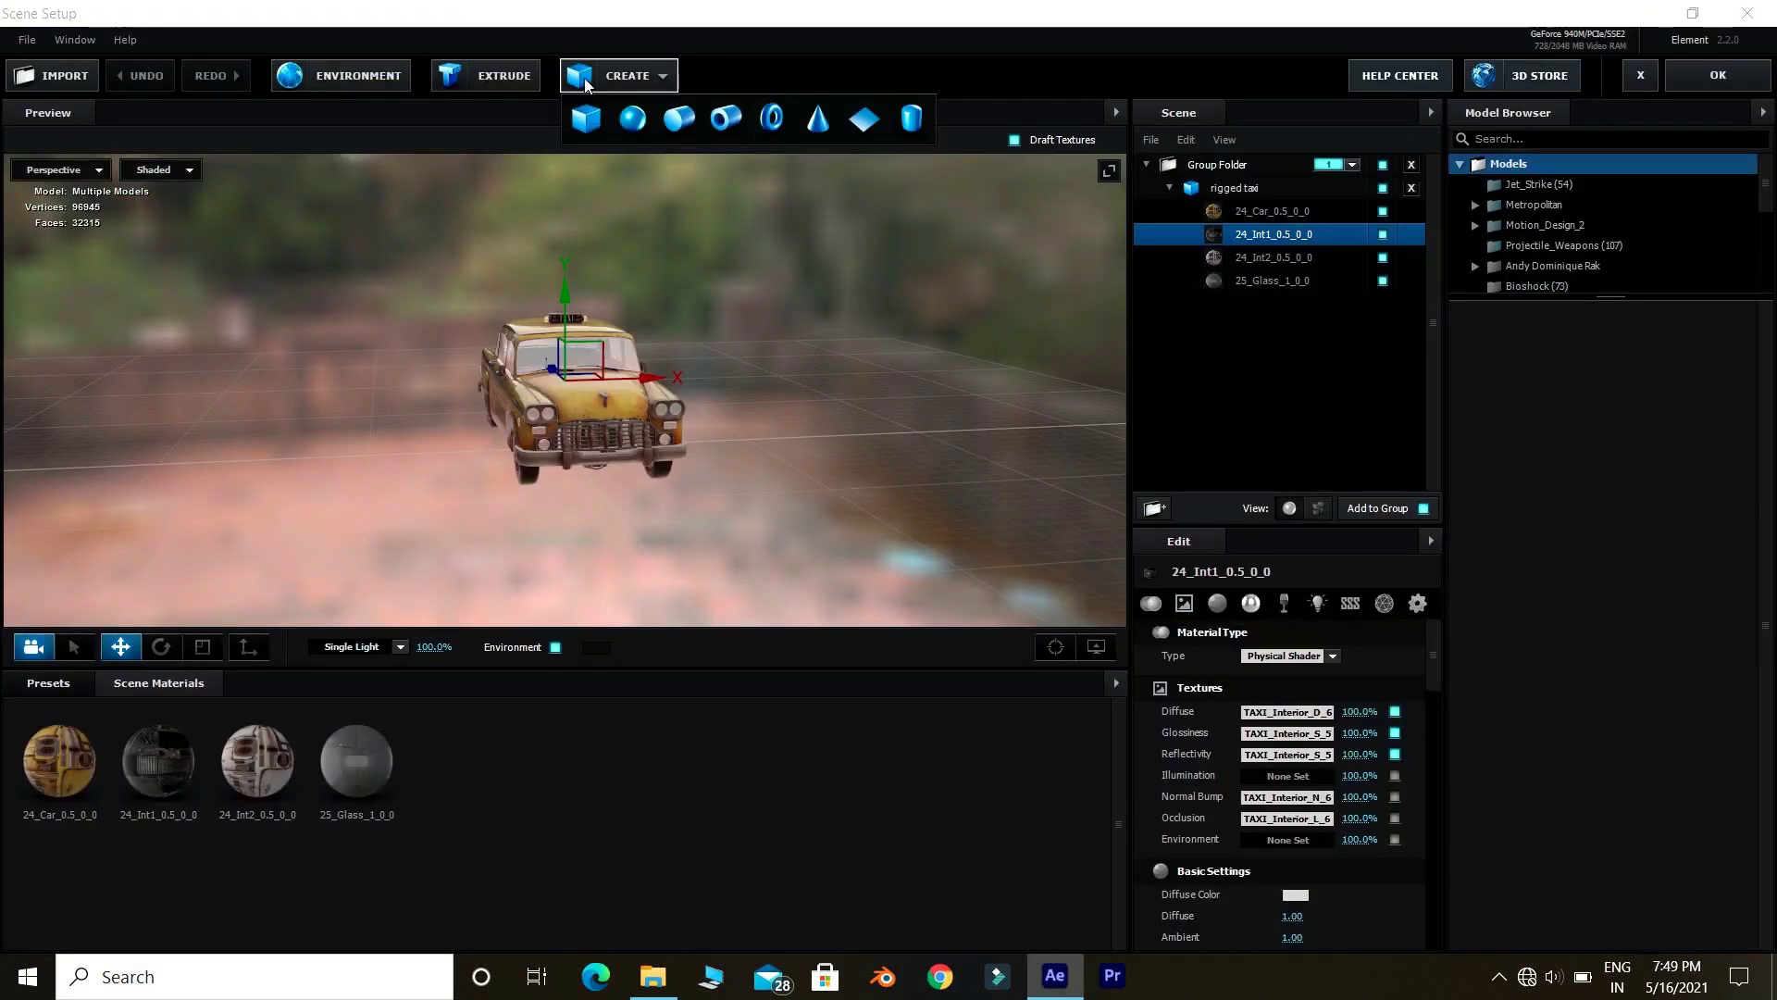
left_click(863, 119)
mouse_move(652, 430)
left_mouse_down()
mouse_move(635, 508)
mouse_move(749, 502)
left_mouse_up()
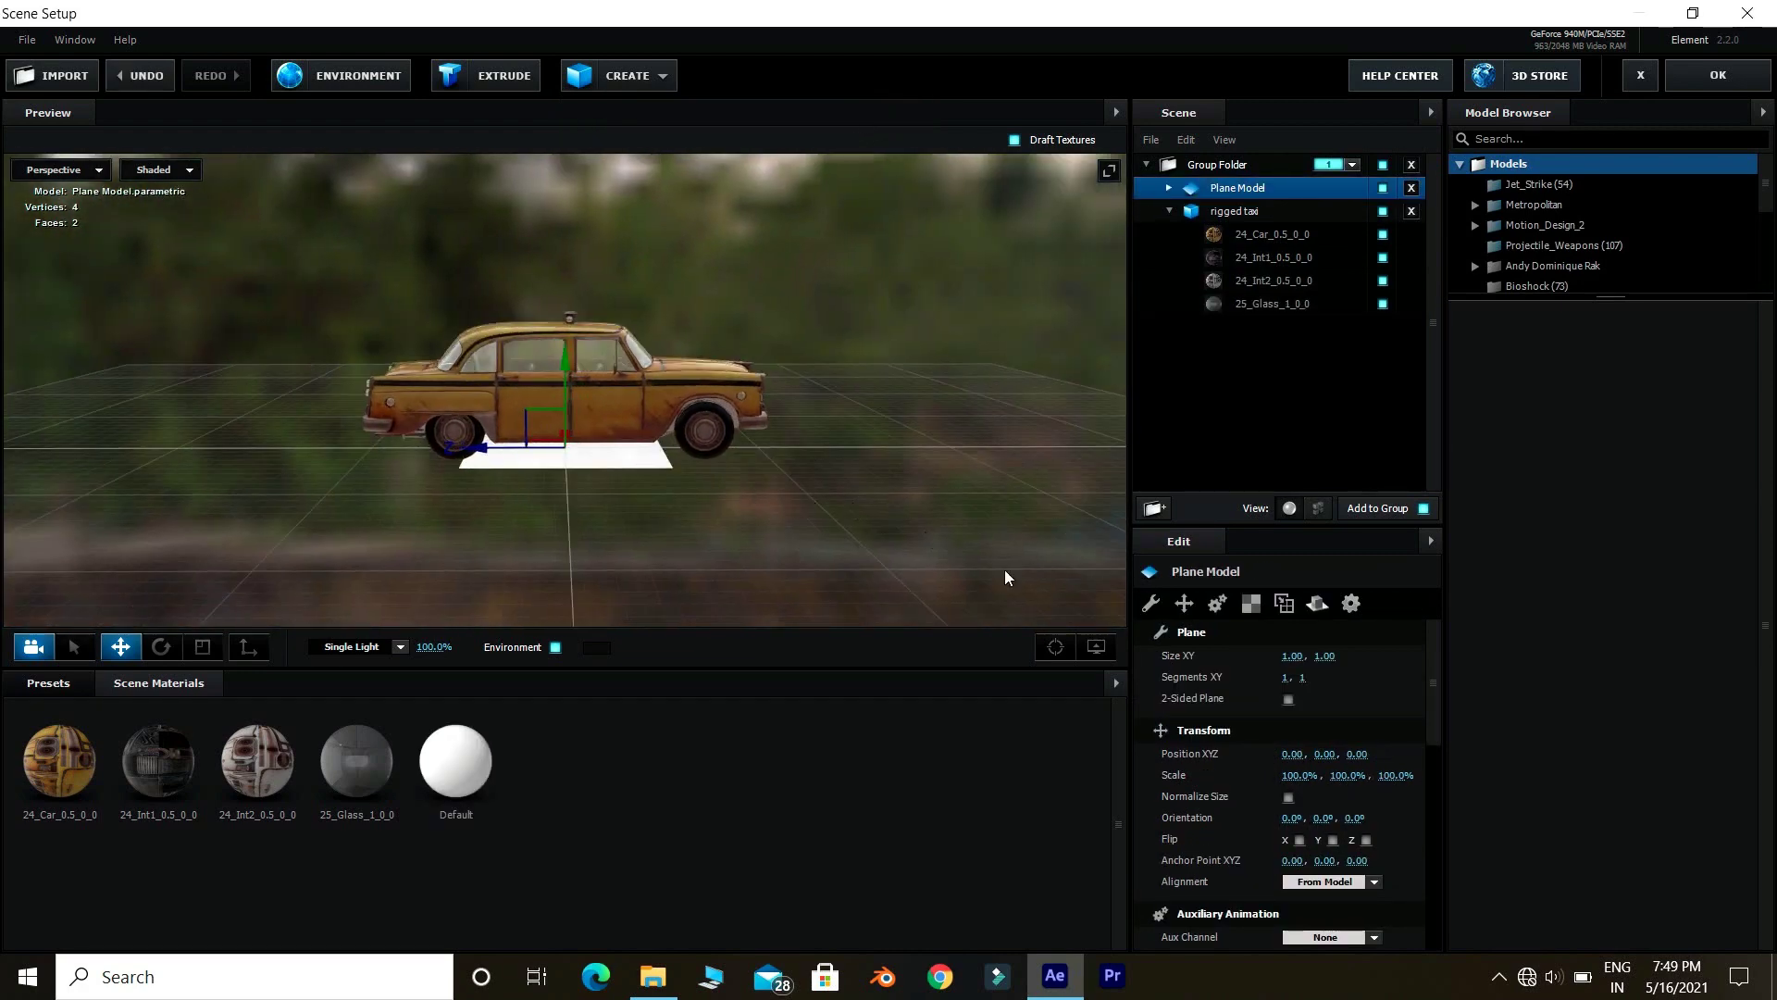
mouse_move(1292, 656)
left_mouse_down()
mouse_move(1342, 652)
mouse_move(1408, 590)
left_mouse_up()
left_click_drag(1038, 460, 919, 489)
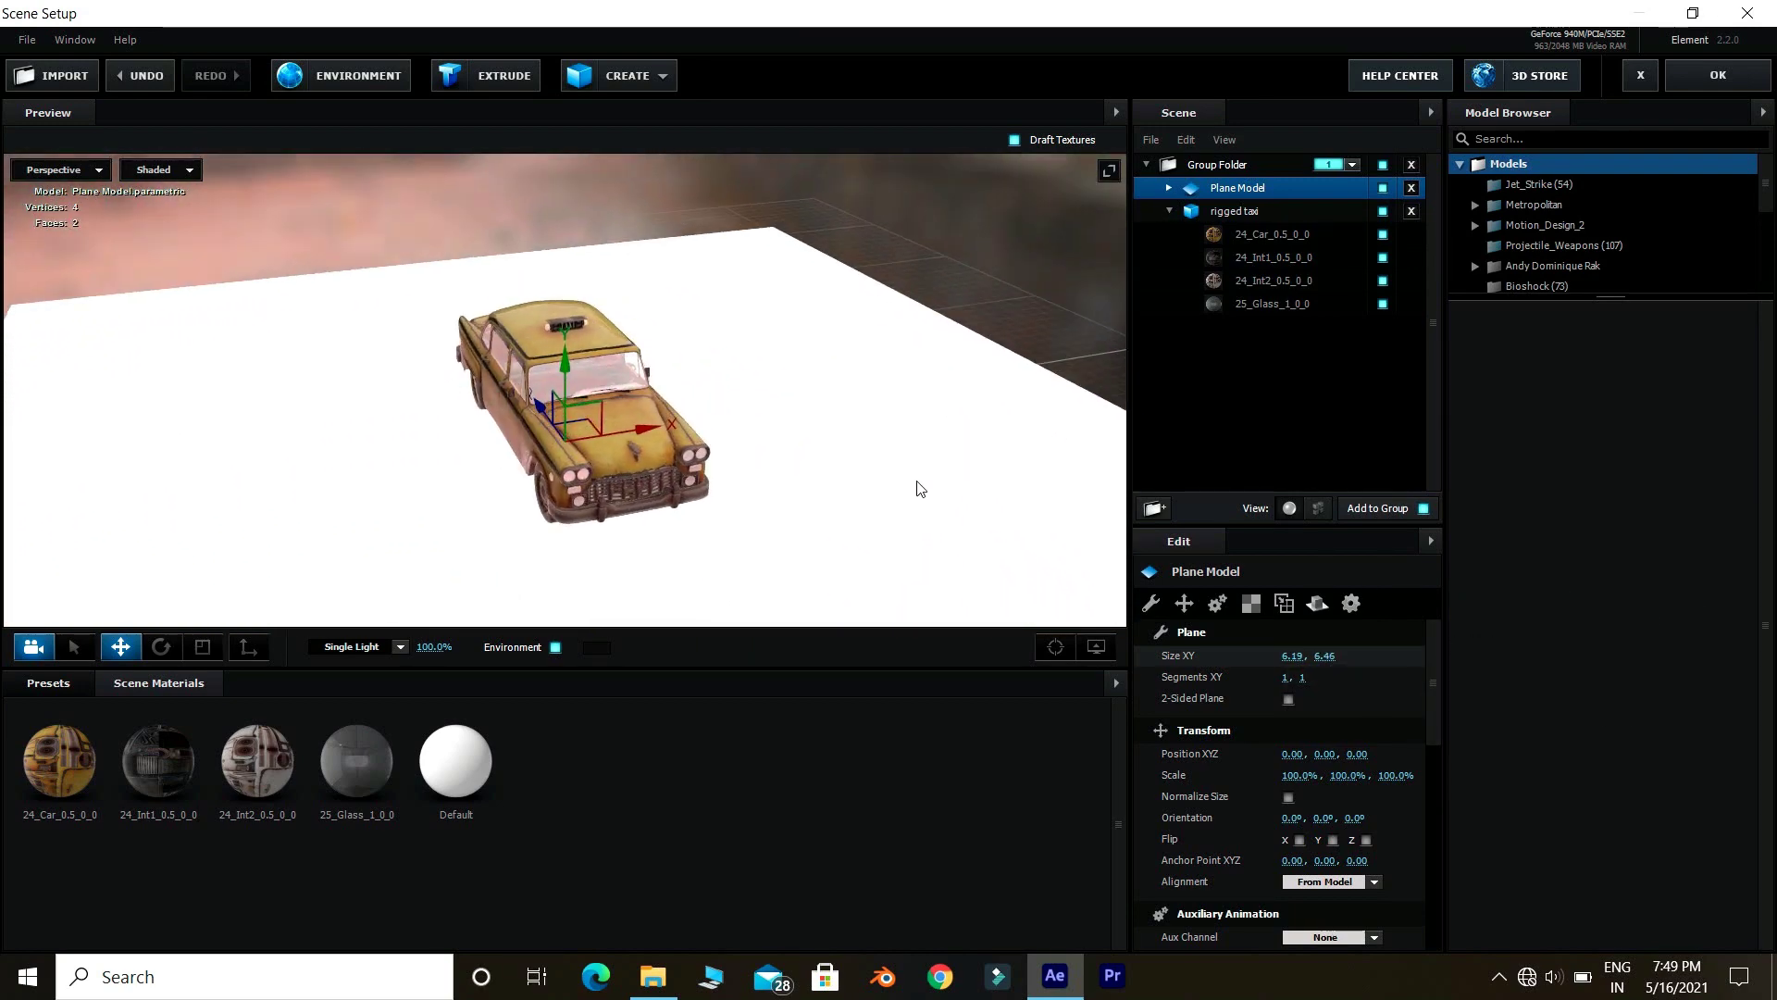
- Apply Presets > Physical > Matte_Shadow to the plane's material and click OK
left_click(1170, 189)
left_click(1235, 213)
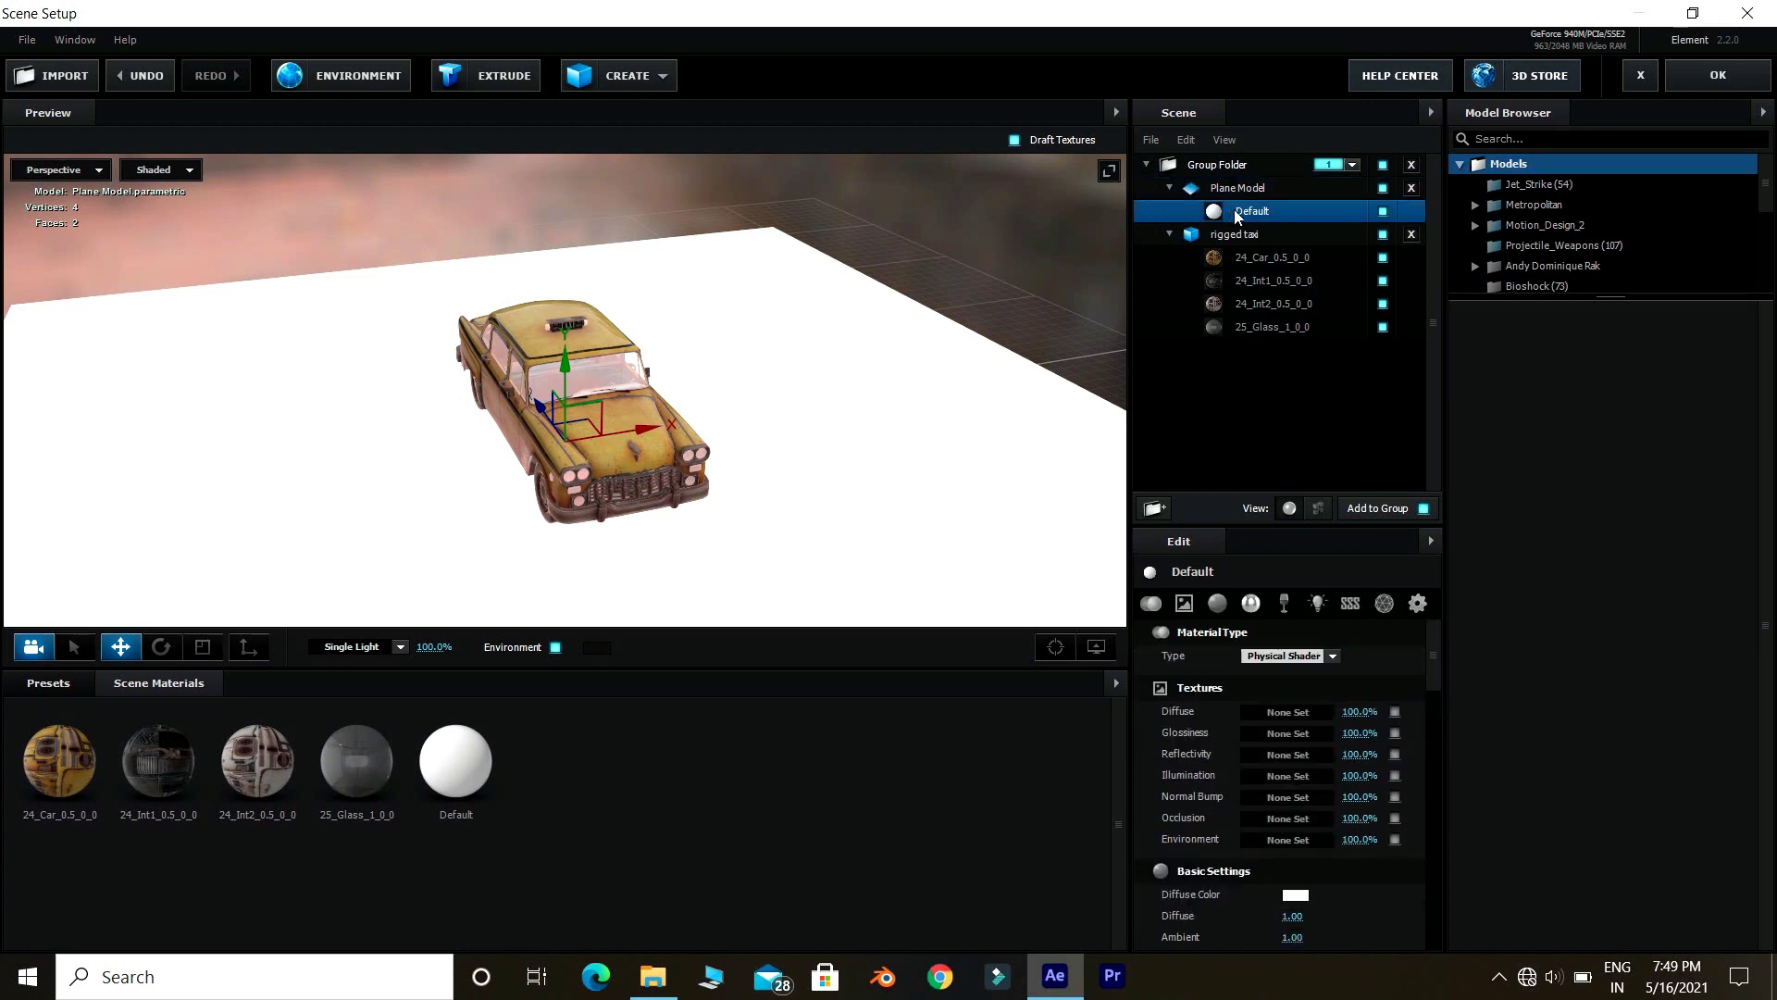
left_click(51, 684)
left_click(95, 810)
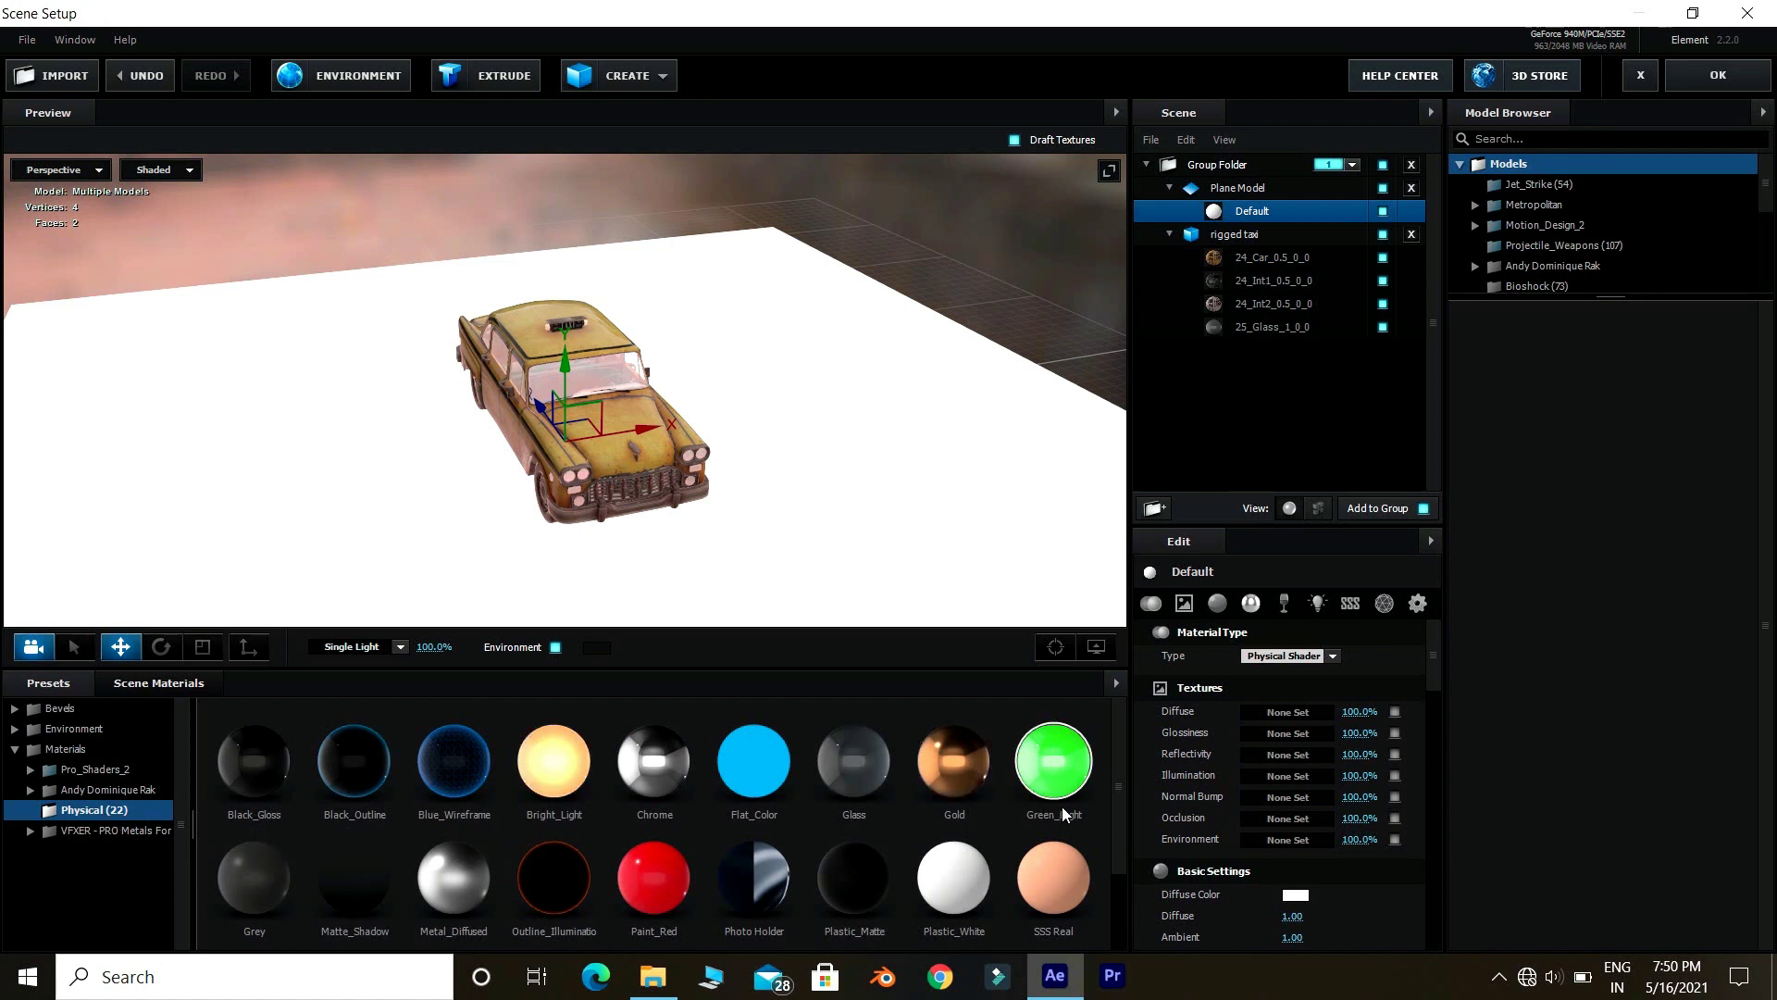
scroll(1101, 796, "down", 1)
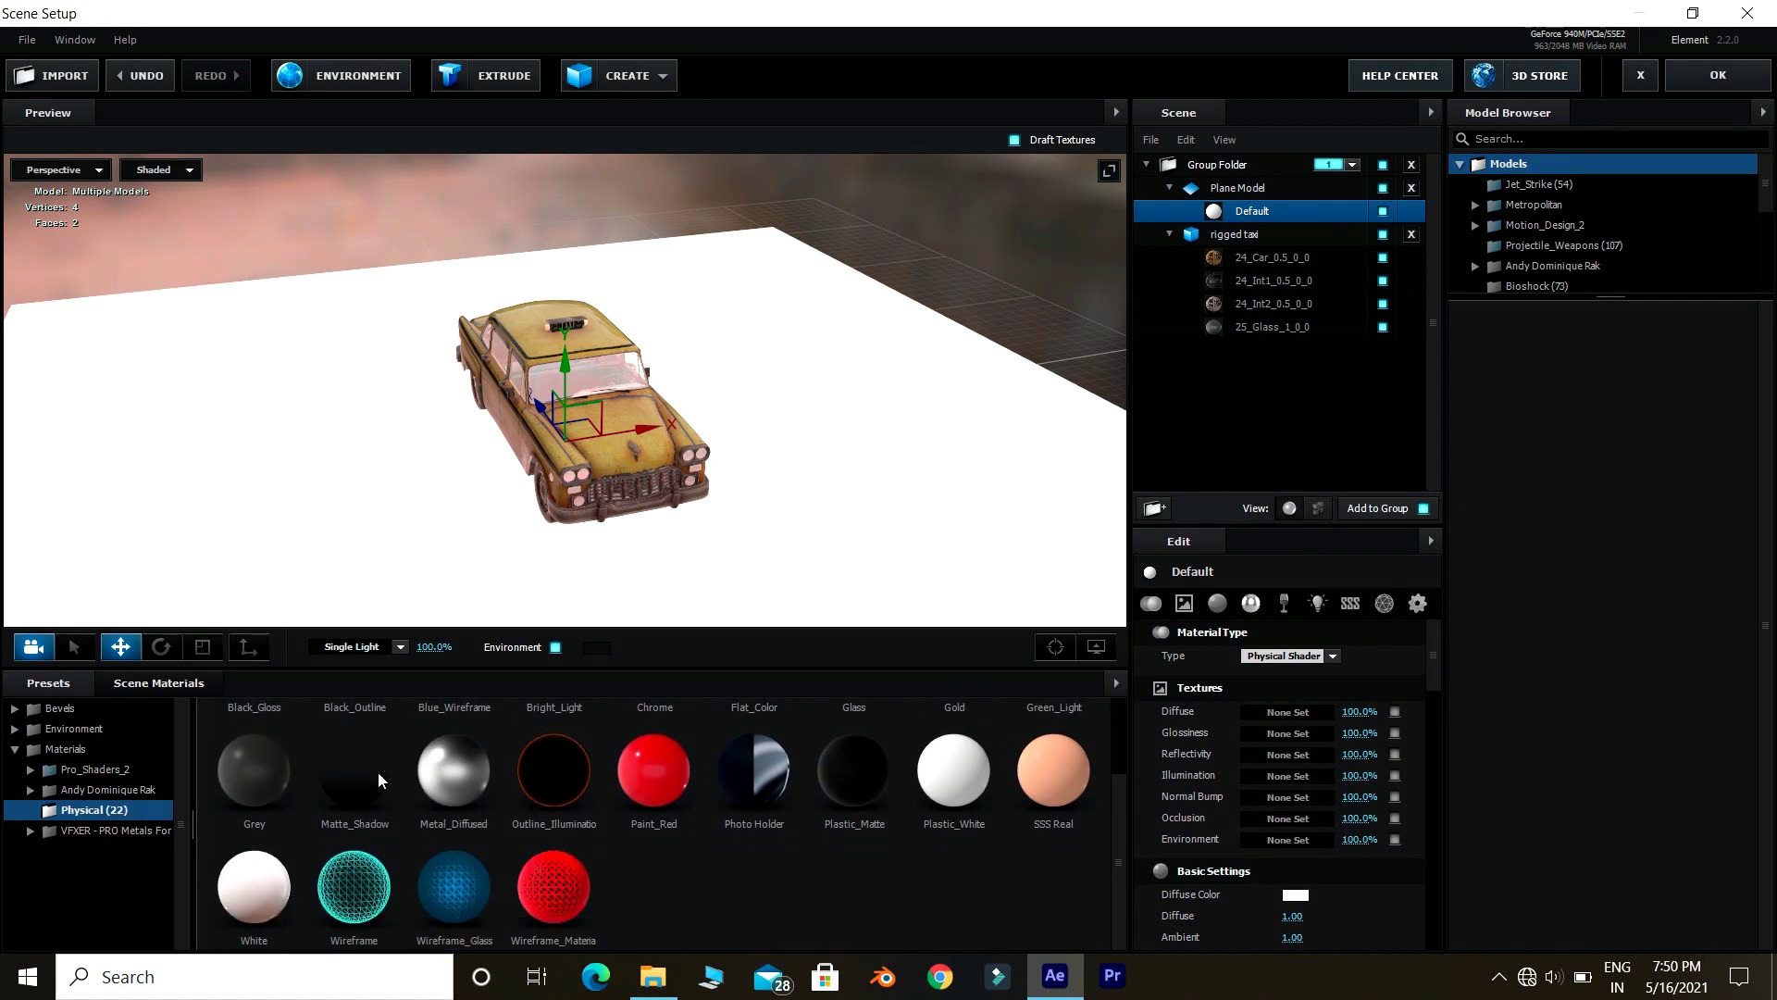
left_click_drag(379, 780, 866, 519)
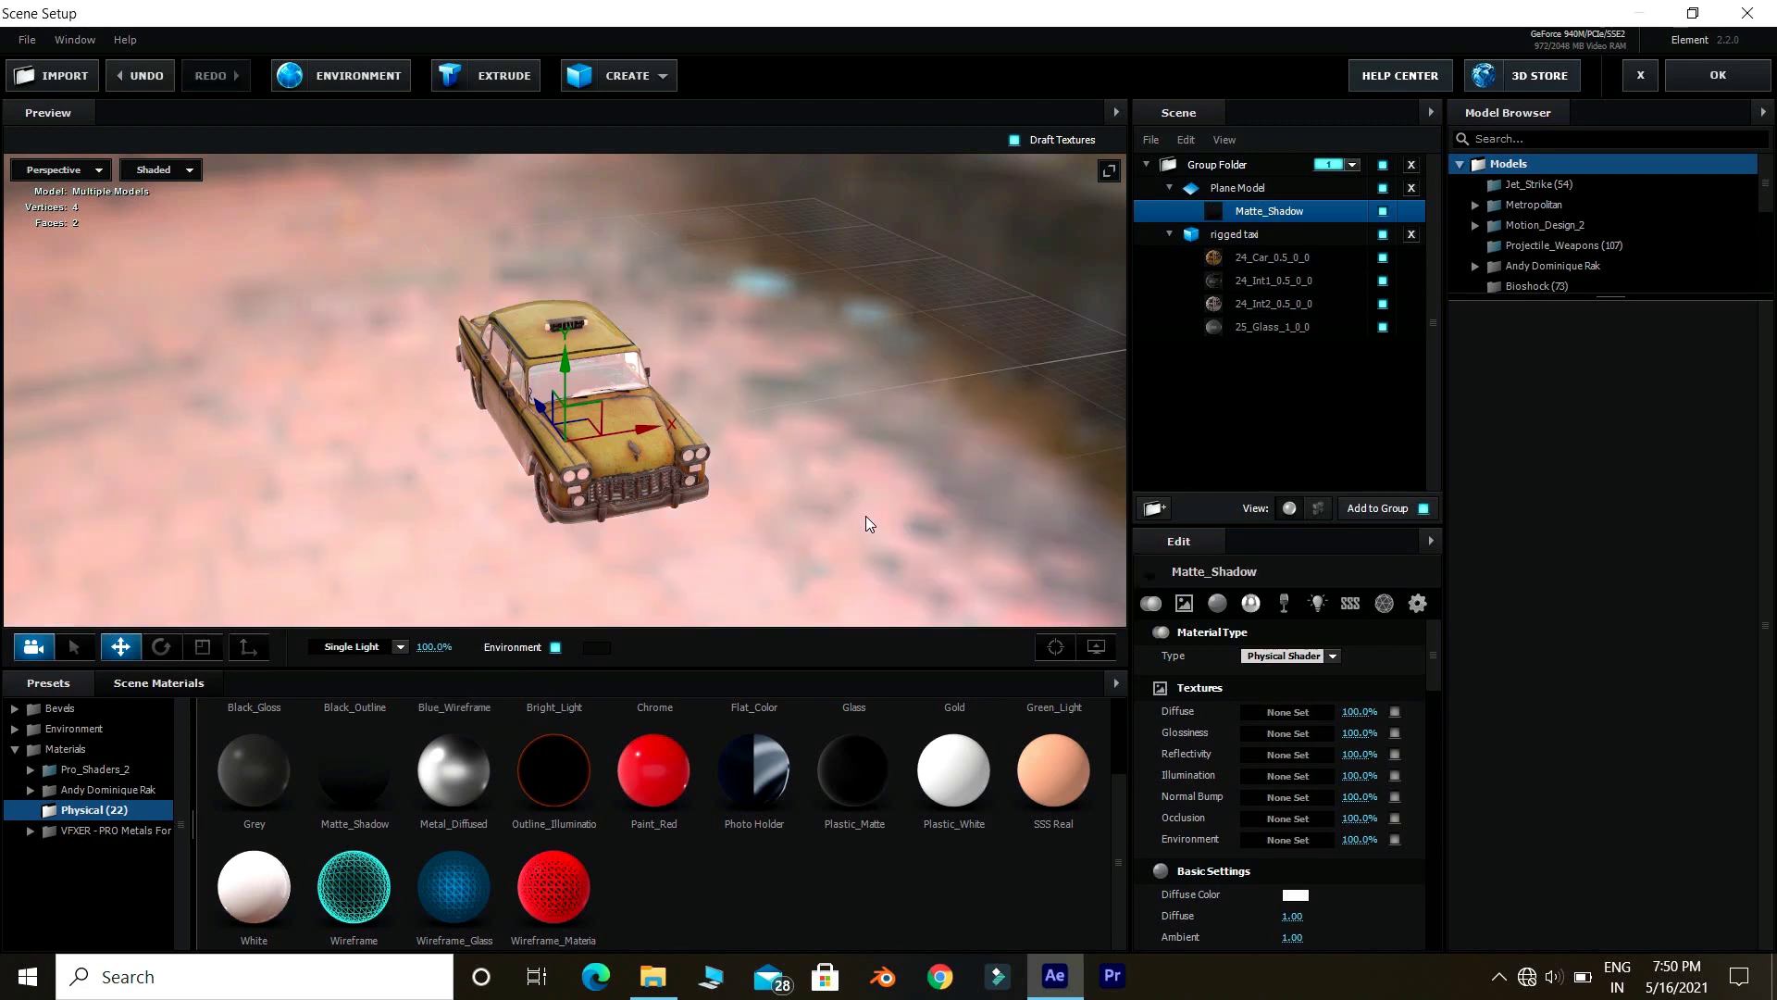
left_click_drag(844, 519, 754, 527)
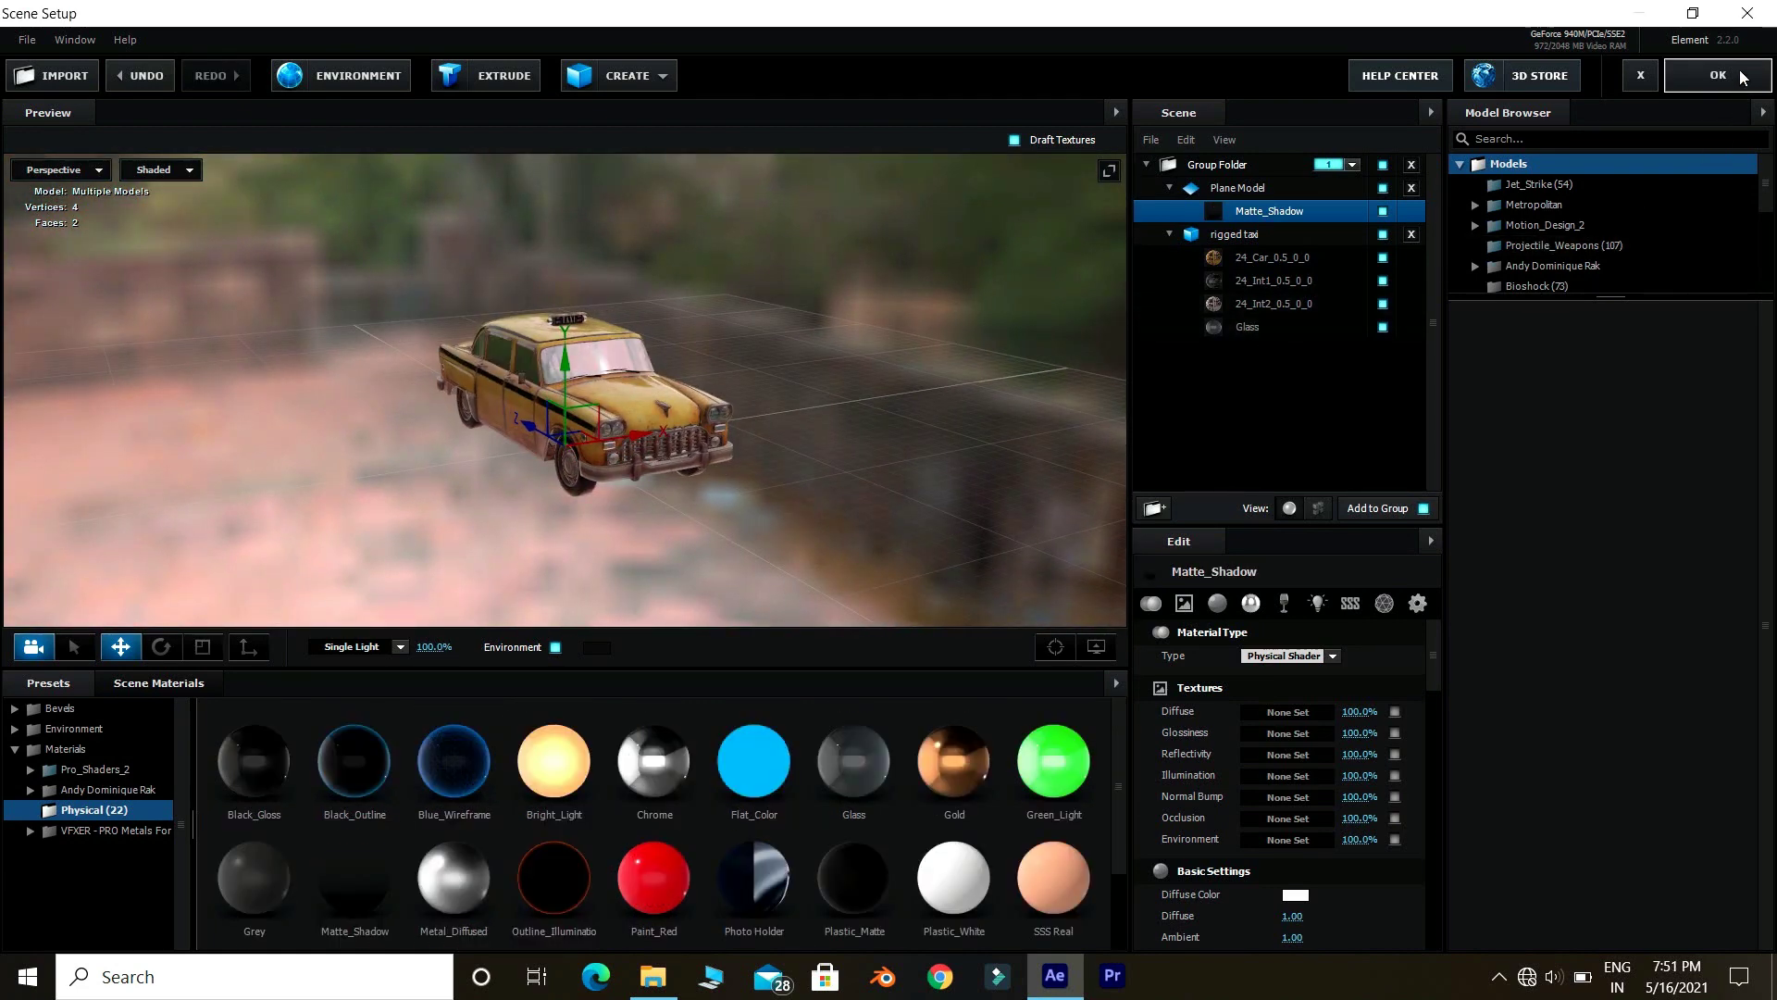
left_click(1695, 67)
left_click_drag(1124, 462, 1147, 419)
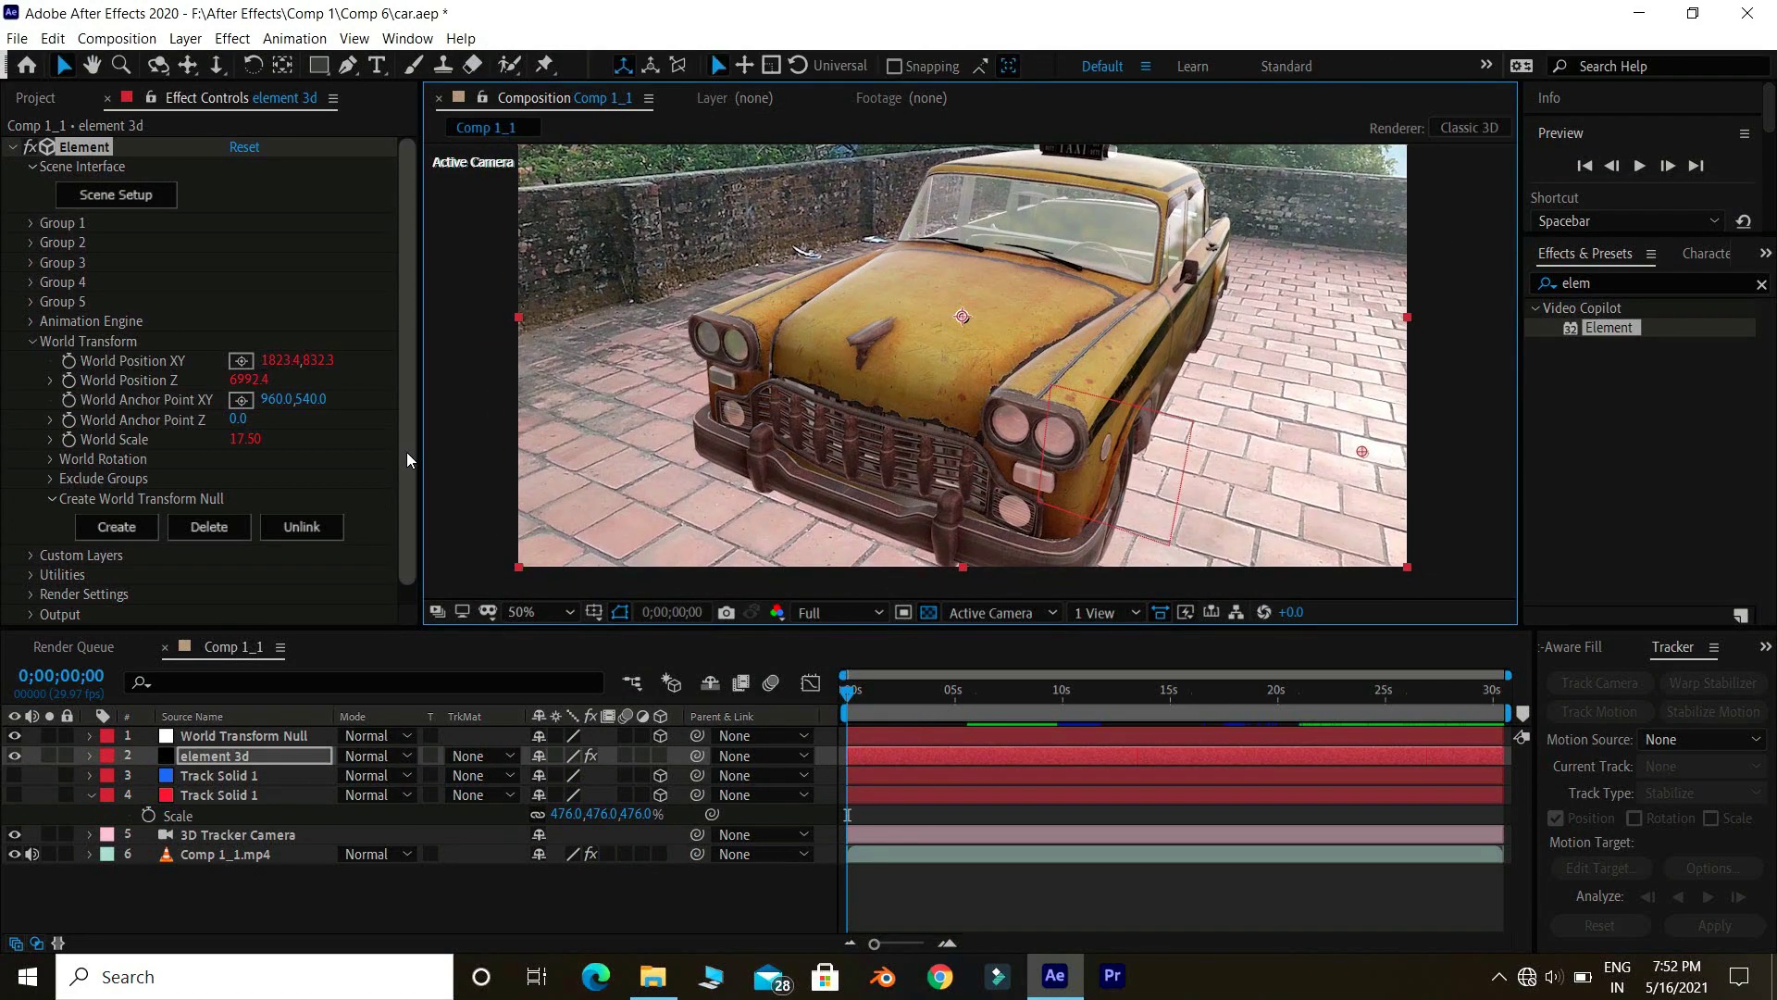
- Expand Render Settings and its Shadows group in the element 3d Effect Controls
scroll(403, 505, "down", 1)
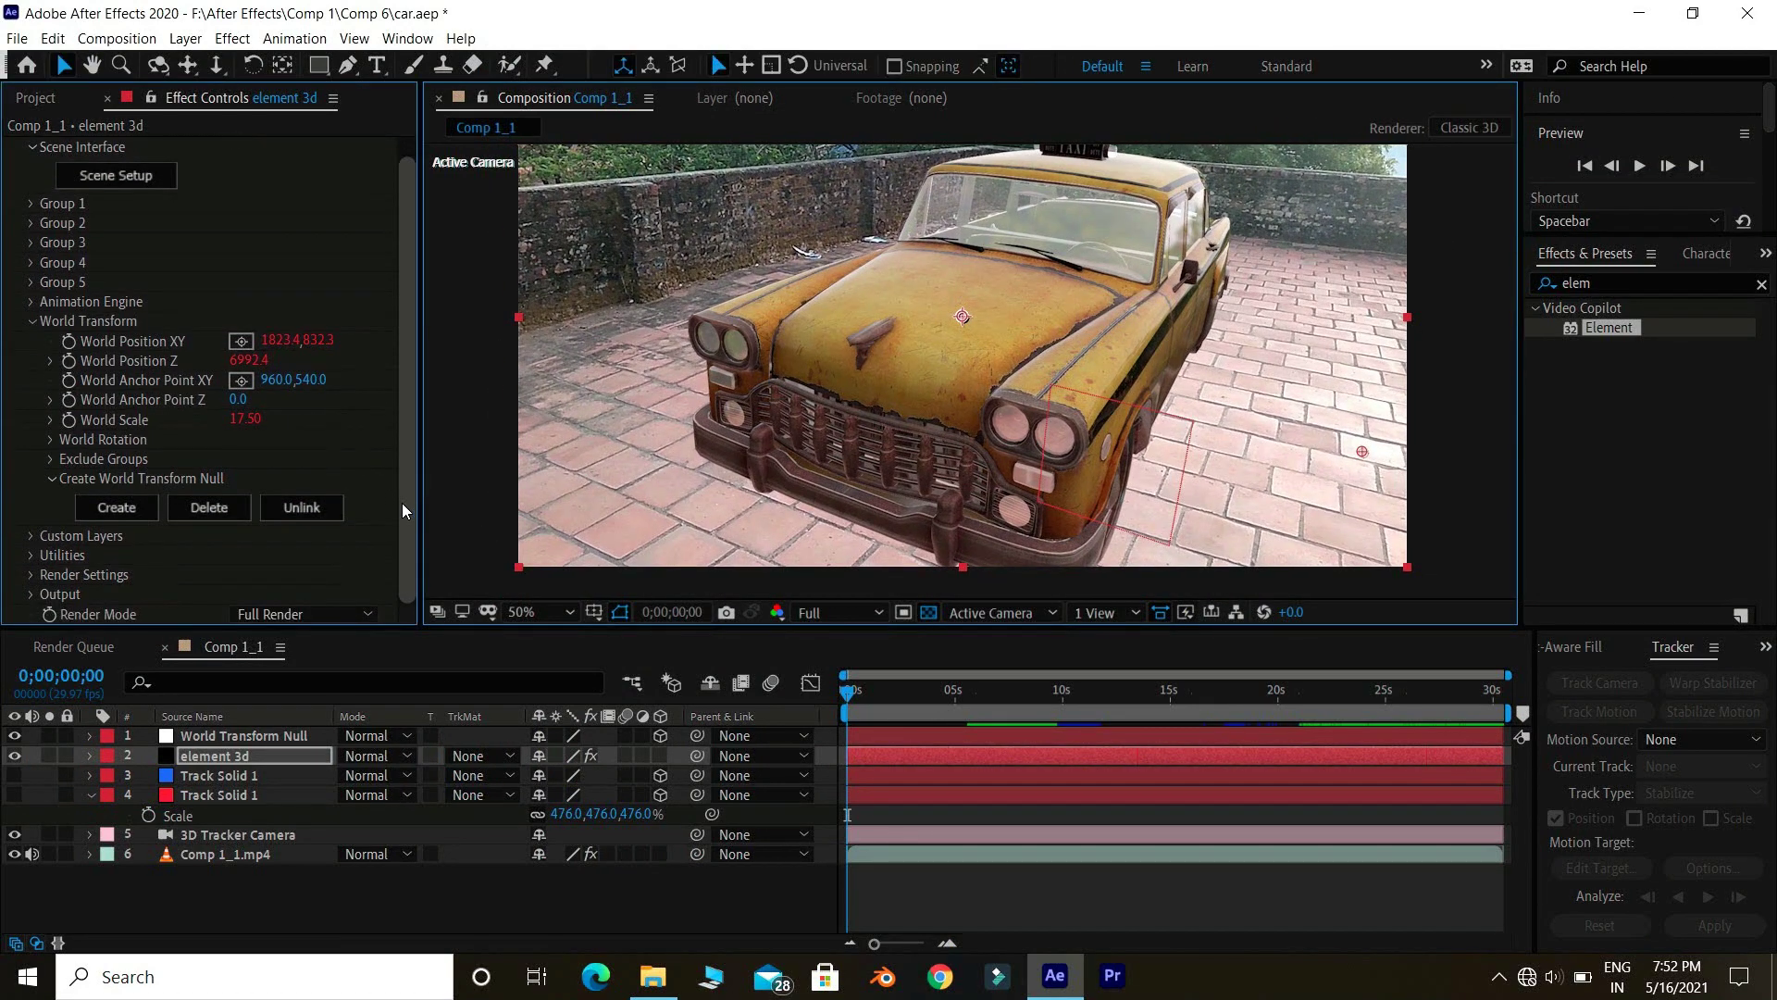
left_click(31, 574)
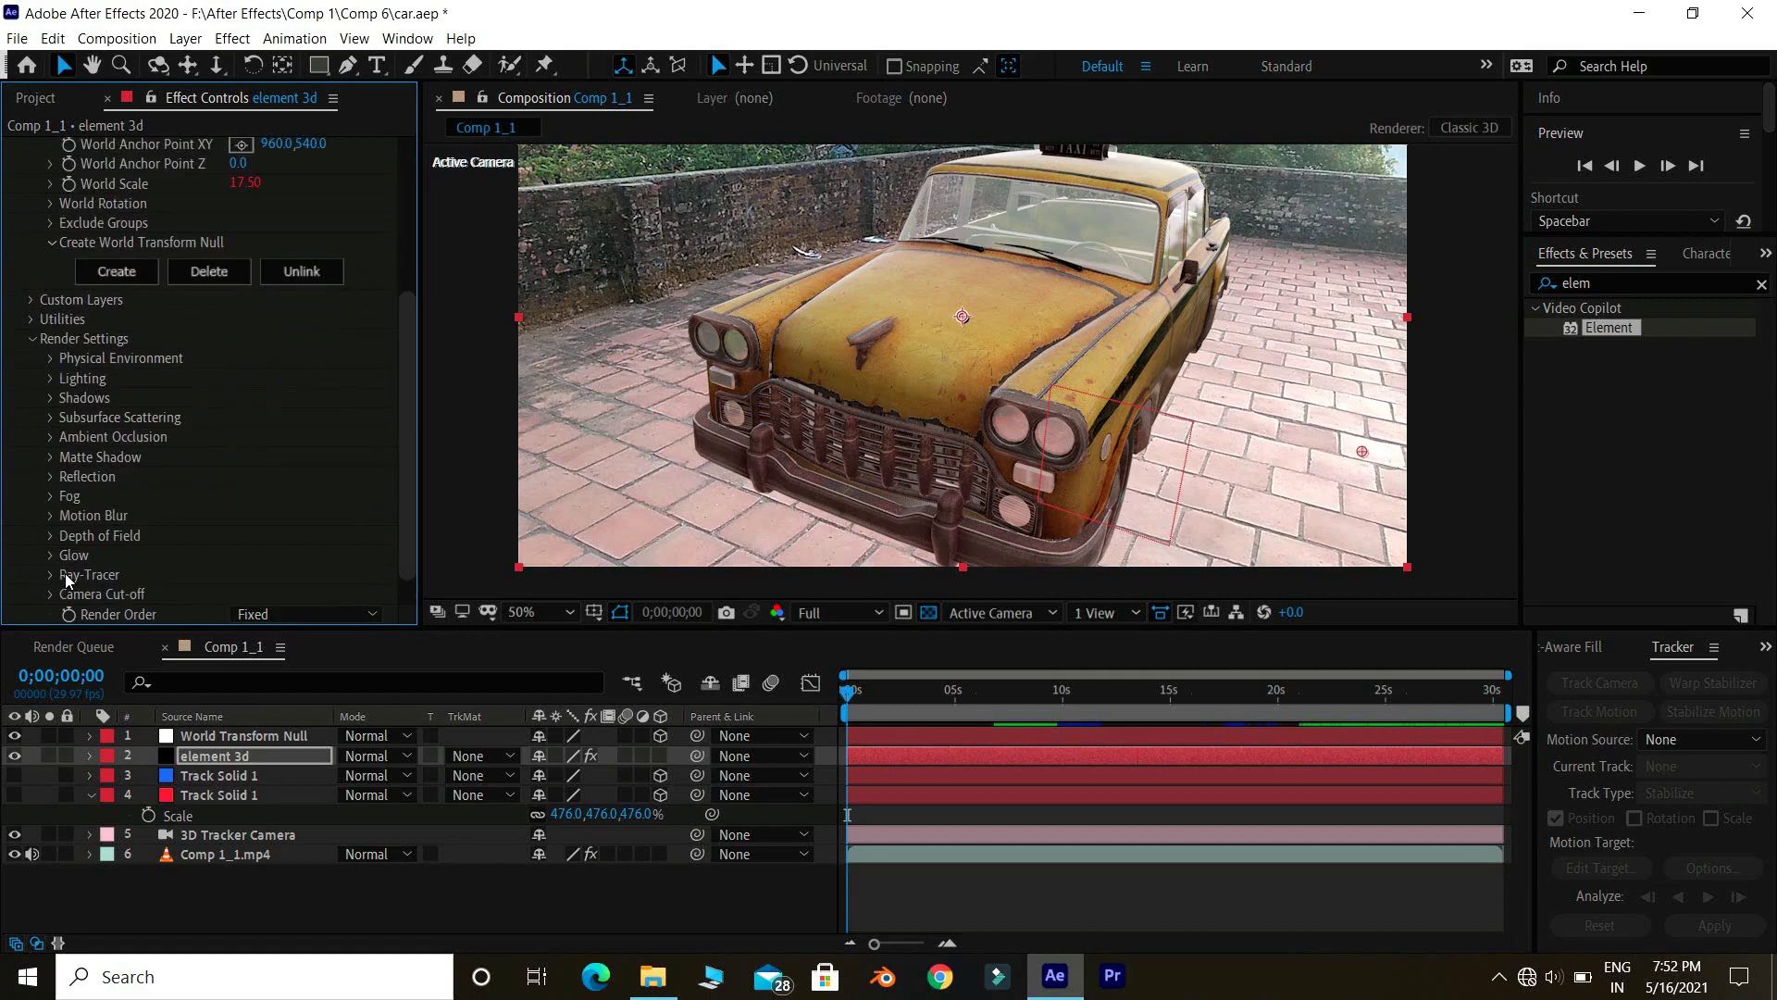
left_click(49, 399)
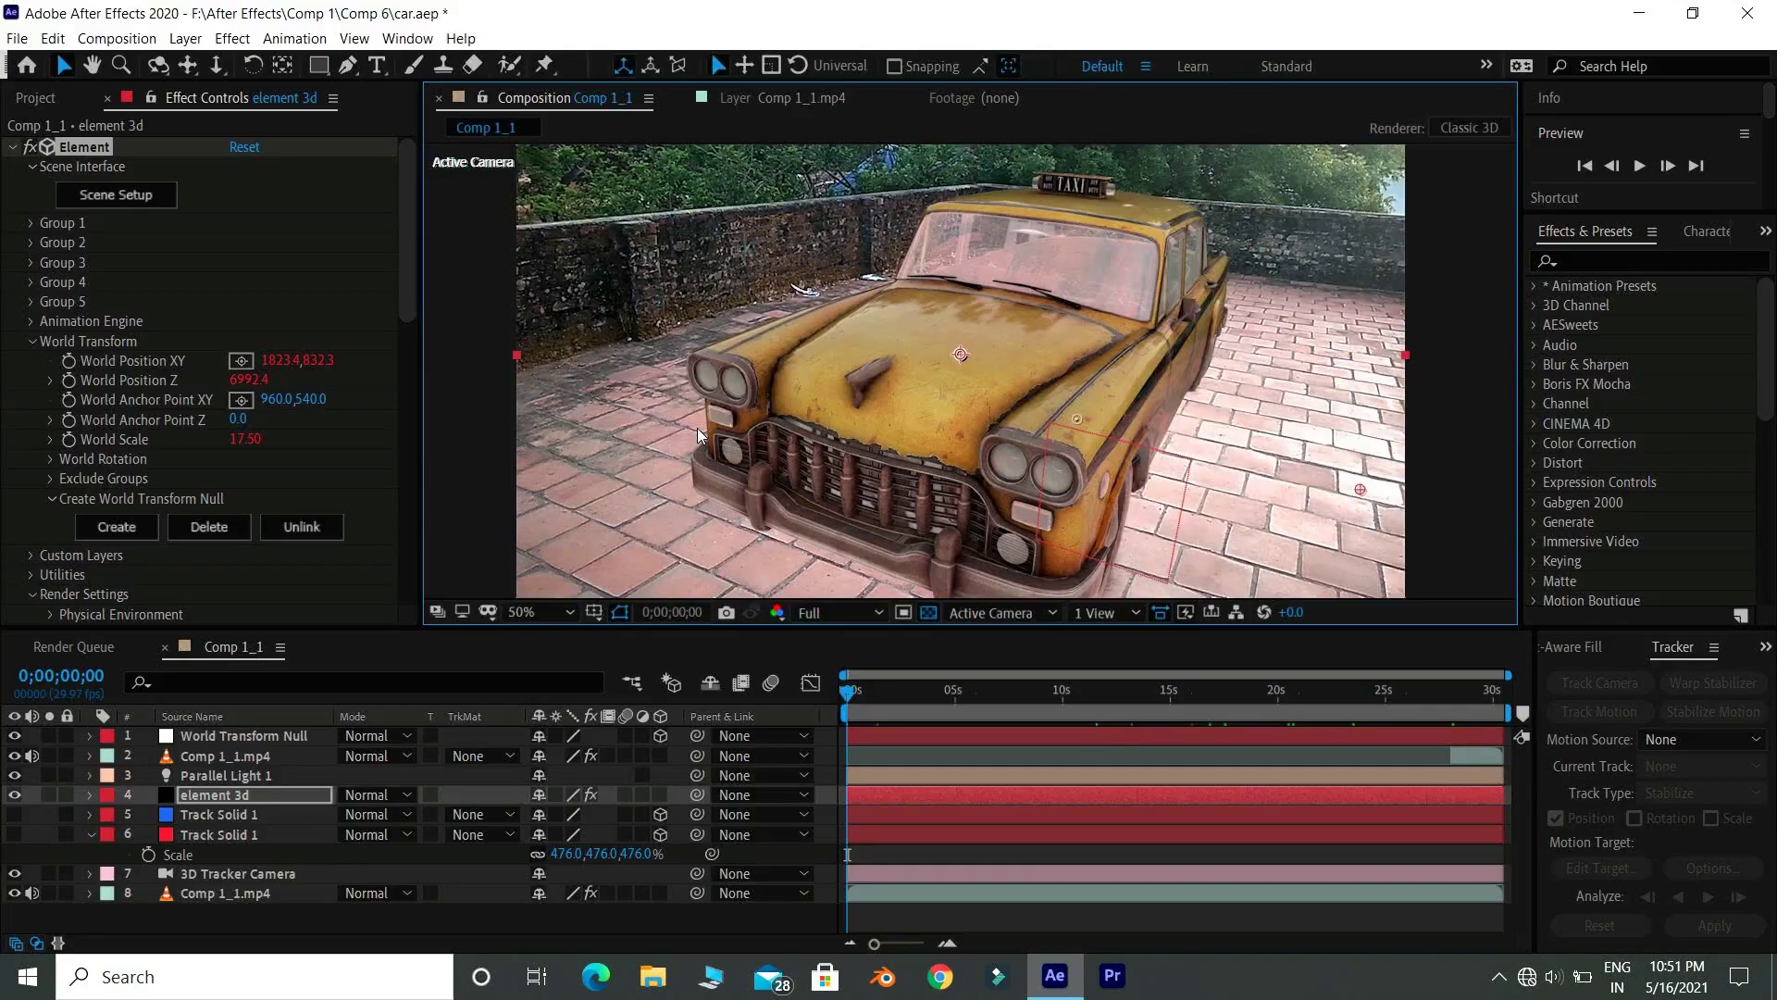
- Add Comp 1_1 to the Render Queue with Best Settings and Lossless output to Comp 1_1.avi
key("ctrl+m")
left_click(582, 801)
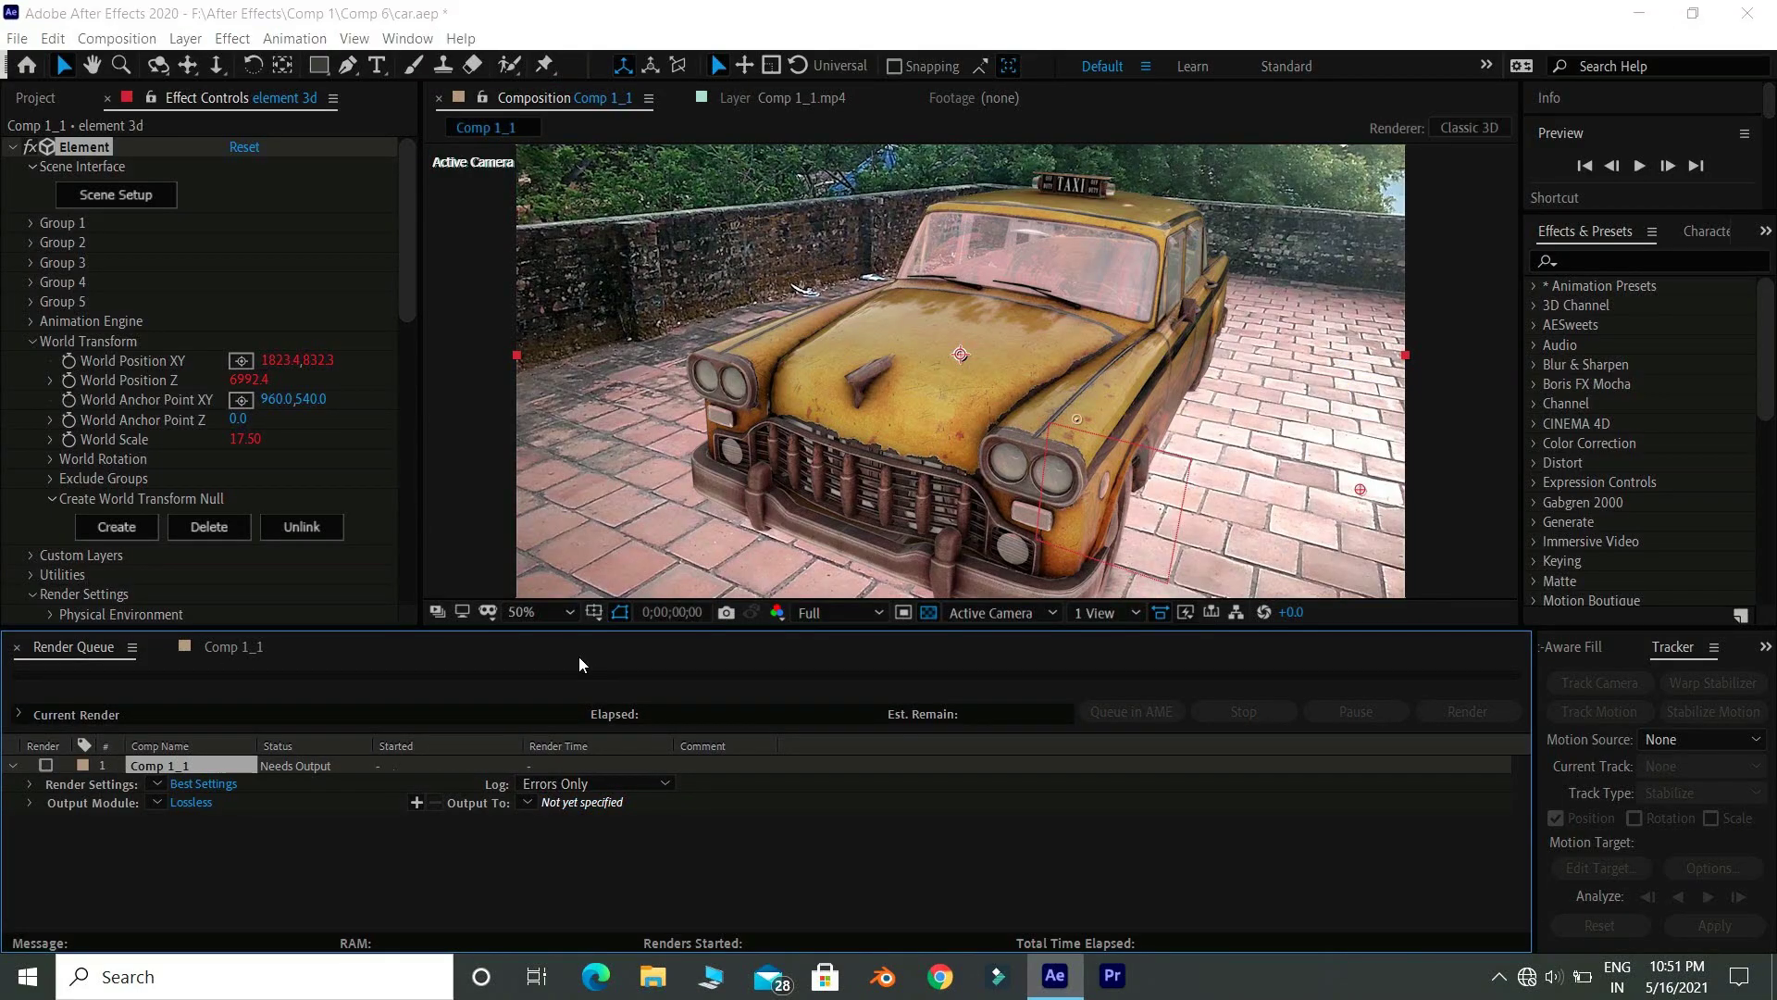
key("Return")
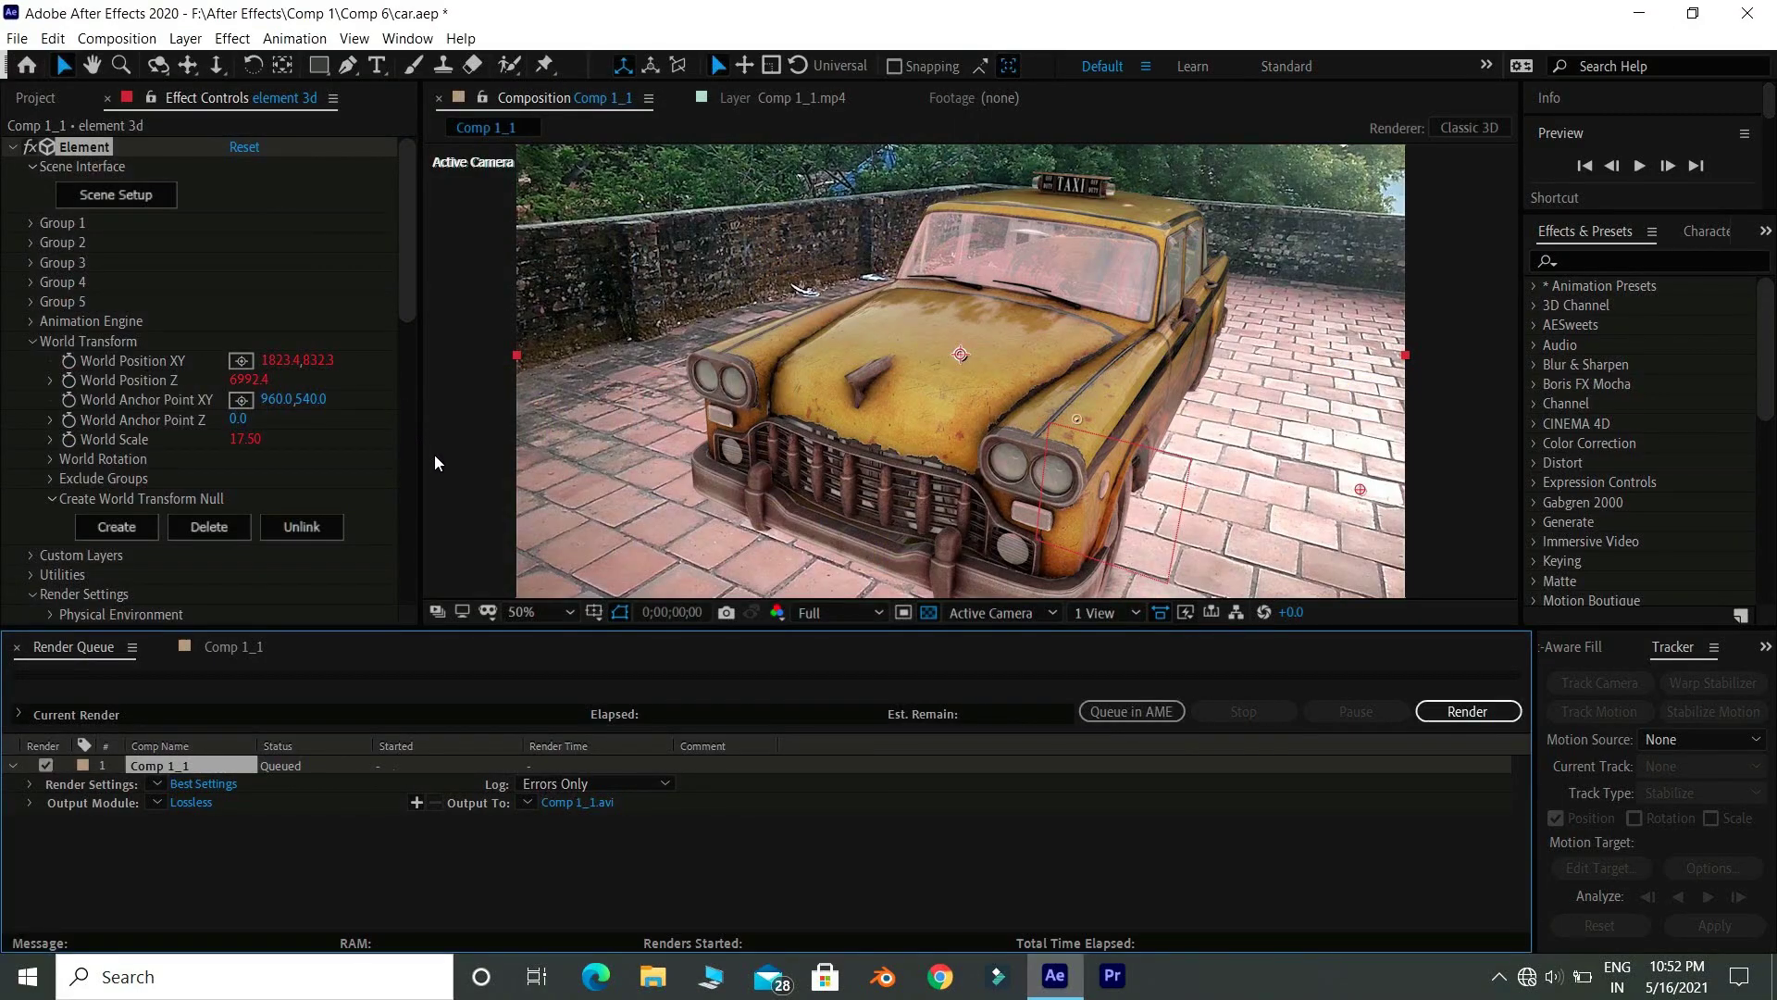